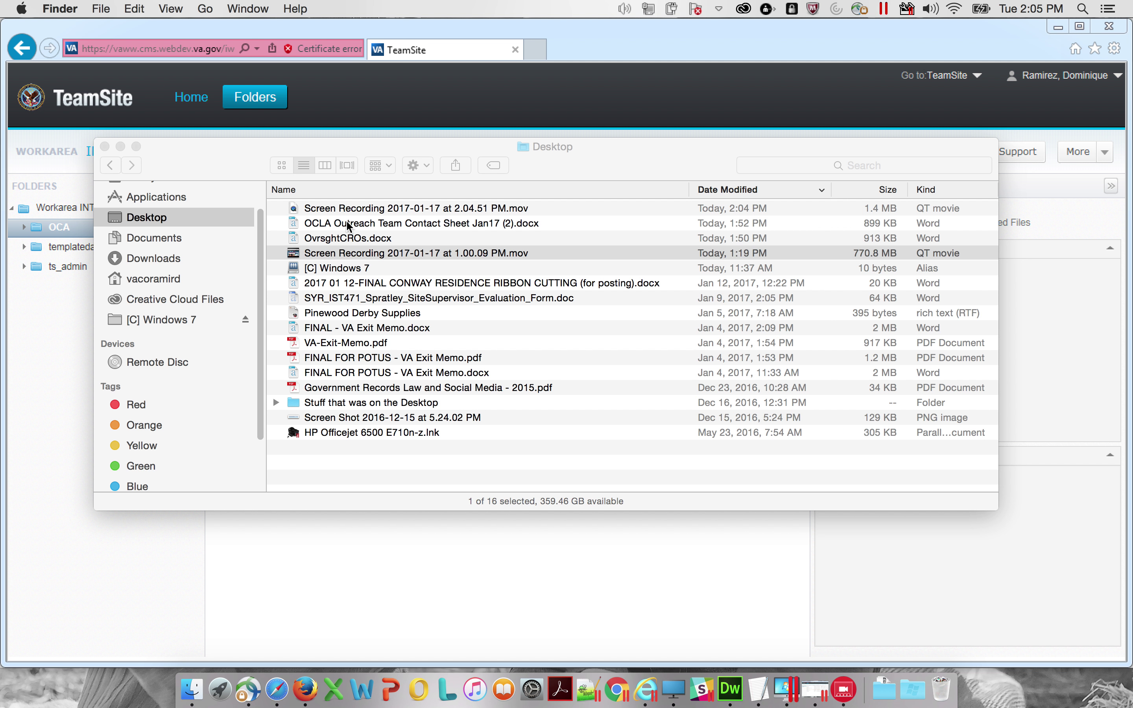
# Start renaming OCLA Outreach Team Contact Sheet Jan17 (2).docx on the Desktop, replacing the spaces before and after "Outreach" with hyphens
pyautogui.click(330, 223)
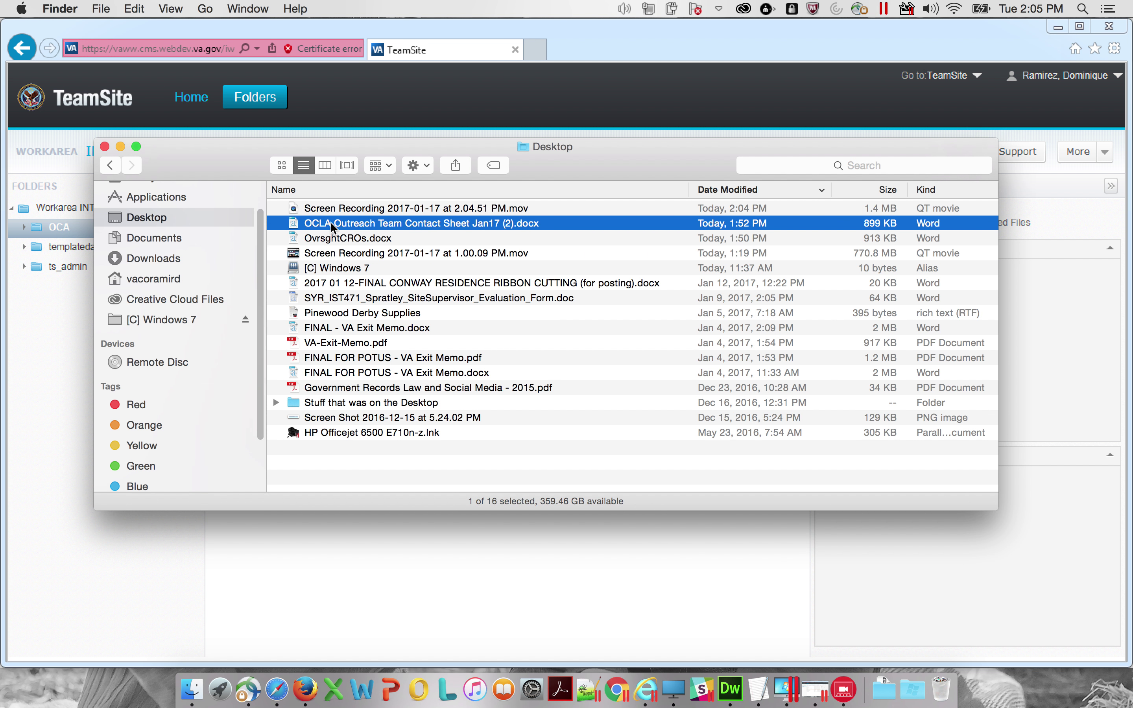
pyautogui.click(330, 224)
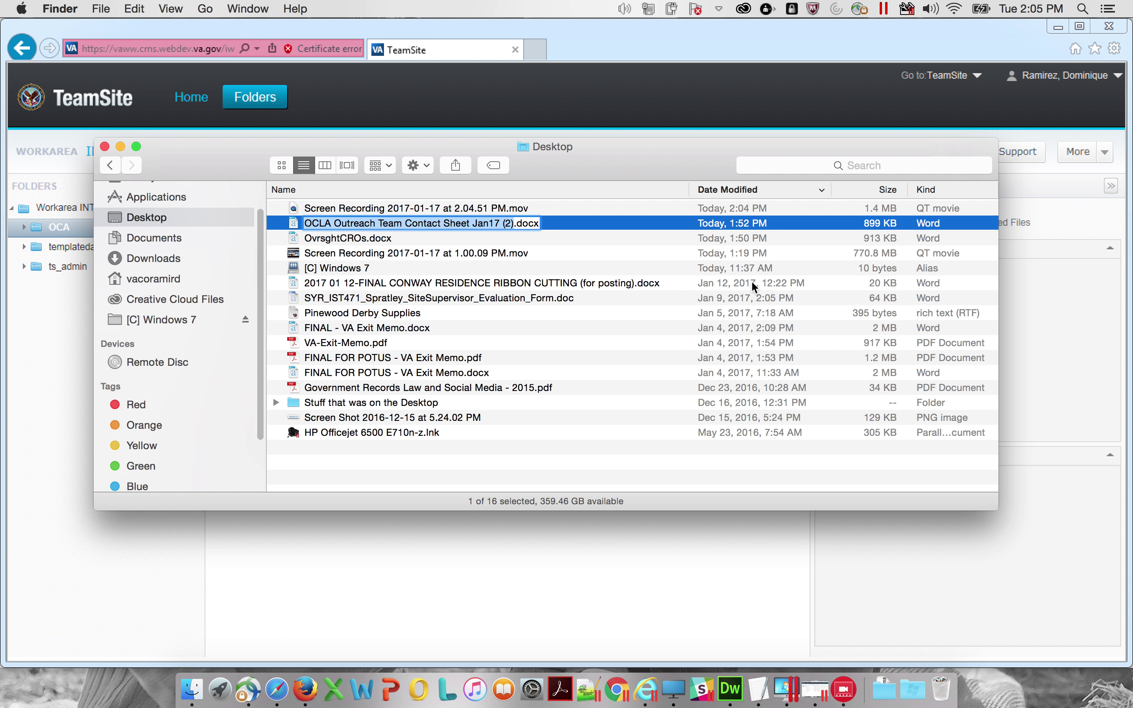
pyautogui.press('Right')
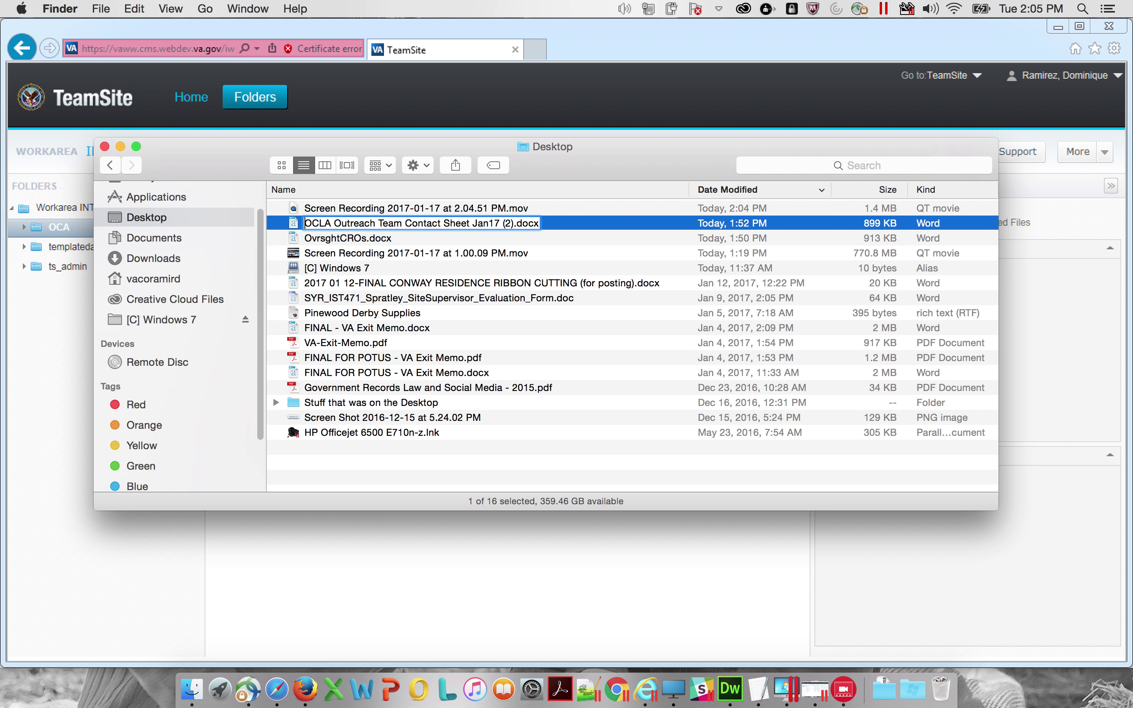
pyautogui.click(320, 223)
pyautogui.press('Delete')
pyautogui.write('-')
pyautogui.press('Right')
pyautogui.press('Right')
pyautogui.press('Right')
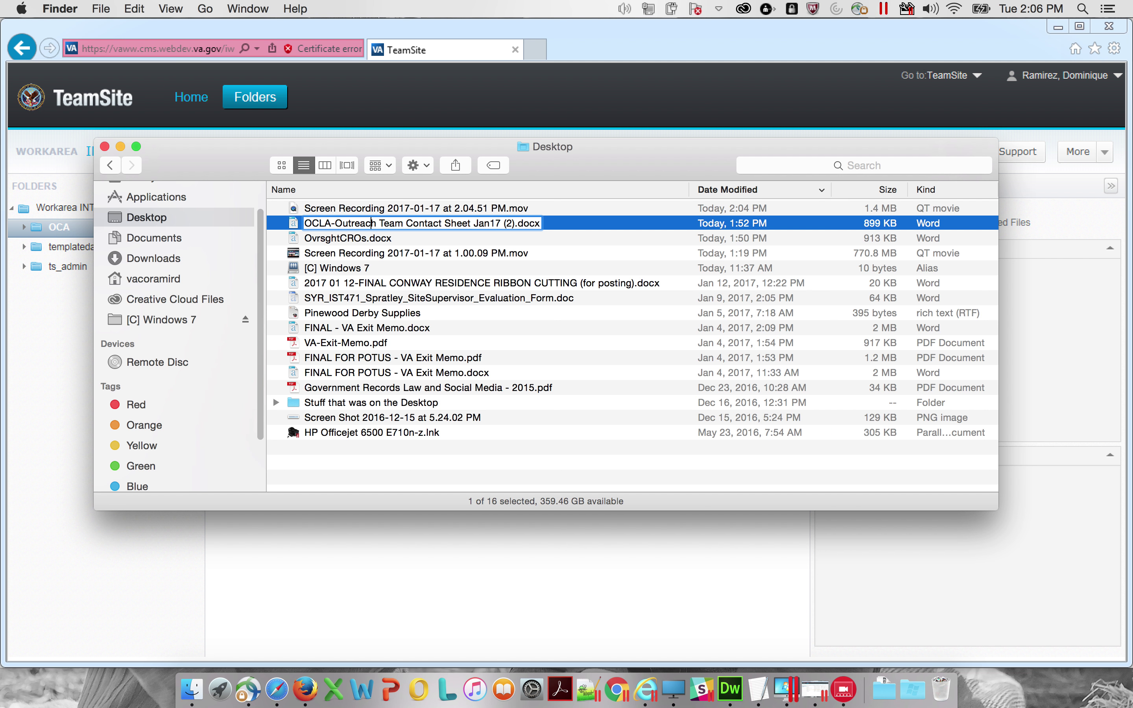
pyautogui.press('Right')
pyautogui.press('Delete')
pyautogui.write('-')
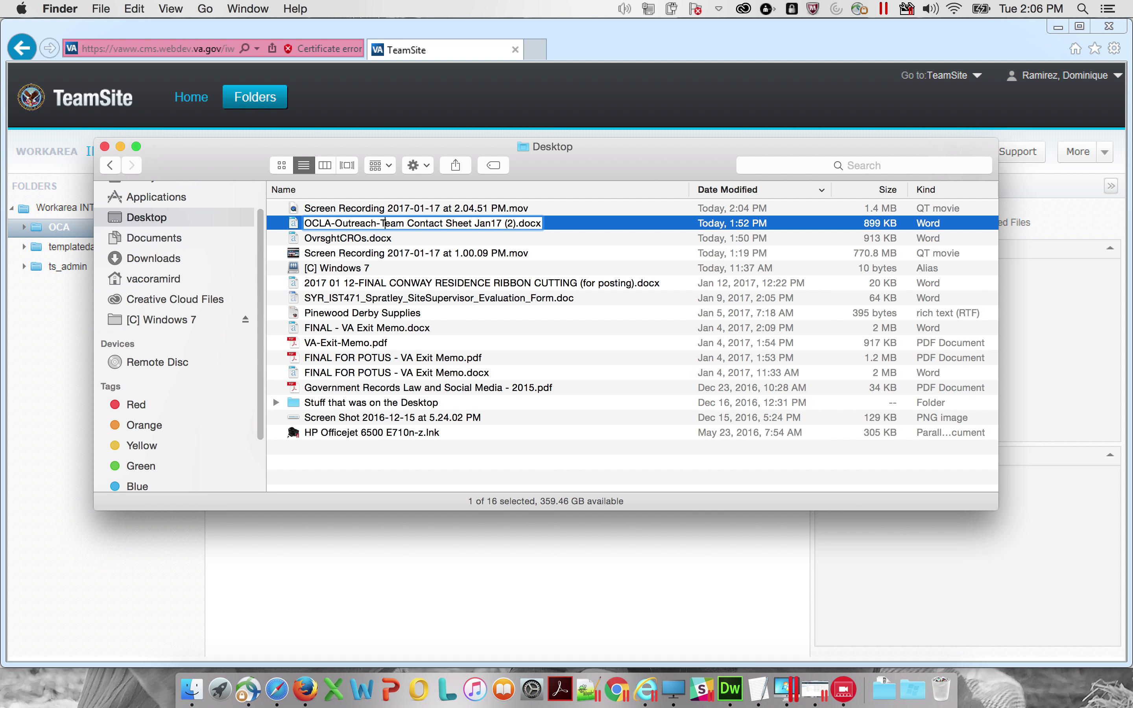
# Replace the remaining spaces between the words of the file name with hyphens, up to OCLA-Outreach-Team-Contact-Sheet-Jan17
pyautogui.press('Right')
pyautogui.press('Right')
pyautogui.press('Right')
pyautogui.press('Right')
pyautogui.press('Delete')
pyautogui.write('-')
pyautogui.press('Right')
pyautogui.press('Right')
pyautogui.press('Right')
pyautogui.press('Right')
pyautogui.press('Right')
pyautogui.press('Right')
pyautogui.press('Right')
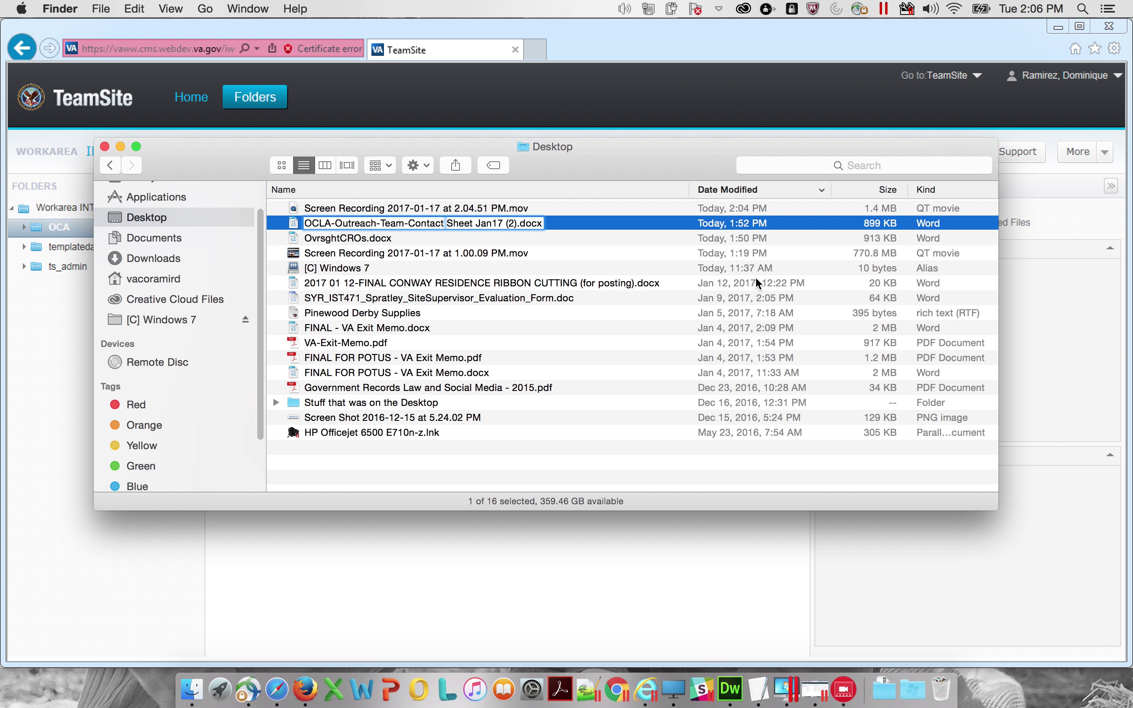
pyautogui.press('Delete')
pyautogui.write('-')
pyautogui.press('Right')
pyautogui.press('Right')
pyautogui.press('Right')
pyautogui.press('Right')
pyautogui.press('BackSpace')
pyautogui.write('-')
# Remove the " (2)" suffix and save the file name as OCLA-Outreach-Team-Contact-Sheet-Jan17.docx
pyautogui.press('Right')
pyautogui.press('Right')
pyautogui.press('Right')
pyautogui.press('Right')
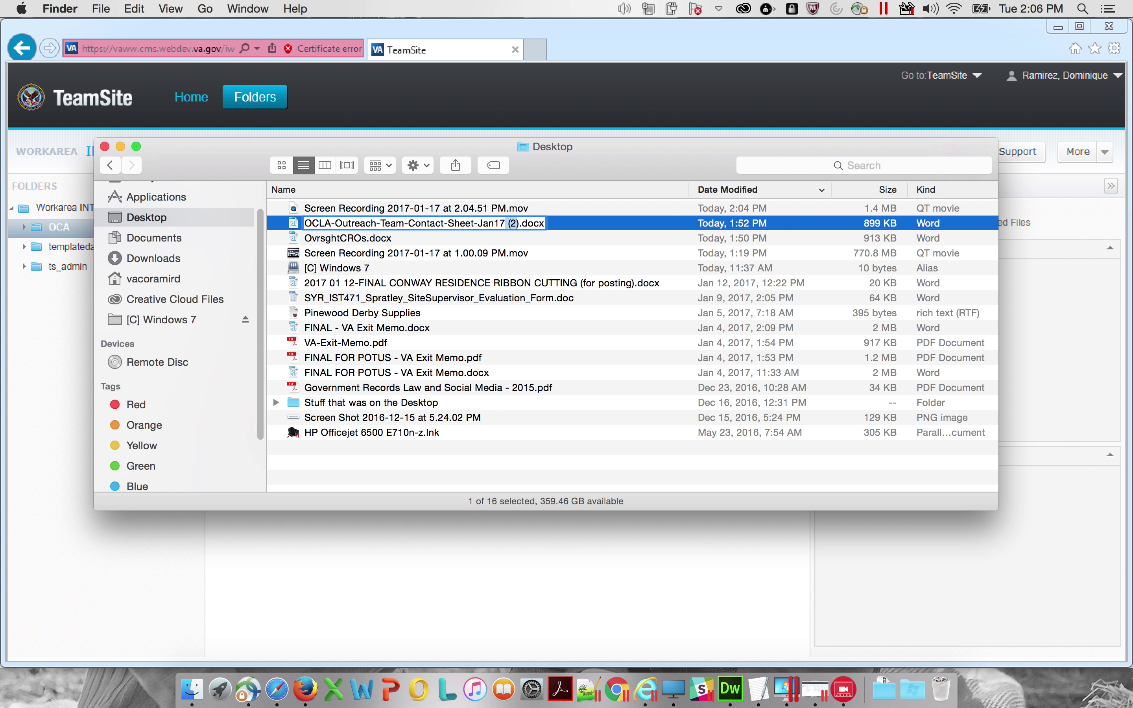
pyautogui.press('Delete')
pyautogui.press('Delete')
pyautogui.press('Delete')
pyautogui.press('Delete')
pyautogui.press('Return')
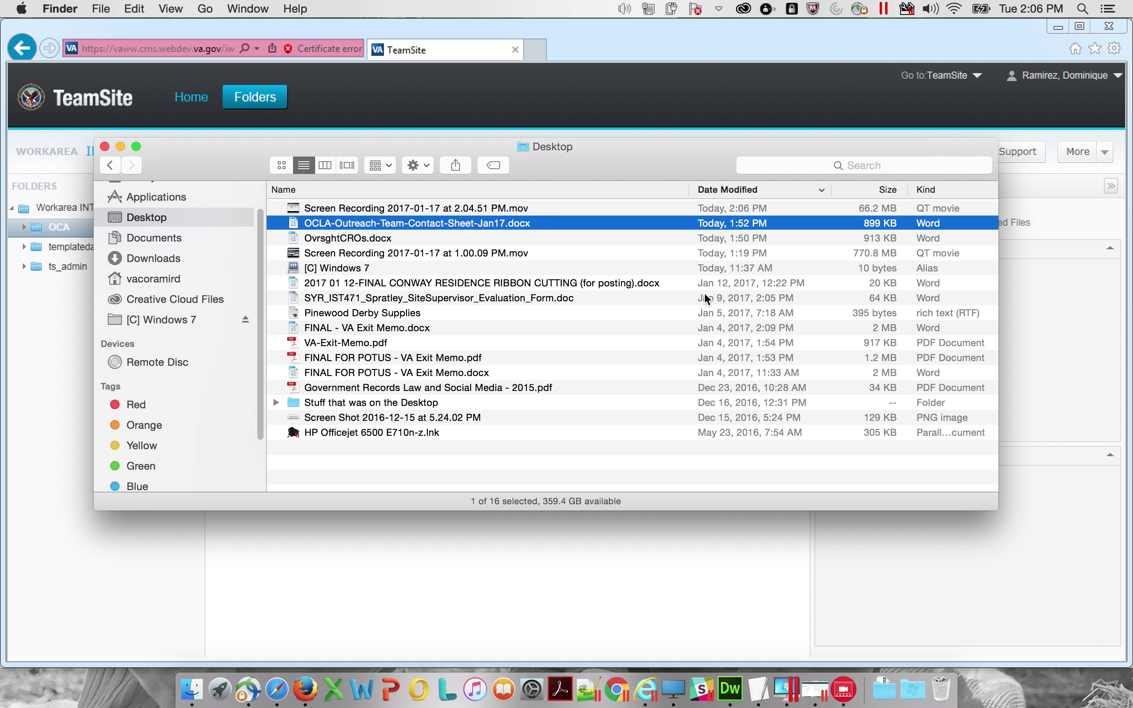
# Switch to TeamSite in Internet Explorer and open the docs folder inside OCA in the oca_internet workarea
pyautogui.click(392, 238)
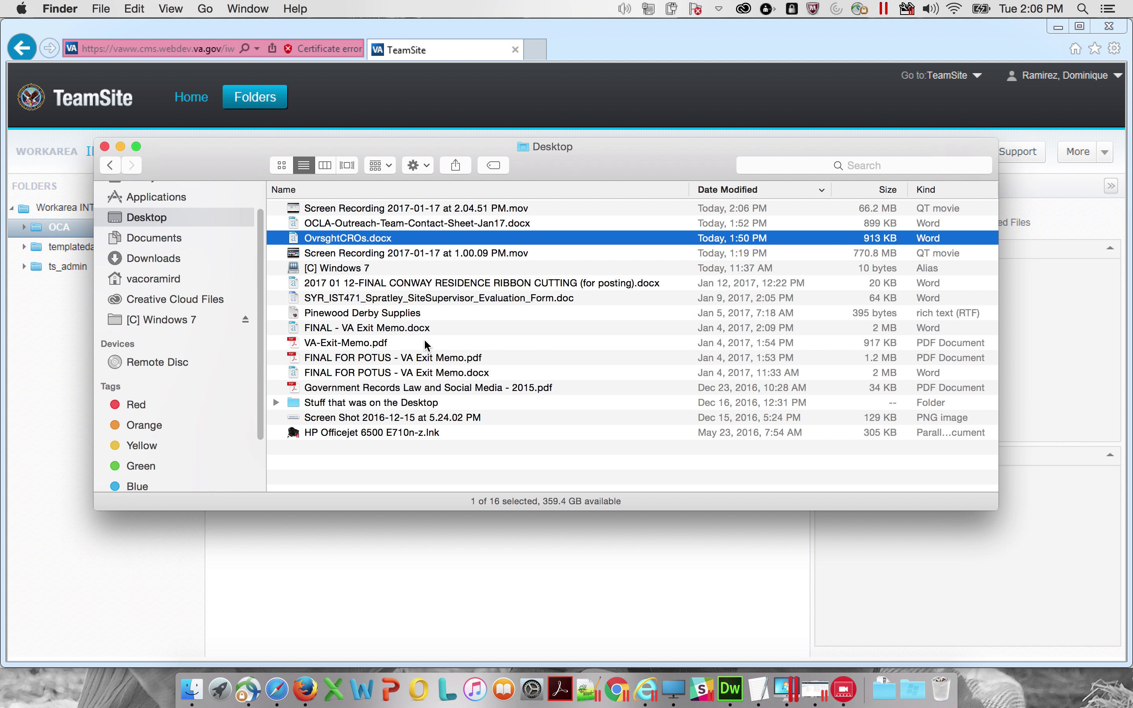
pyautogui.moveTo(564, 150); pyautogui.dragTo(644, 231)
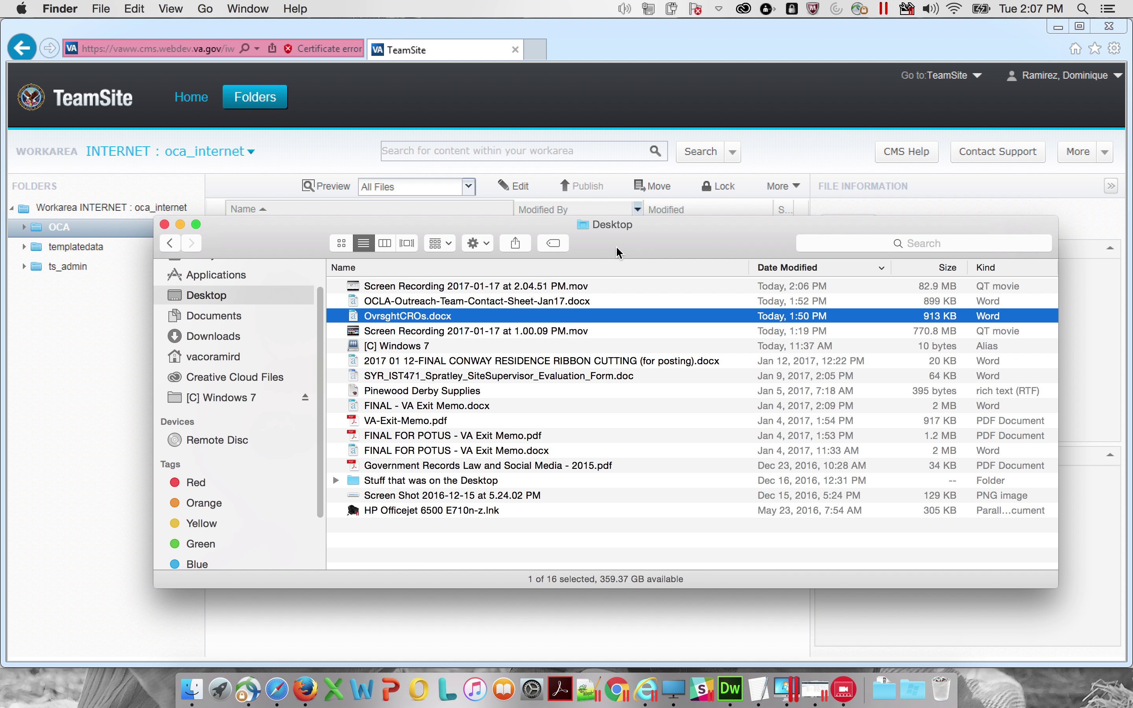
pyautogui.click(586, 87)
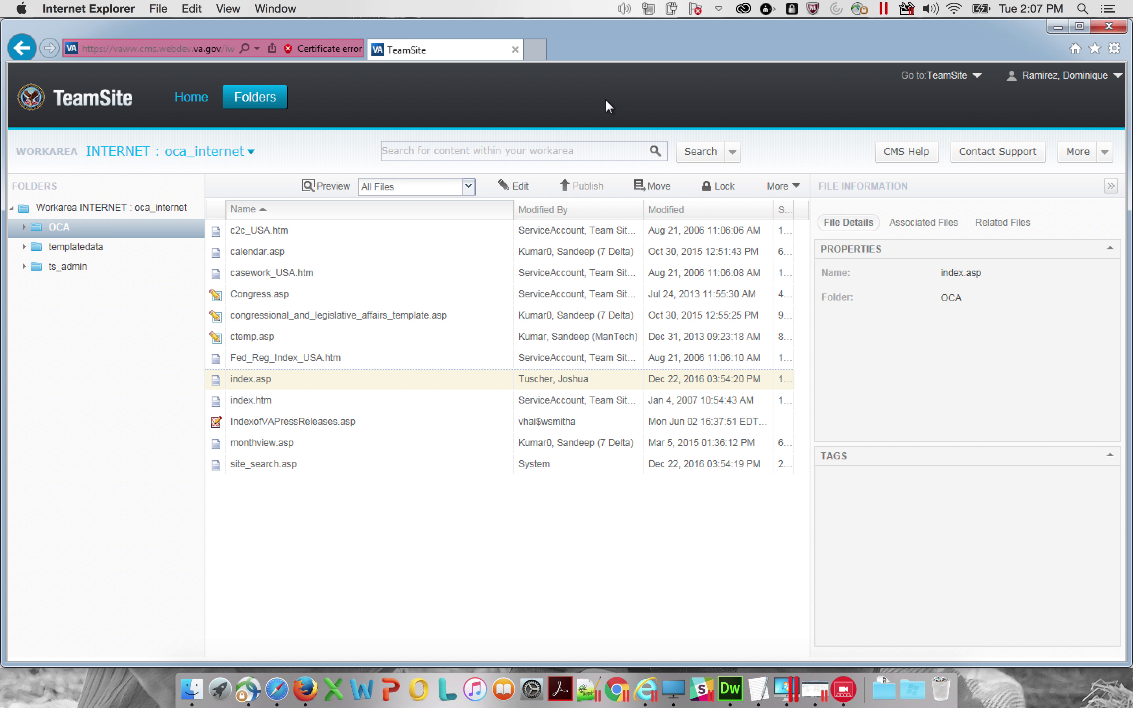
pyautogui.click(29, 228)
pyautogui.click(25, 227)
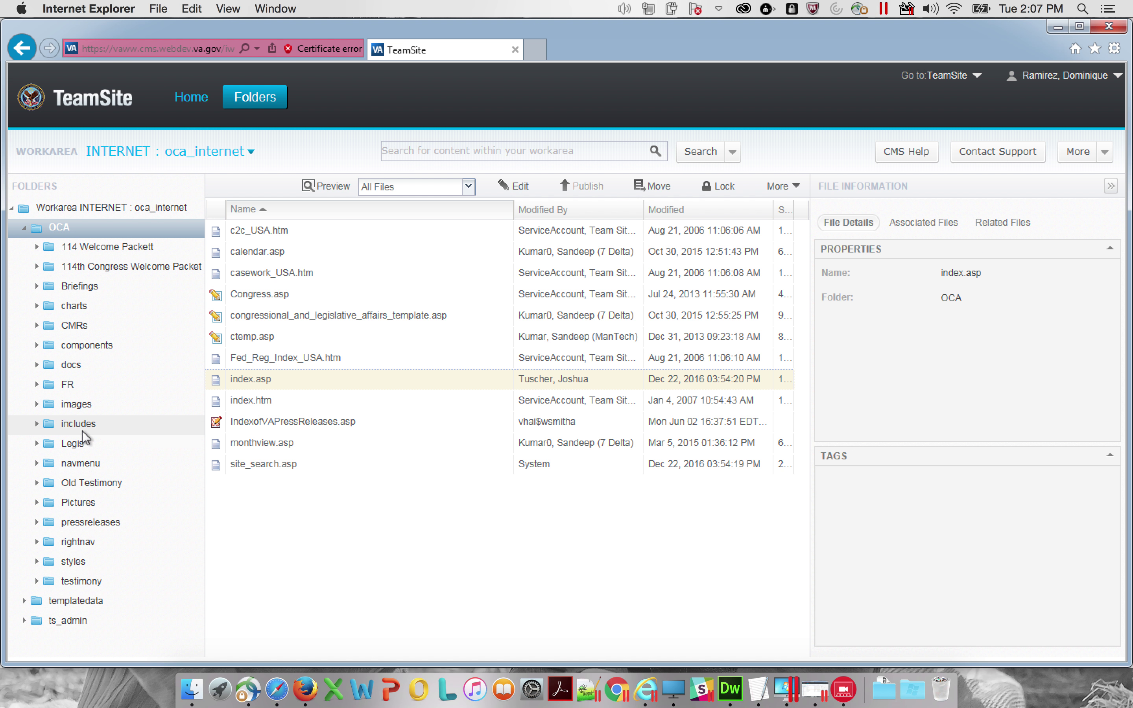
pyautogui.click(61, 365)
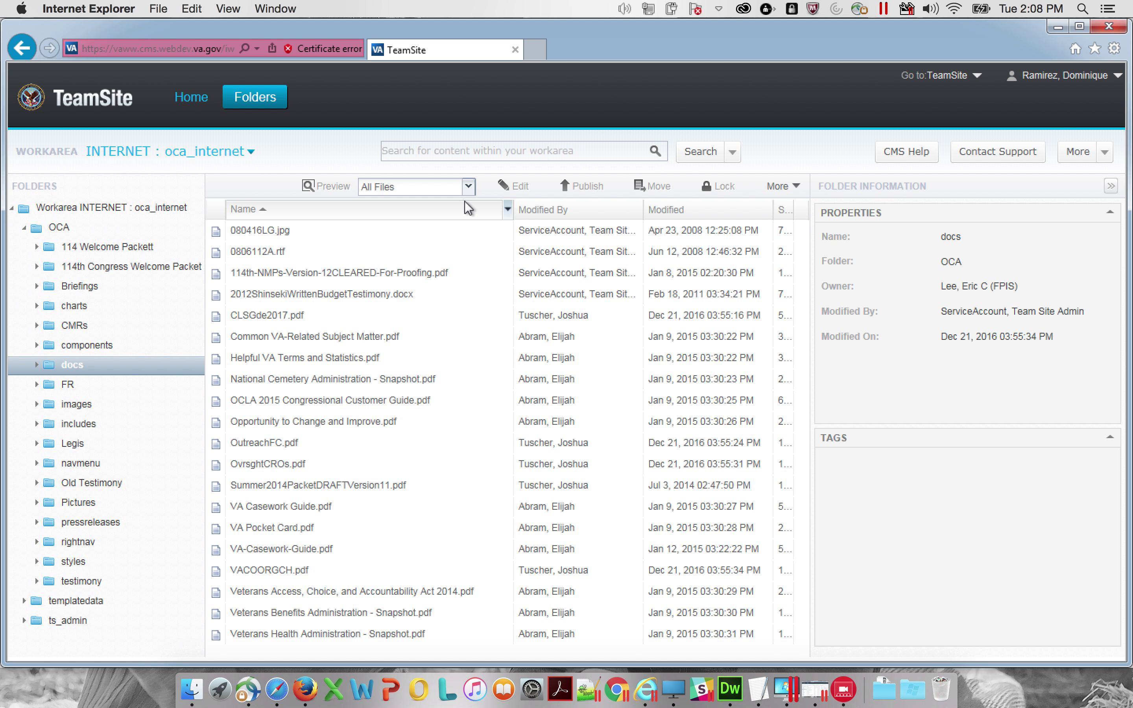
# Start a file import into the docs folder and continue past the untrusted-connection security warning
pyautogui.click(798, 187)
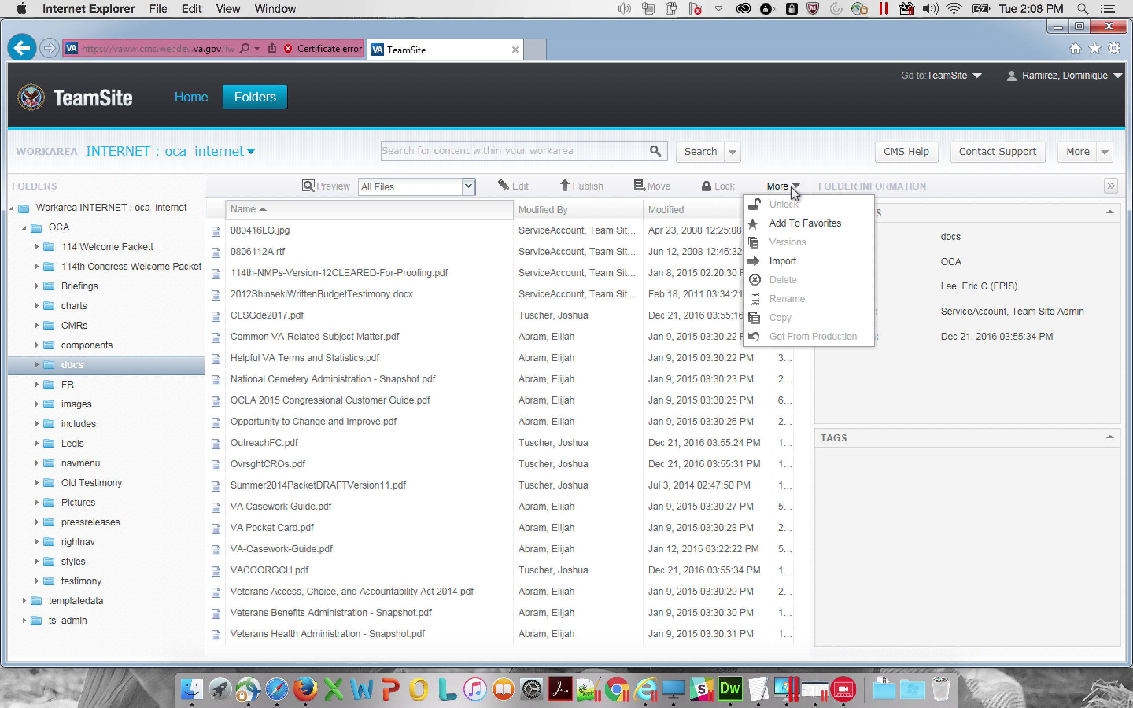
pyautogui.click(783, 262)
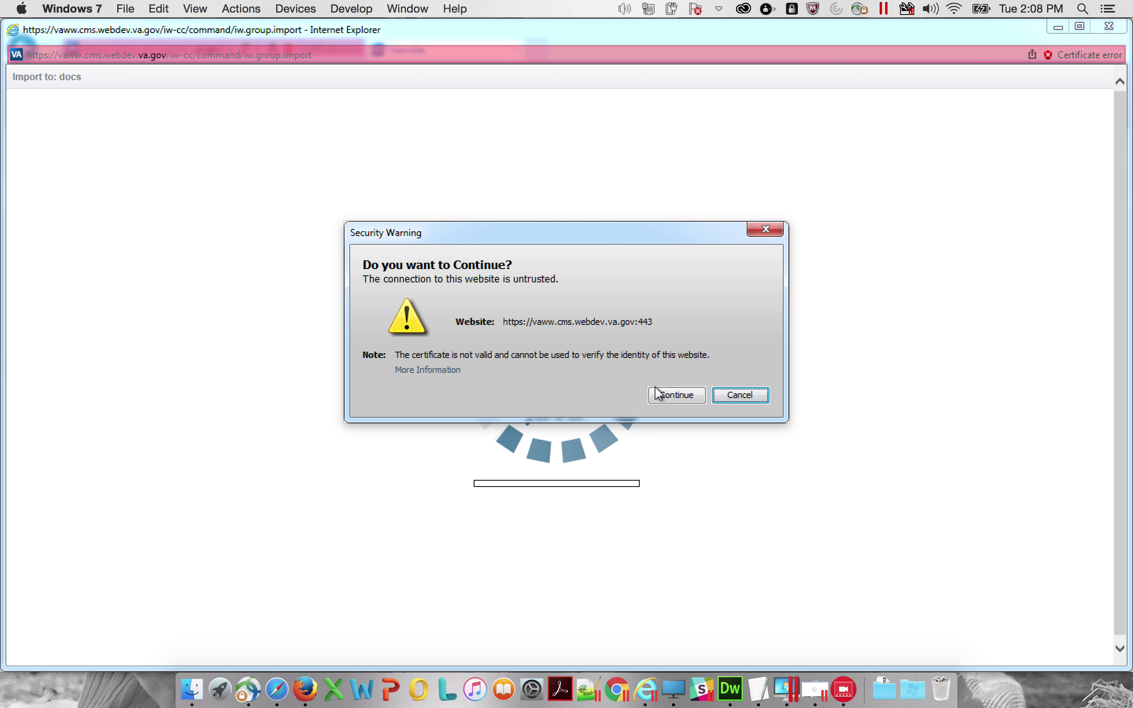
pyautogui.click(676, 395)
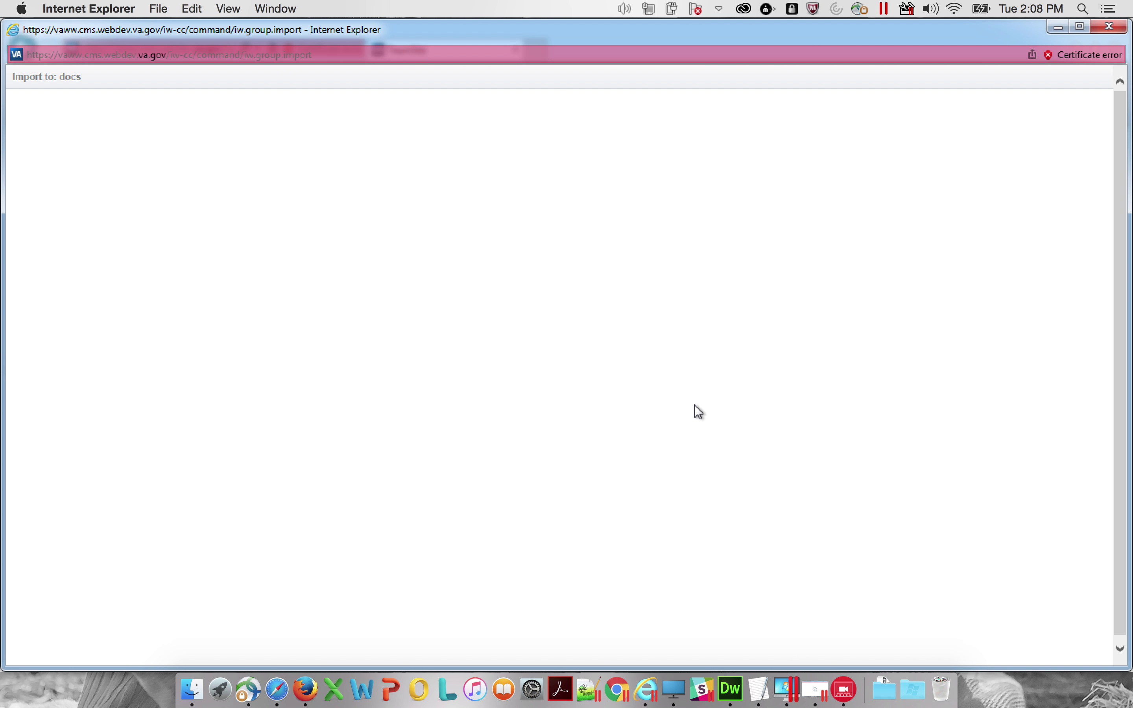
pyautogui.click(666, 391)
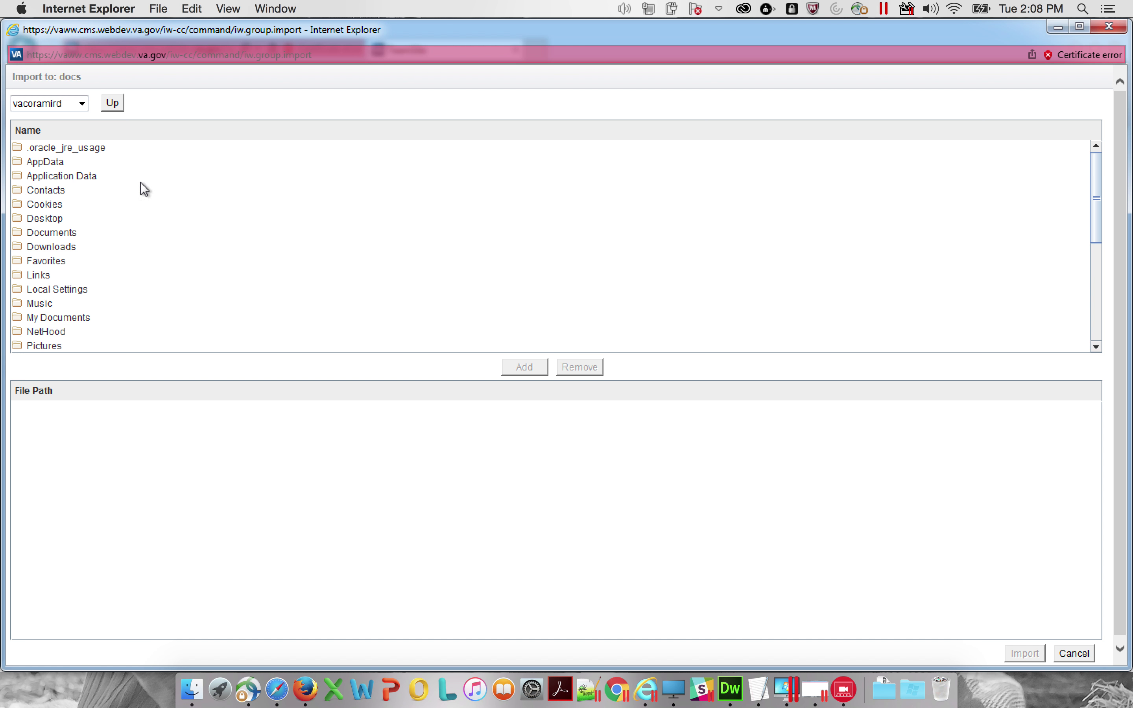
# Browse the import source to the Z: drive under My Computer
pyautogui.click(84, 110)
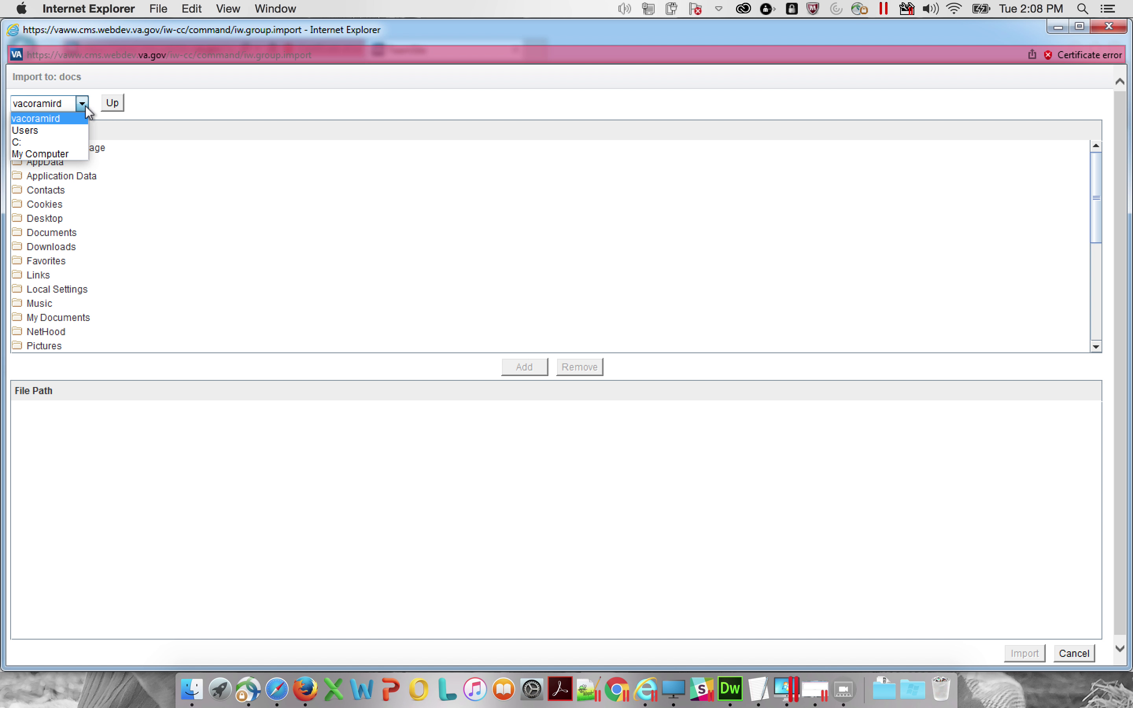
pyautogui.click(71, 154)
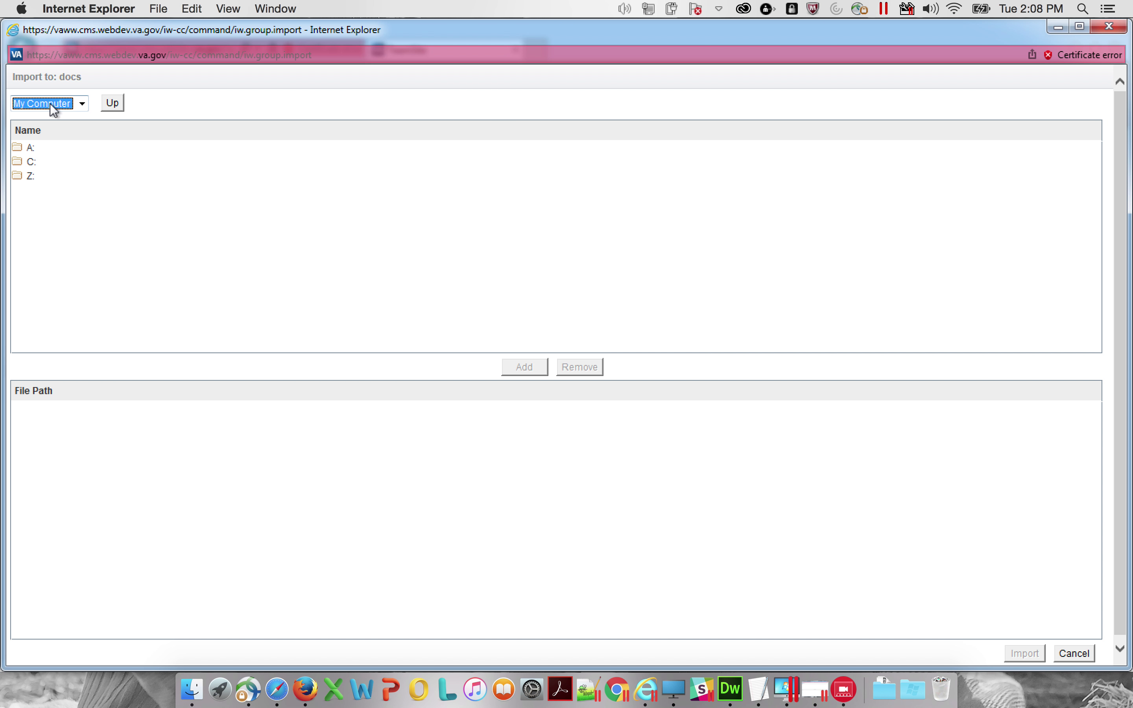
pyautogui.doubleClick(47, 177)
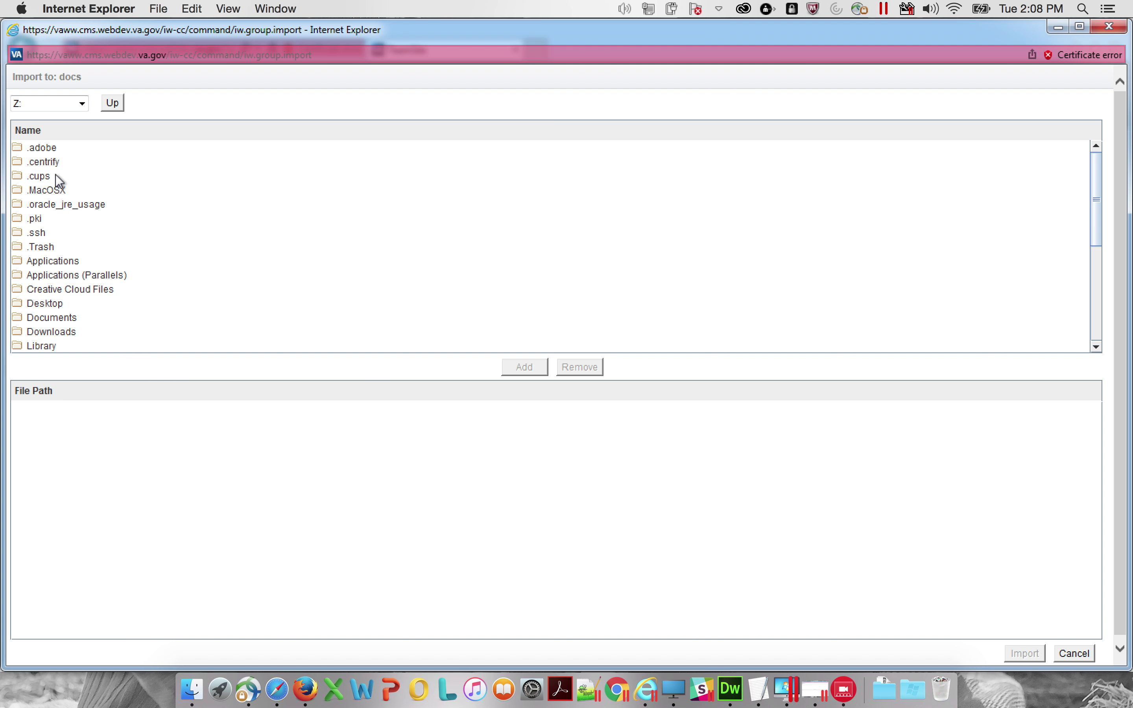
pyautogui.doubleClick(63, 317)
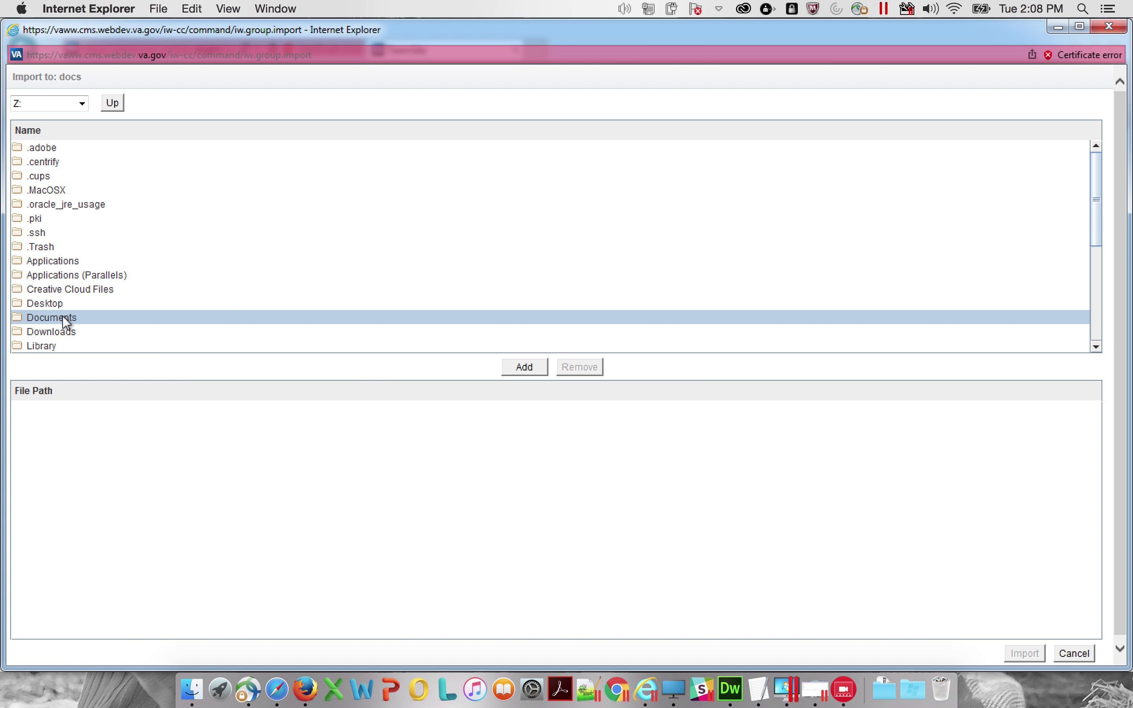
pyautogui.doubleClick(74, 148)
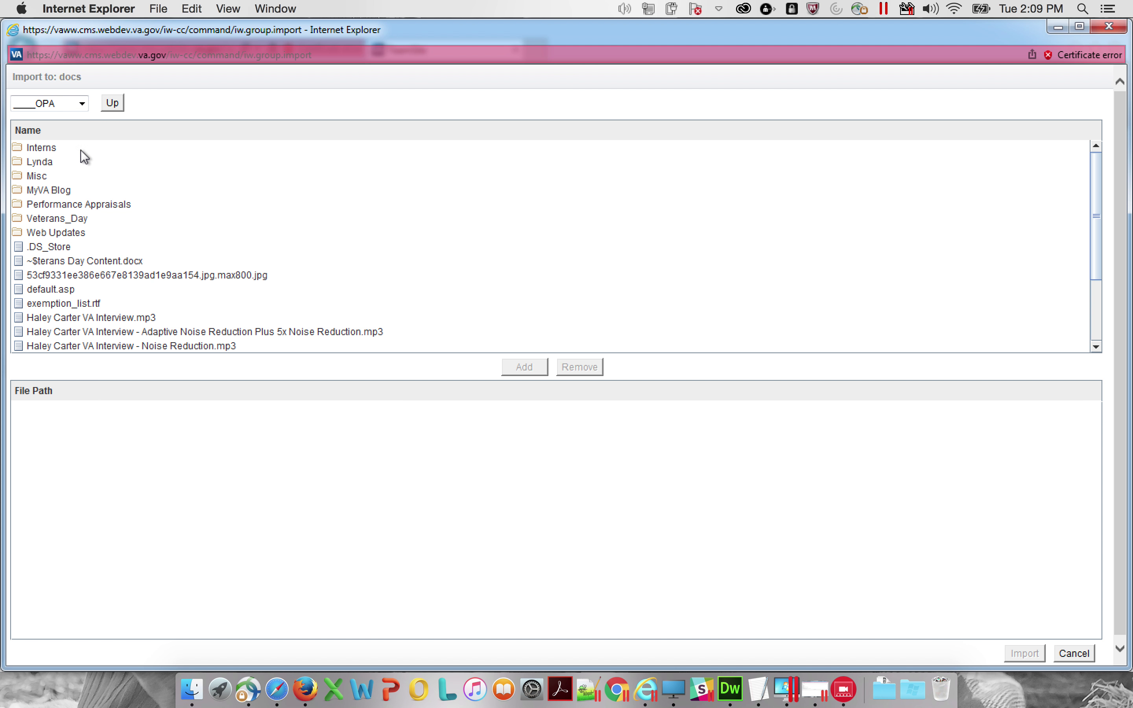
pyautogui.click(112, 103)
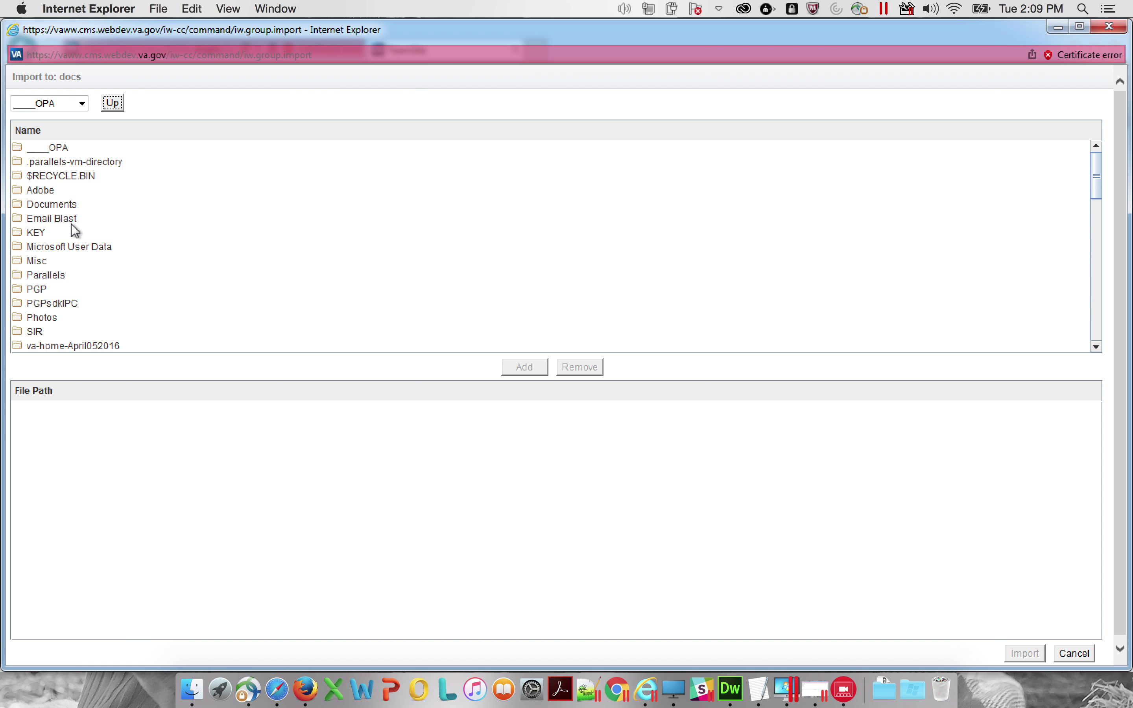
pyautogui.click(66, 206)
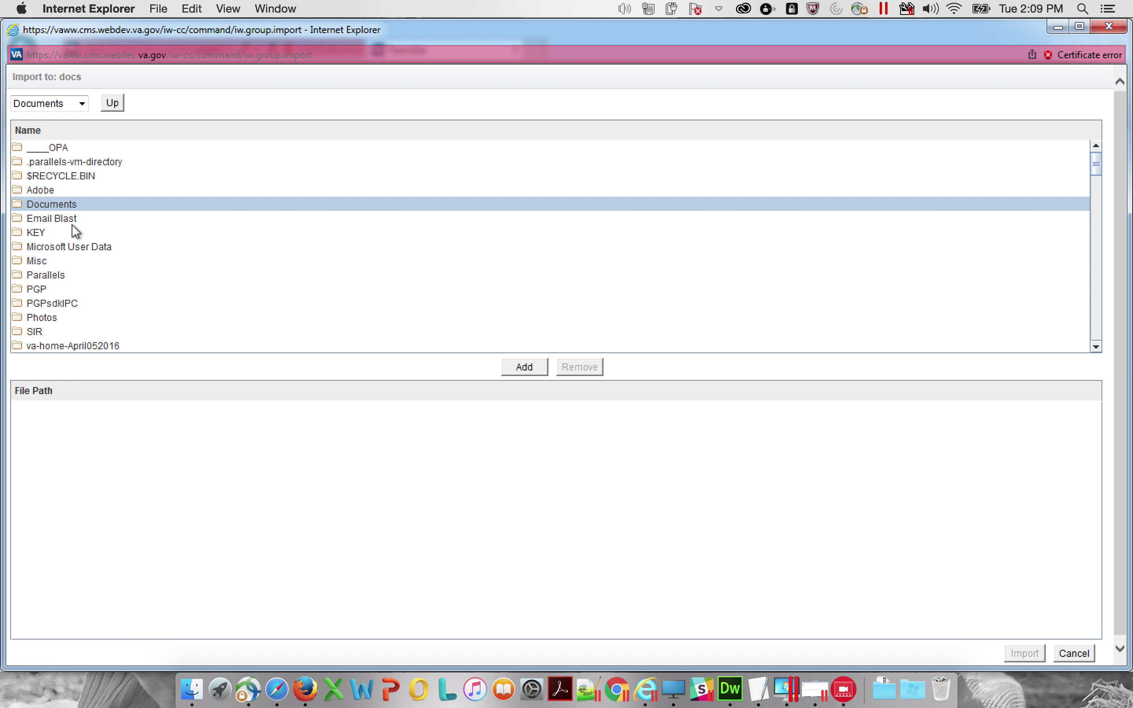
pyautogui.scroll(-3, 71, 223)
pyautogui.scroll(3, 62, 225)
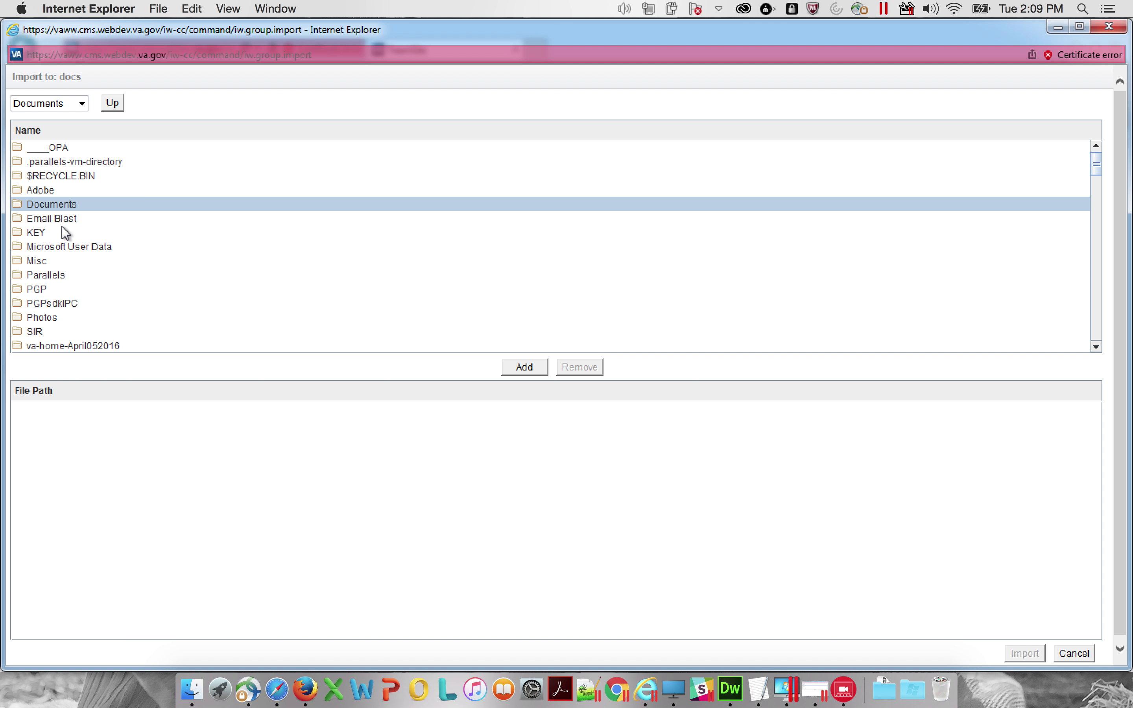
pyautogui.doubleClick(66, 207)
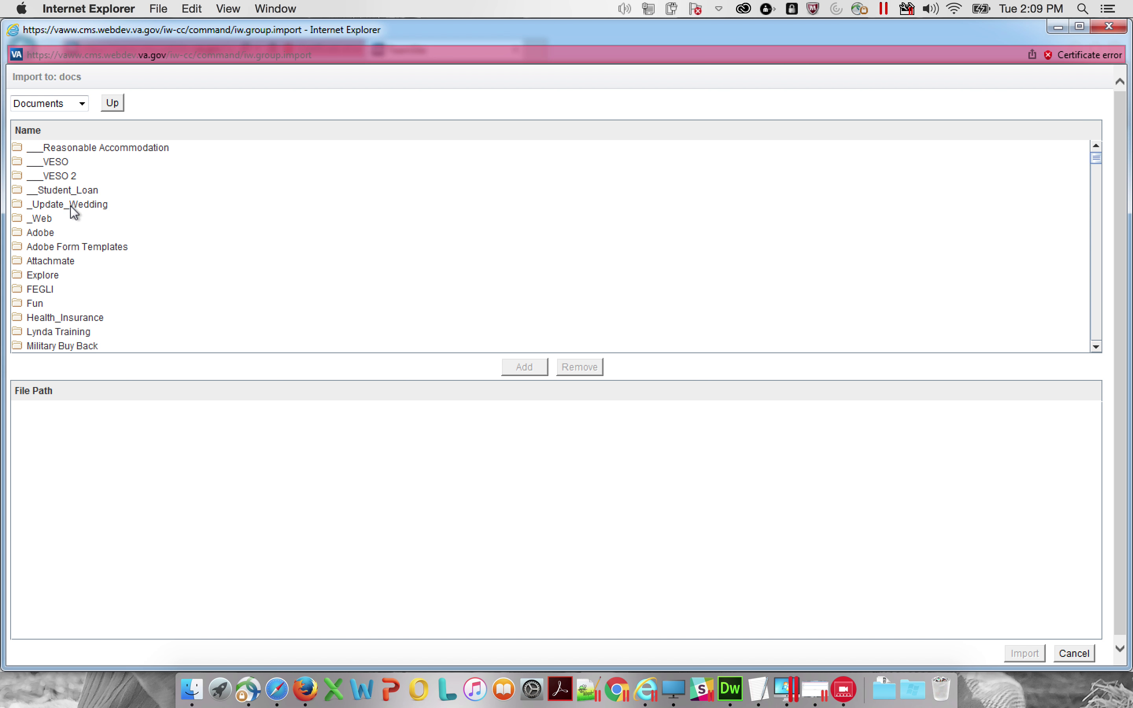
pyautogui.scroll(-10, 102, 309)
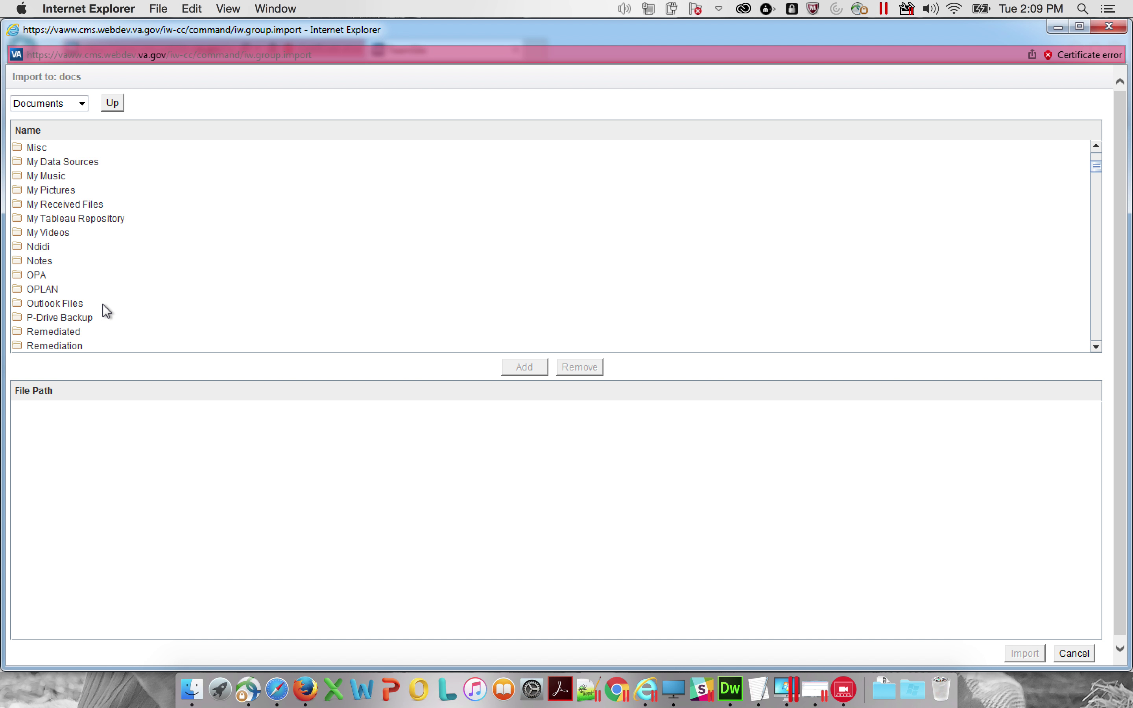
pyautogui.scroll(10, 103, 305)
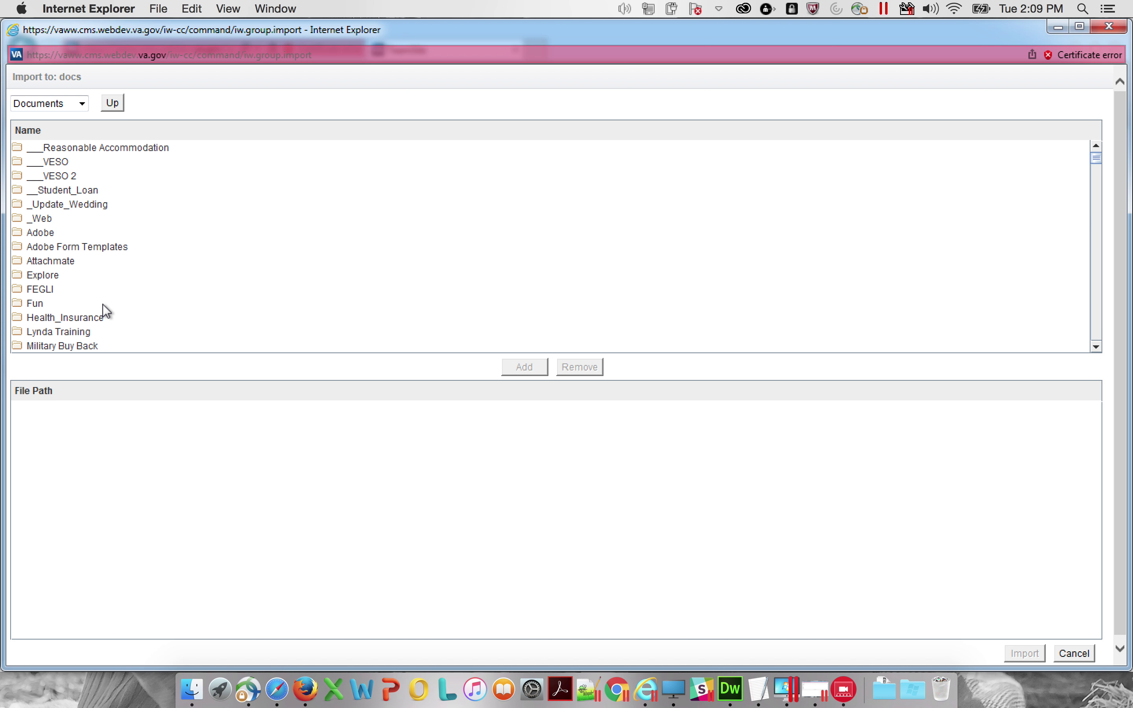
pyautogui.click(108, 104)
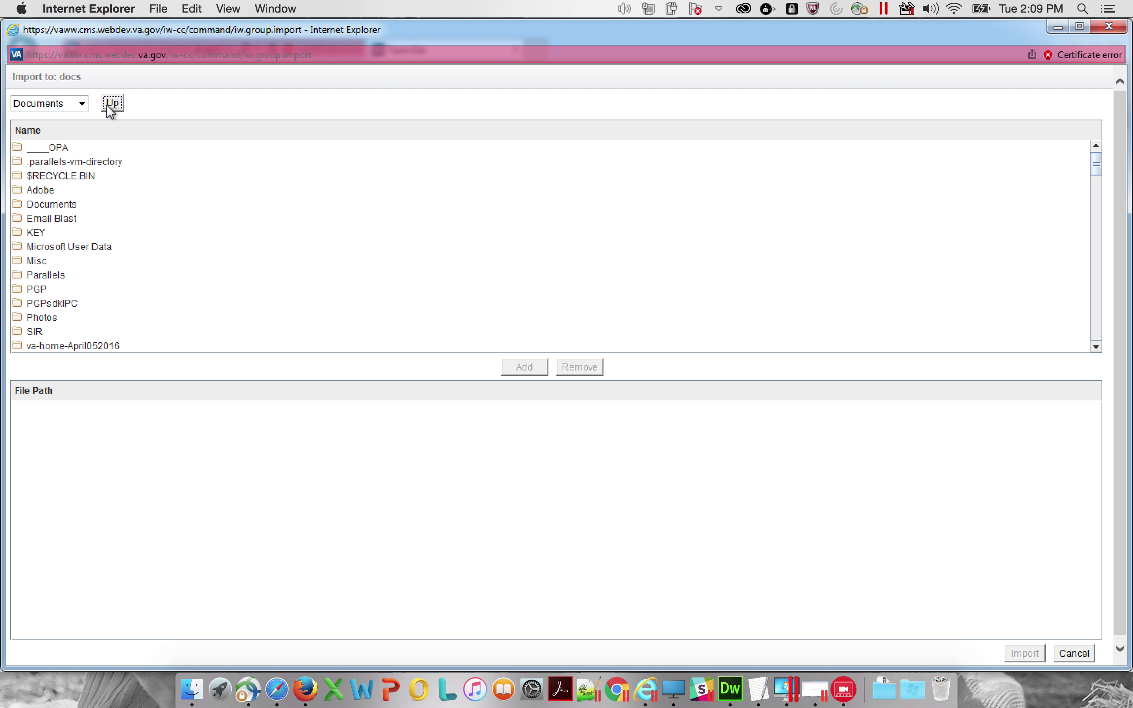
pyautogui.click(107, 105)
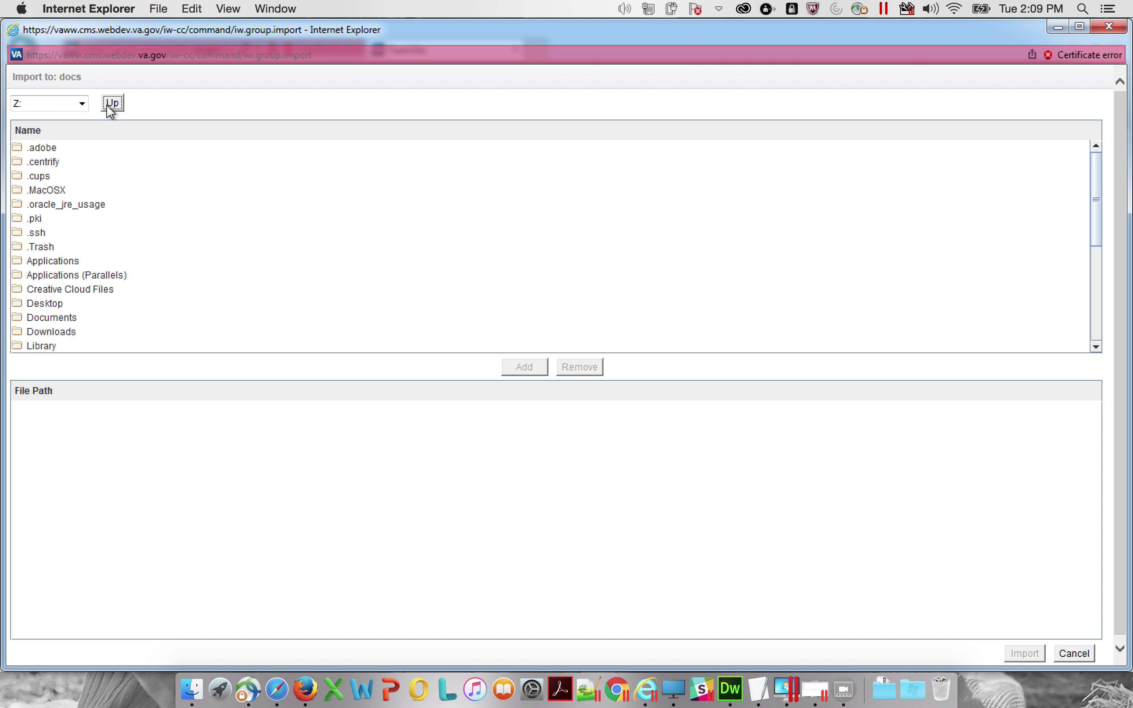
# Add OCLA-Outreach-Team-Contact-Sheet-Jan17.docx and OvrsghtCROs.docx from the Z: drive's Desktop folder to the list of files to import
pyautogui.doubleClick(63, 303)
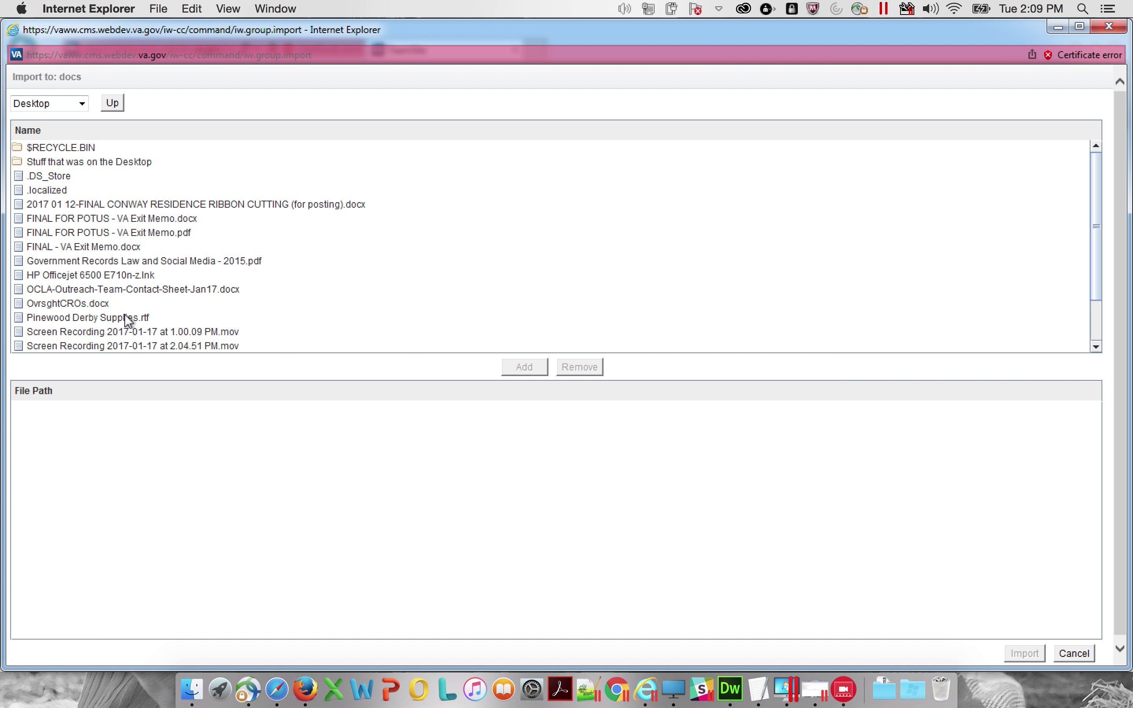
pyautogui.doubleClick(120, 290)
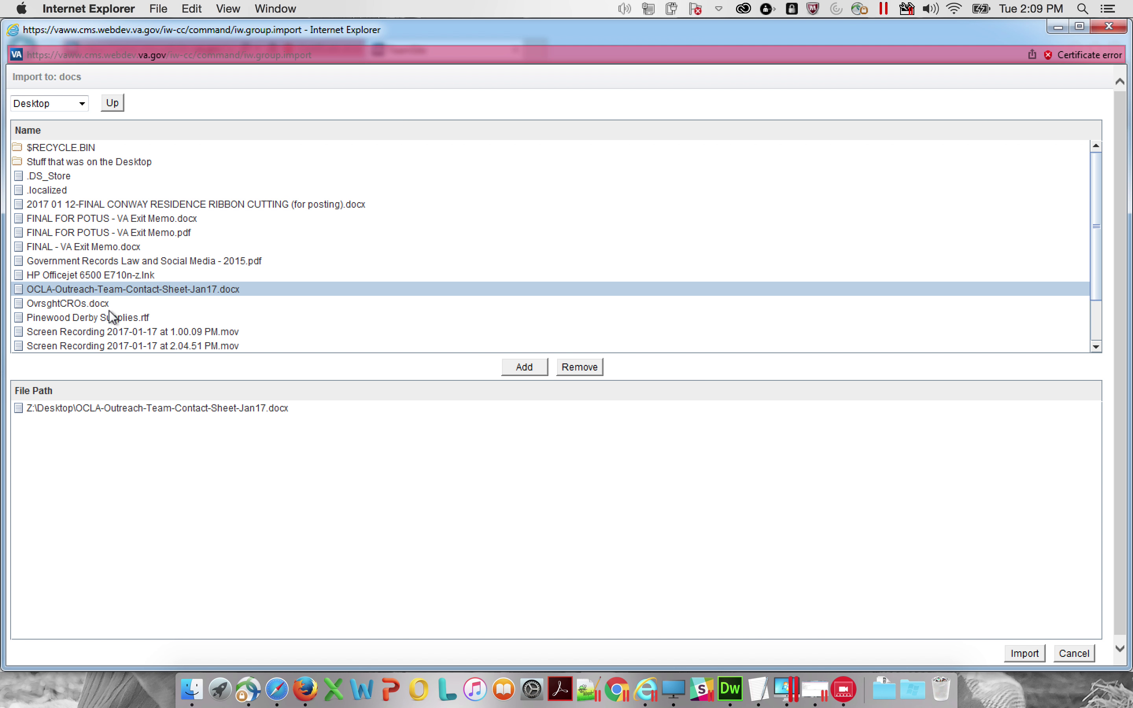
pyautogui.click(89, 303)
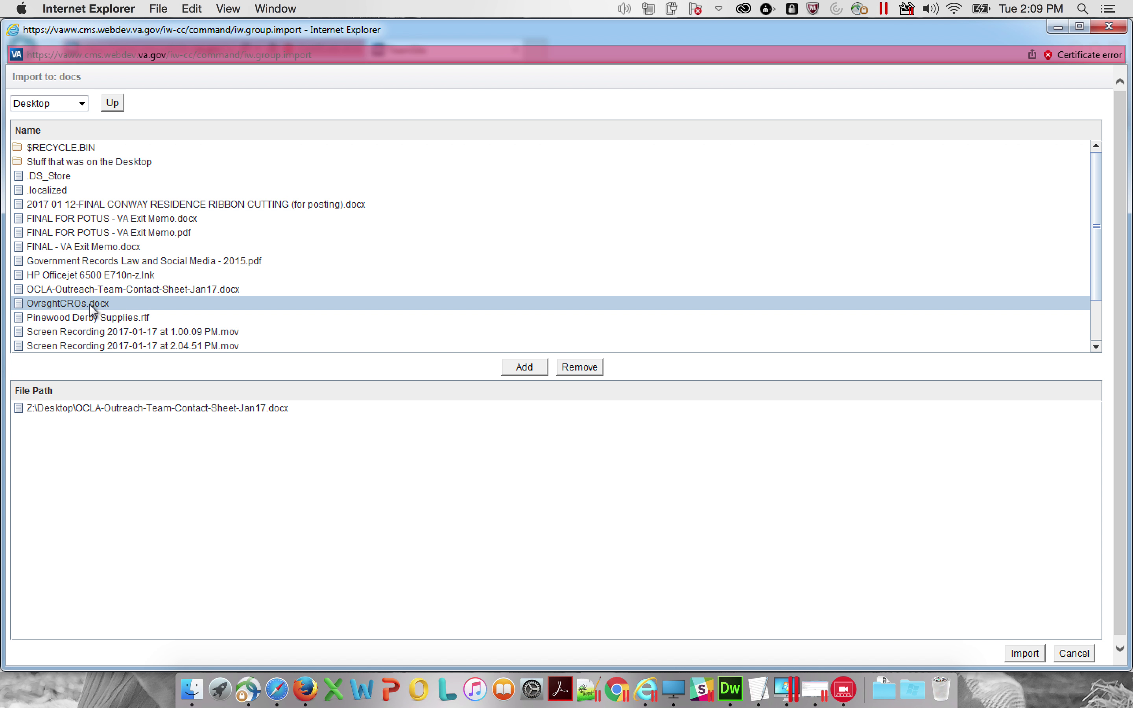
pyautogui.doubleClick(89, 303)
pyautogui.click(209, 418)
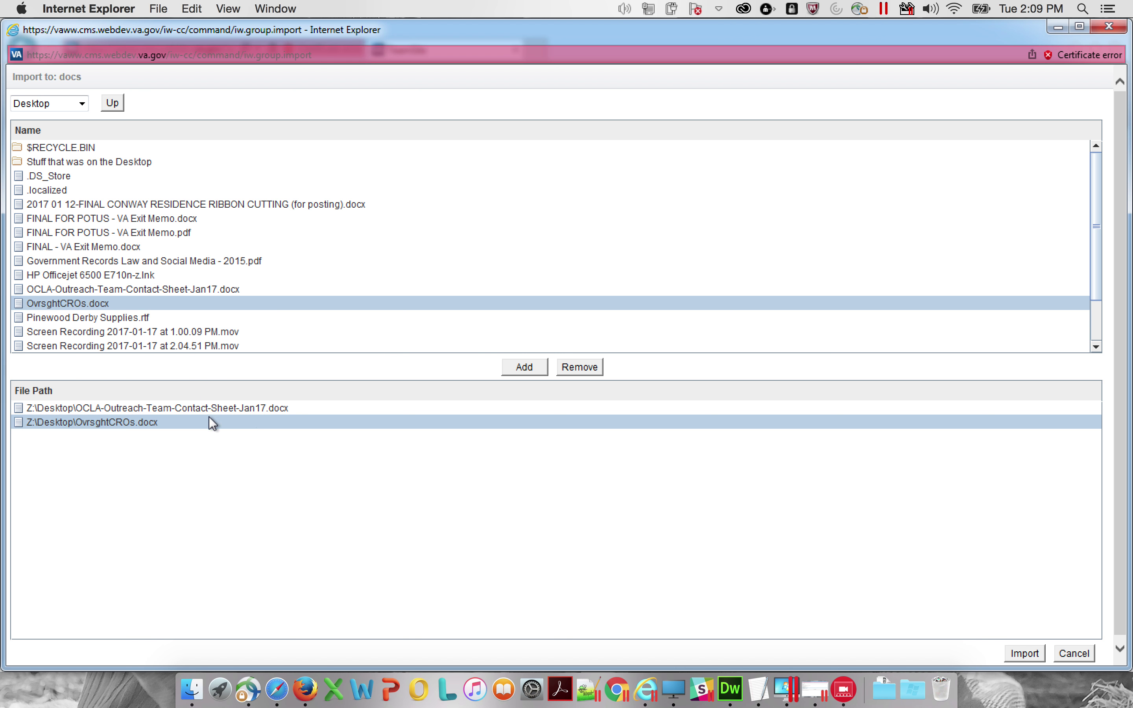
pyautogui.click(258, 408)
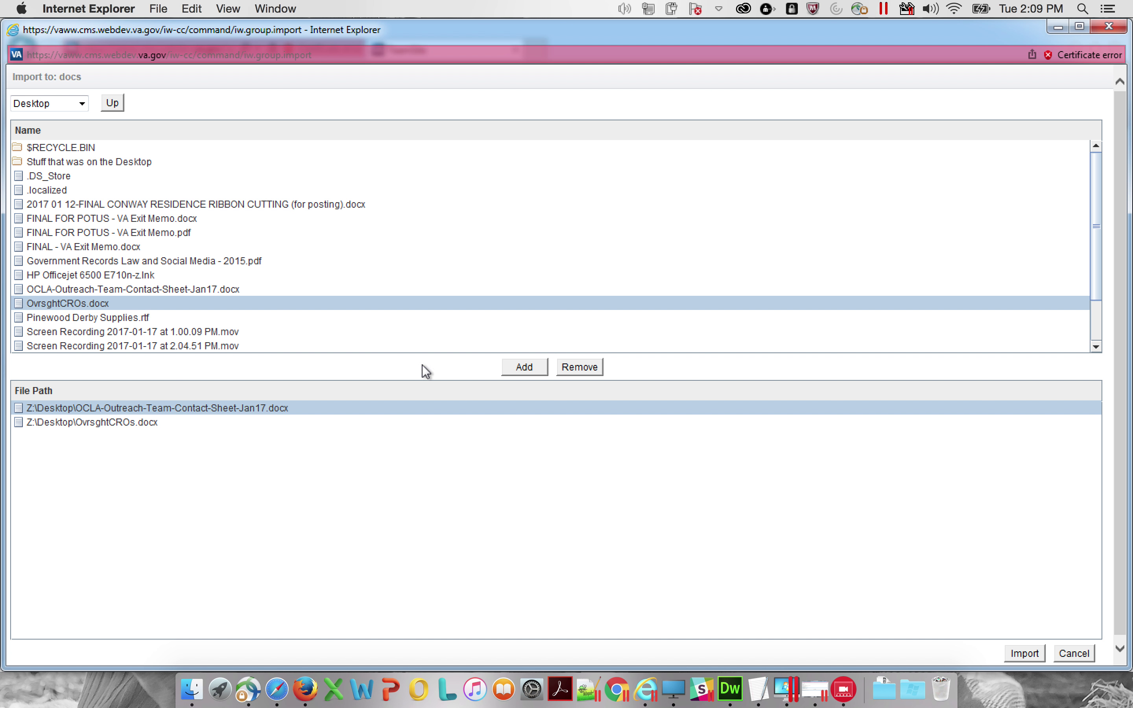
# Import the two listed files into the docs folder and sort its contents by modification date, newest first
pyautogui.click(1024, 653)
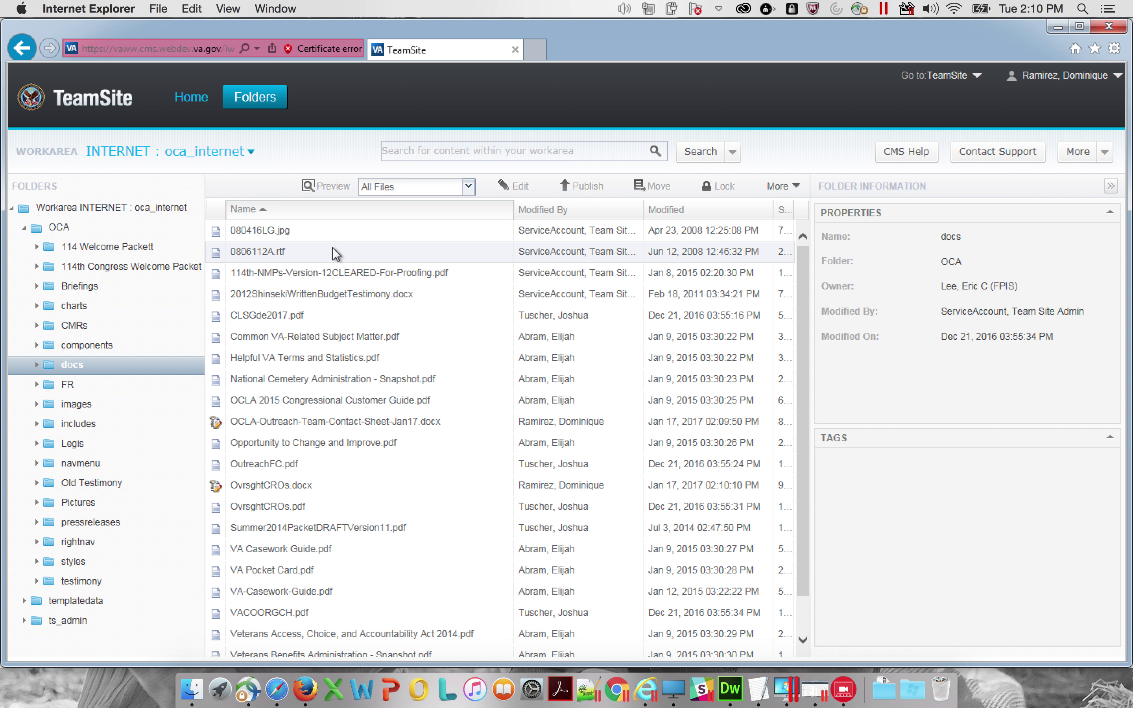
pyautogui.click(711, 208)
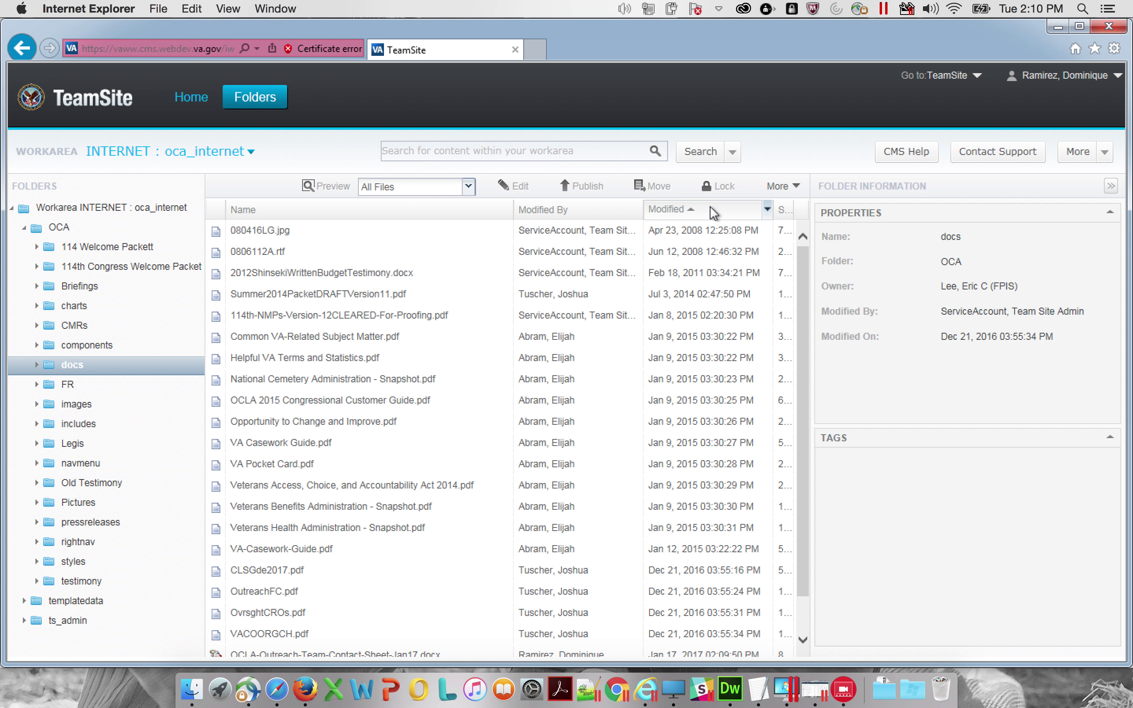
pyautogui.click(710, 207)
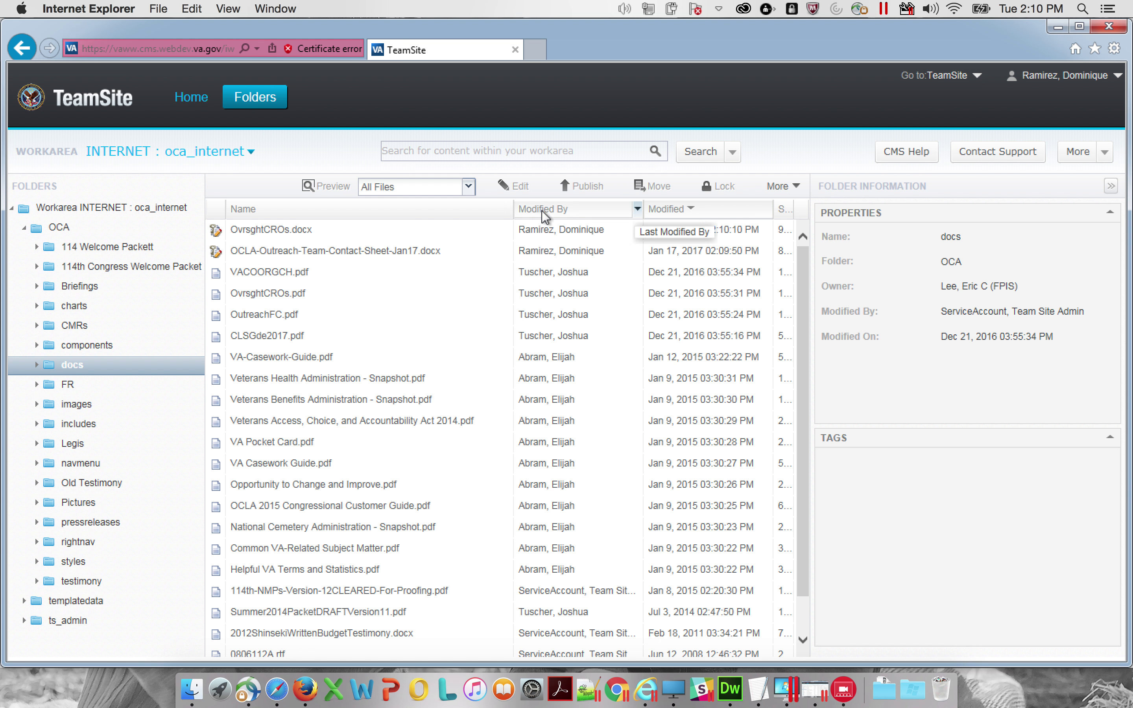
# Start publishing OvrsghtCROs.docx and OCLA-Outreach-Team-Contact-Sheet-Jan17.docx together with the Operations Review Workflow
pyautogui.click(472, 238)
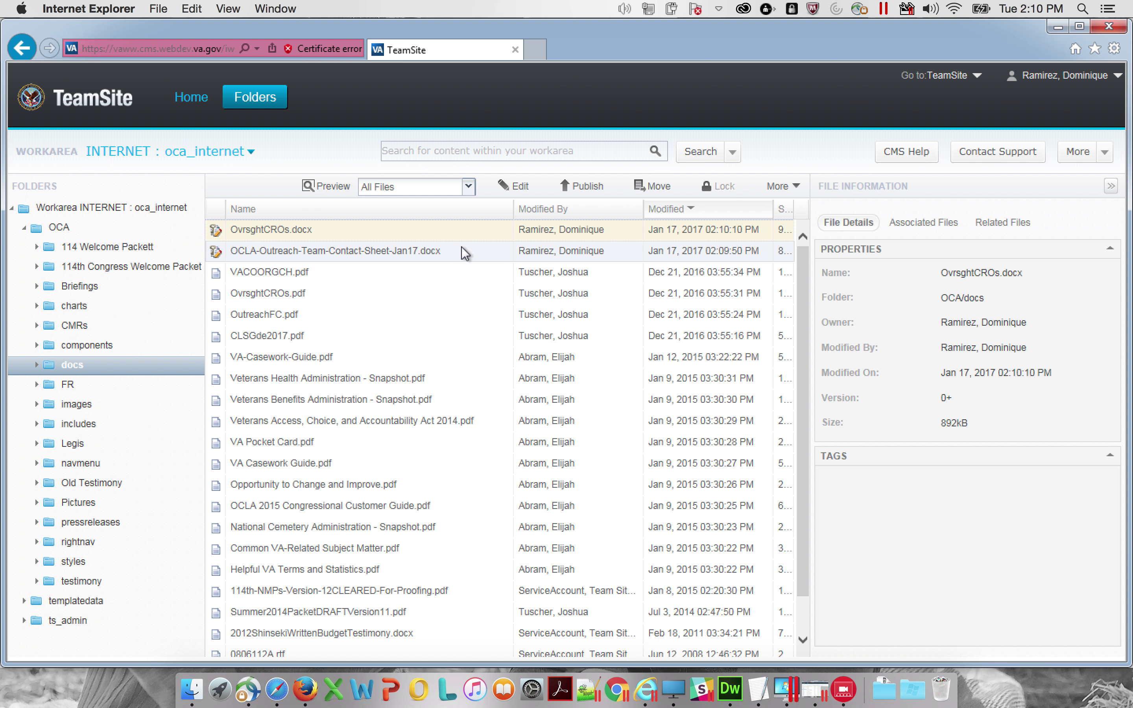
pyautogui.click(464, 252)
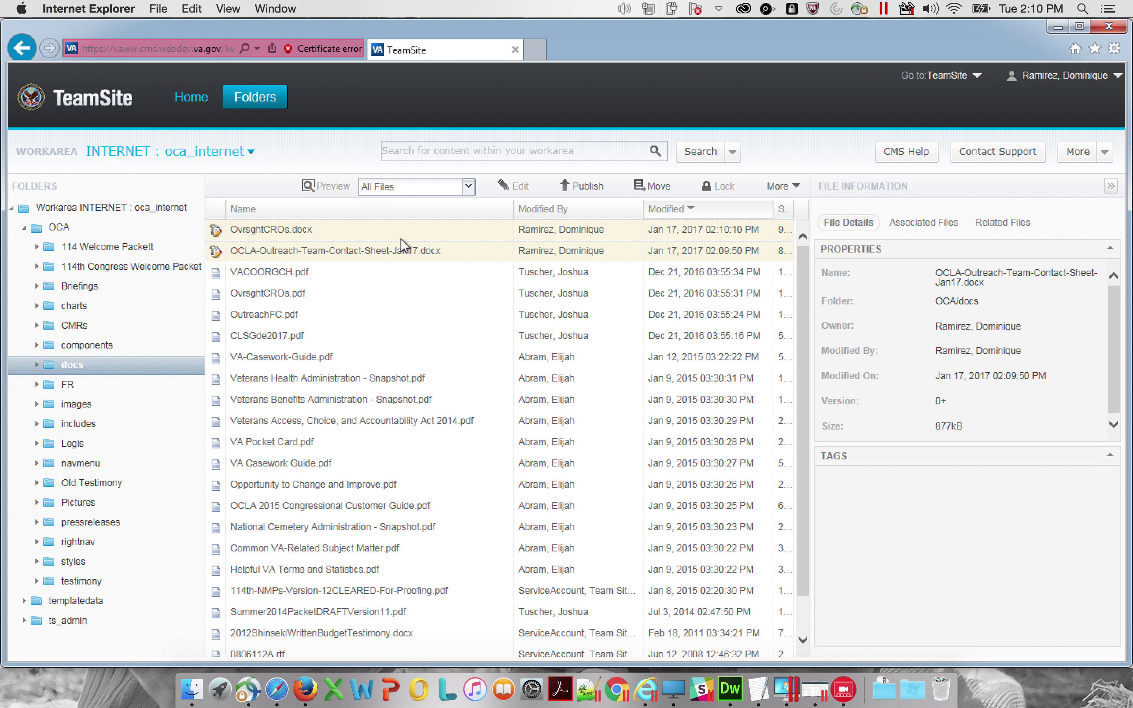
pyautogui.click(406, 251)
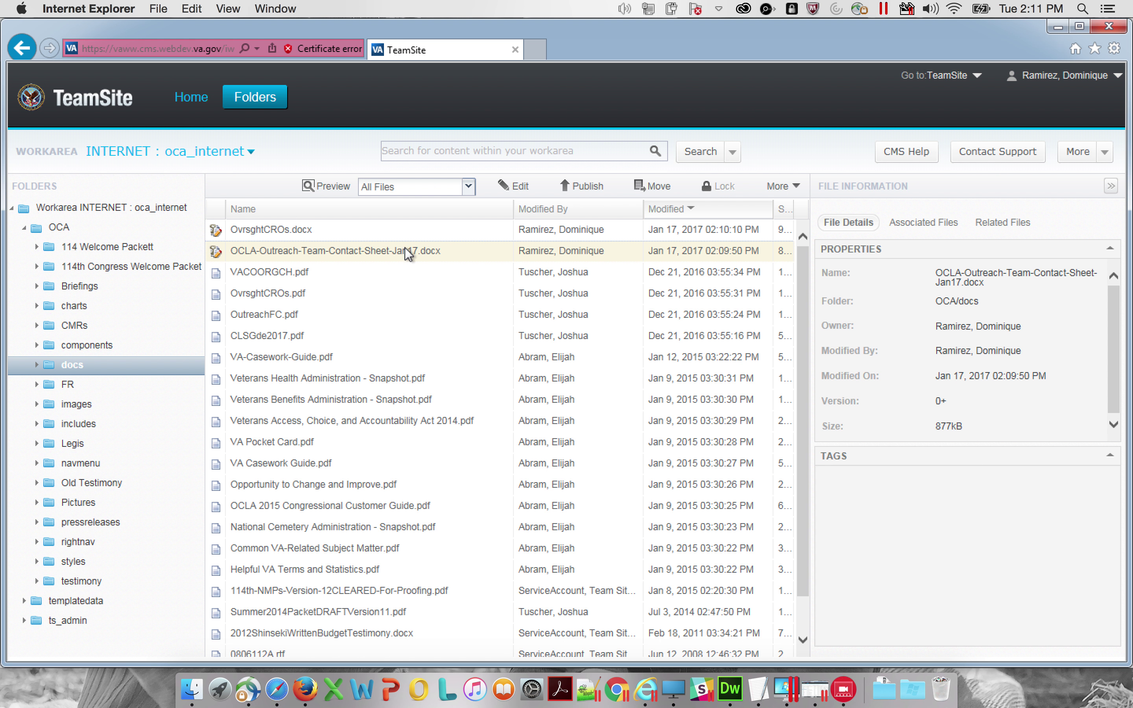
pyautogui.rightClick(407, 253)
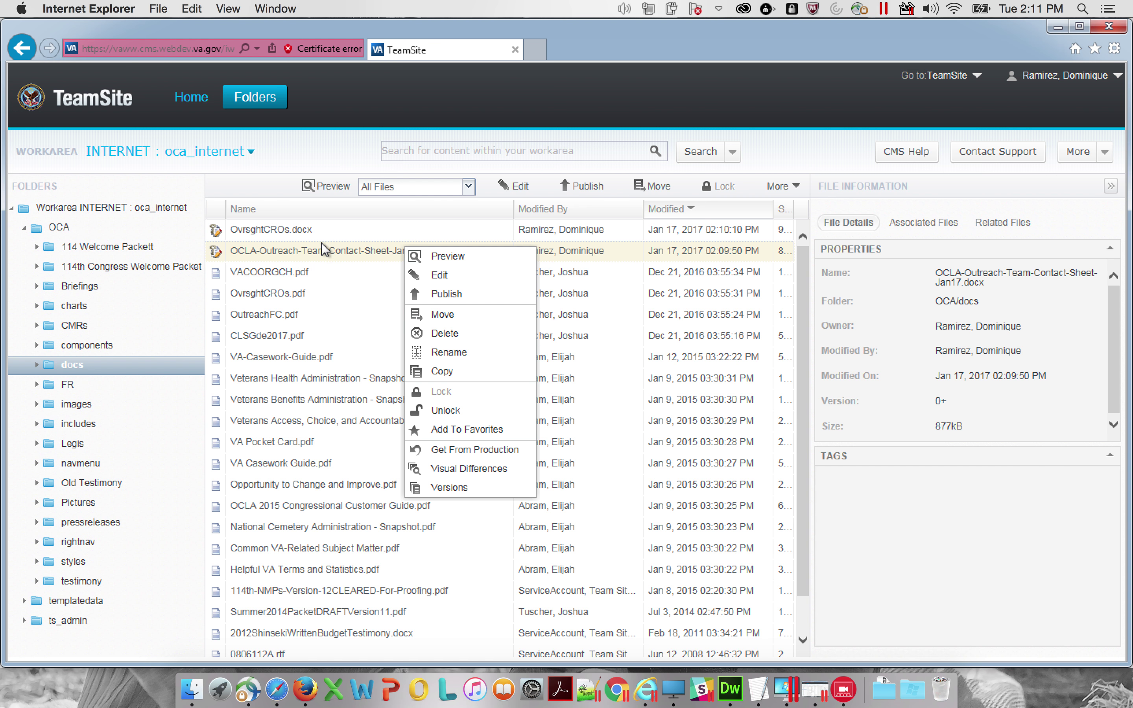
pyautogui.click(323, 231)
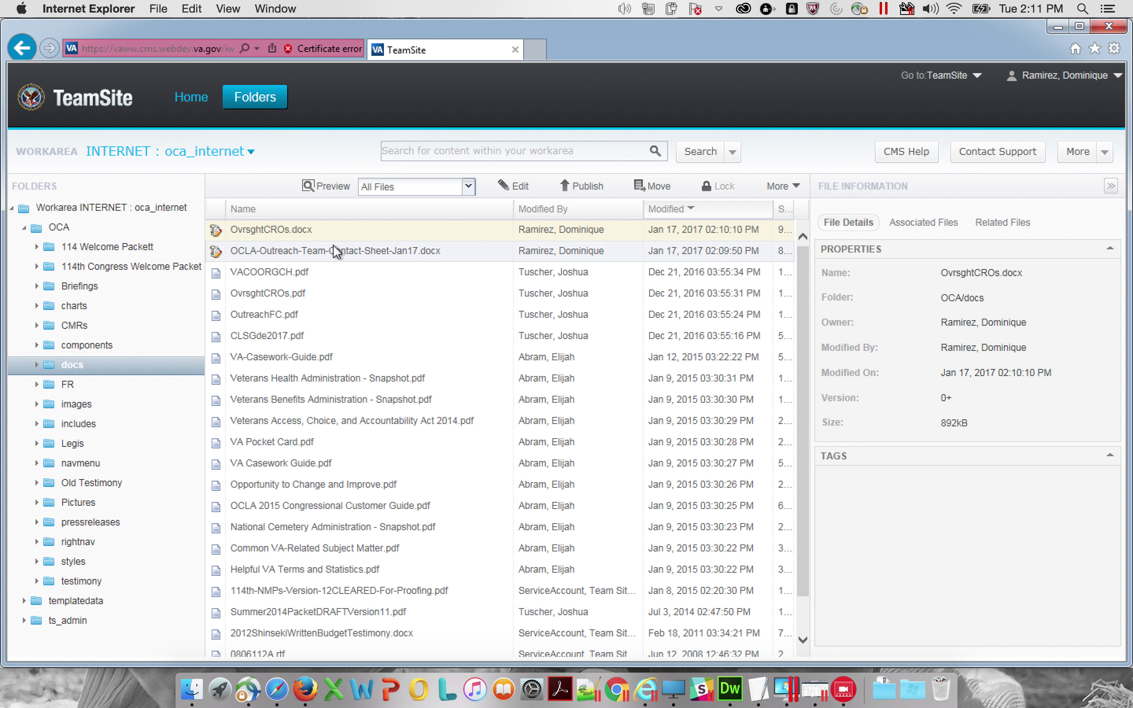
pyautogui.click(335, 251)
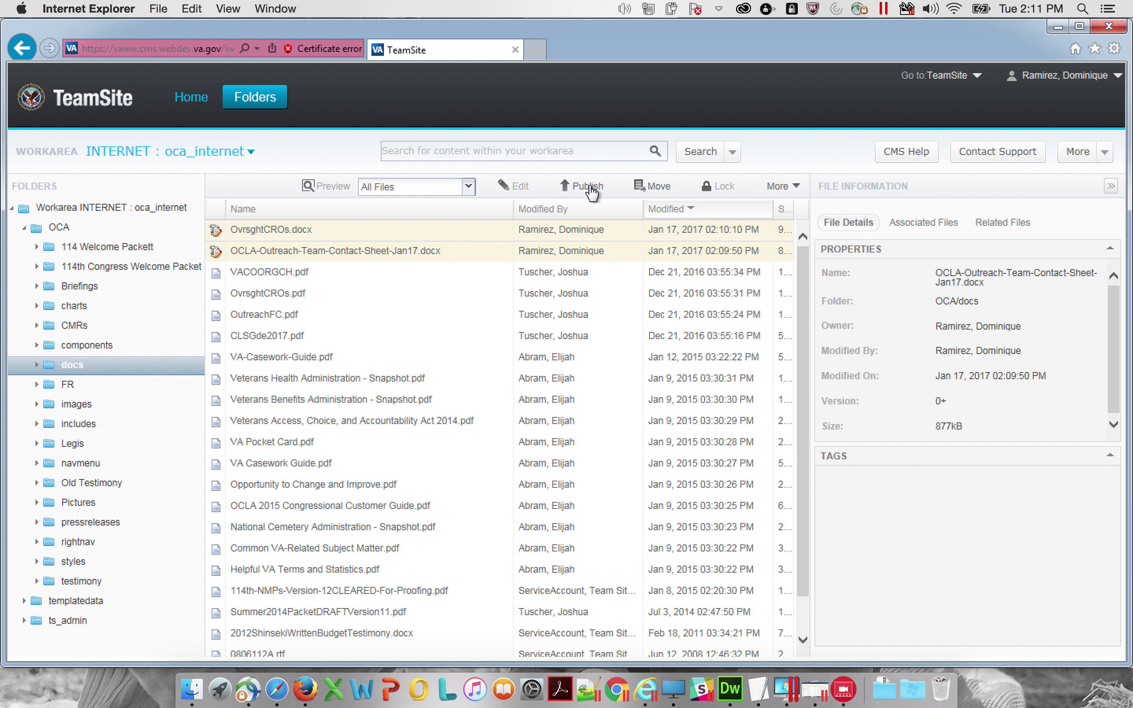
pyautogui.click(588, 187)
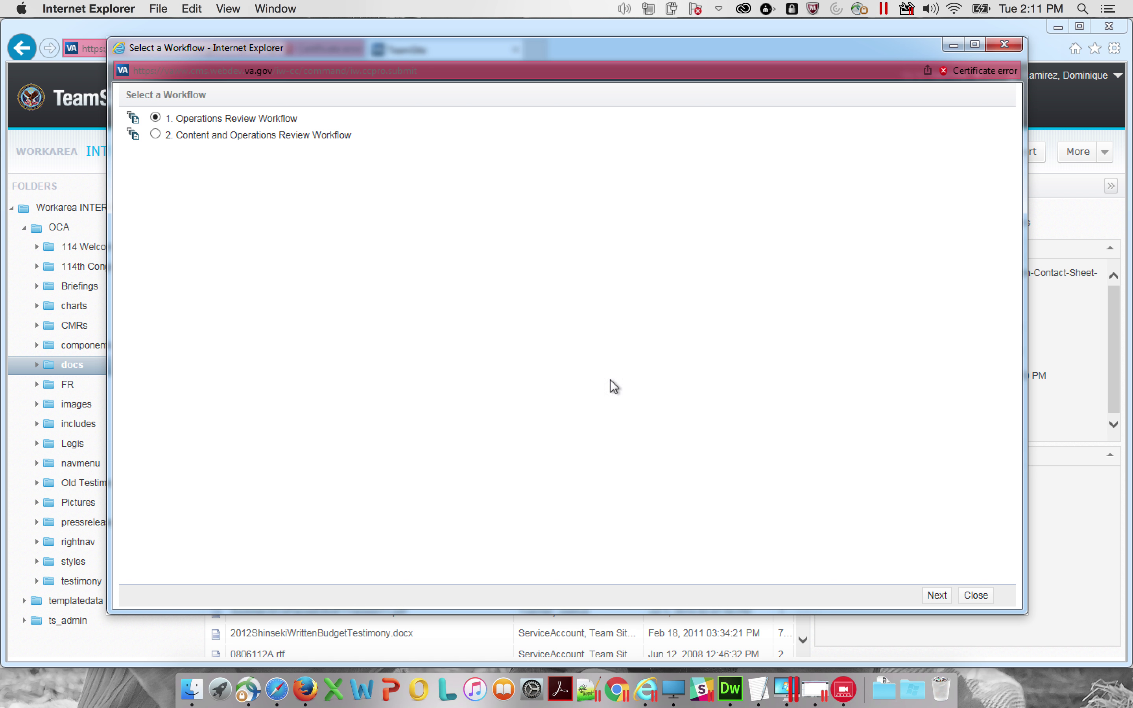
pyautogui.click(156, 136)
pyautogui.click(156, 118)
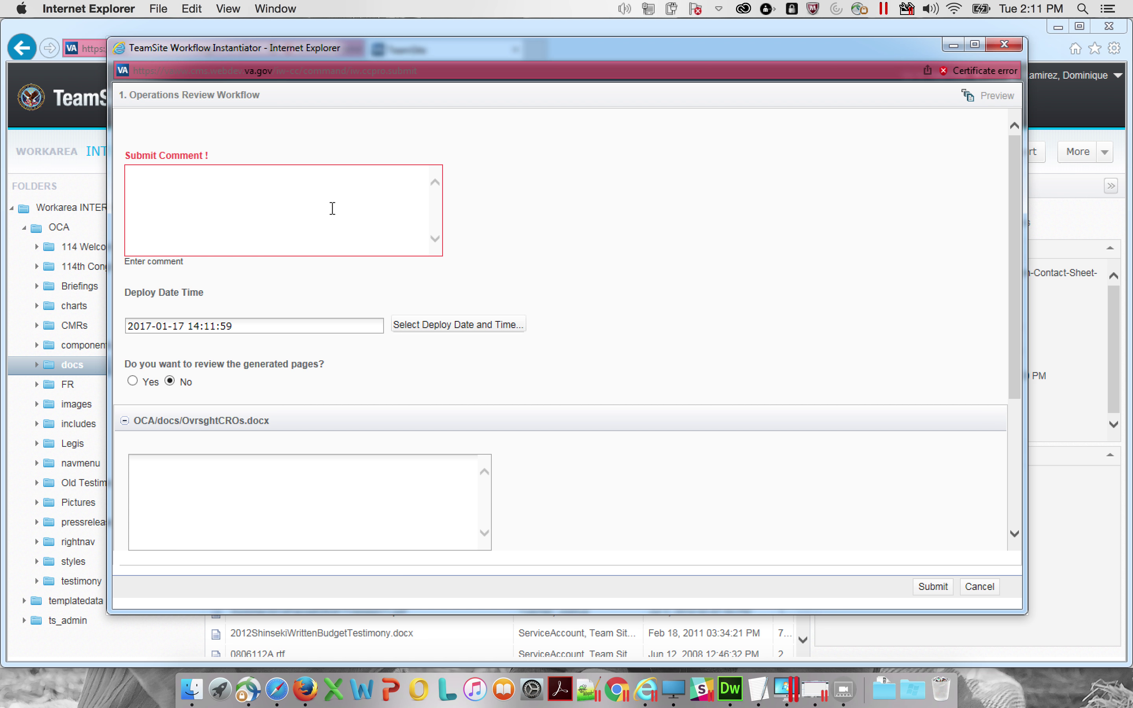
# Enter "uploaded documents" as the submit comment and submit the workflow with the individual file comments left blank
pyautogui.click(336, 206)
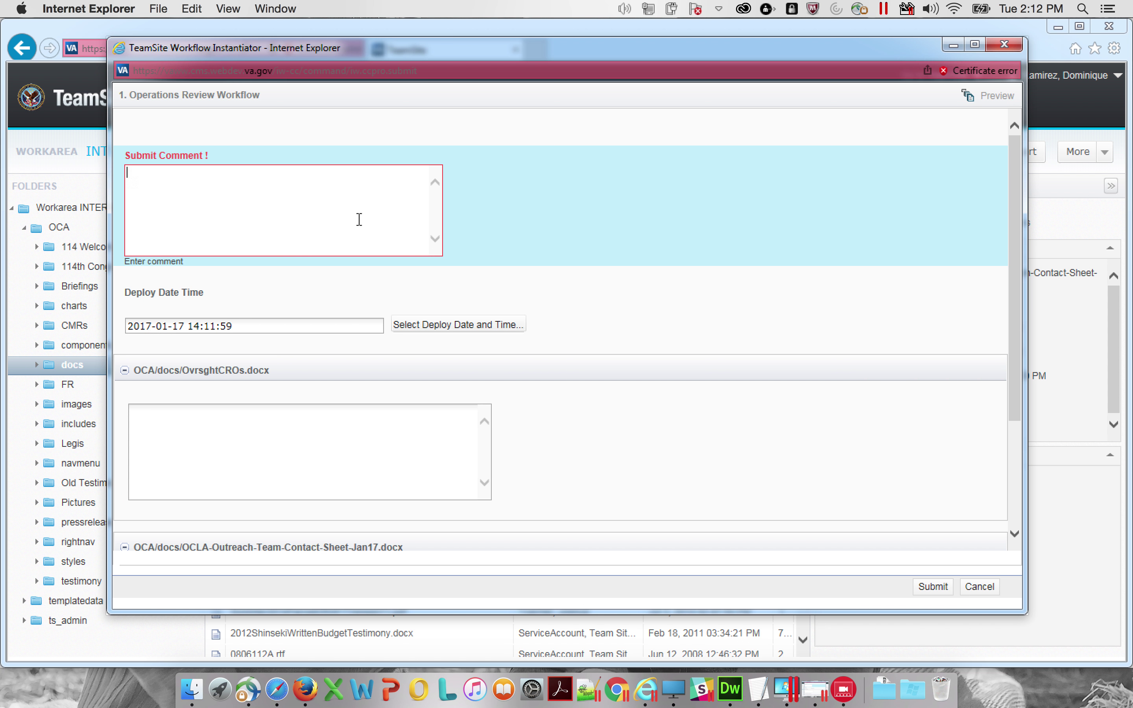
pyautogui.write('uploaded documents')
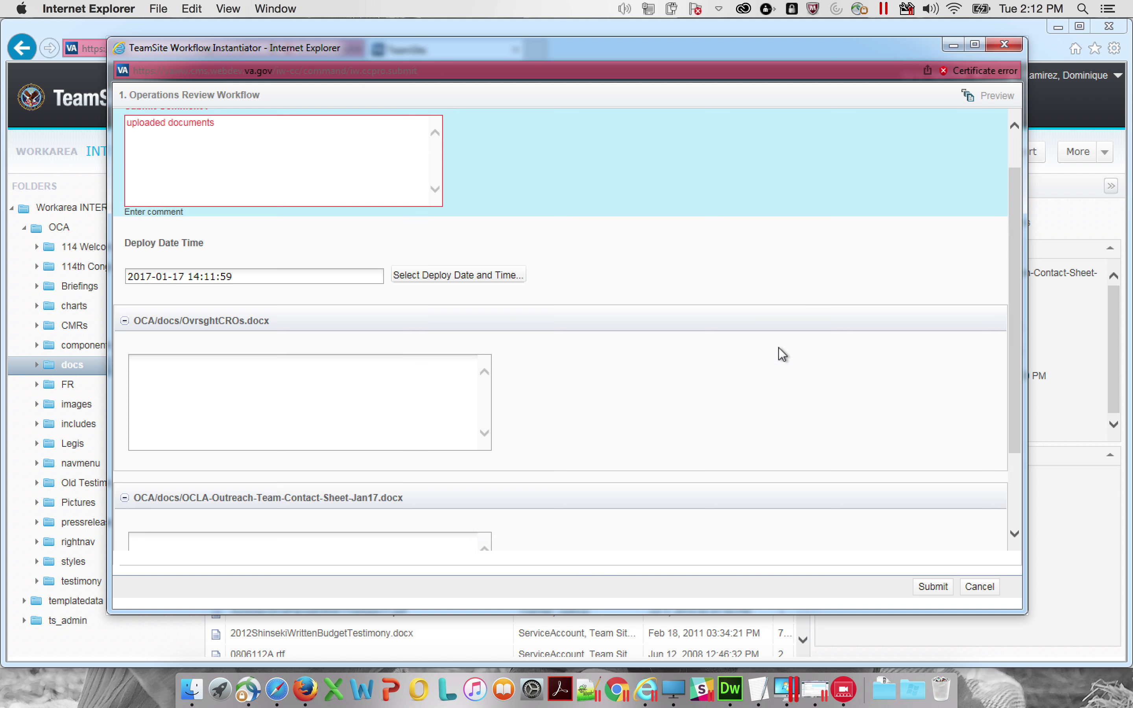
pyautogui.scroll(-3, 779, 347)
pyautogui.scroll(3, 778, 348)
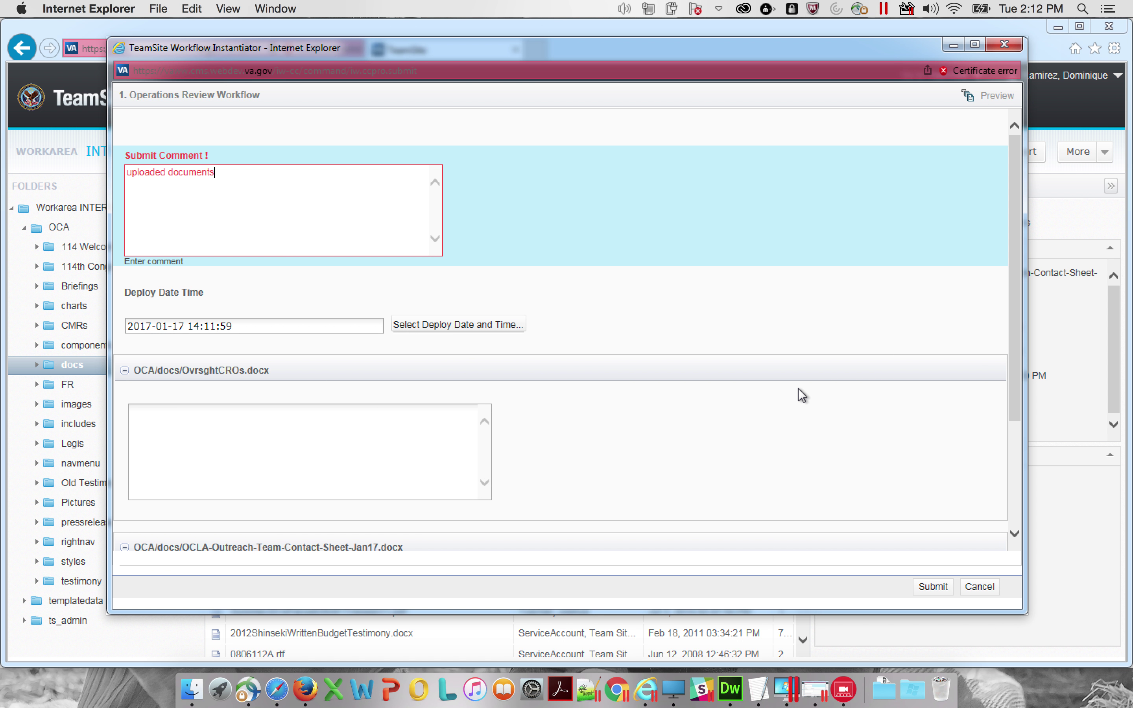
pyautogui.scroll(-3, 798, 388)
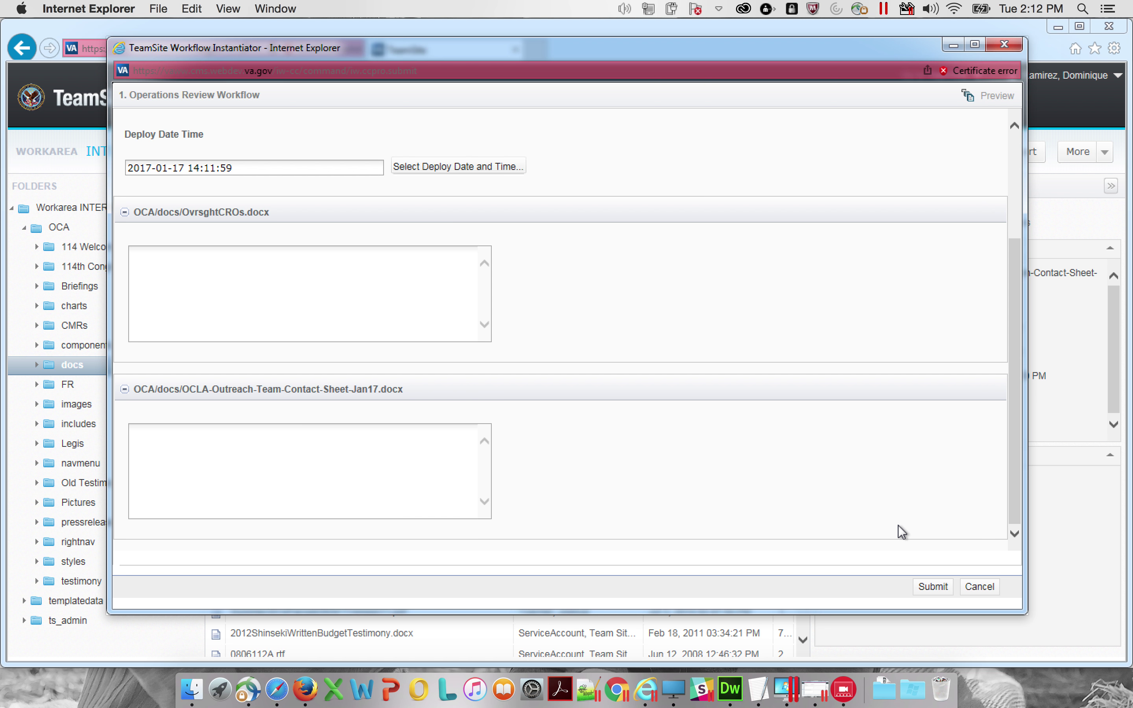
pyautogui.click(938, 588)
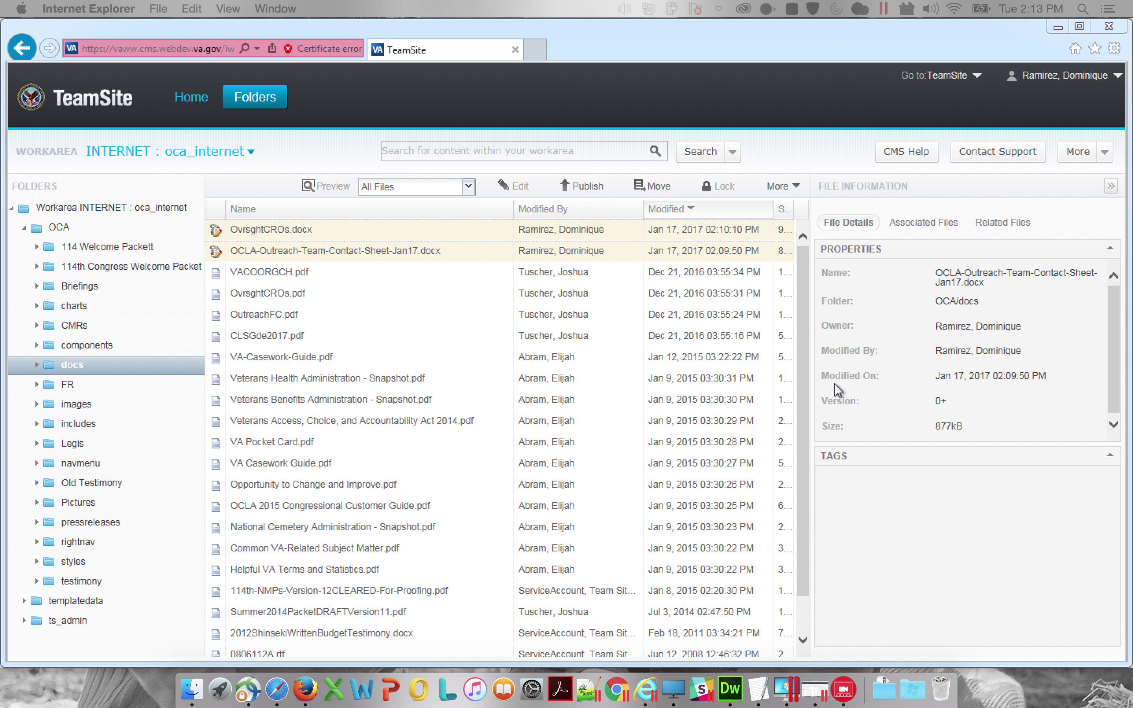
# Examine the file details of the submitted OvrsghtCROs.docx and OCLA-Outreach-Team-Contact-Sheet-Jan17.docx
pyautogui.click(349, 230)
pyautogui.click(367, 246)
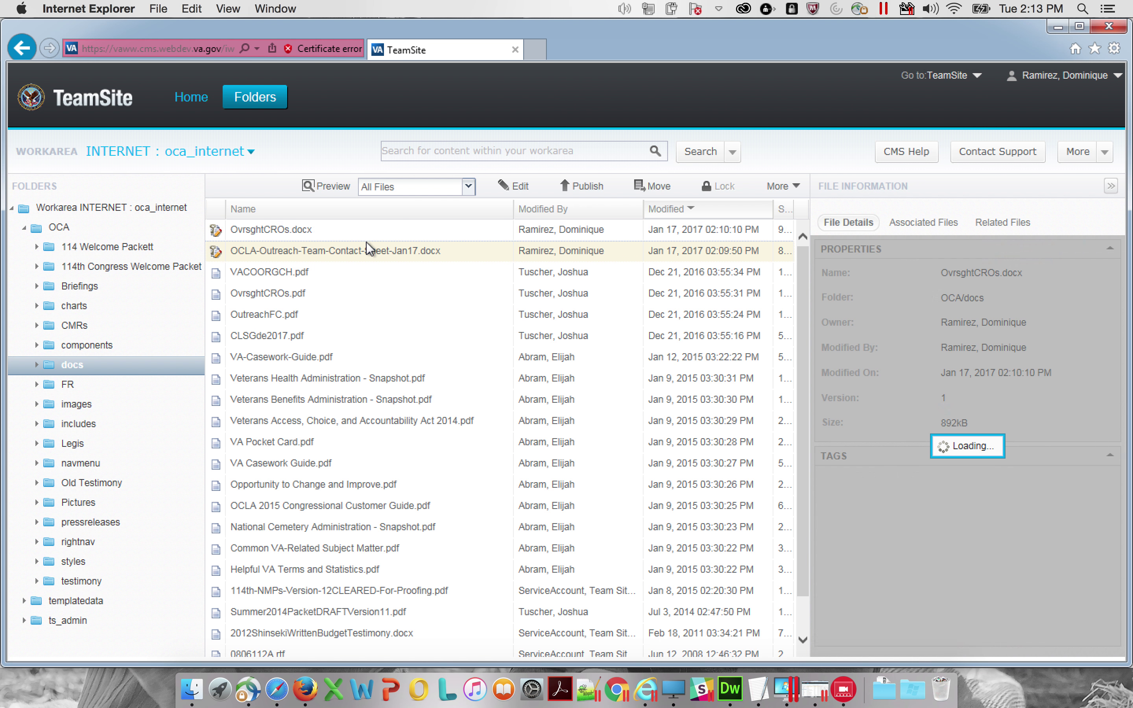
pyautogui.click(369, 229)
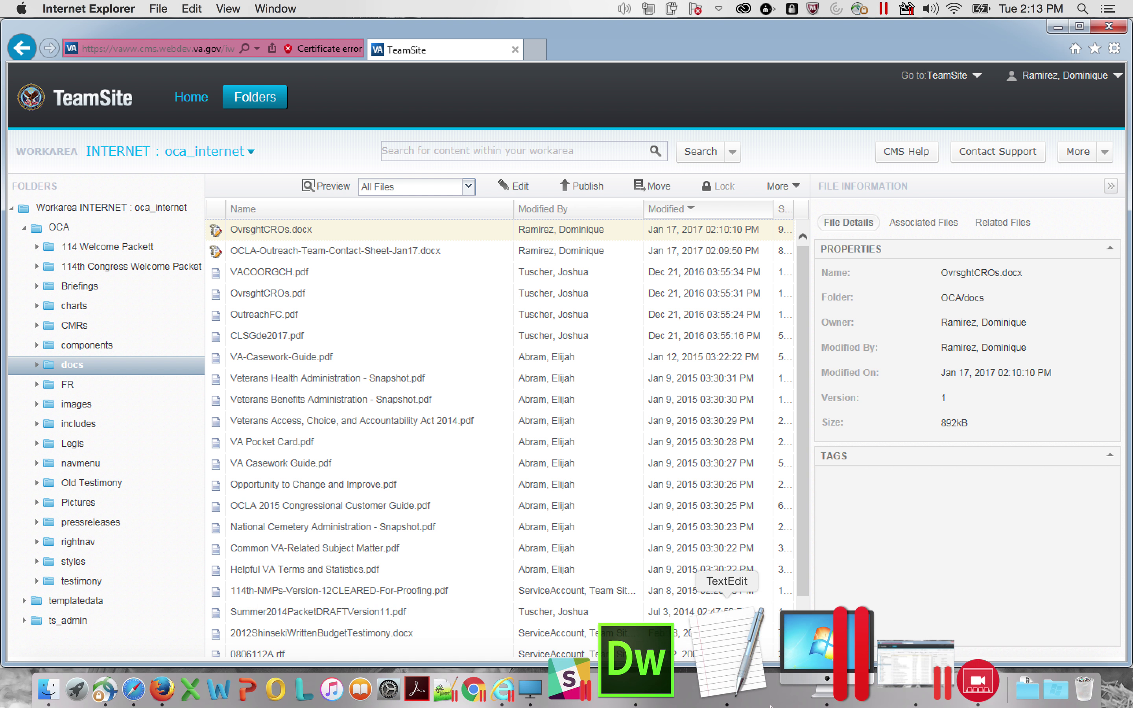
# Switch to TextEdit, delete all text in the untitled note, and move its window away from the file list
pyautogui.click(730, 679)
pyautogui.moveTo(222, 349); pyautogui.dragTo(196, 234)
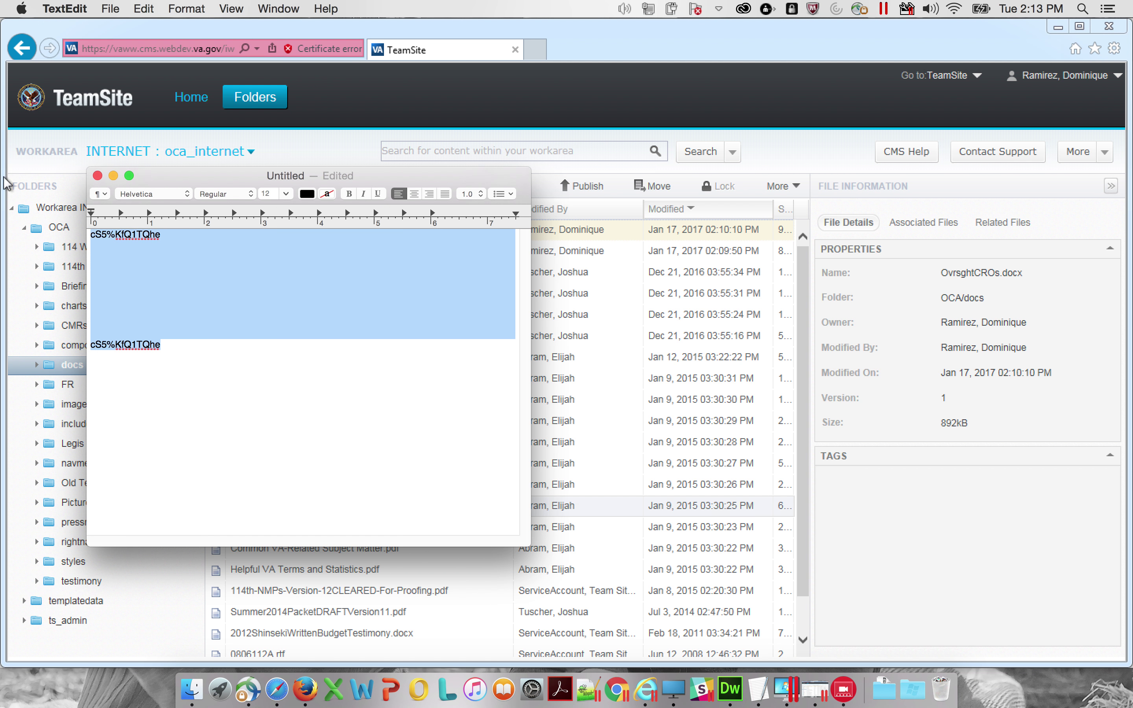
pyautogui.press('BackSpace')
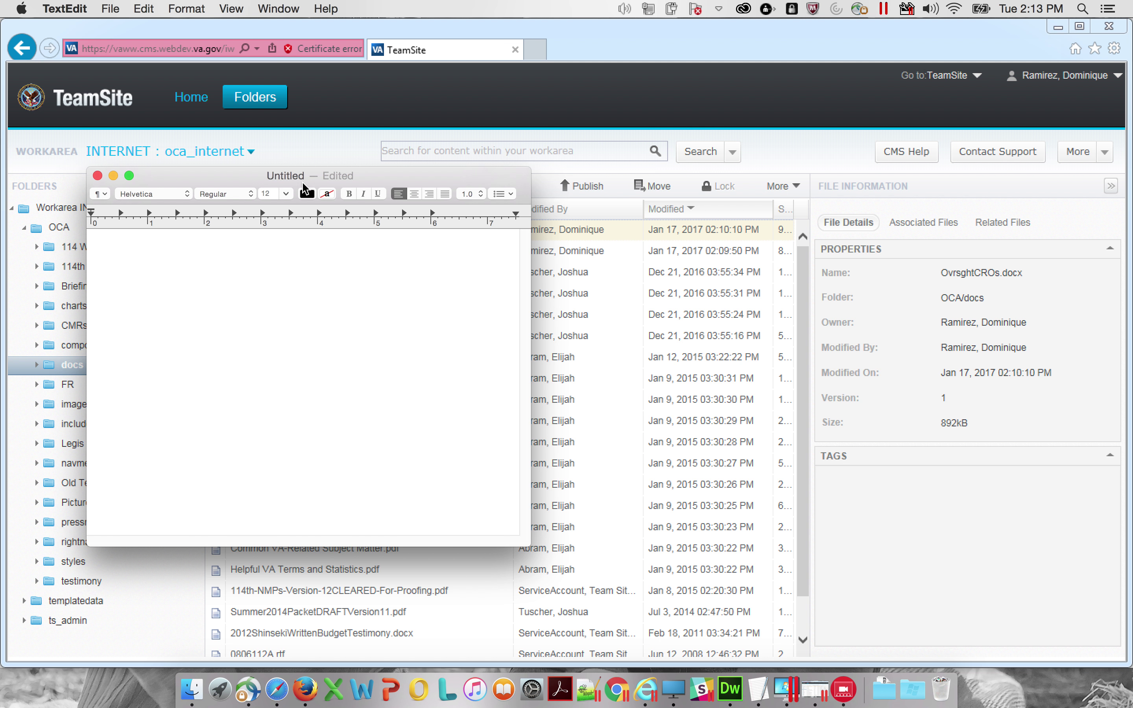
pyautogui.moveTo(395, 180); pyautogui.dragTo(845, 244)
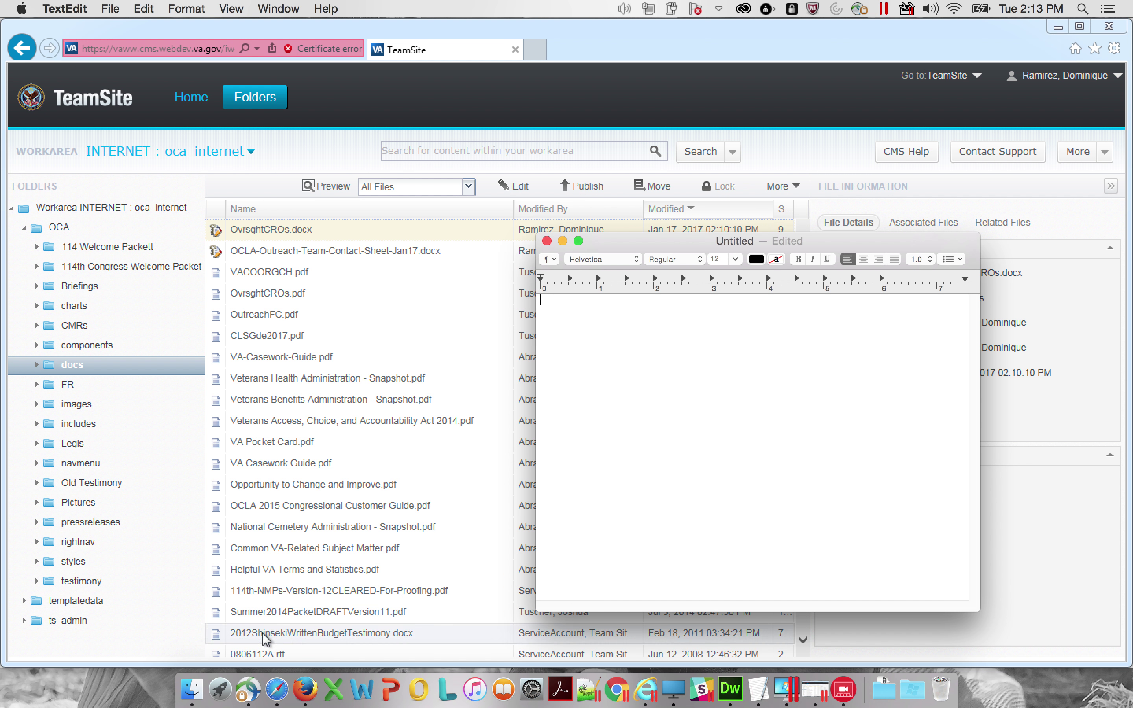
pyautogui.click(313, 684)
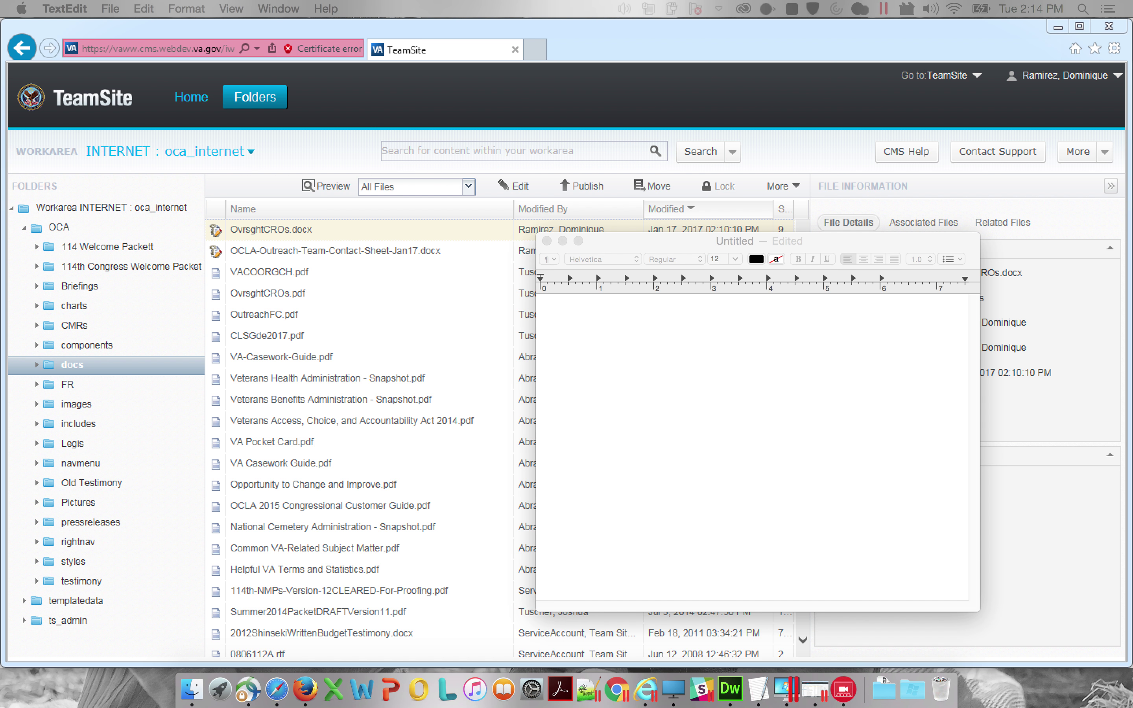
pyautogui.press('super+Tab')
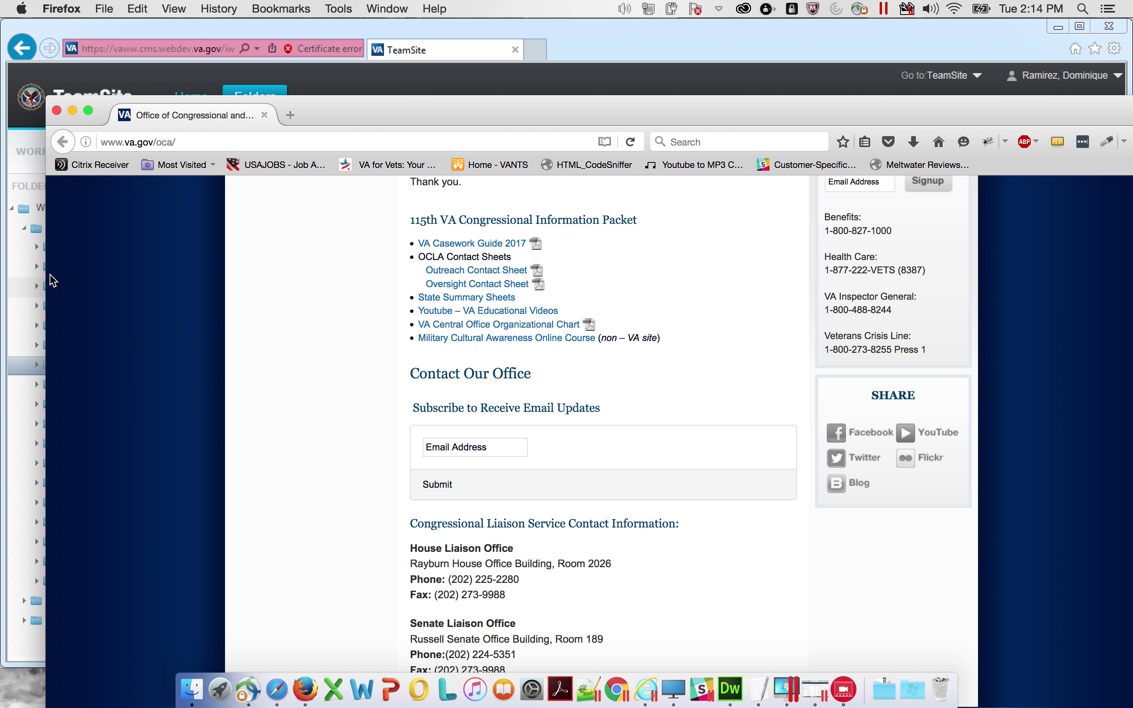
pyautogui.moveTo(404, 115); pyautogui.dragTo(404, 36)
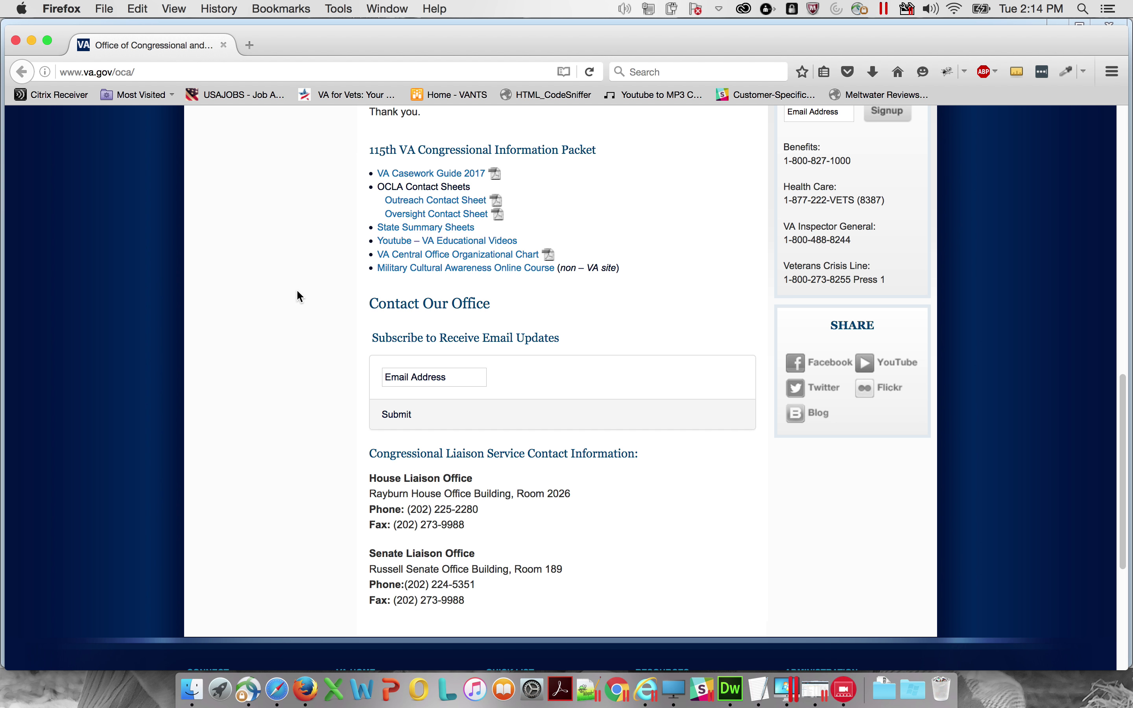
# Open OCLA-Outreach-Team-Contact-Sheet-Jan17.docx from the Desktop folder in Finder and look through its pages in Word
pyautogui.click(202, 686)
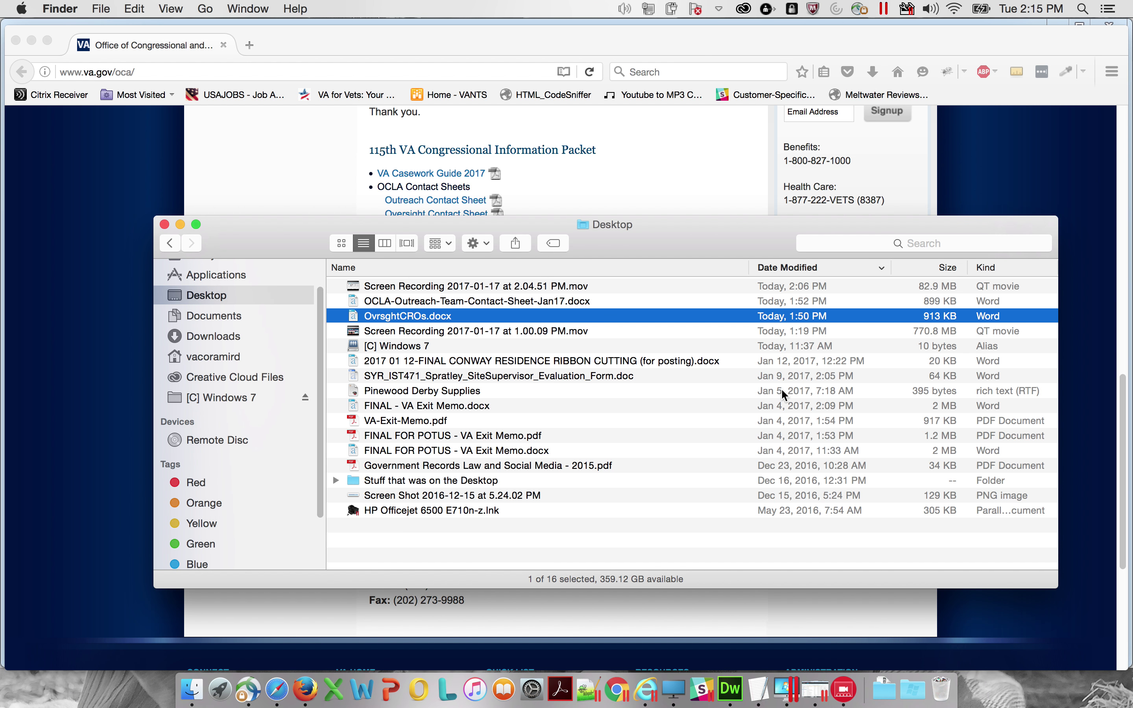
pyautogui.click(590, 303)
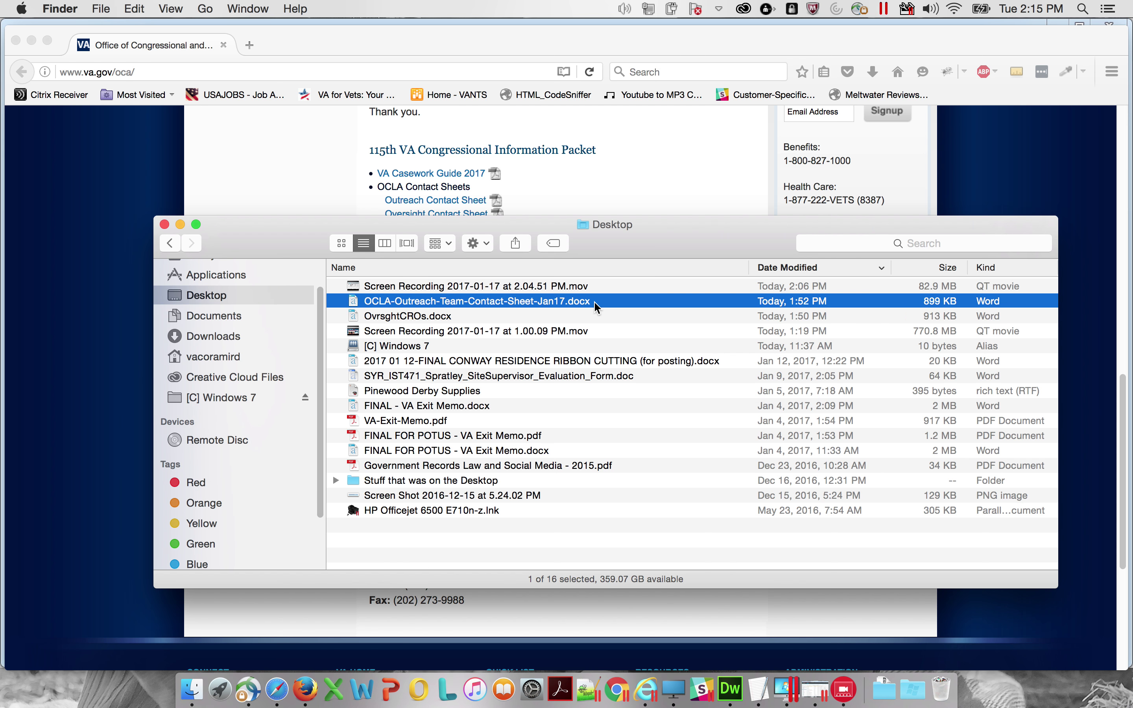
pyautogui.doubleClick(594, 301)
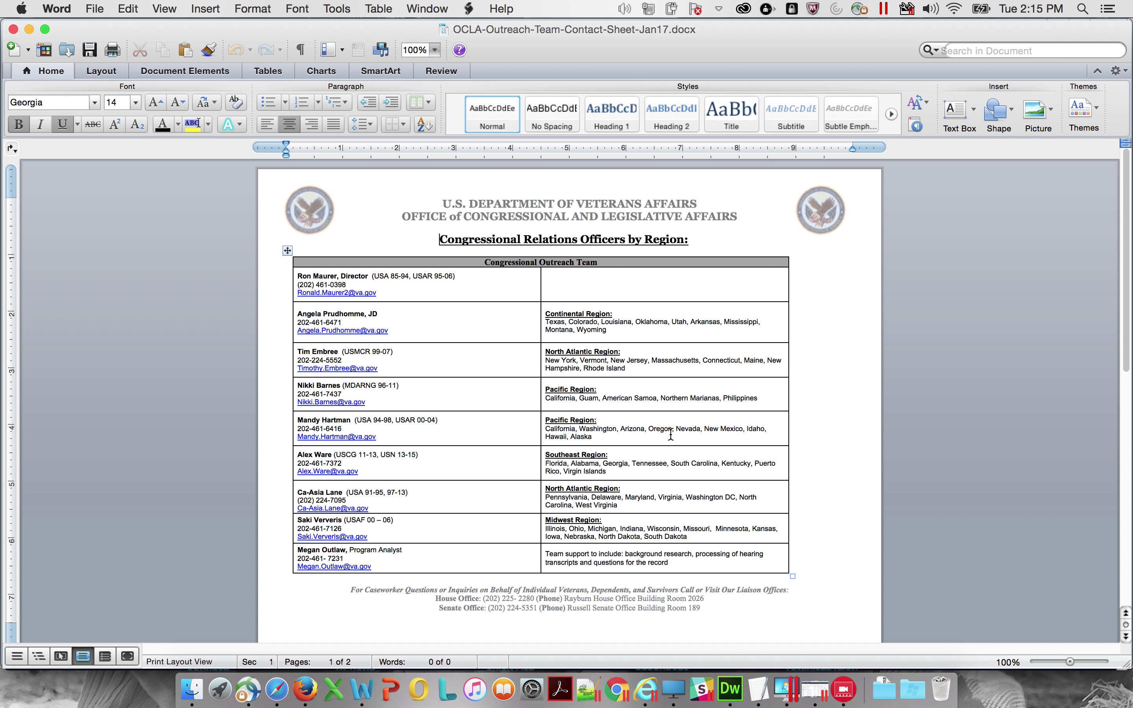
pyautogui.scroll(-5, 642, 386)
pyautogui.scroll(-5, 645, 392)
pyautogui.scroll(15, 632, 387)
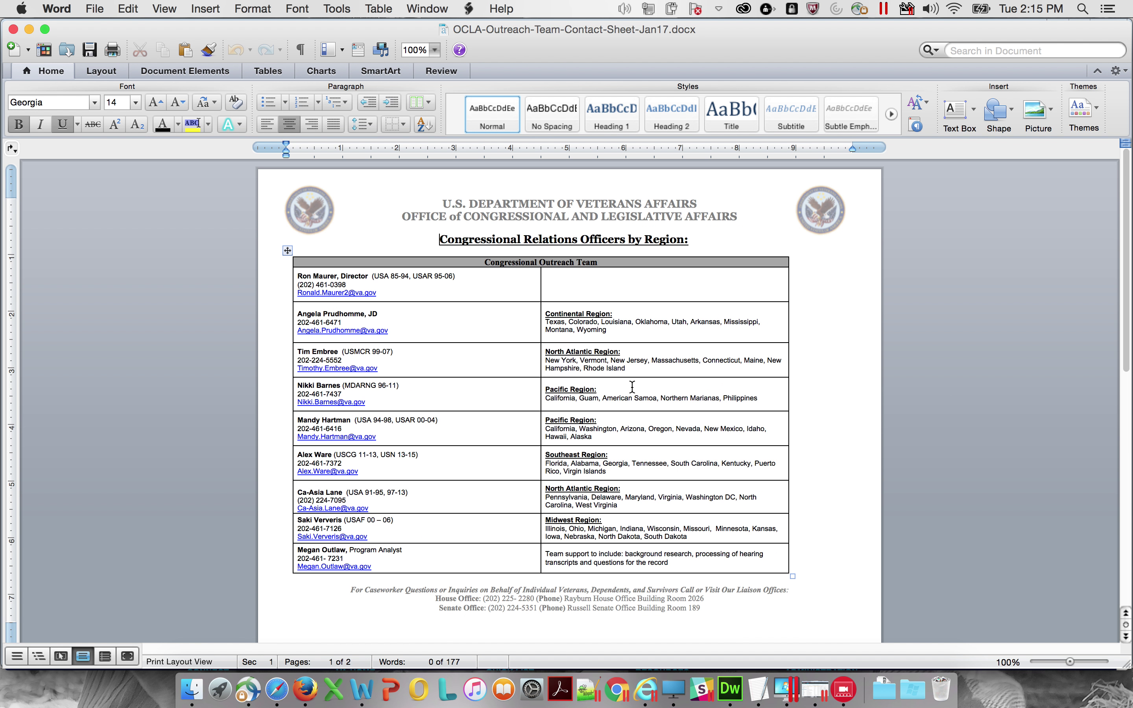
pyautogui.click(659, 321)
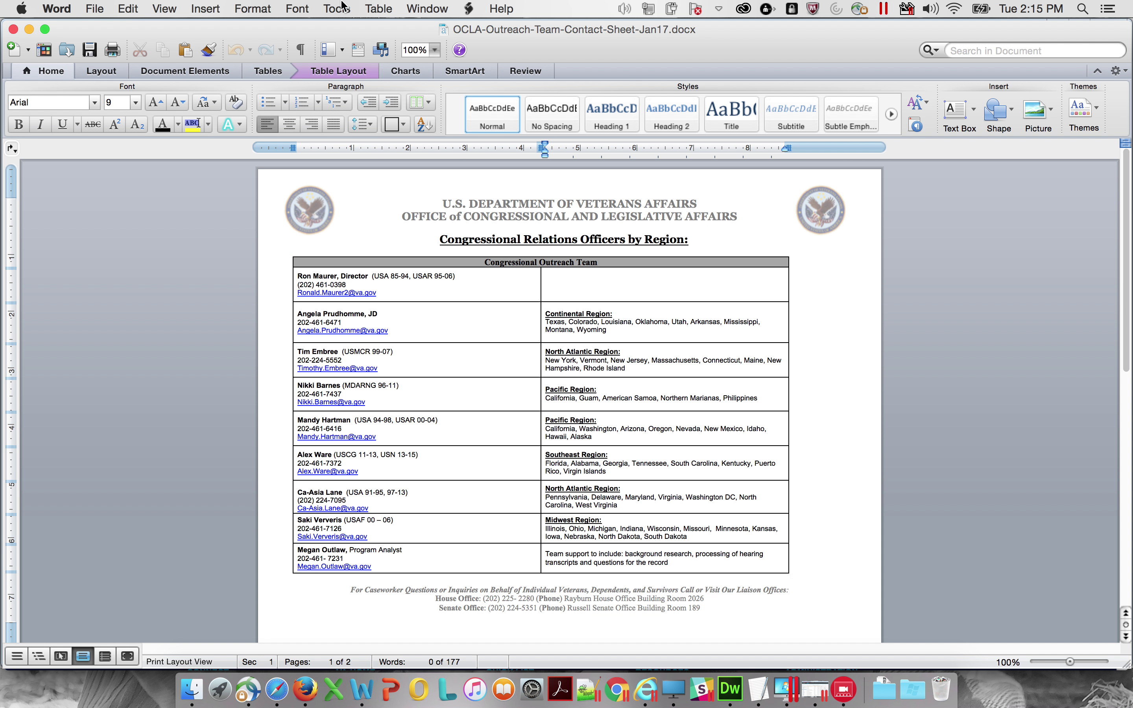
# Save the contact sheet as an Adobe PDF on the Desktop, keeping the suggested file name
pyautogui.click(94, 8)
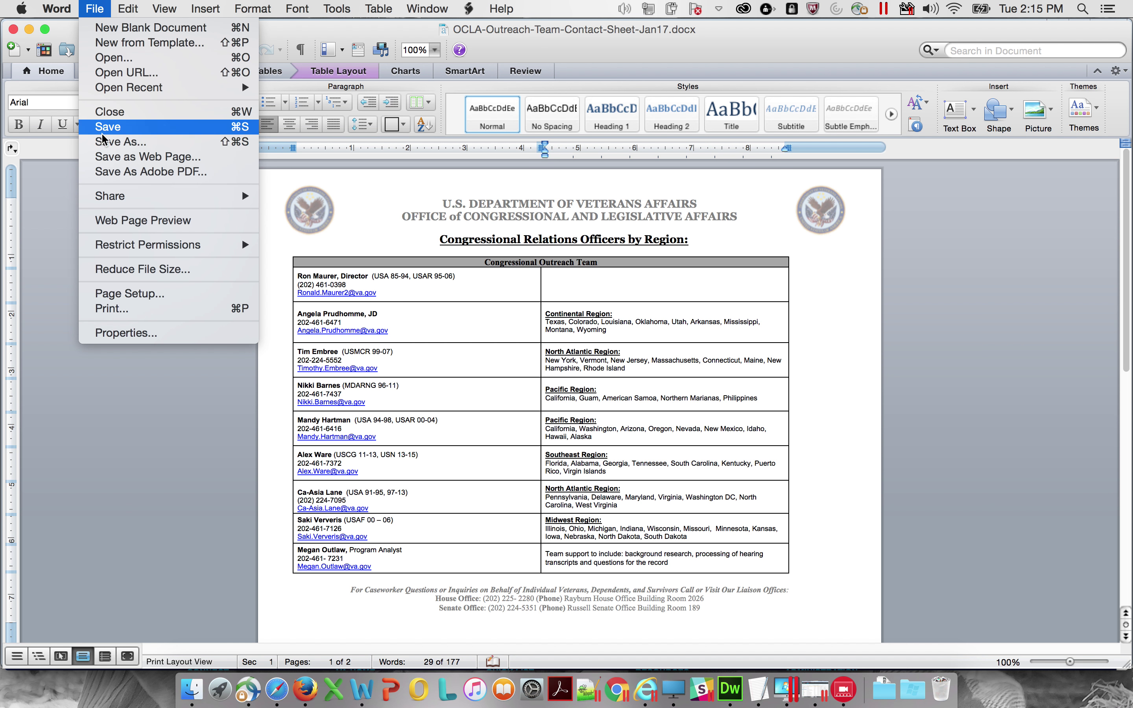
pyautogui.click(128, 172)
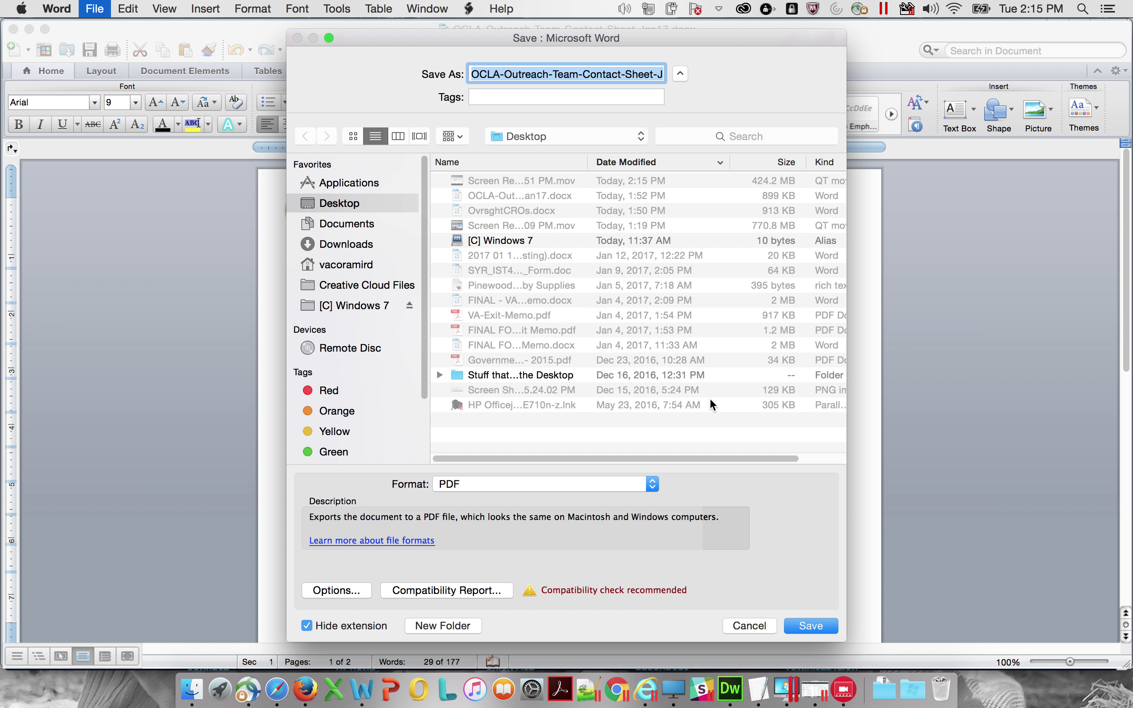
pyautogui.click(806, 626)
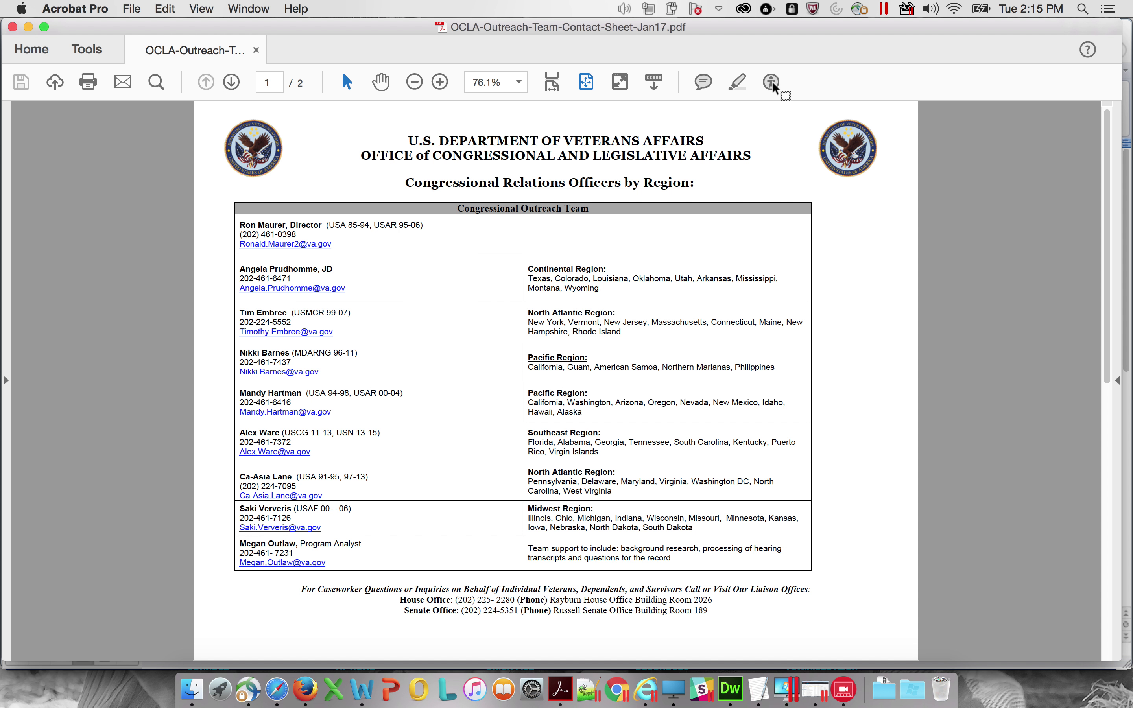
# Run a full accessibility check on all pages of the PDF in Acrobat Pro with the preset checking options
pyautogui.click(773, 81)
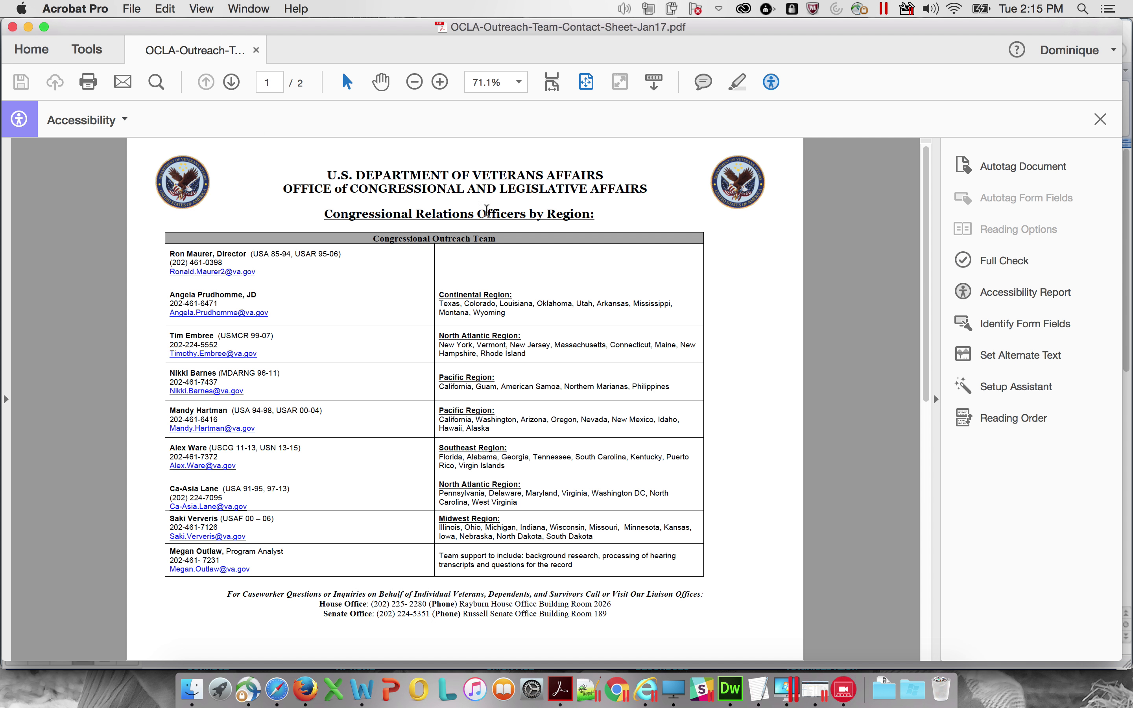
pyautogui.click(1038, 263)
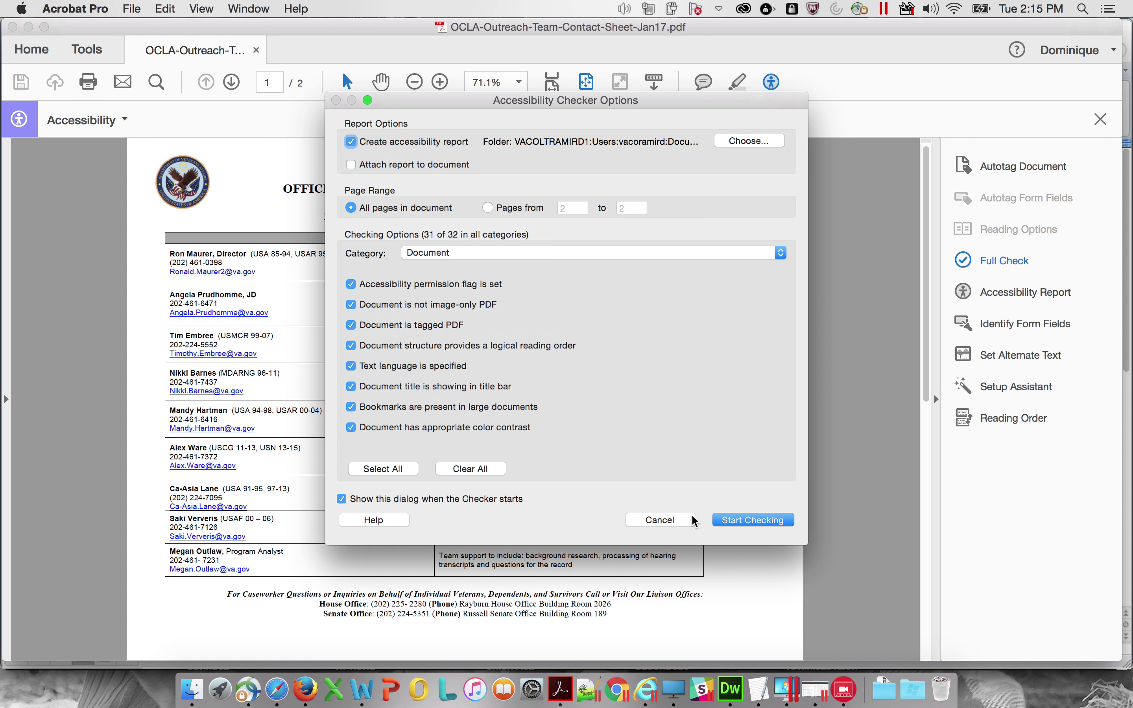
pyautogui.click(733, 519)
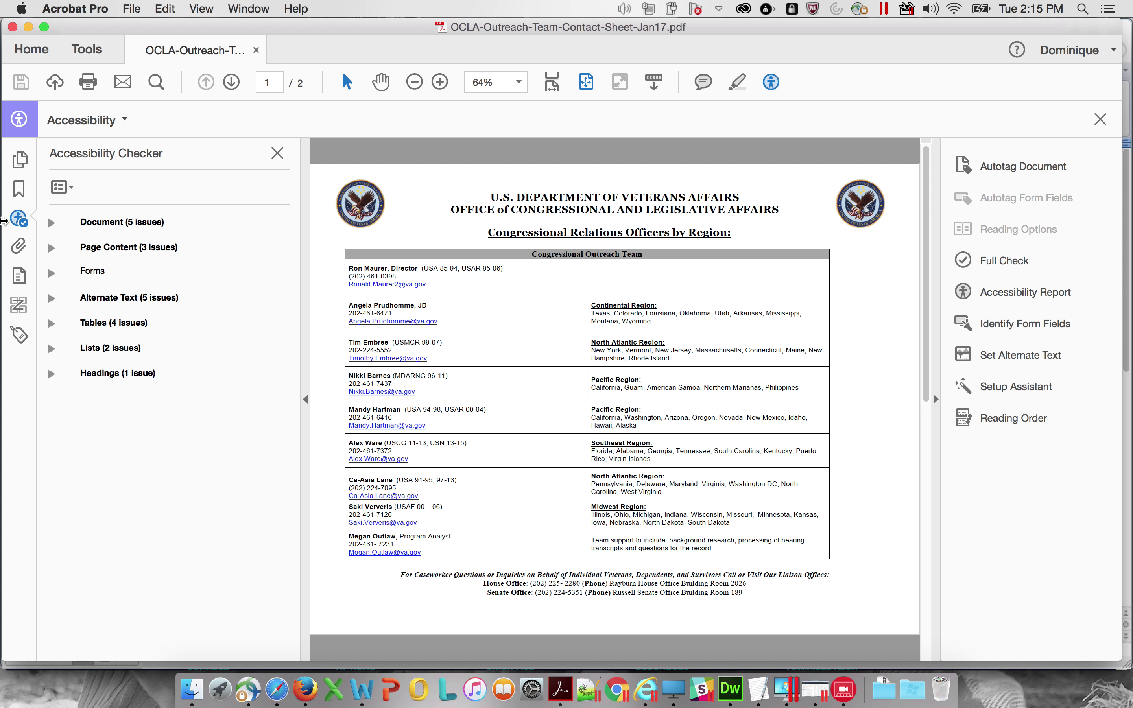
# Autotag the PDF and rerun the full accessibility check on all pages with the preset checking options
pyautogui.click(1014, 168)
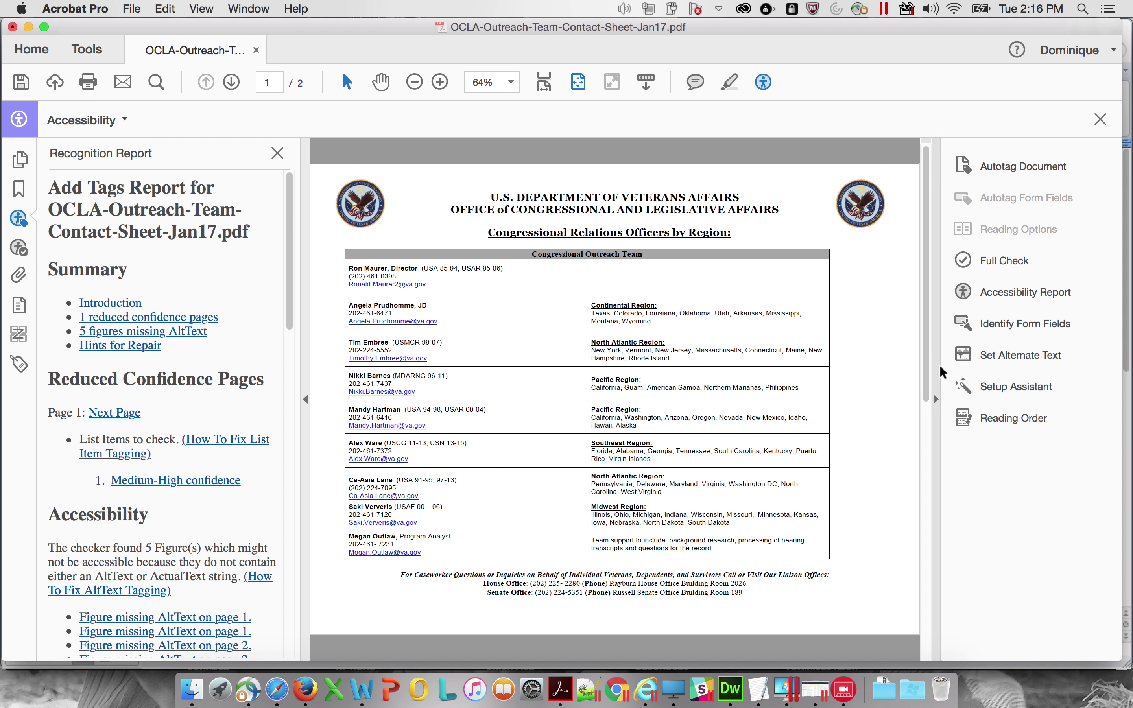
pyautogui.click(1011, 260)
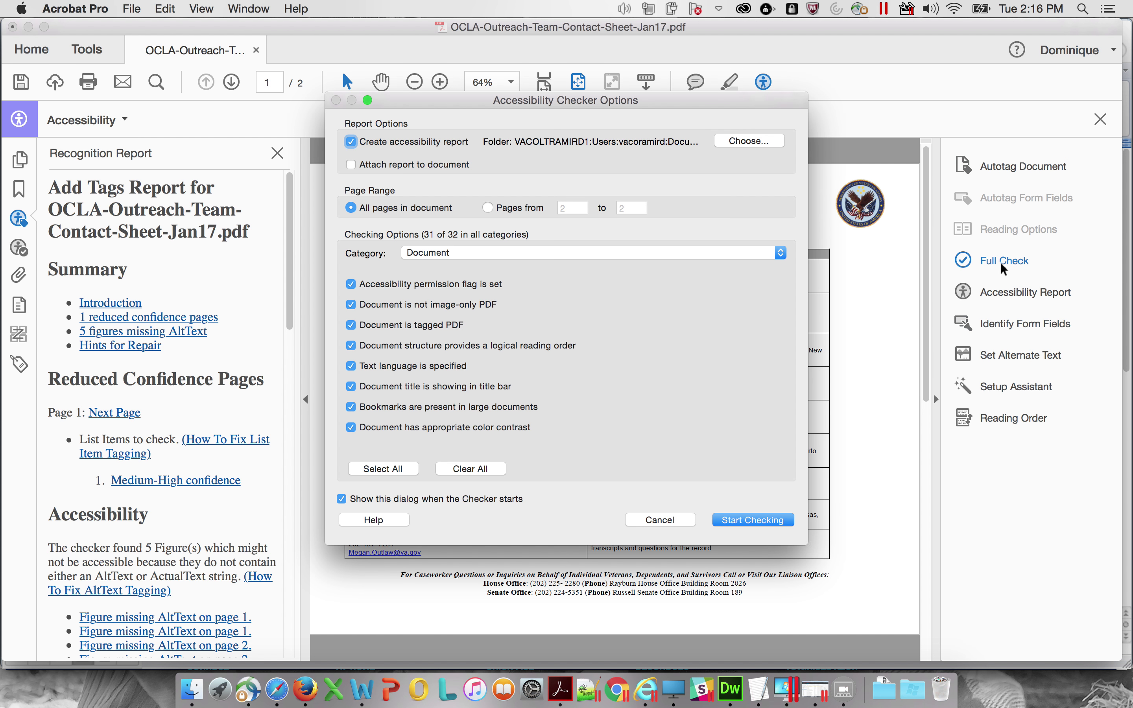
pyautogui.click(769, 521)
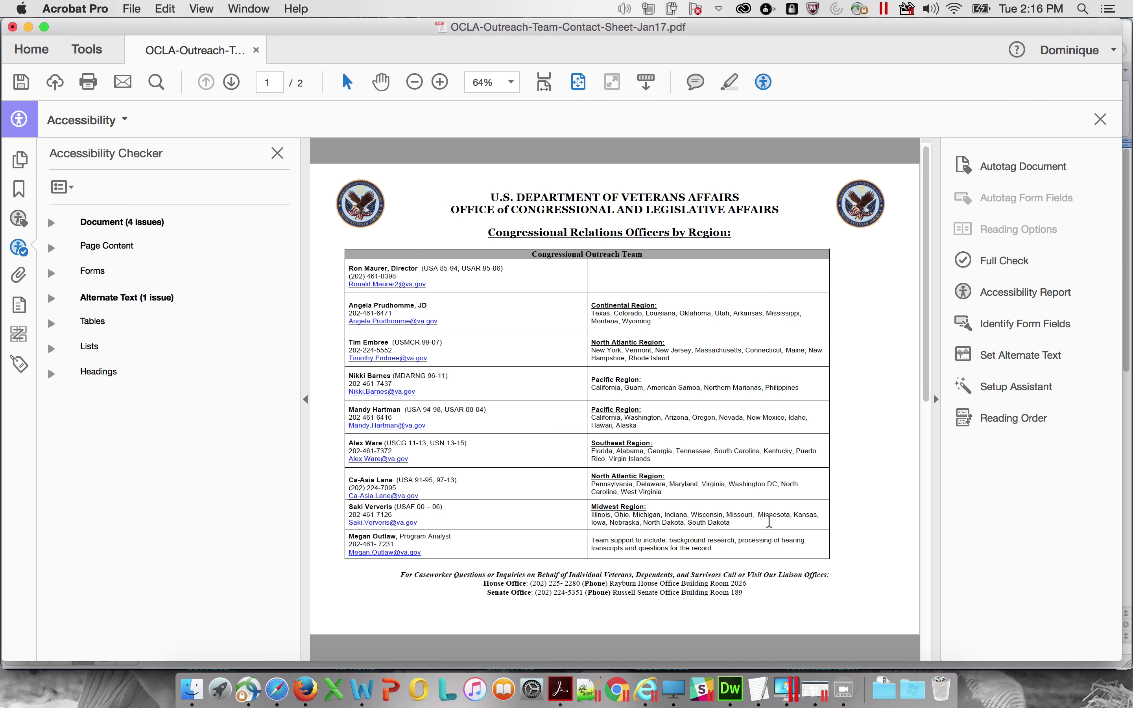
# Fix the failed primary language and title rules in the document results, setting the reading language to English
pyautogui.click(52, 224)
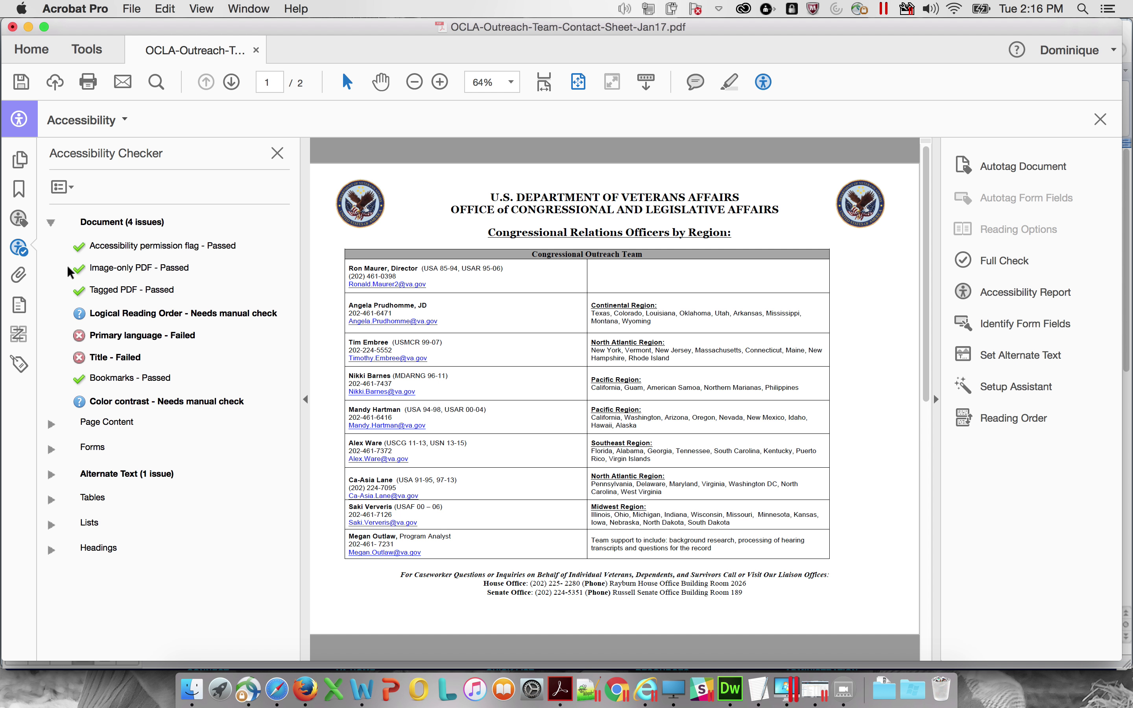
pyautogui.rightClick(115, 337)
pyautogui.click(133, 338)
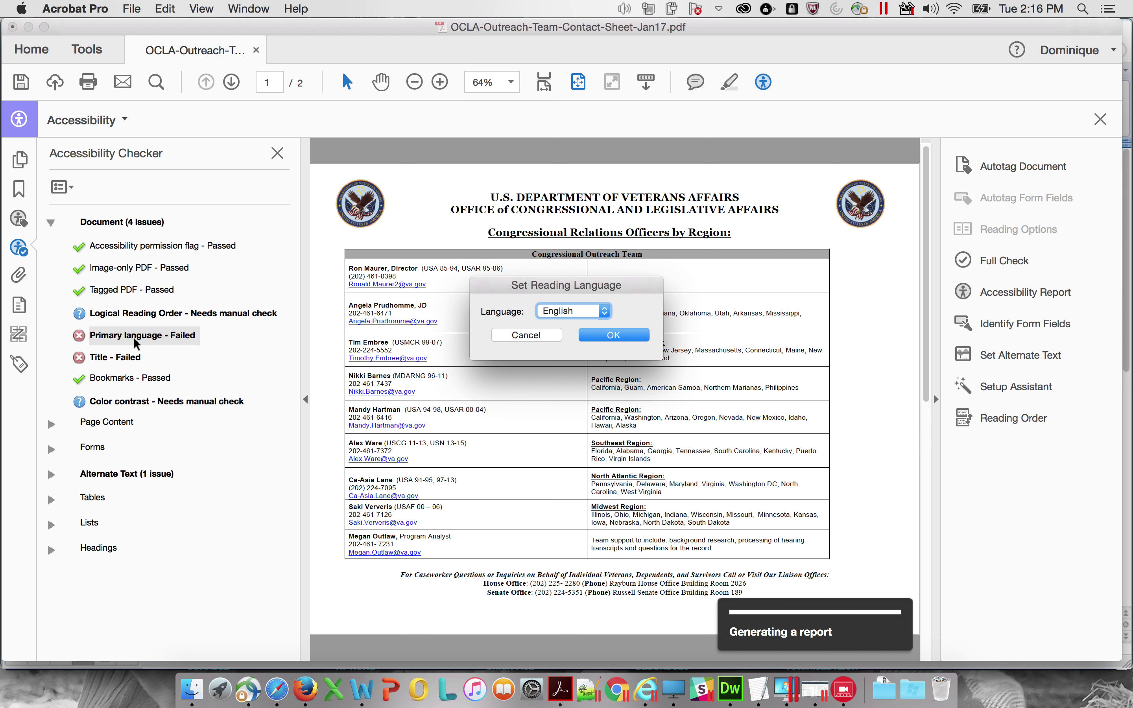
pyautogui.click(579, 333)
pyautogui.rightClick(128, 357)
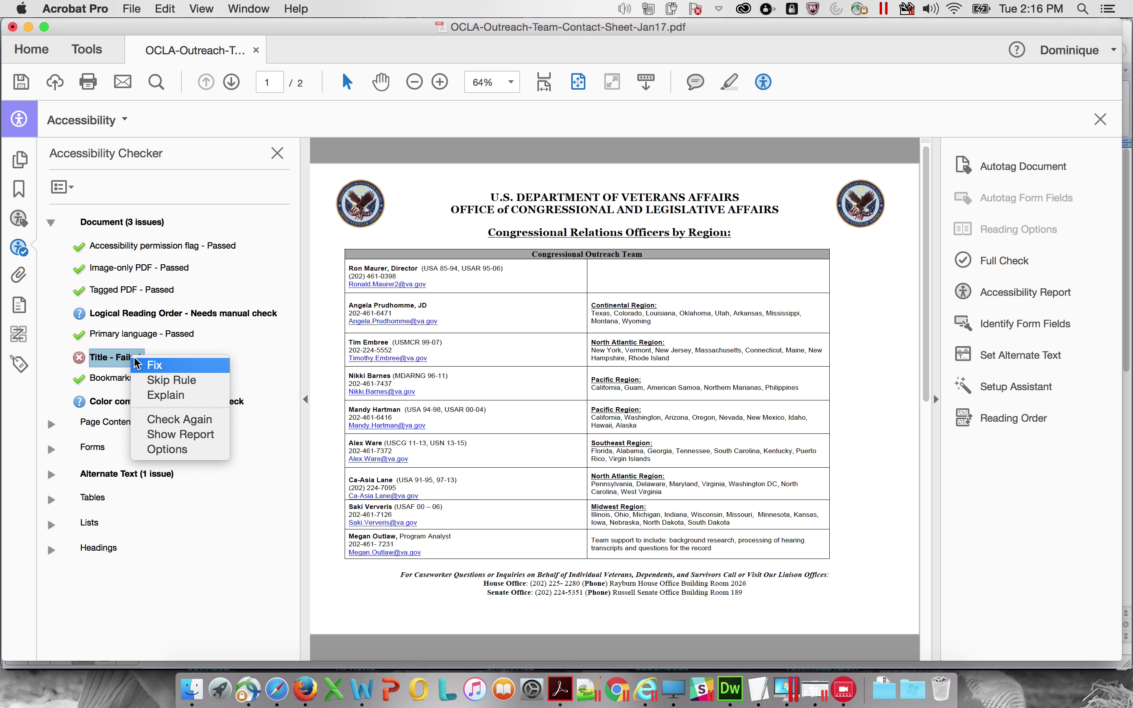
pyautogui.click(165, 367)
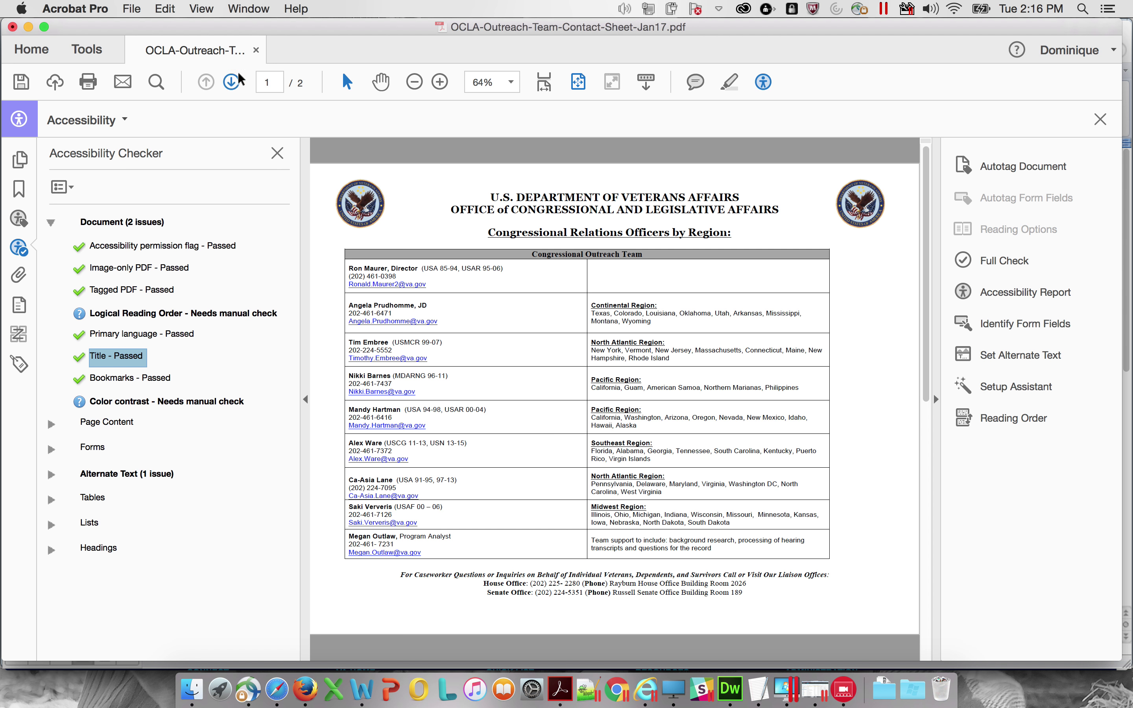
# Set the title in the PDF's document properties to "OCLA Outreach Team Contact Sheet"
pyautogui.click(132, 9)
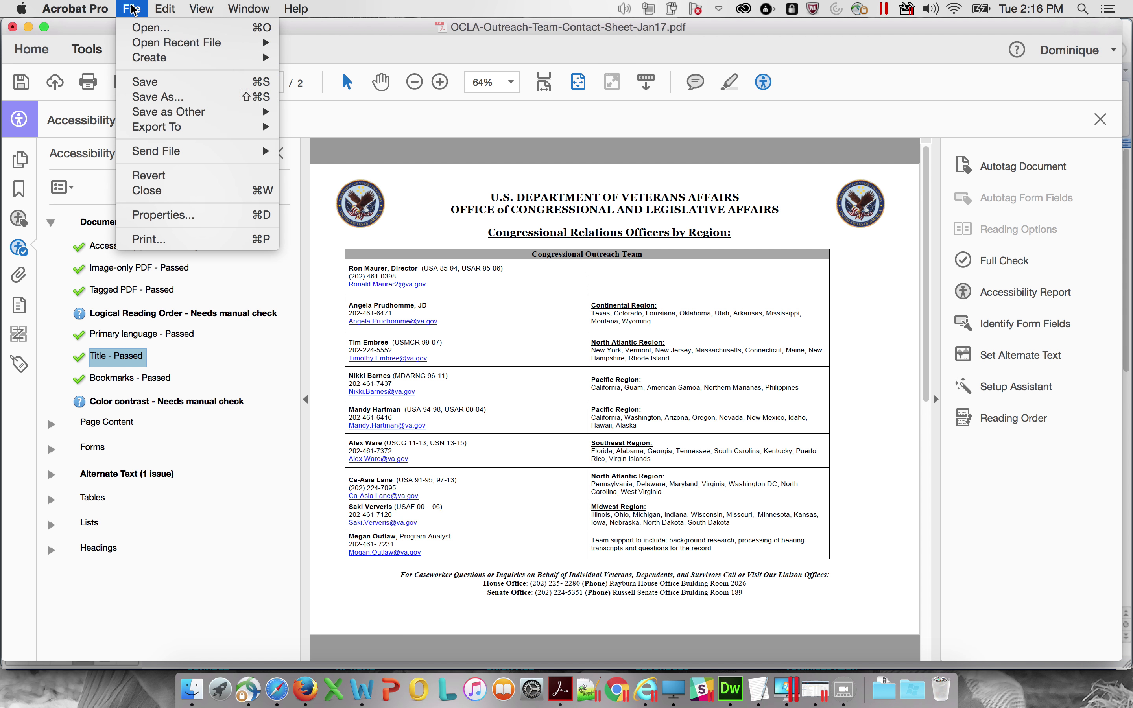
pyautogui.click(185, 216)
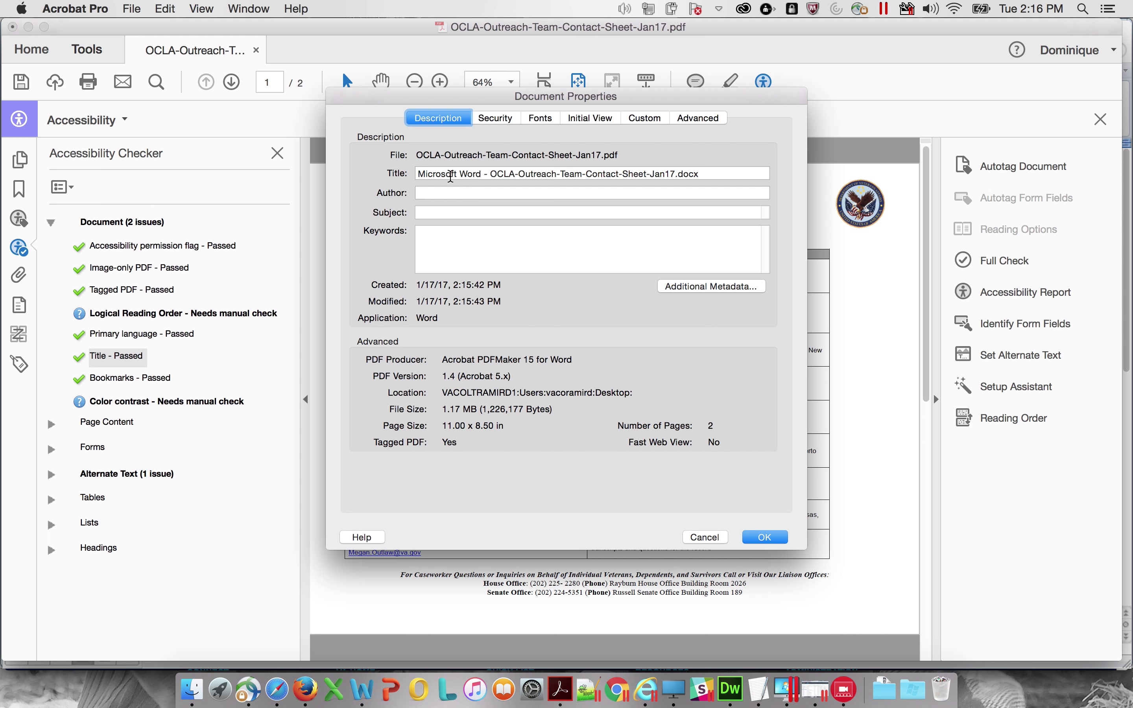
pyautogui.press('Tab')
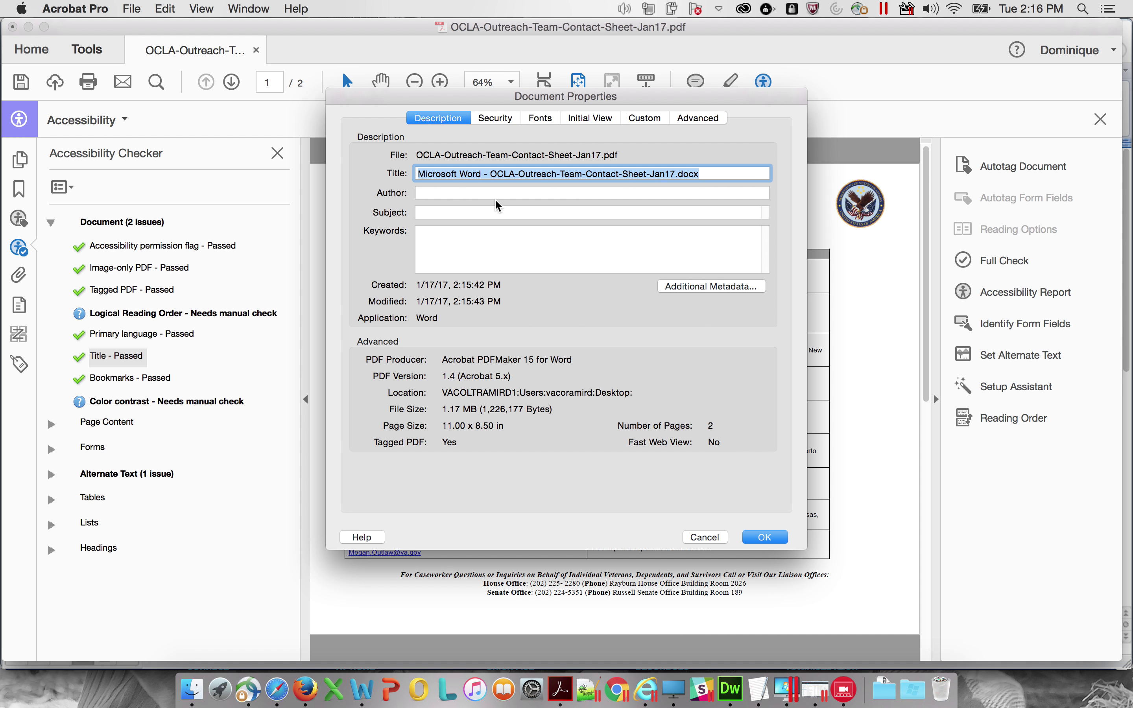
pyautogui.moveTo(693, 96); pyautogui.dragTo(694, 304)
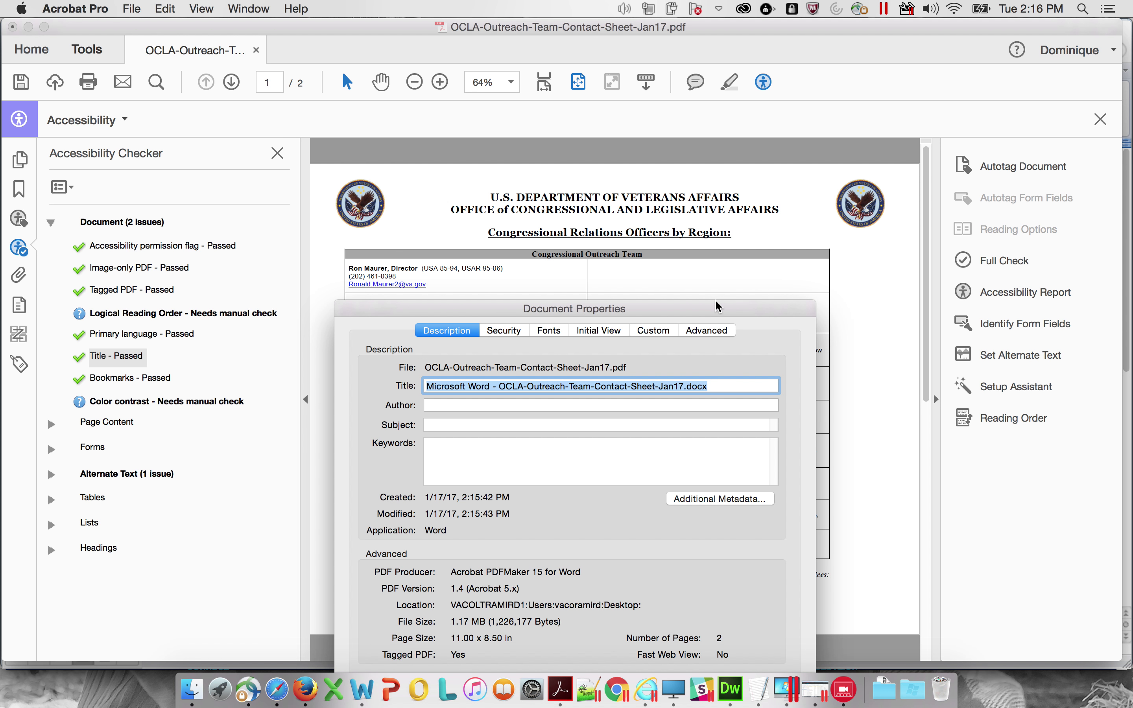
pyautogui.write('OCLA')
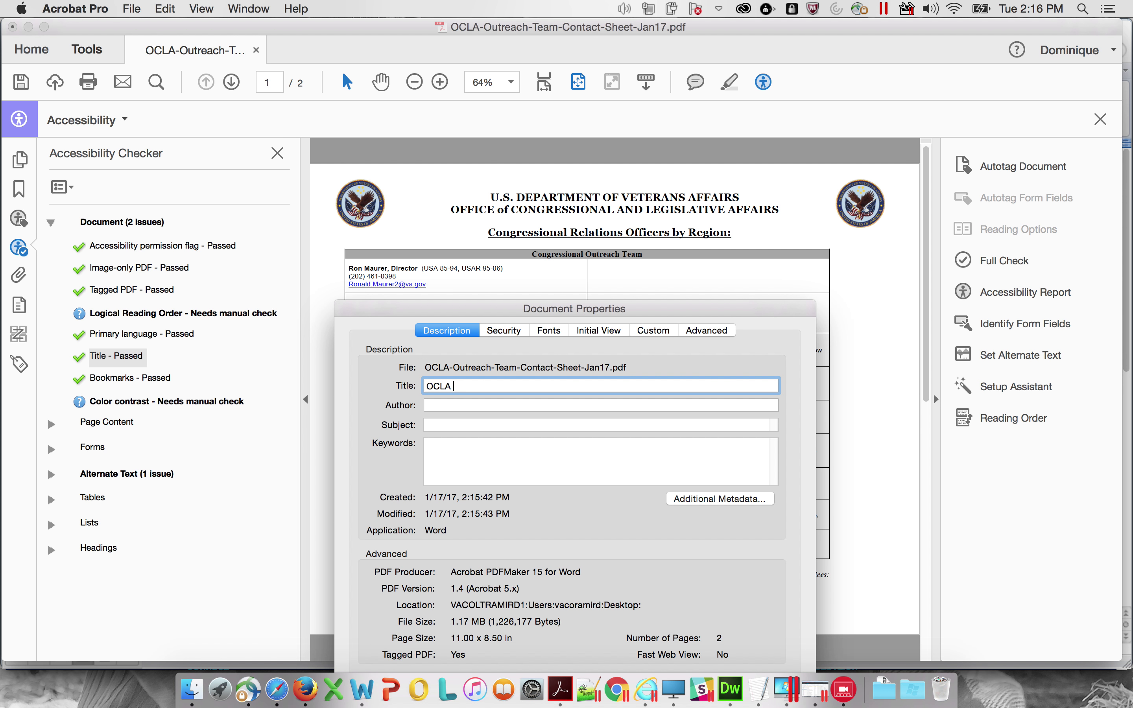
pyautogui.write(' Outreach Team Contact Sheet')
pyautogui.moveTo(687, 304); pyautogui.dragTo(702, 252)
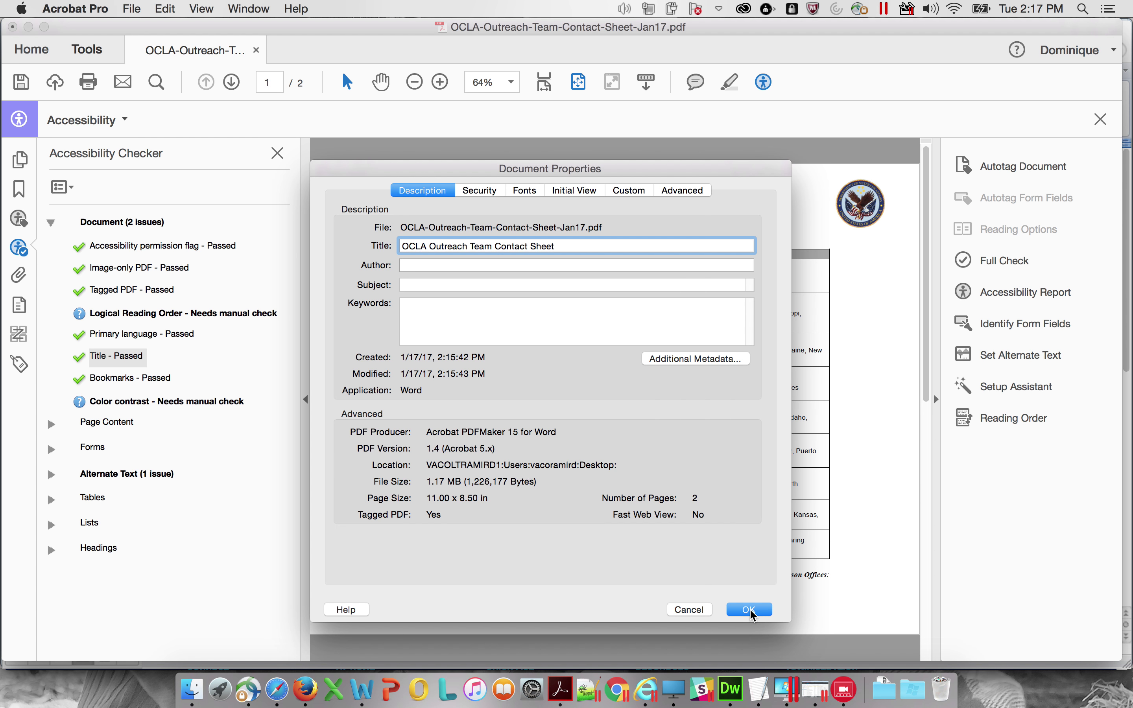
pyautogui.click(749, 609)
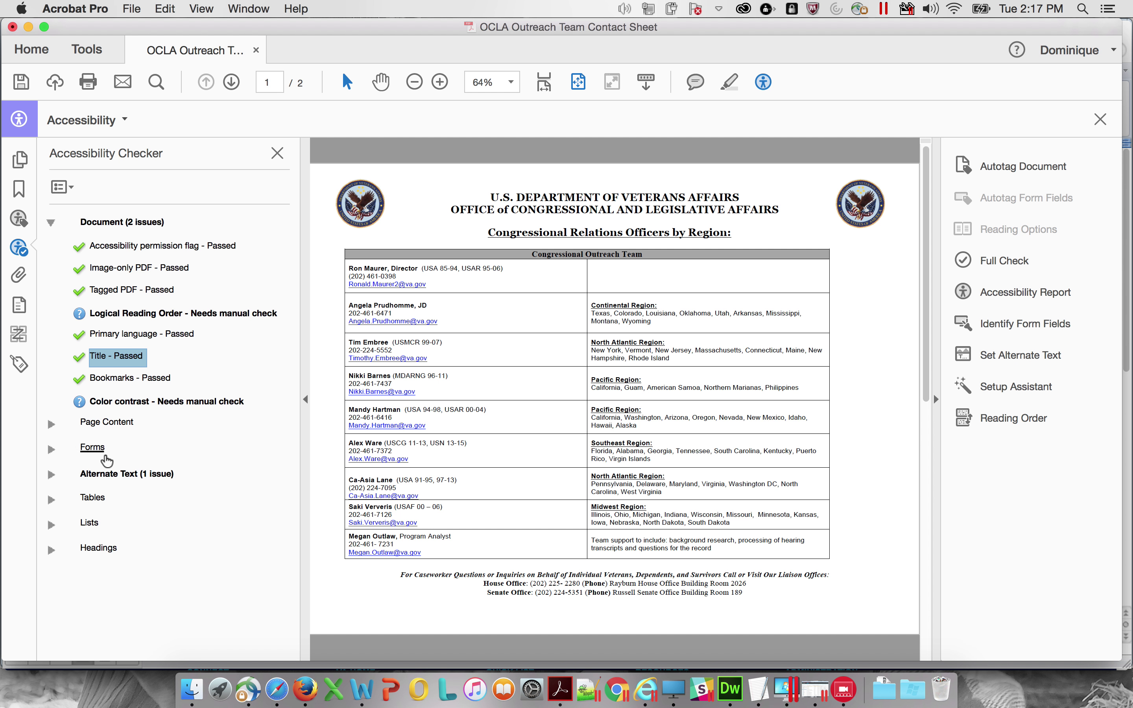
# Start fixing the failed figures alternate text and describe both page 1 logos as "VA Seal"
pyautogui.click(52, 474)
pyautogui.scroll(-1, 205, 467)
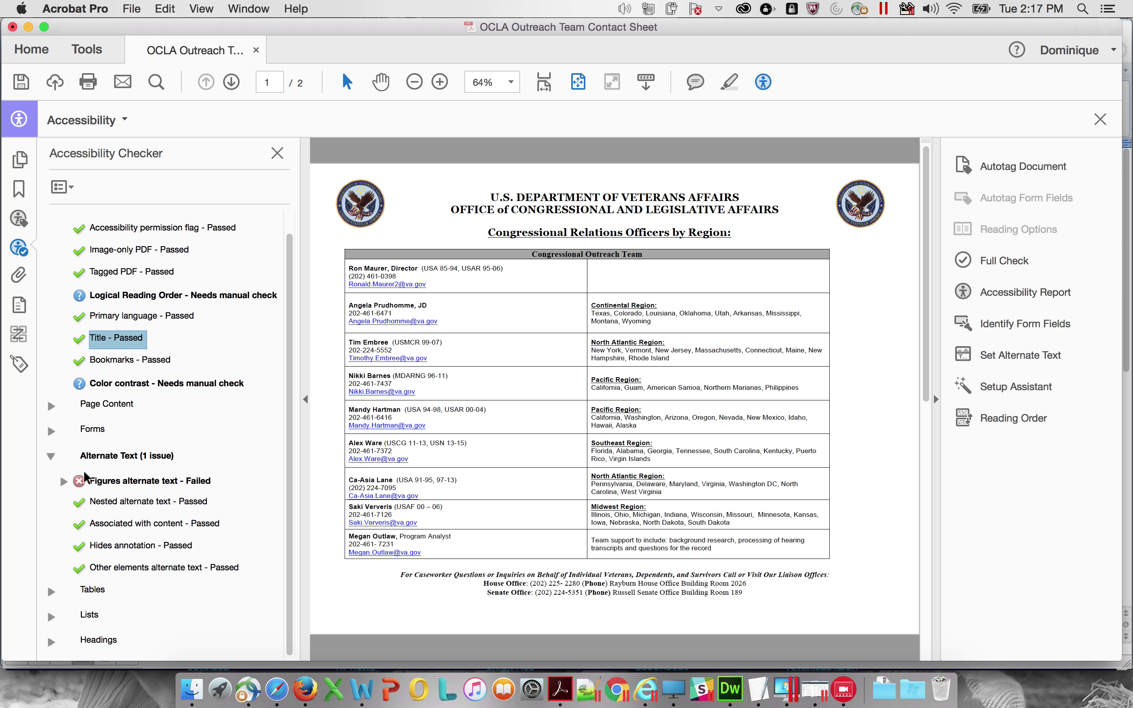
pyautogui.click(63, 481)
pyautogui.scroll(-5, 126, 477)
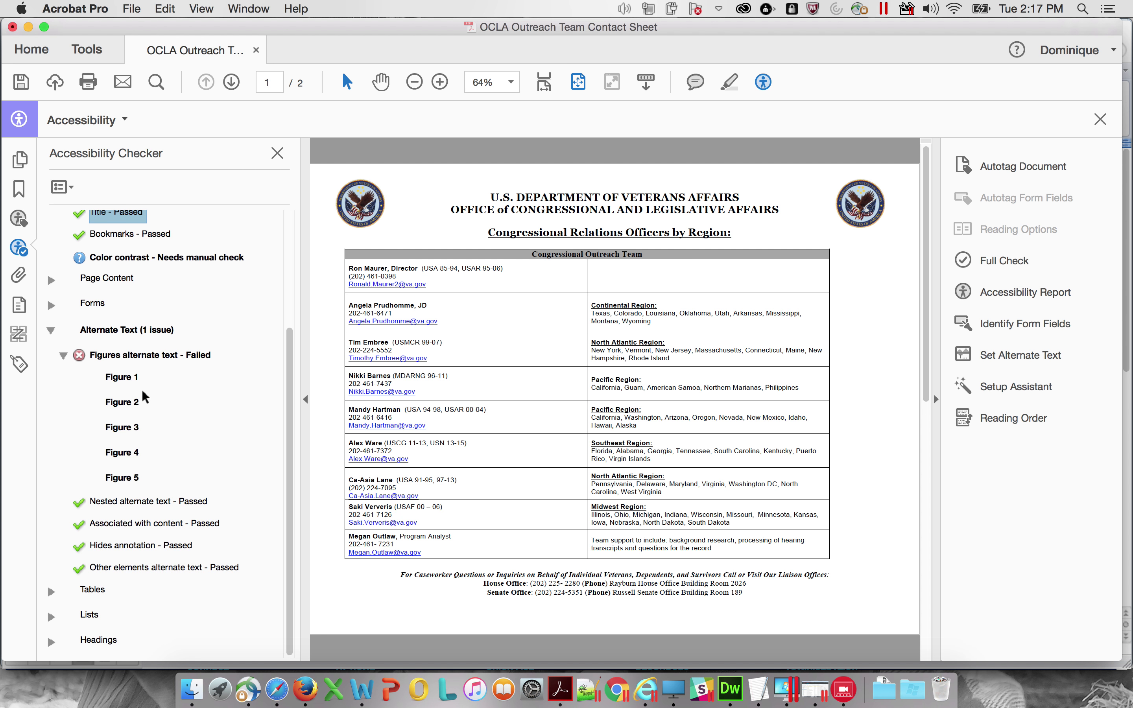
pyautogui.click(123, 377)
pyautogui.rightClick(131, 377)
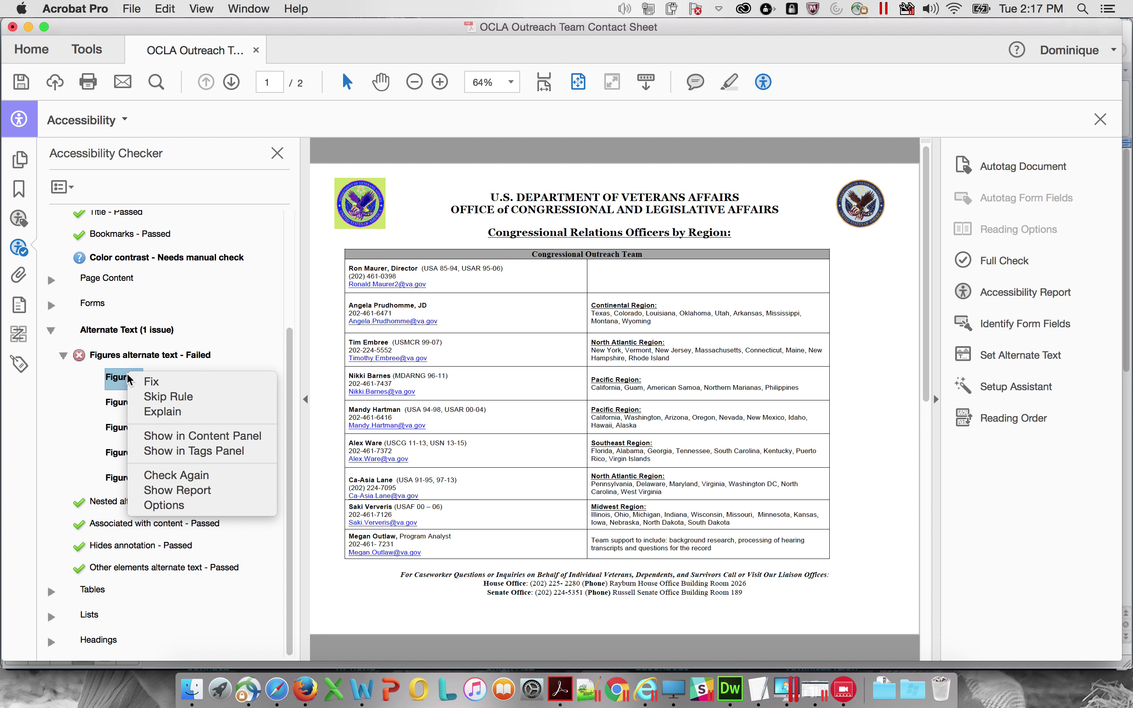
pyautogui.click(162, 383)
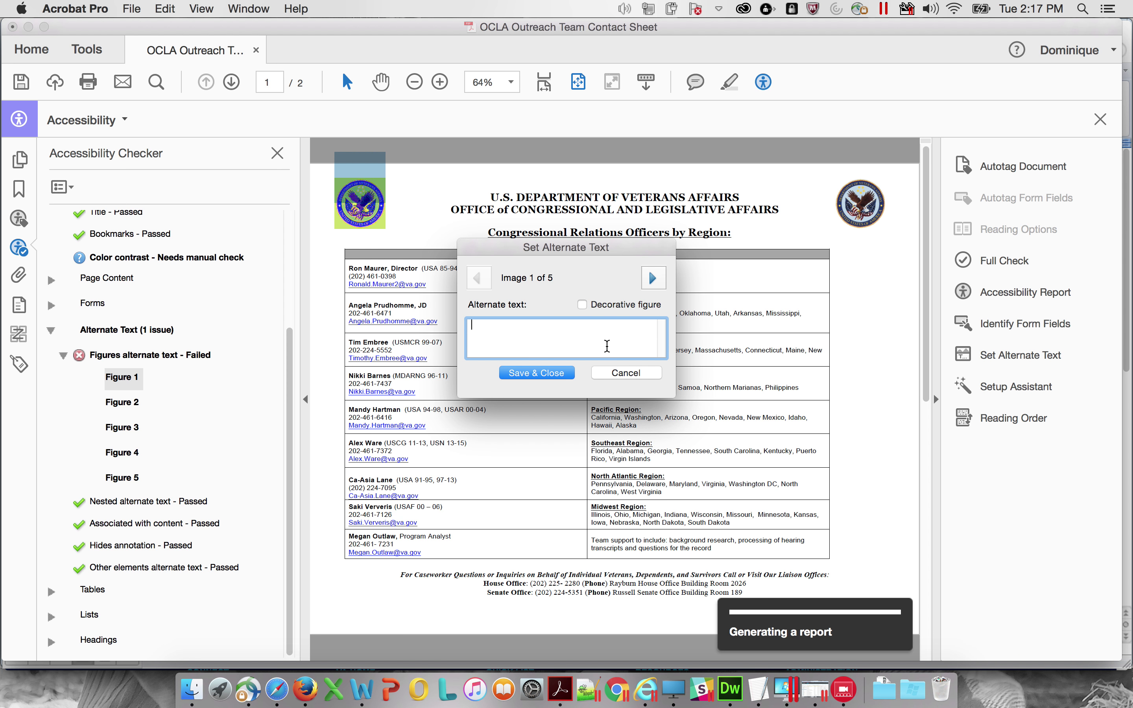
pyautogui.write('VA Seal')
pyautogui.click(651, 280)
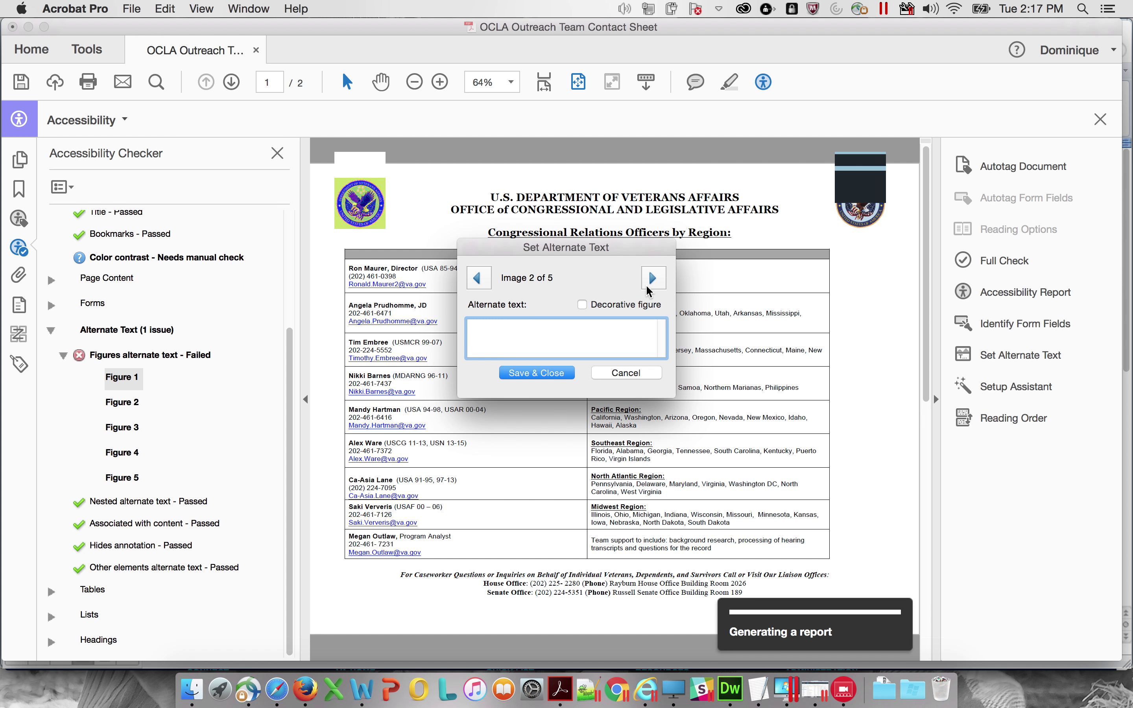
pyautogui.write('VA Seal')
# Set the alternate text of both logos on page 2 to "VA Seal"
pyautogui.click(652, 278)
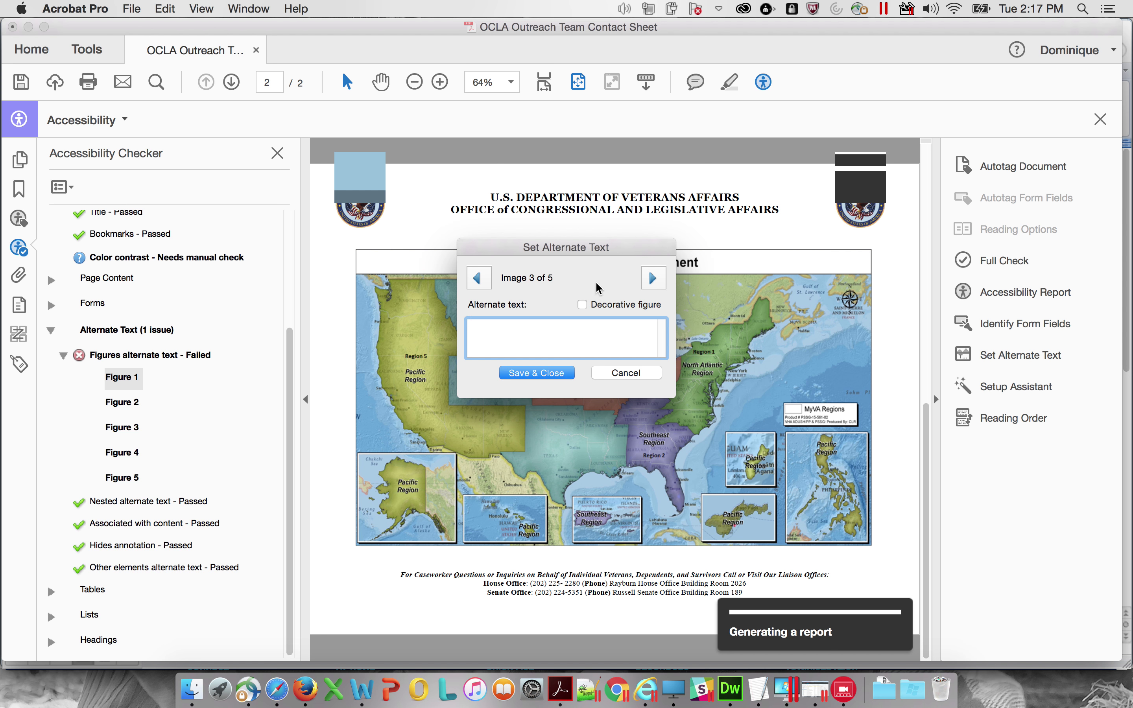
pyautogui.write('VA Seal')
pyautogui.click(658, 282)
pyautogui.write('VA')
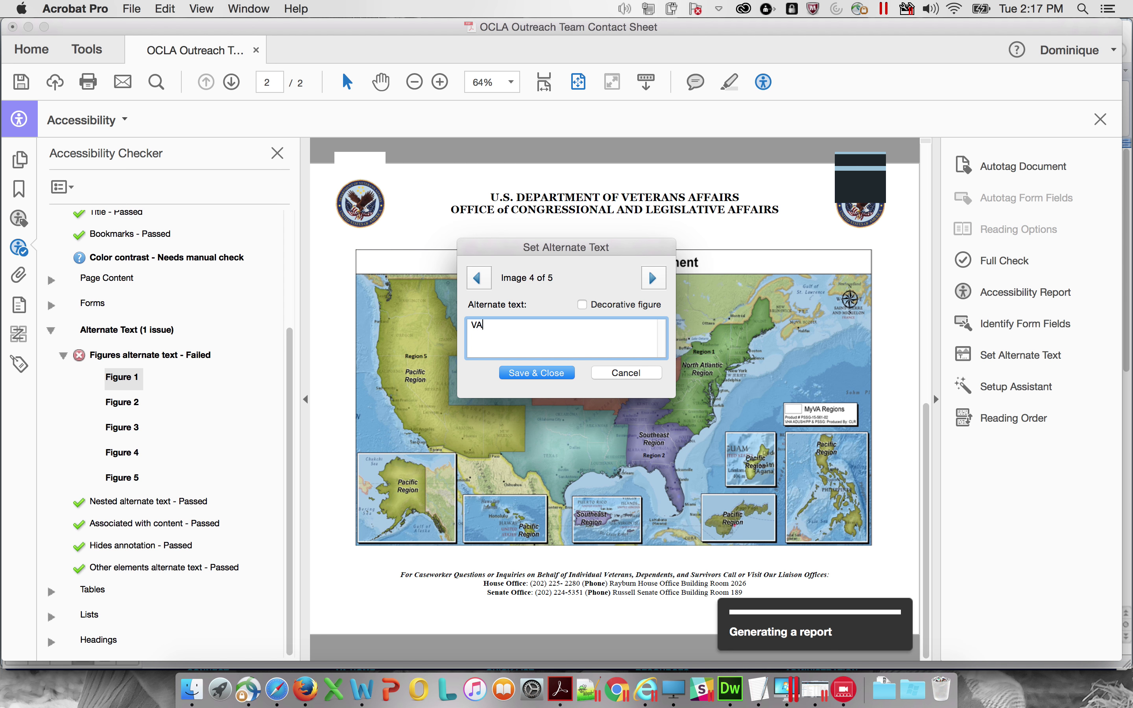
pyautogui.write(' Seal')
# Give the regional map on page 2 the alternate text "MyVA District Map" and save the alternate texts
pyautogui.click(652, 279)
pyautogui.moveTo(620, 248); pyautogui.dragTo(803, 379)
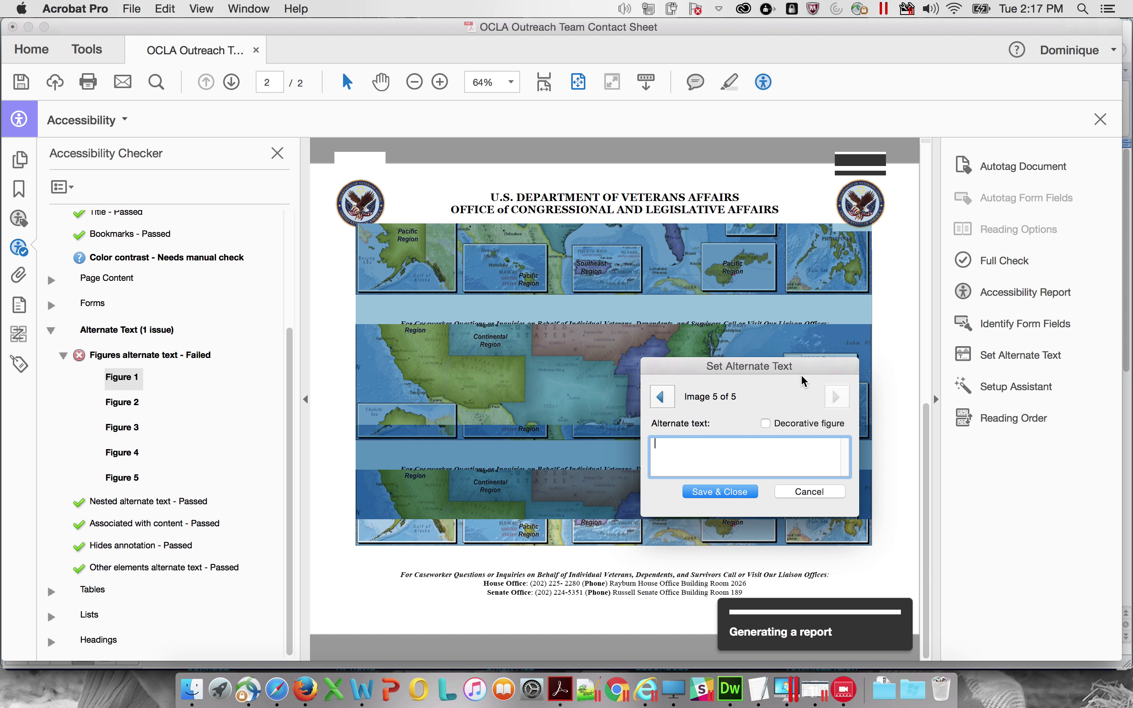
pyautogui.write('MyVA District Map')
pyautogui.click(720, 492)
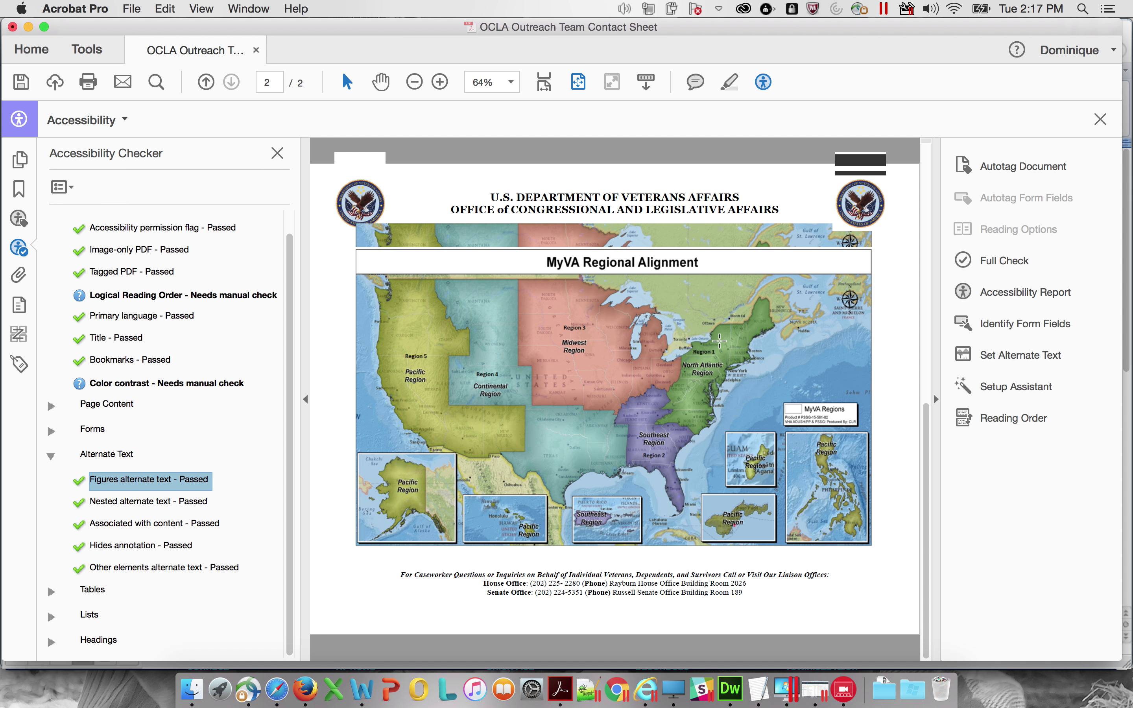
# Save the PDF, run the full accessibility check again on all pages and review the results
pyautogui.moveTo(722, 333)
pyautogui.moveTo(576, 422)
pyautogui.moveTo(563, 392)
pyautogui.click(21, 83)
pyautogui.click(1022, 261)
pyautogui.click(752, 519)
pyautogui.scroll(2, 207, 344)
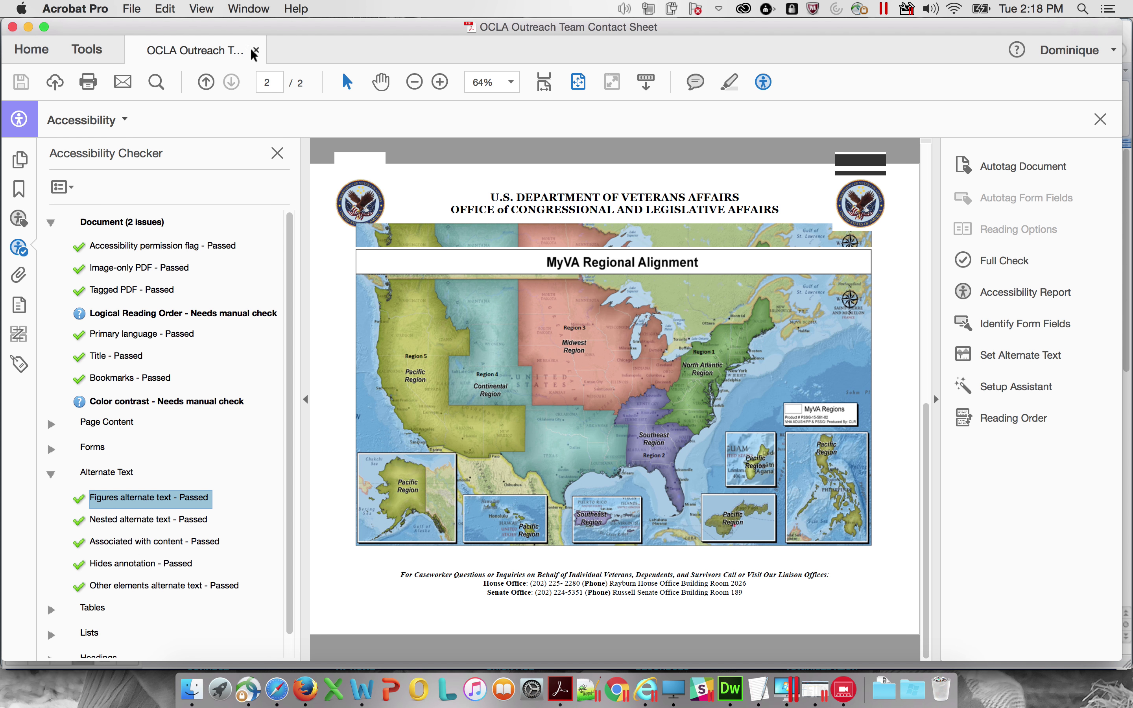
# Show the PDF's reading order, and close both the PDF and its source Word document
pyautogui.click(20, 336)
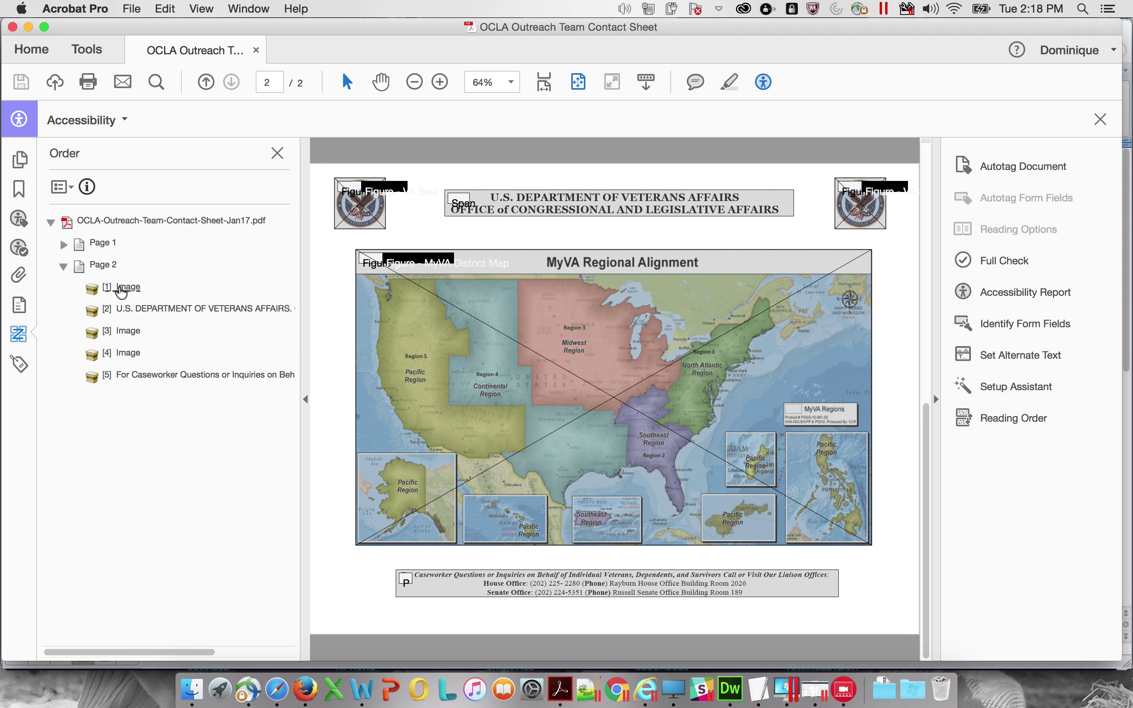
pyautogui.click(256, 50)
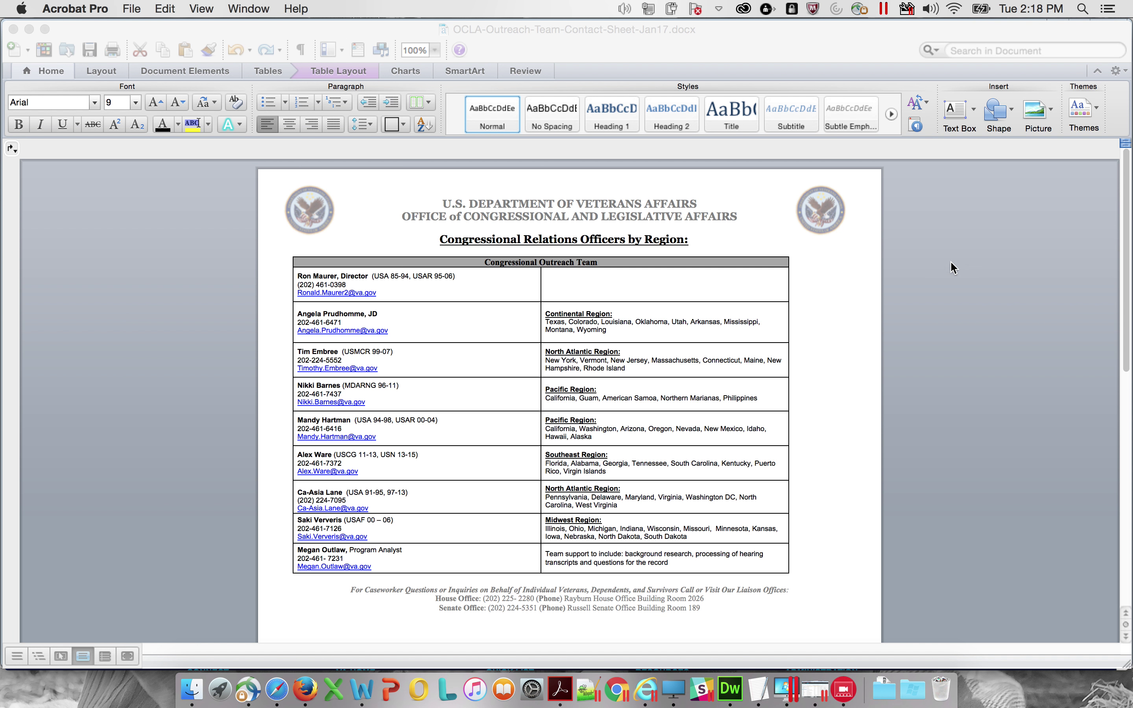
pyautogui.scroll(-10, 949, 271)
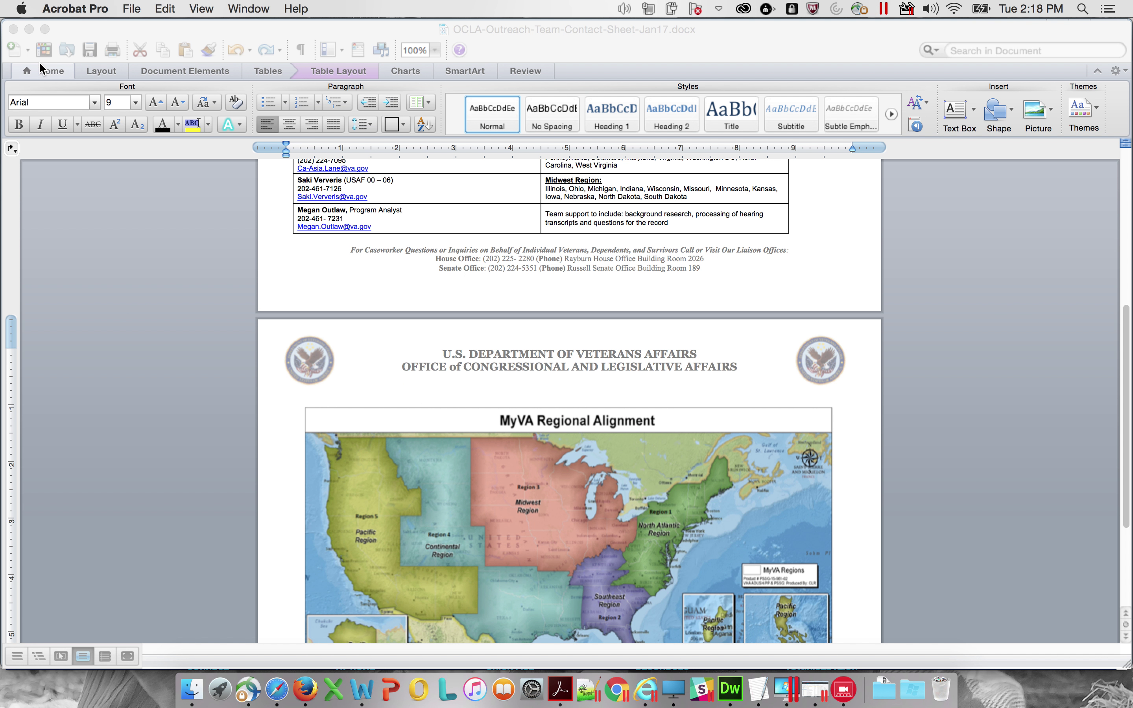
pyautogui.click(13, 29)
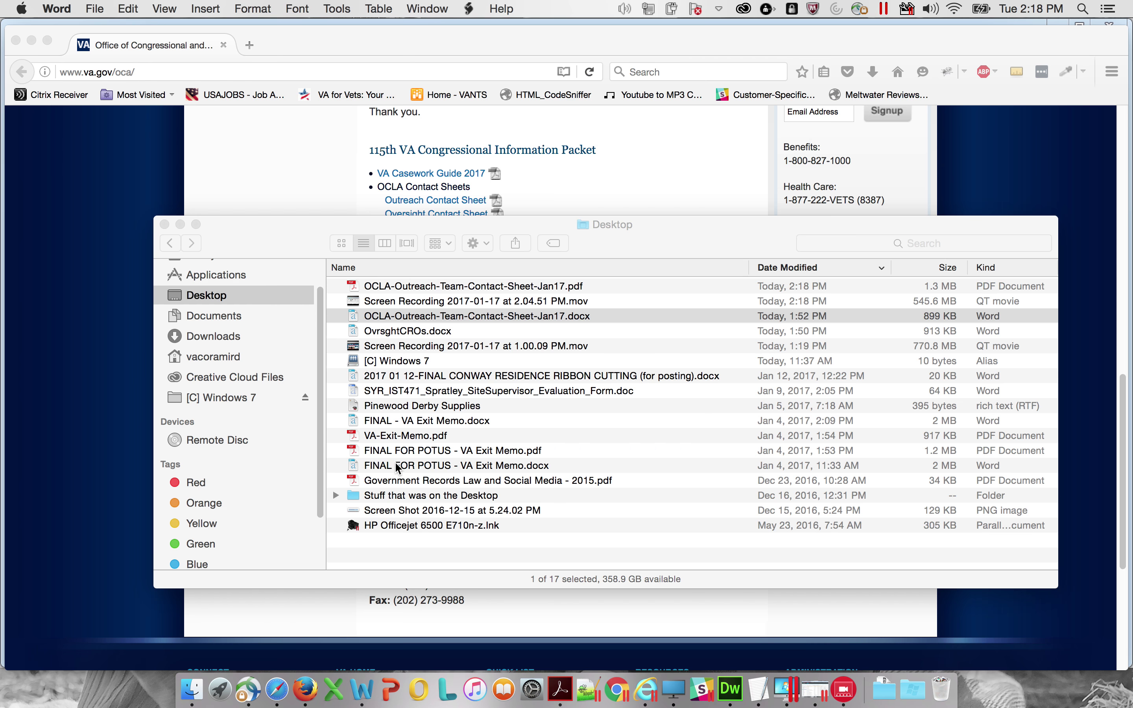
# Open OvrsghtCROs.docx from the Desktop folder and look through its pages in Word
pyautogui.click(440, 333)
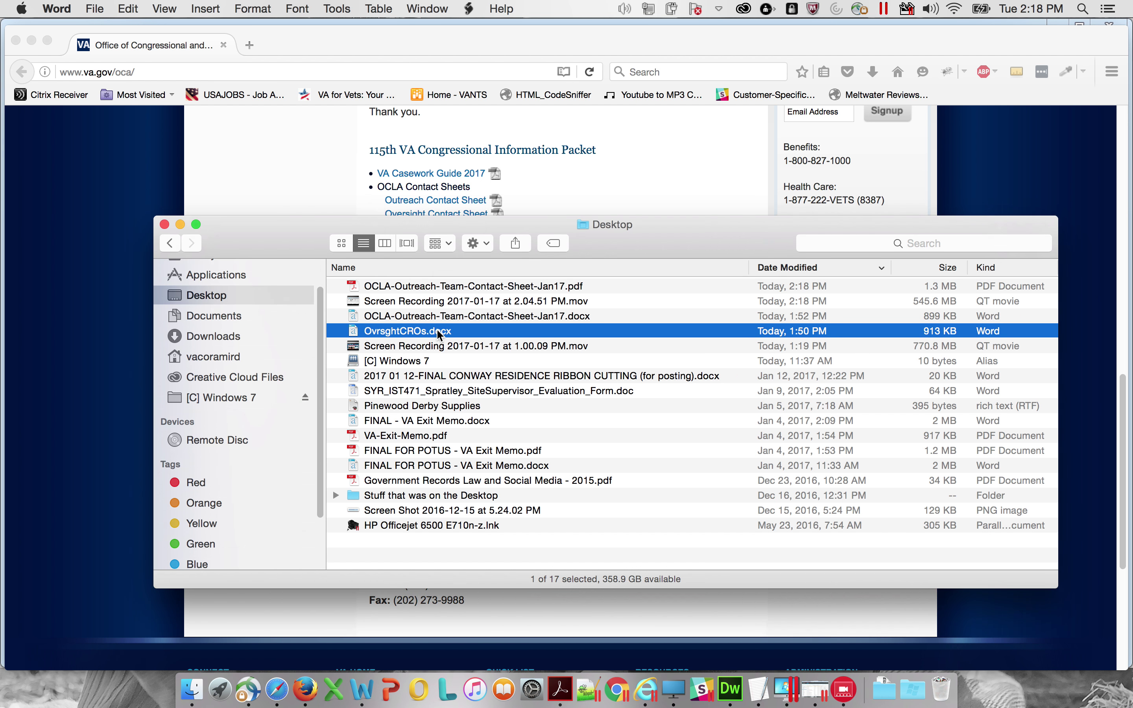
pyautogui.doubleClick(440, 332)
pyautogui.scroll(-10, 649, 380)
pyautogui.scroll(10, 646, 382)
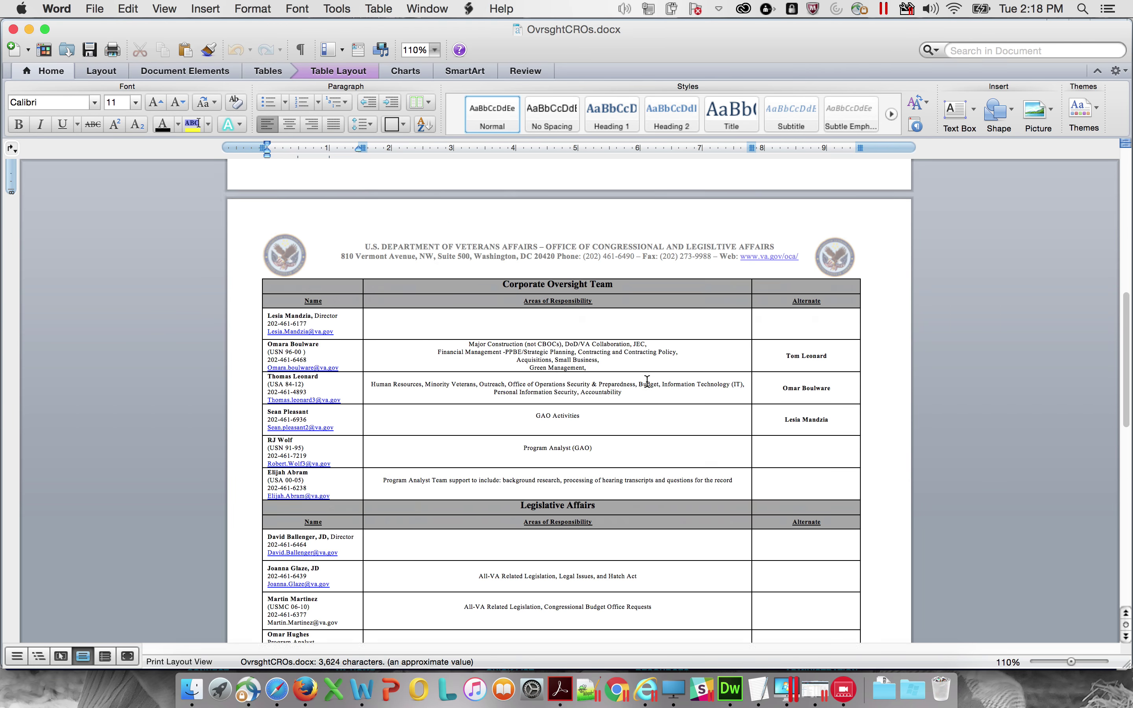
pyautogui.scroll(-15, 646, 381)
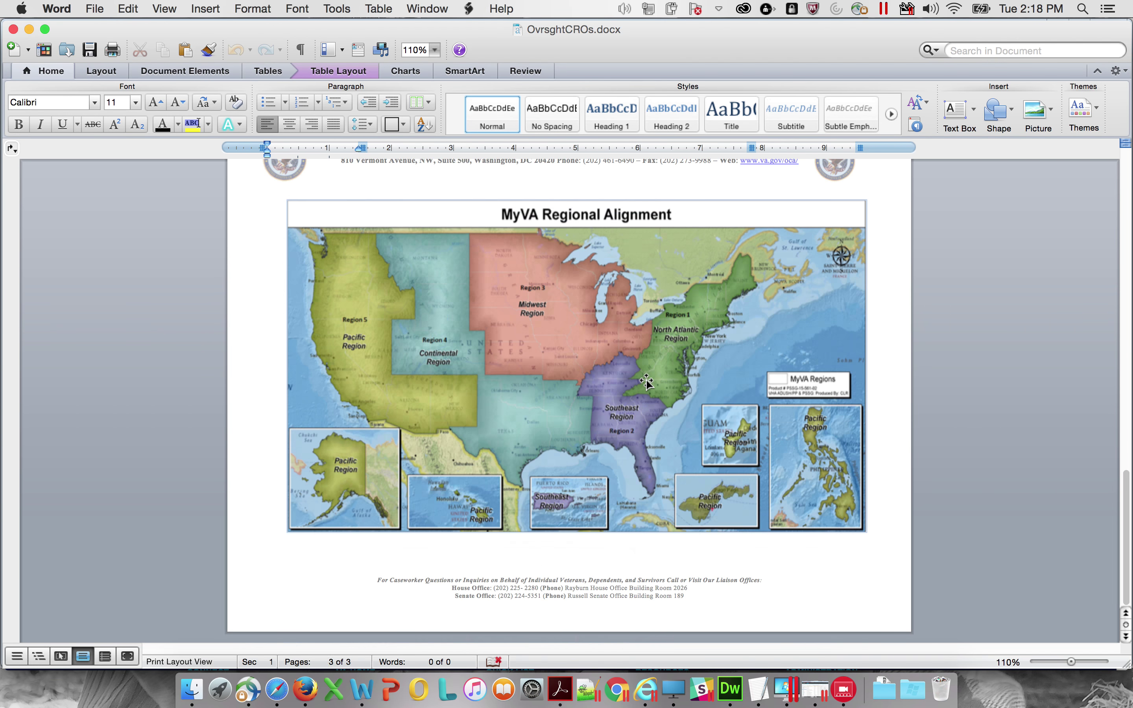
pyautogui.scroll(20, 645, 374)
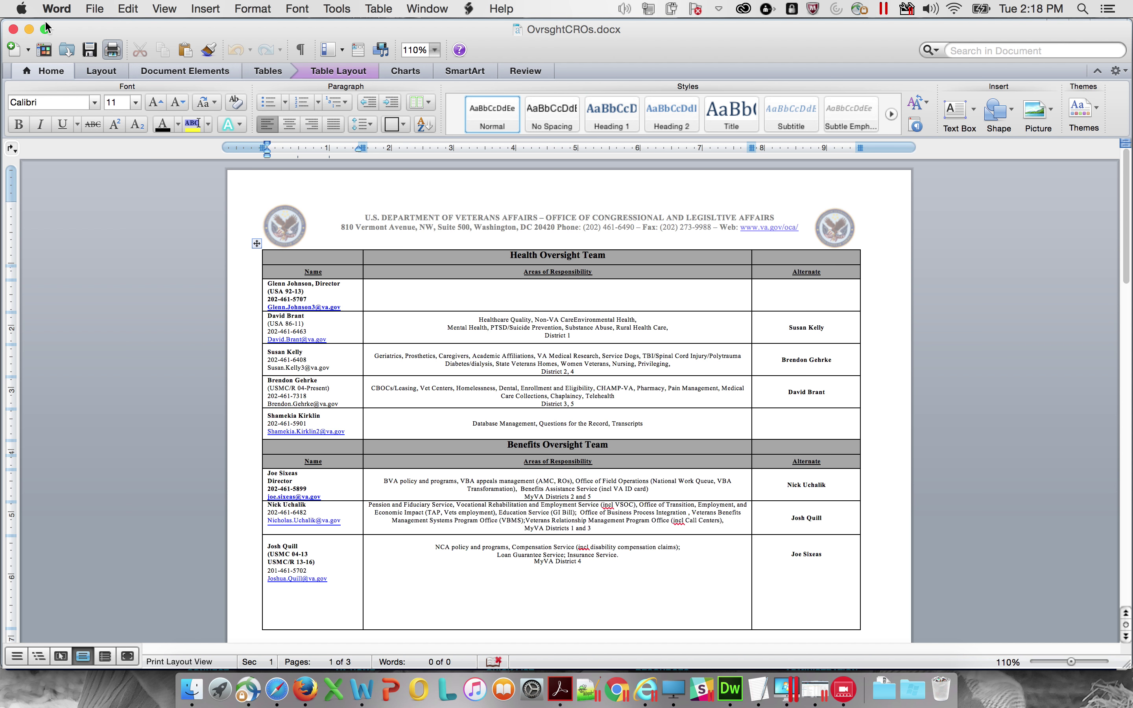
# Save OvrsghtCROs.docx as an Adobe PDF on the Desktop, keeping the suggested file name
pyautogui.click(100, 8)
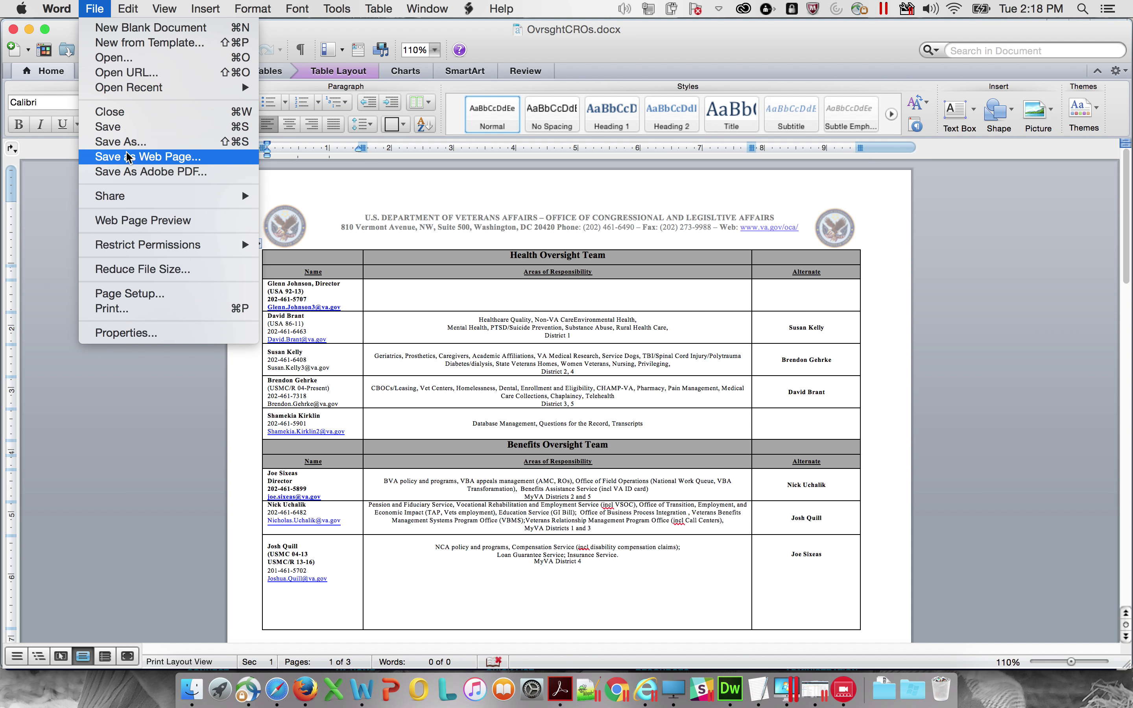
pyautogui.click(145, 172)
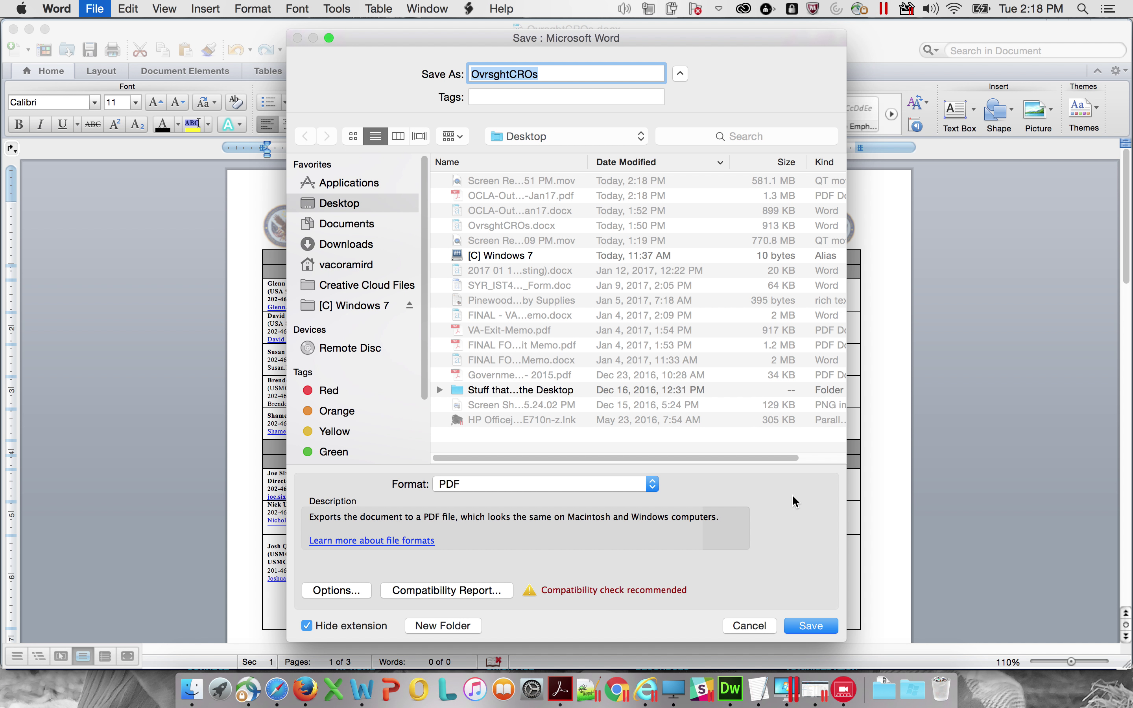
pyautogui.click(802, 626)
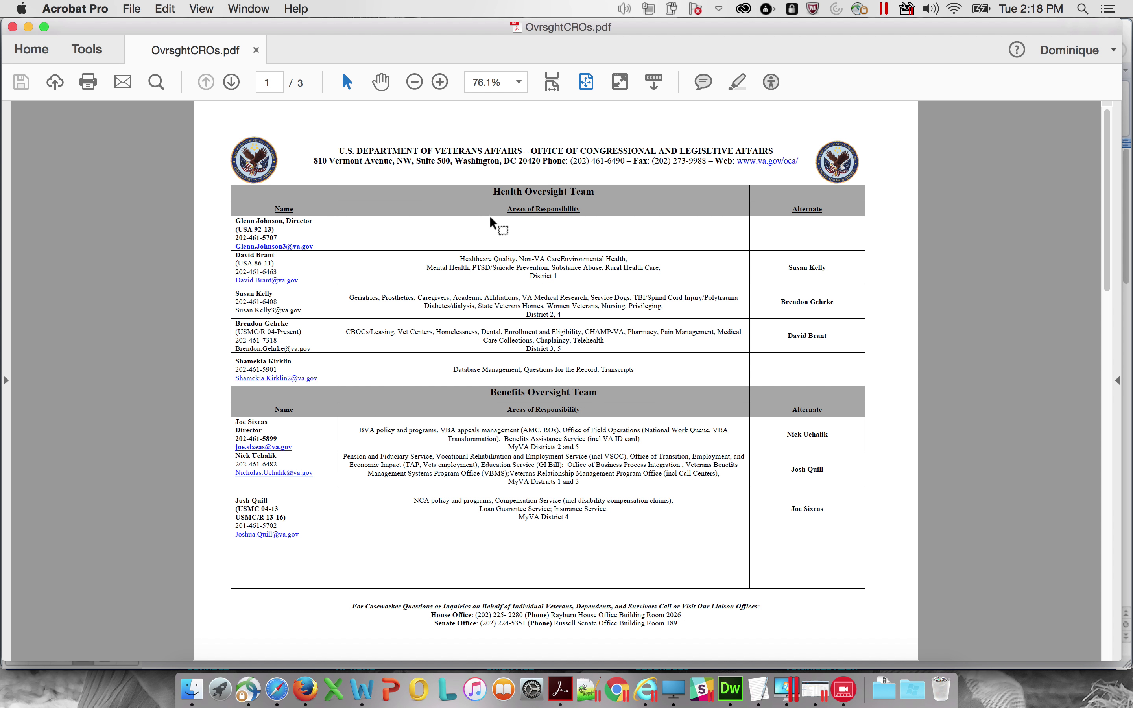
# Autotag the oversight PDF and run the full accessibility check on all pages with a report
pyautogui.click(770, 83)
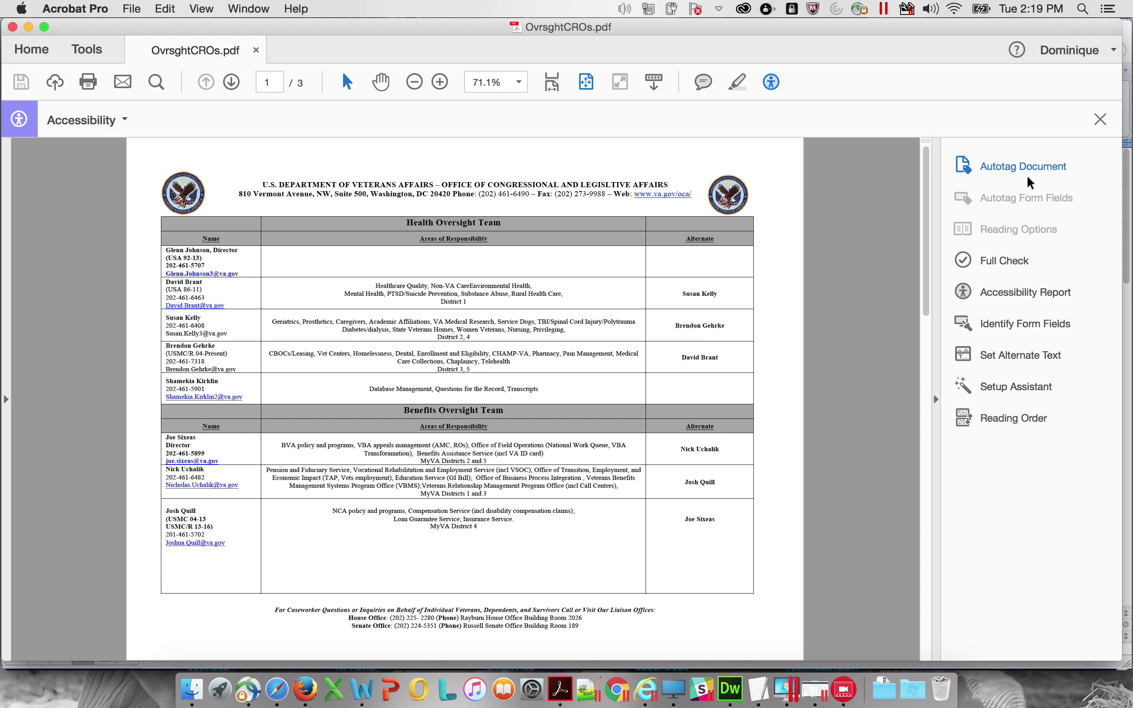
pyautogui.click(1029, 163)
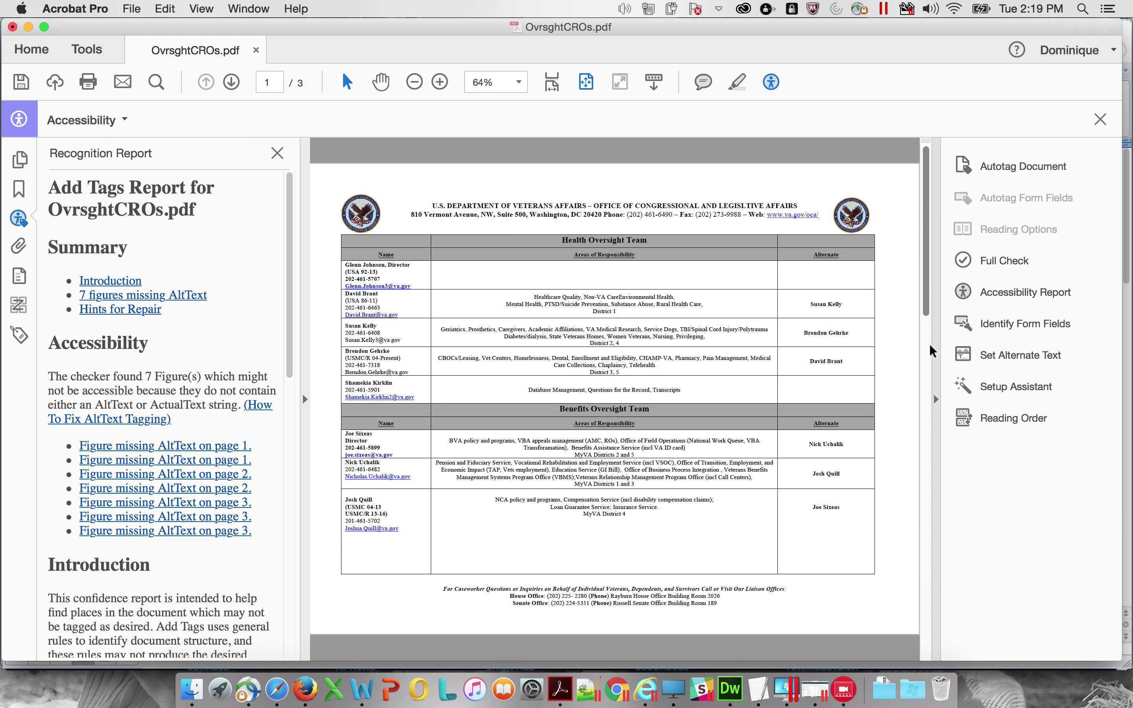
pyautogui.click(1040, 256)
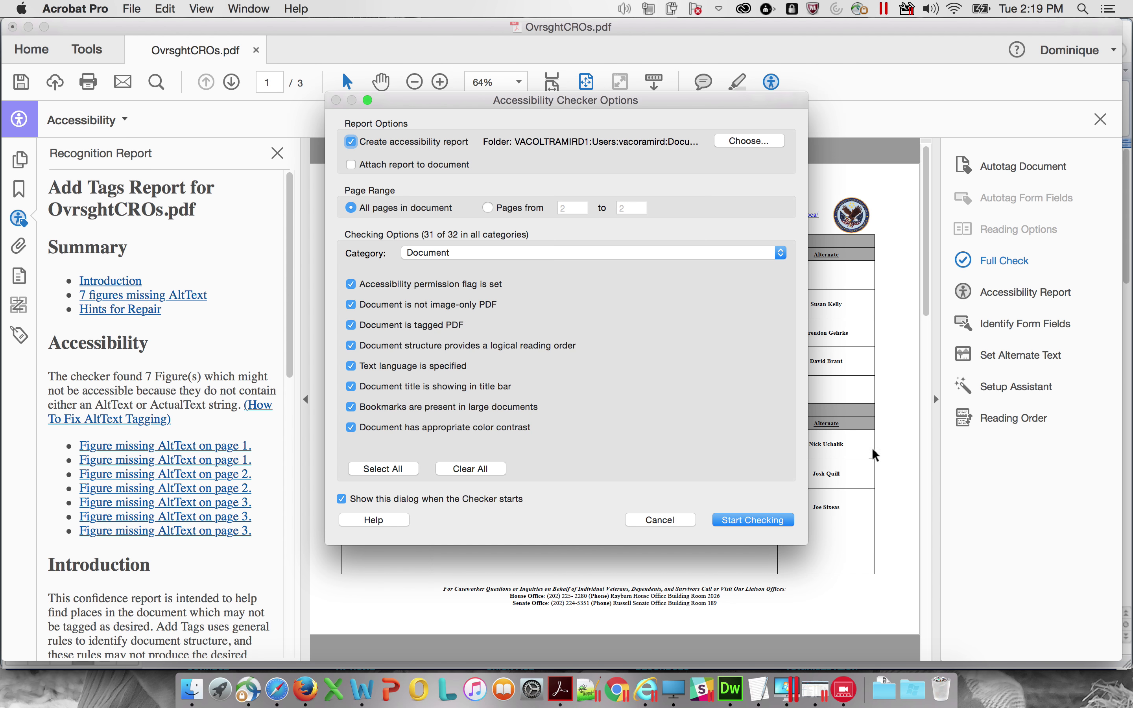
pyautogui.click(776, 516)
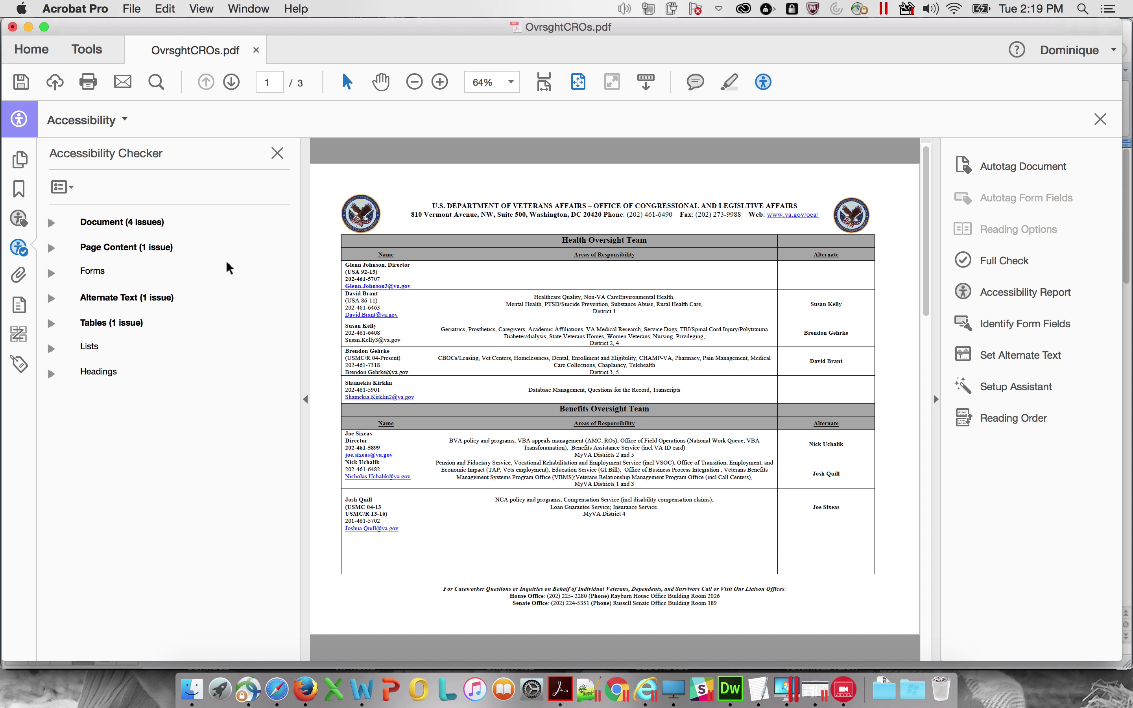
# Fix the document's failed accessibility rules, setting the reading language to English and applying the title fix
pyautogui.click(51, 247)
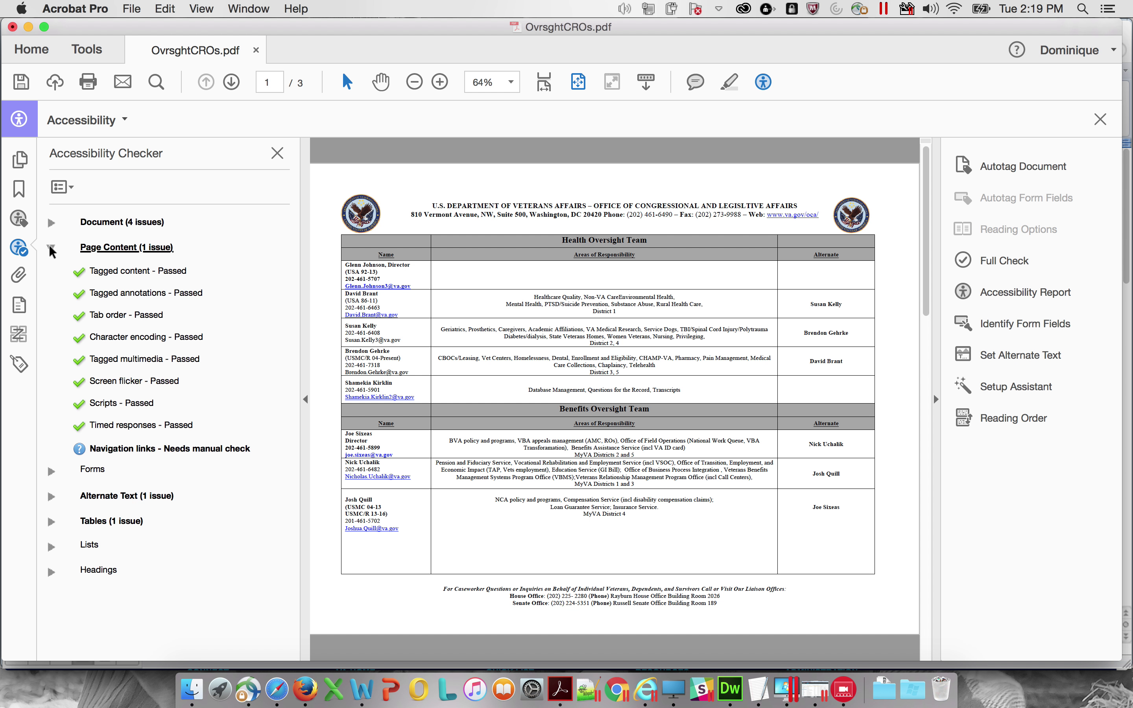
pyautogui.click(51, 246)
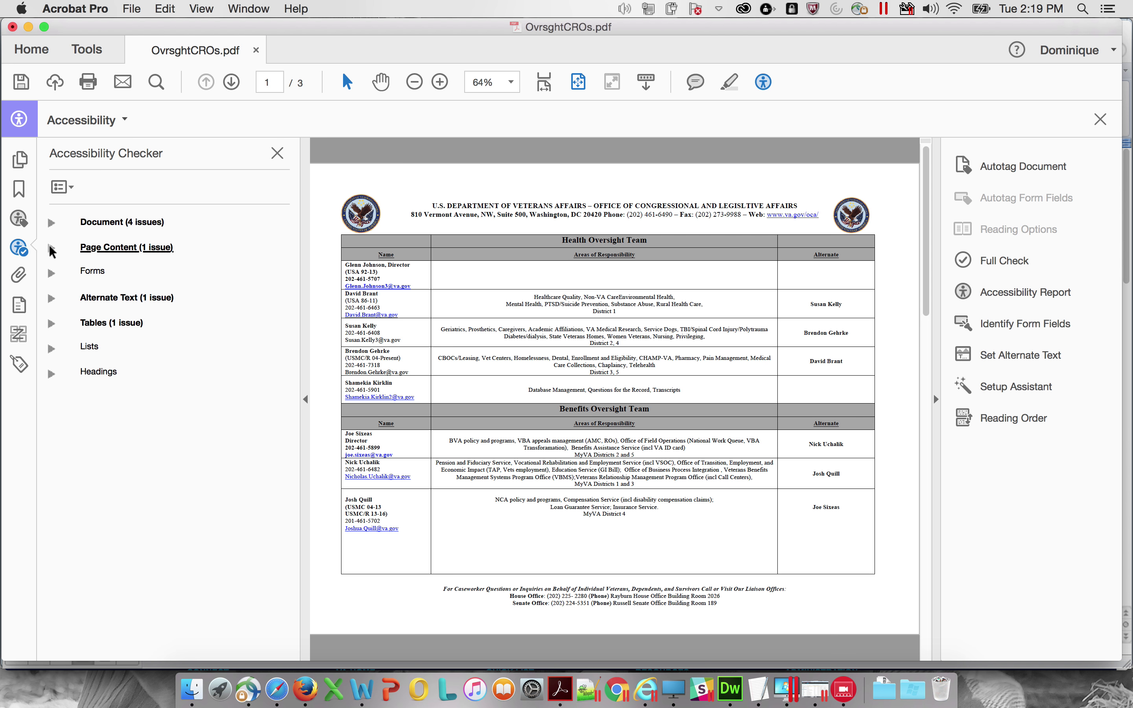
pyautogui.click(51, 222)
pyautogui.rightClick(148, 335)
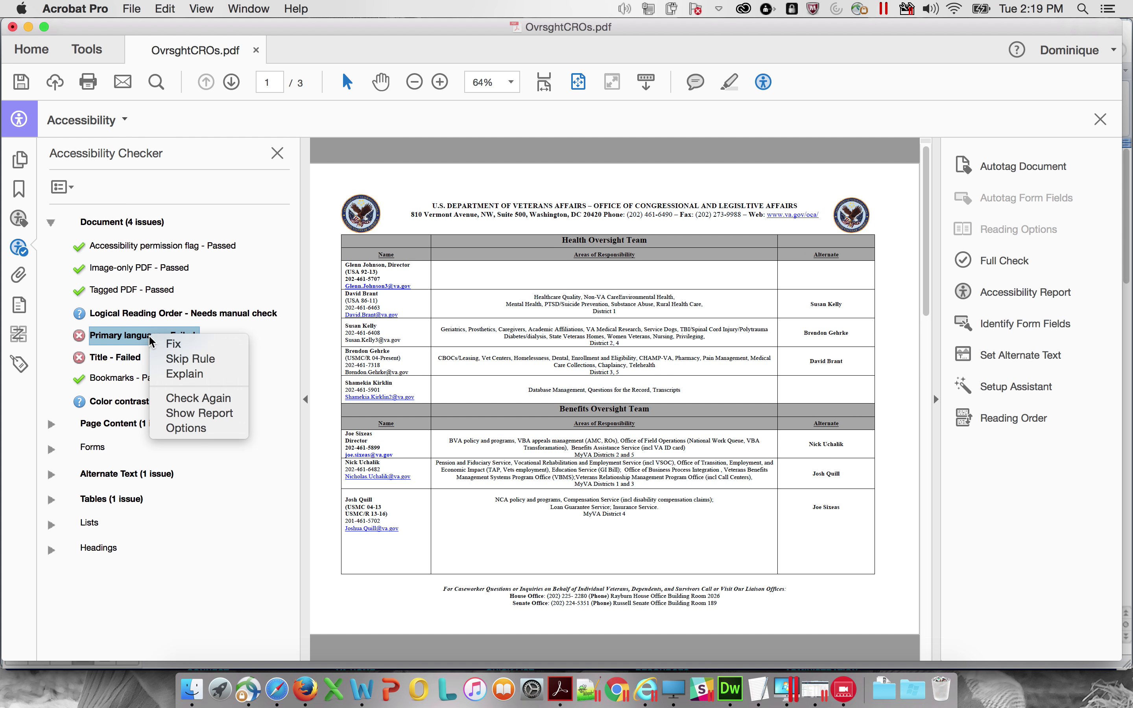
pyautogui.click(161, 345)
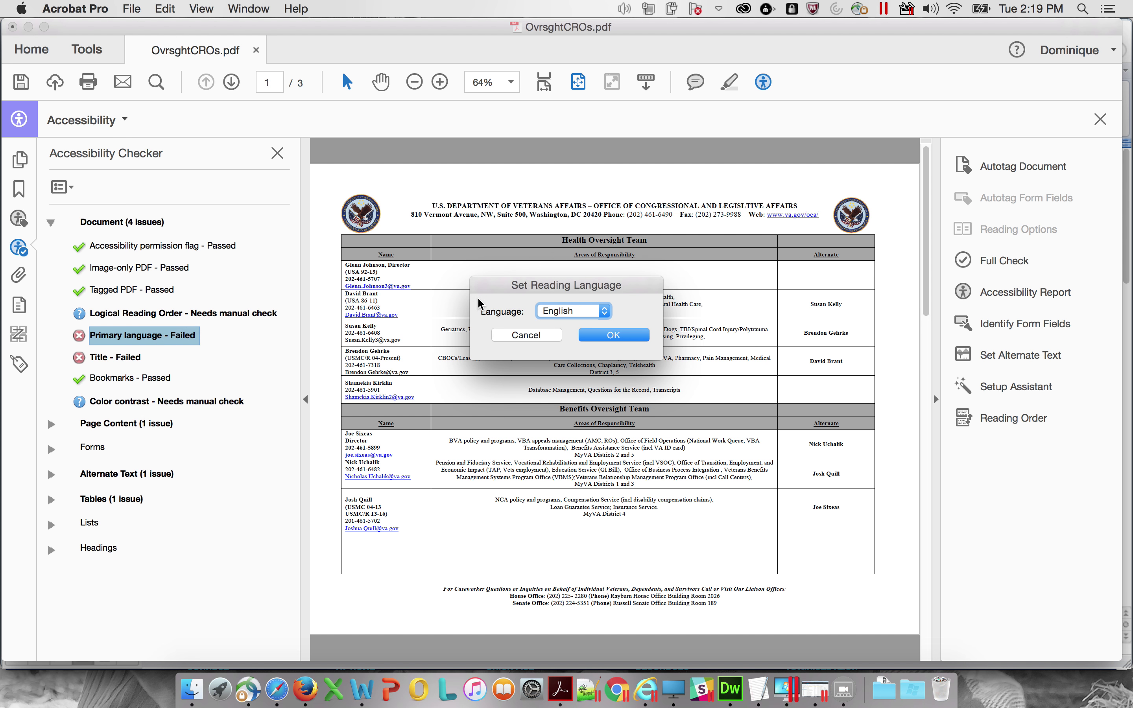
pyautogui.click(614, 337)
pyautogui.rightClick(140, 359)
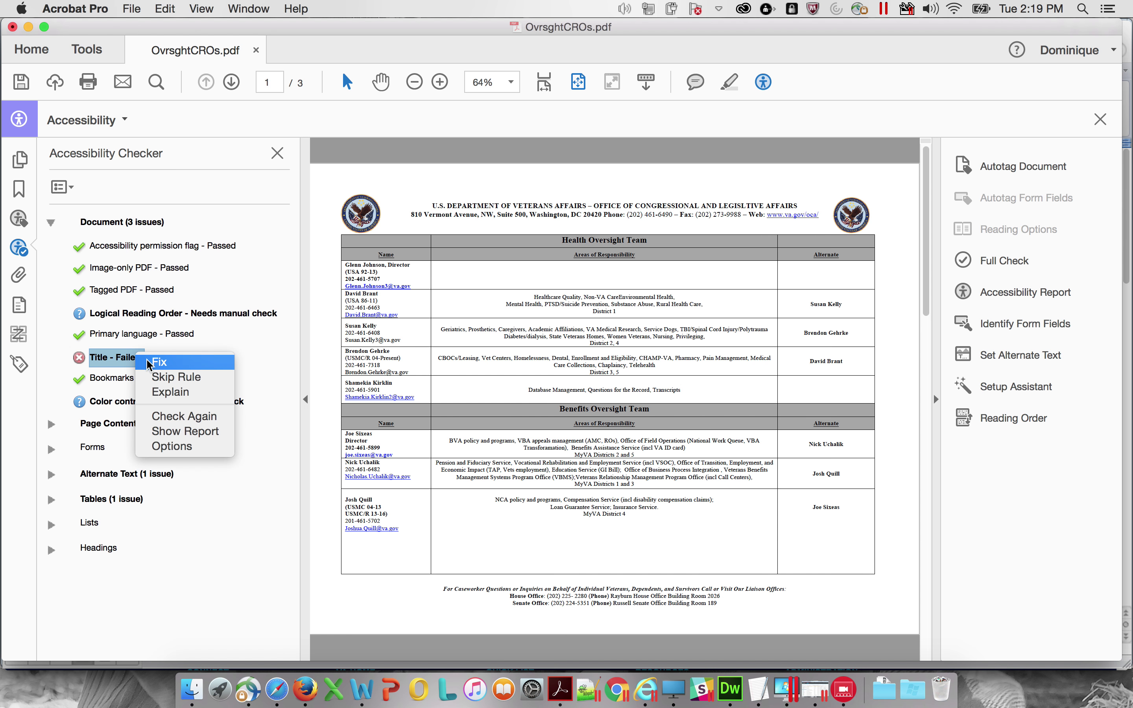
pyautogui.click(148, 364)
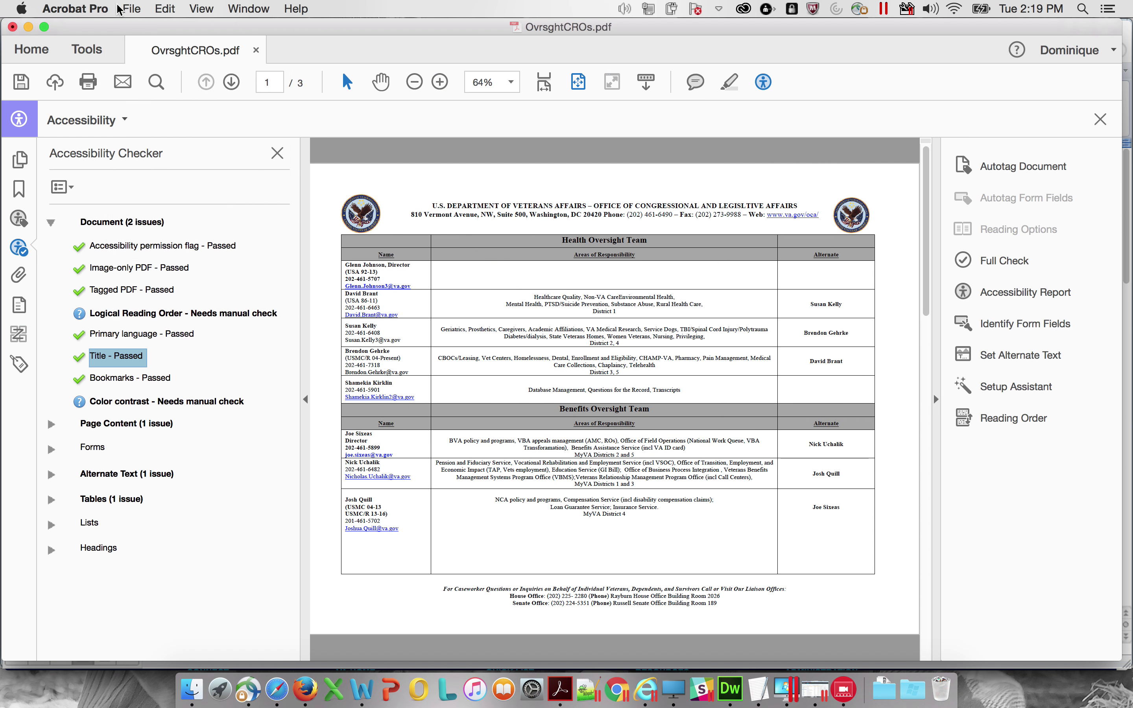
# Set the PDF's title in the document properties to Oversight Contact Sheet
pyautogui.click(126, 9)
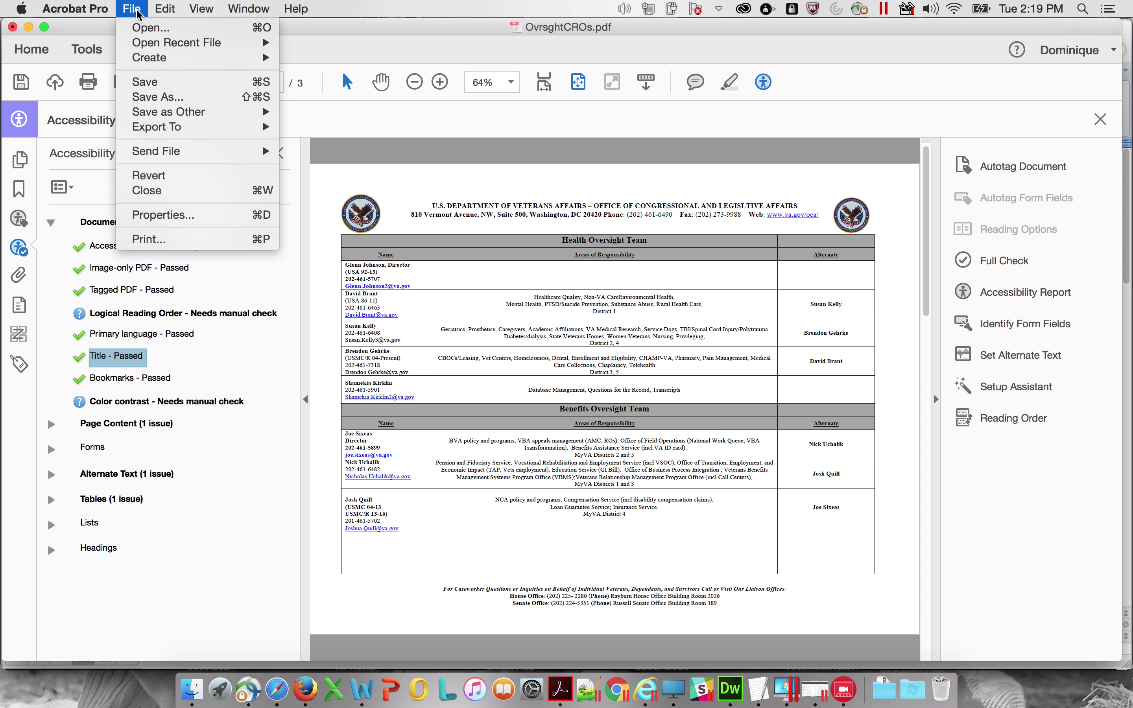
pyautogui.moveTo(143, 42)
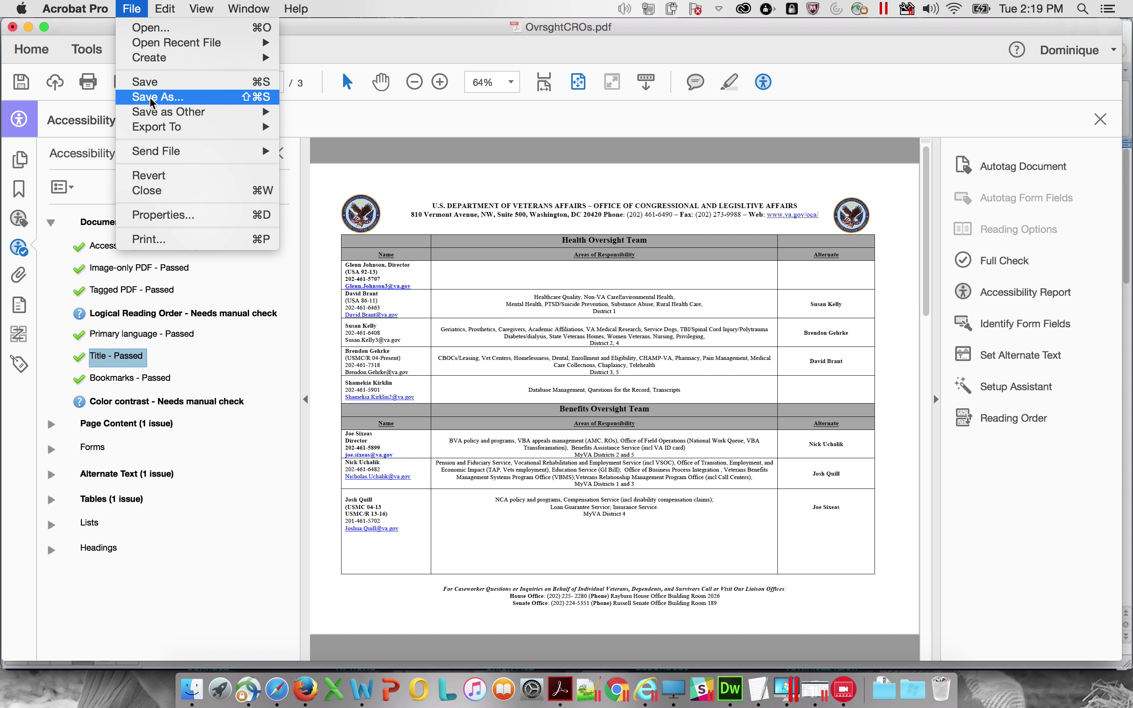
pyautogui.moveTo(152, 112)
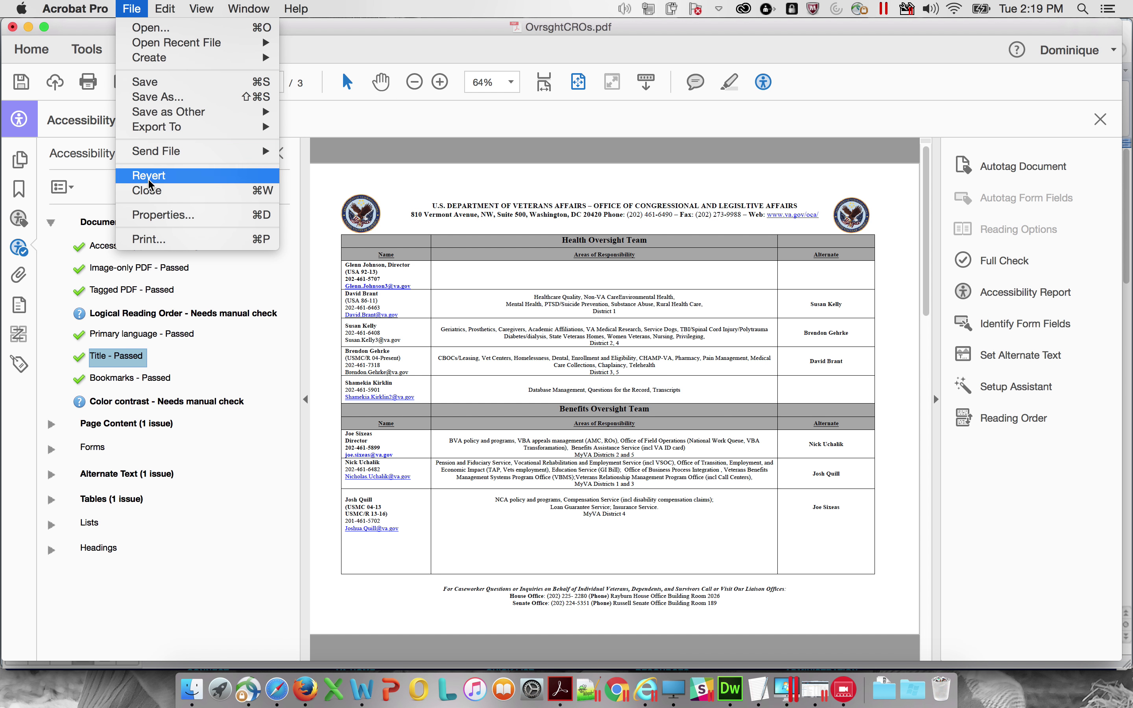
pyautogui.click(167, 216)
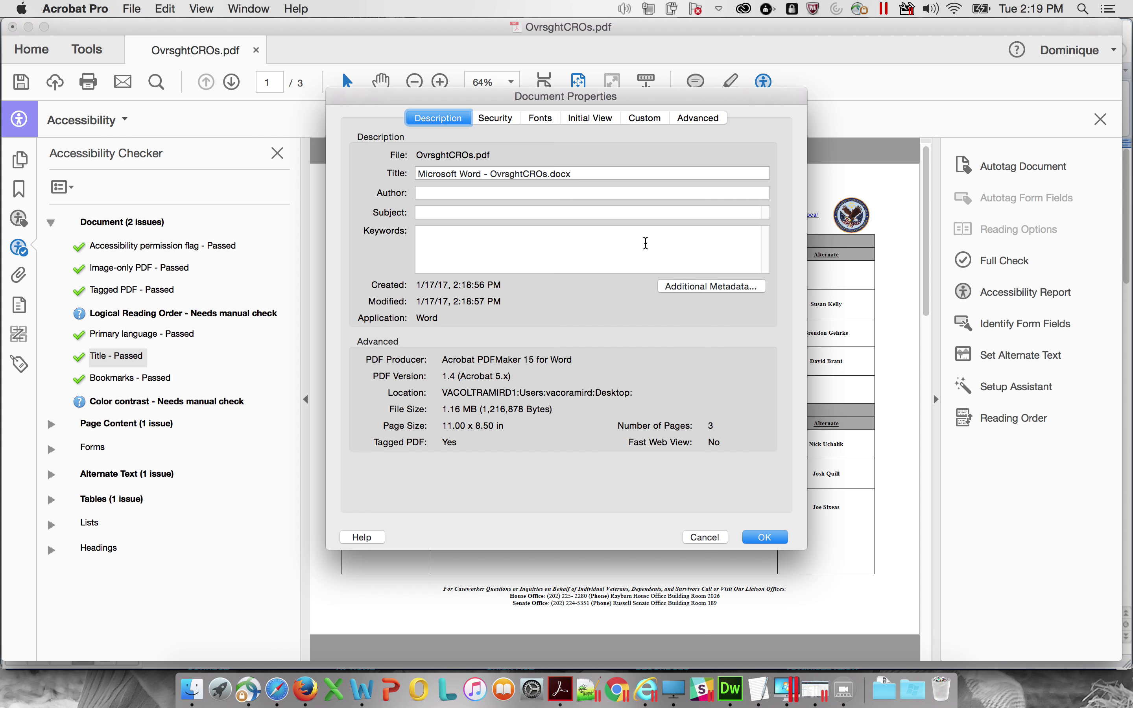
pyautogui.click(588, 171)
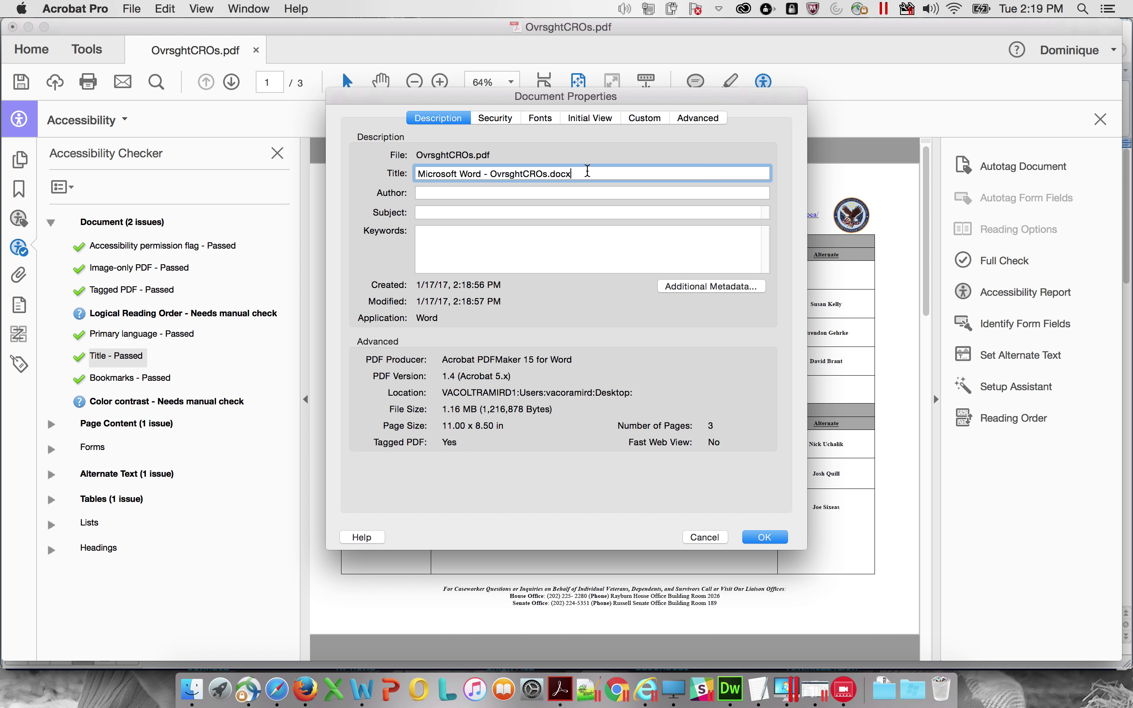
pyautogui.moveTo(588, 96); pyautogui.dragTo(640, 270)
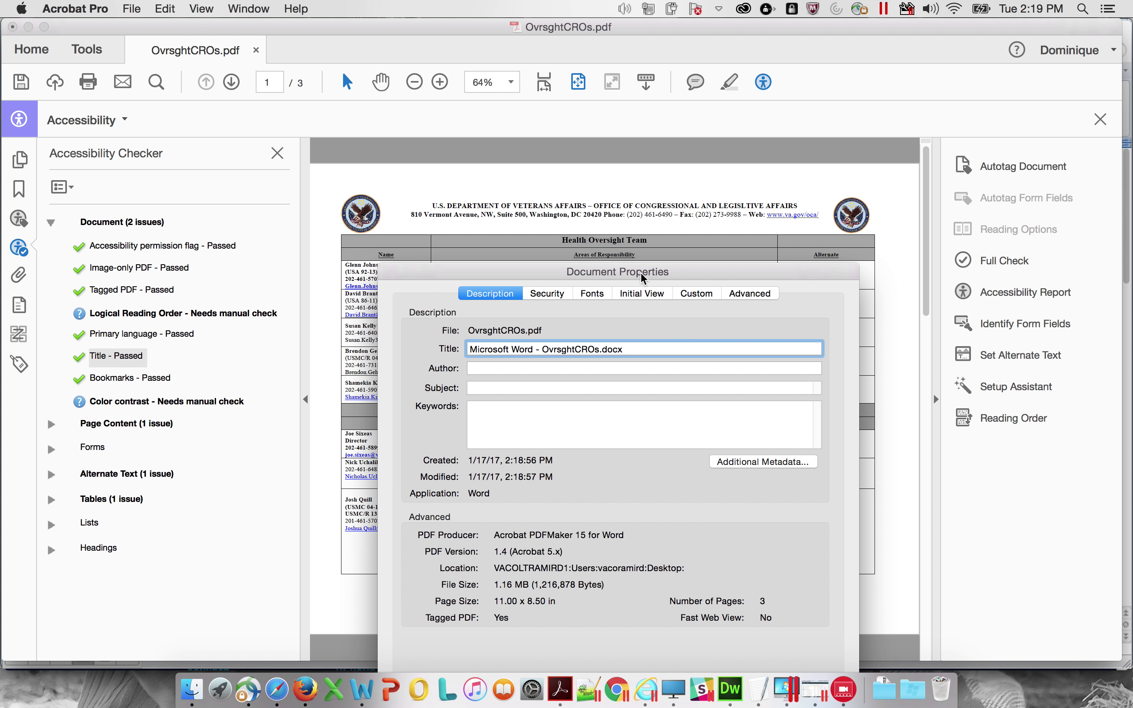
pyautogui.moveTo(631, 350); pyautogui.dragTo(431, 347)
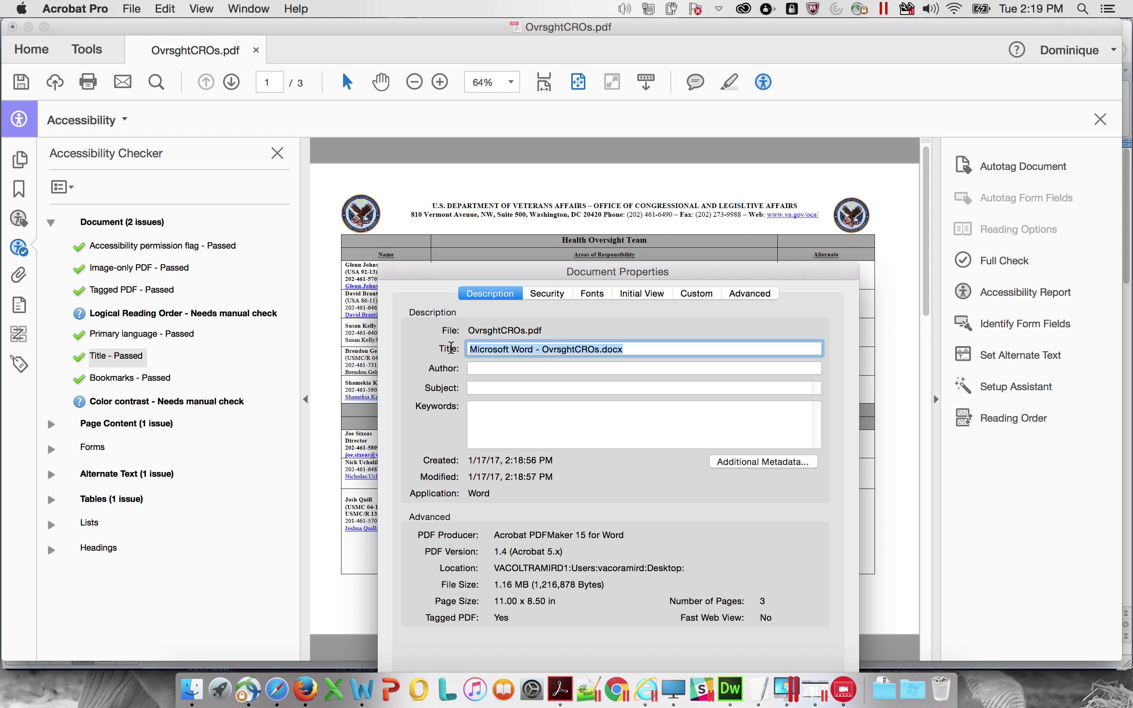
pyautogui.write('C')
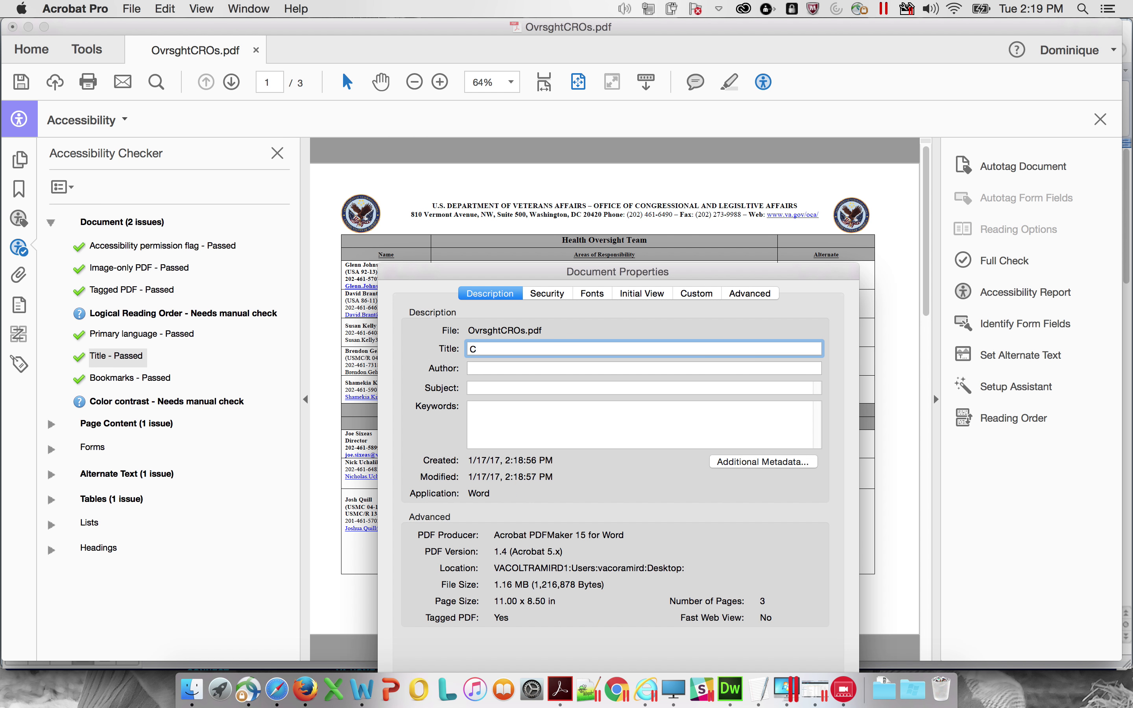
pyautogui.press('BackSpace')
pyautogui.write('Oversight Contact She')
pyautogui.moveTo(604, 274); pyautogui.dragTo(617, 177)
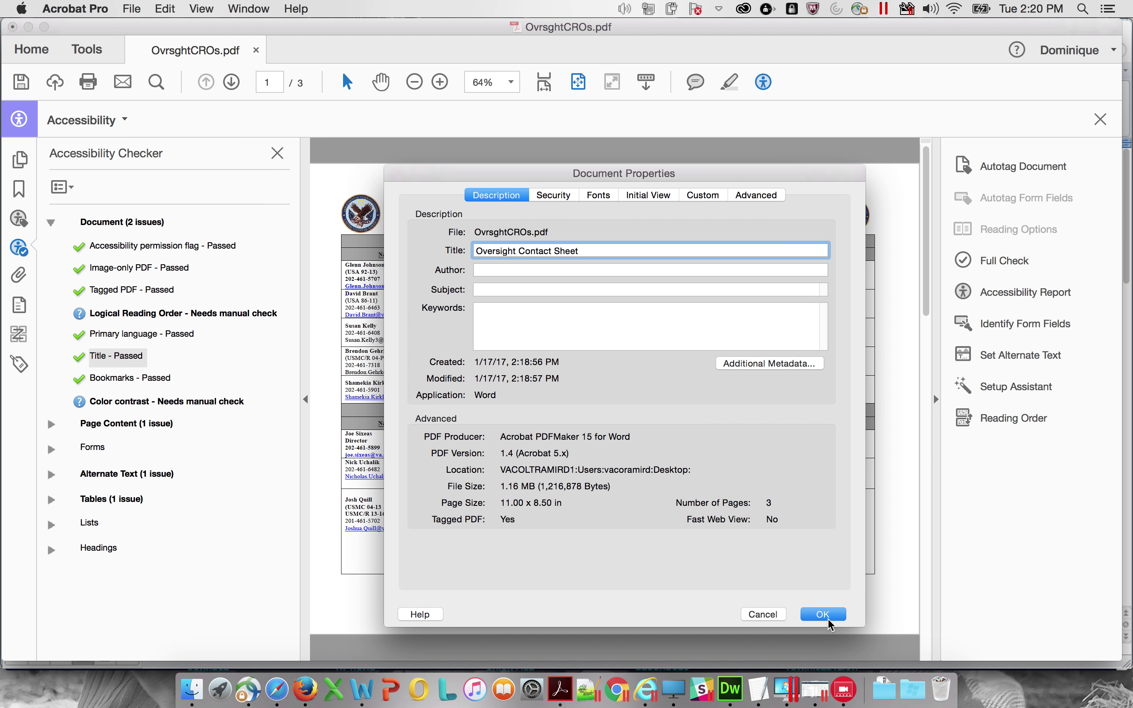
pyautogui.click(825, 615)
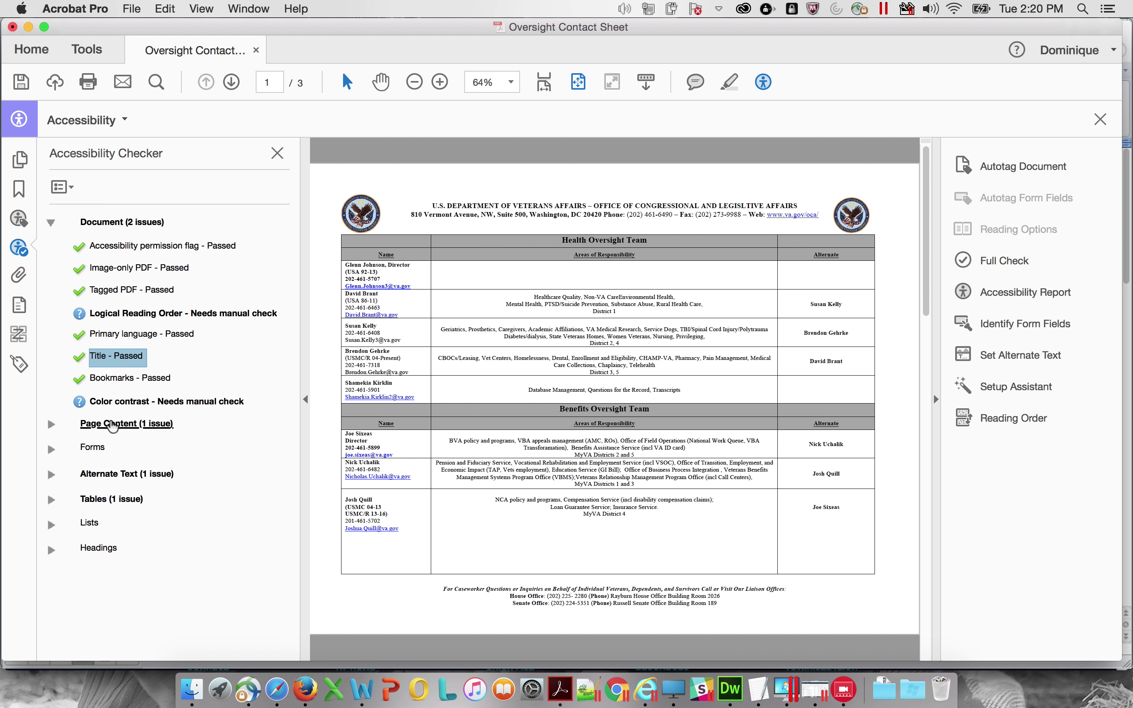
# Review the page content, alternate text and table check results, including the two elements under the failed table headers
pyautogui.click(52, 426)
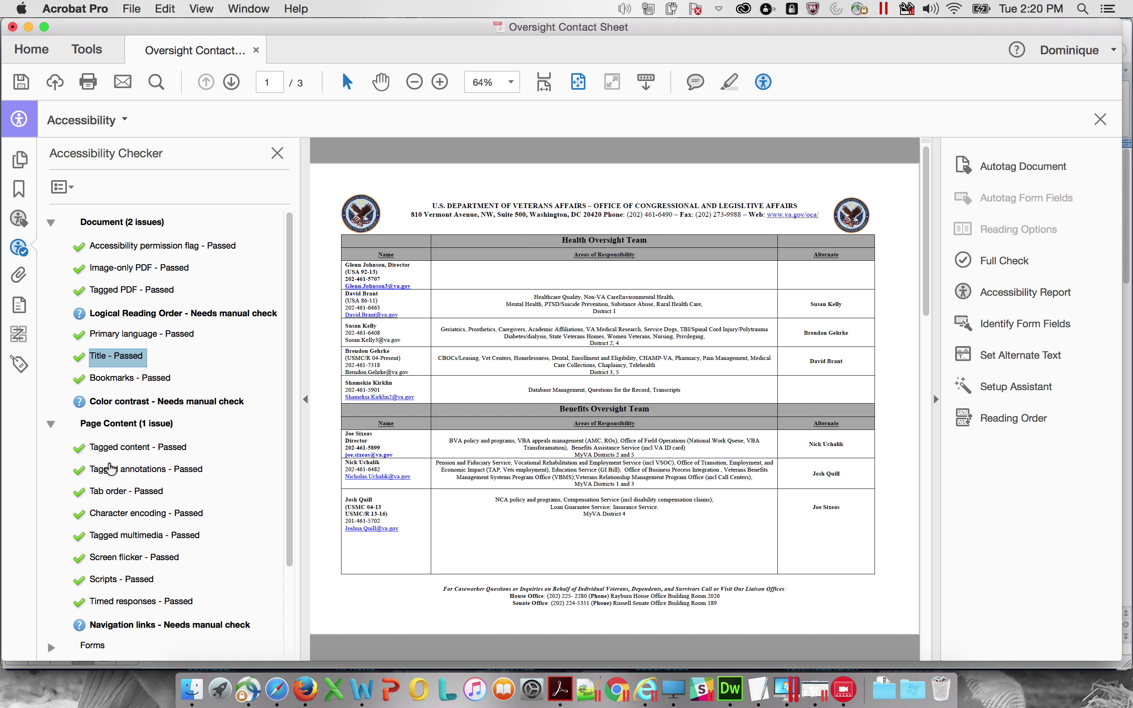
pyautogui.scroll(-3, 47, 641)
pyautogui.click(51, 566)
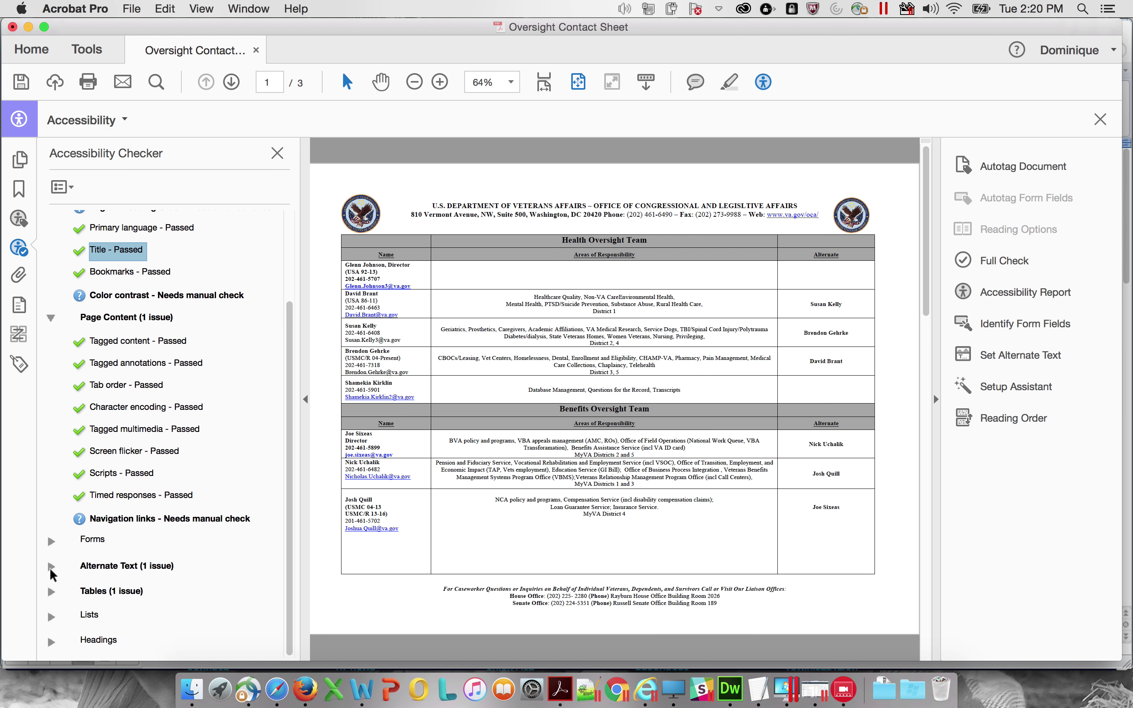
pyautogui.scroll(-3, 90, 522)
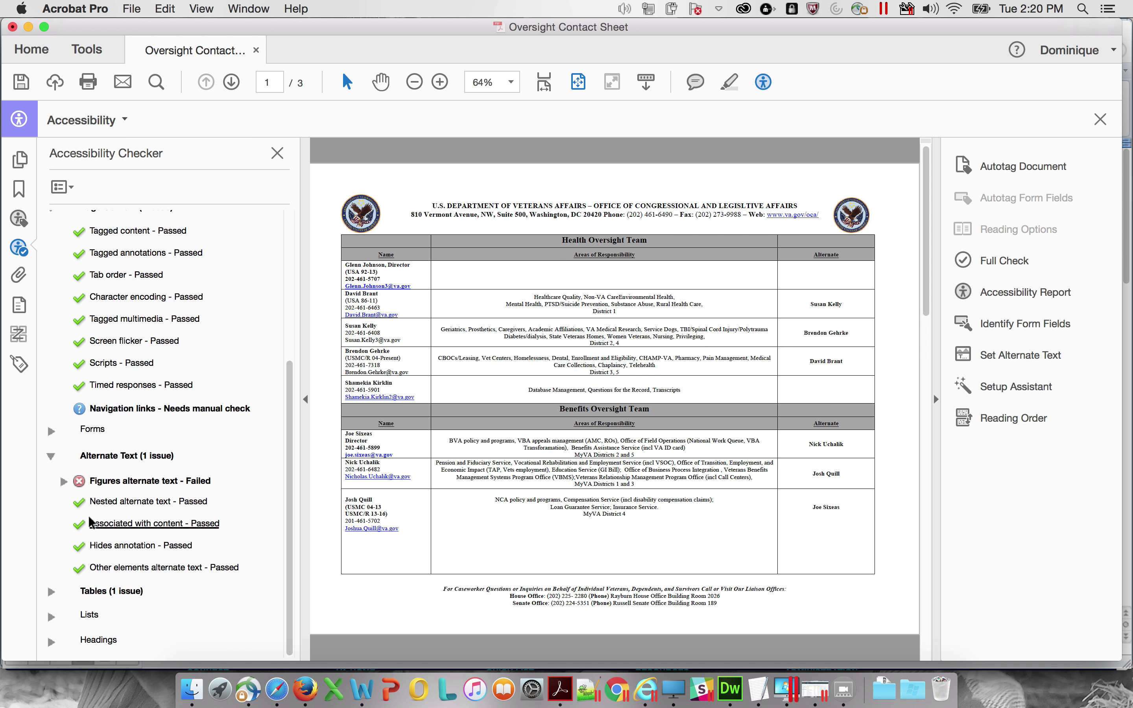
pyautogui.click(51, 590)
pyautogui.scroll(-3, 65, 594)
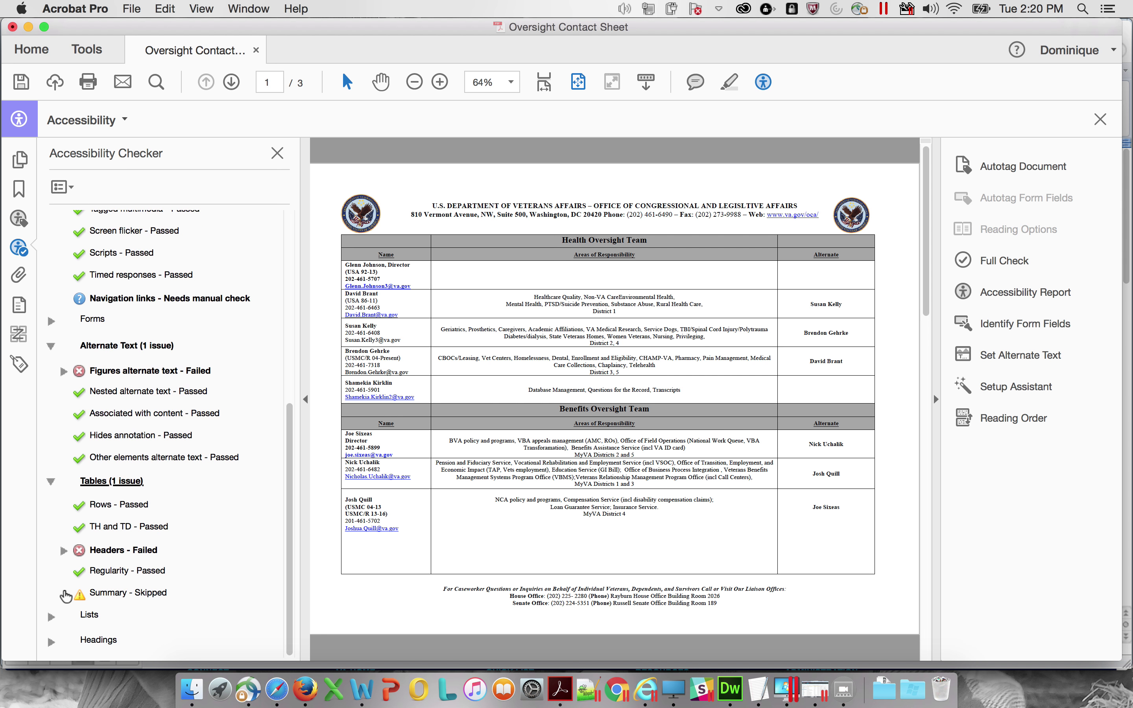
pyautogui.click(64, 550)
pyautogui.click(125, 576)
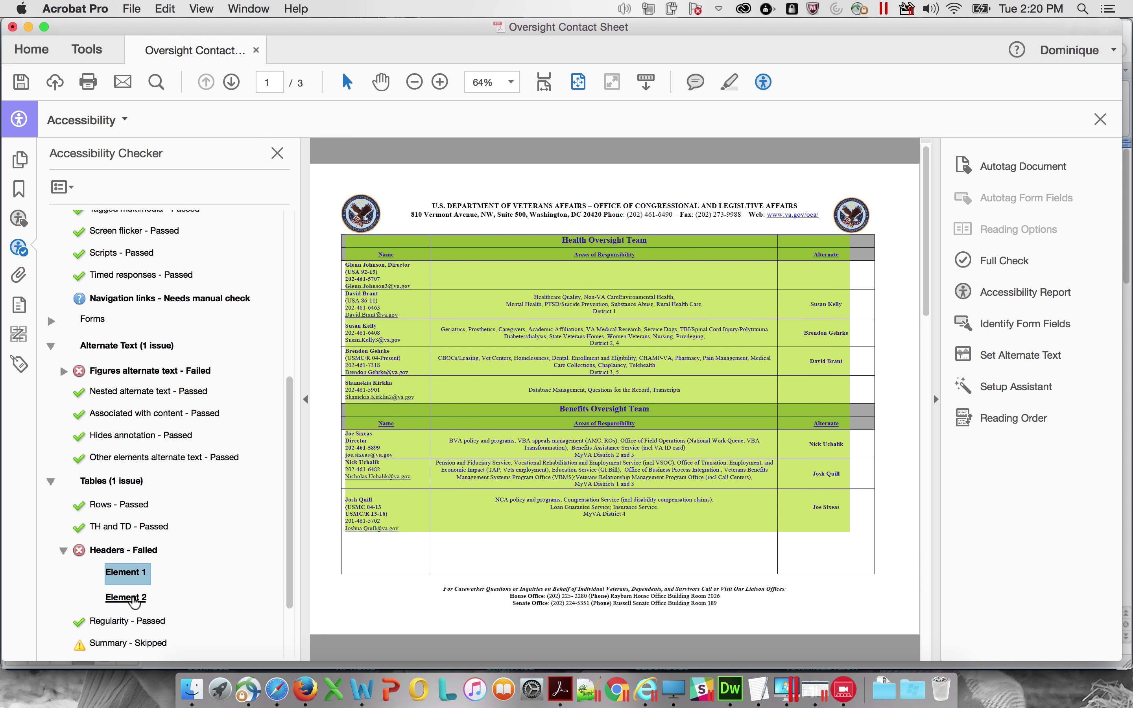
pyautogui.click(126, 597)
pyautogui.click(95, 551)
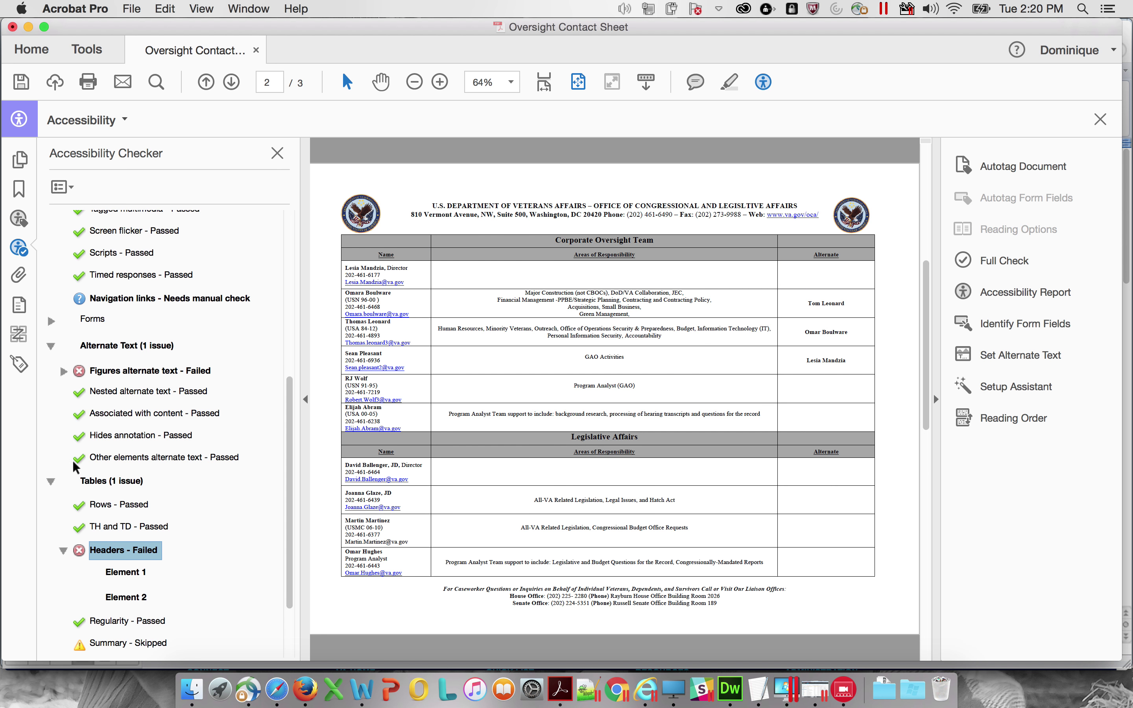
pyautogui.click(54, 482)
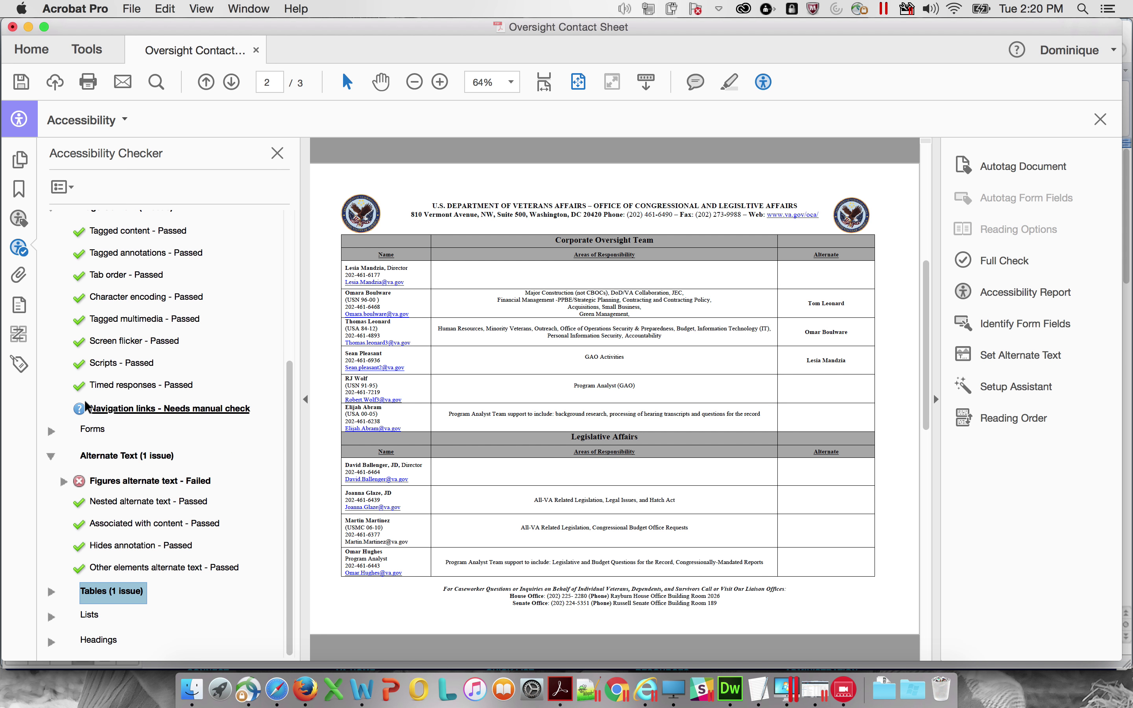
# Start fixing the failed figures' alternate text and enter VA Seal for images 1 and 2, the seals on page 1
pyautogui.click(63, 482)
pyautogui.scroll(-3, 120, 487)
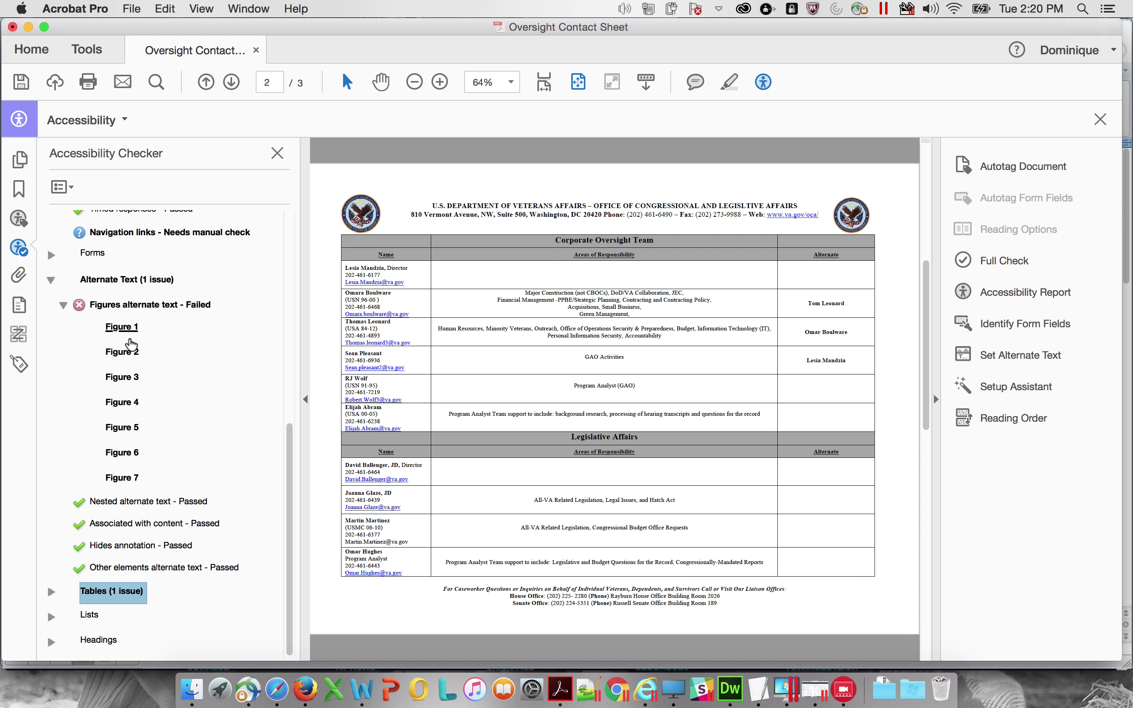
pyautogui.click(122, 327)
pyautogui.rightClick(146, 330)
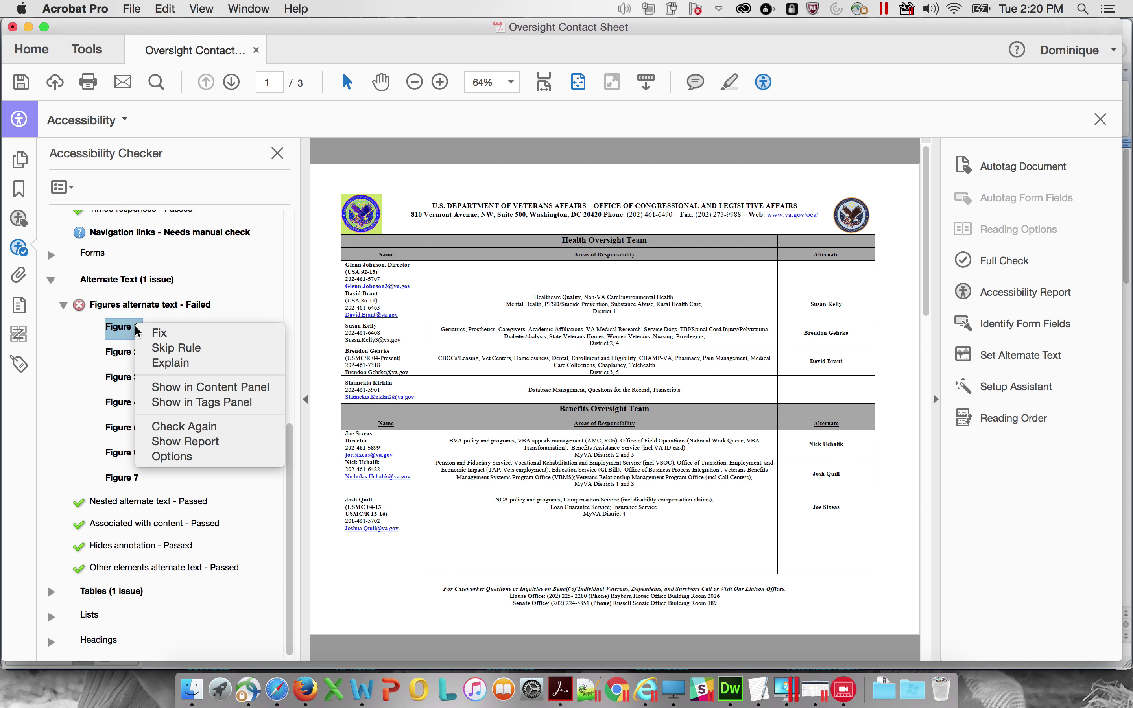
pyautogui.click(160, 332)
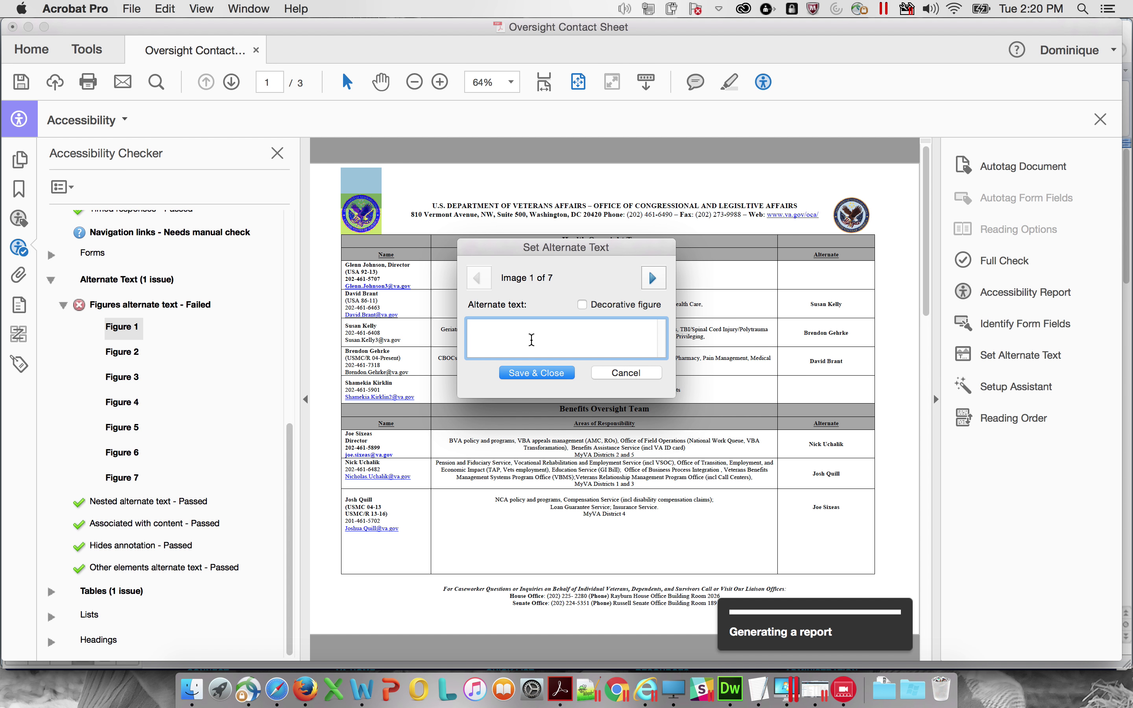
pyautogui.write('VA Seal')
pyautogui.press('super+a')
pyautogui.press('super+c')
pyautogui.click(652, 278)
pyautogui.press('super+v')
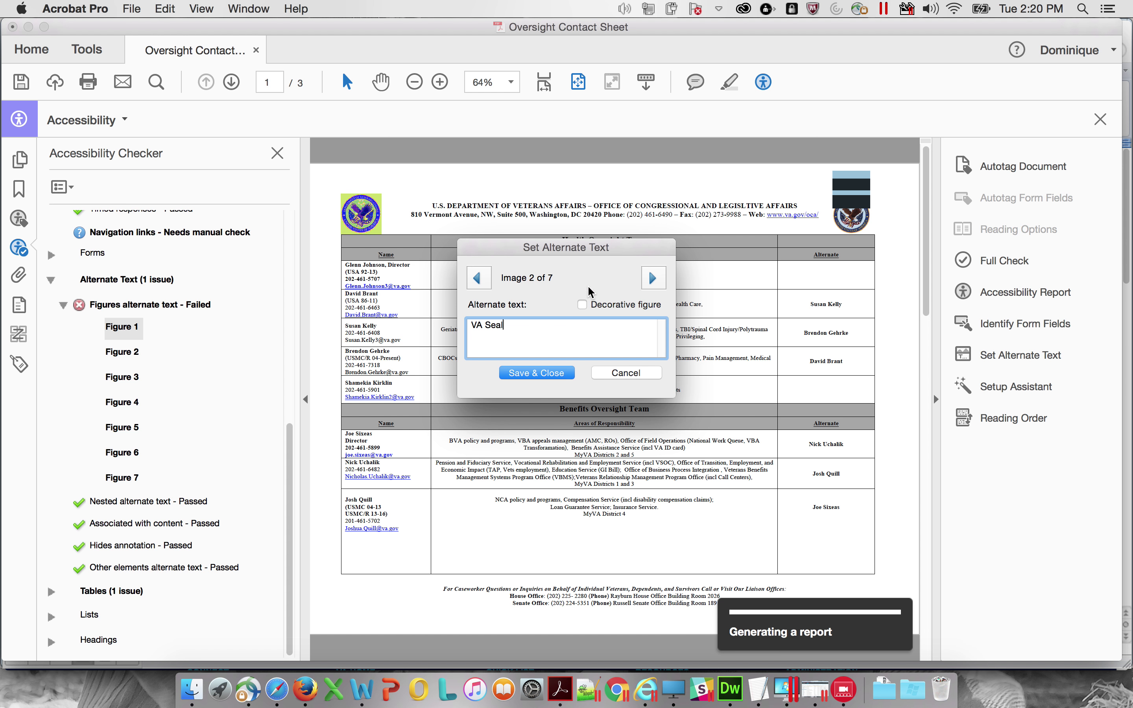
# Enter VA Seal as alternate text for images 3 and 4 and My VA Regional Map for image 5, and save the alternate texts
pyautogui.click(651, 278)
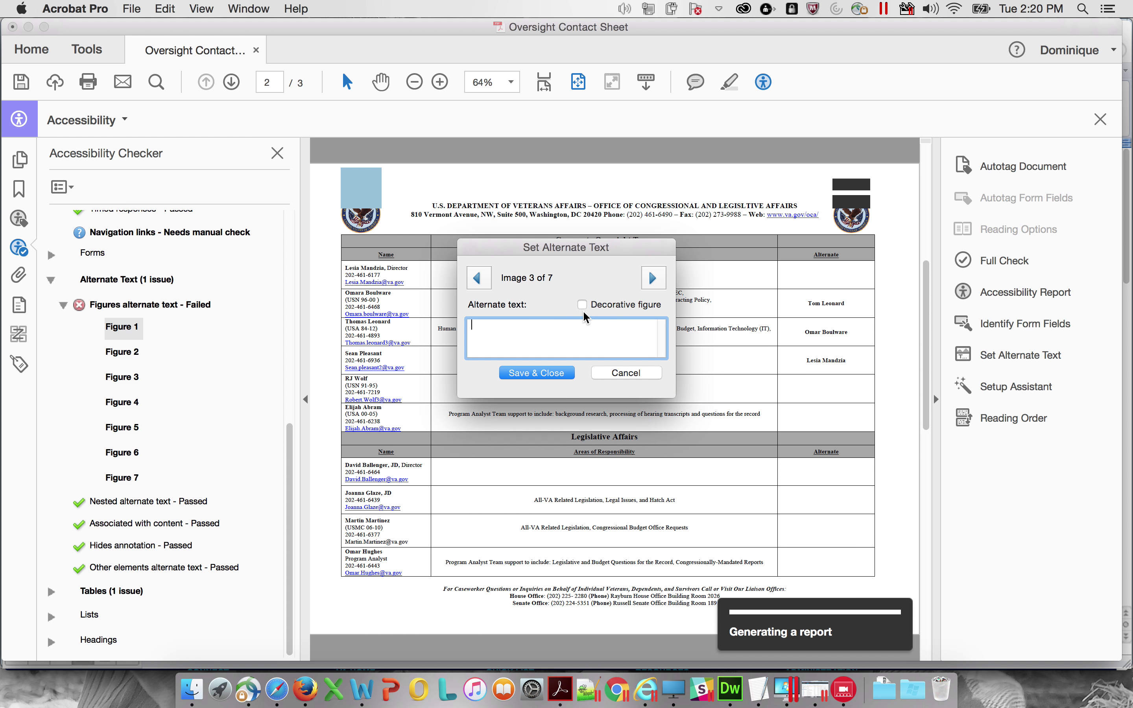
pyautogui.press('super+v')
pyautogui.click(652, 278)
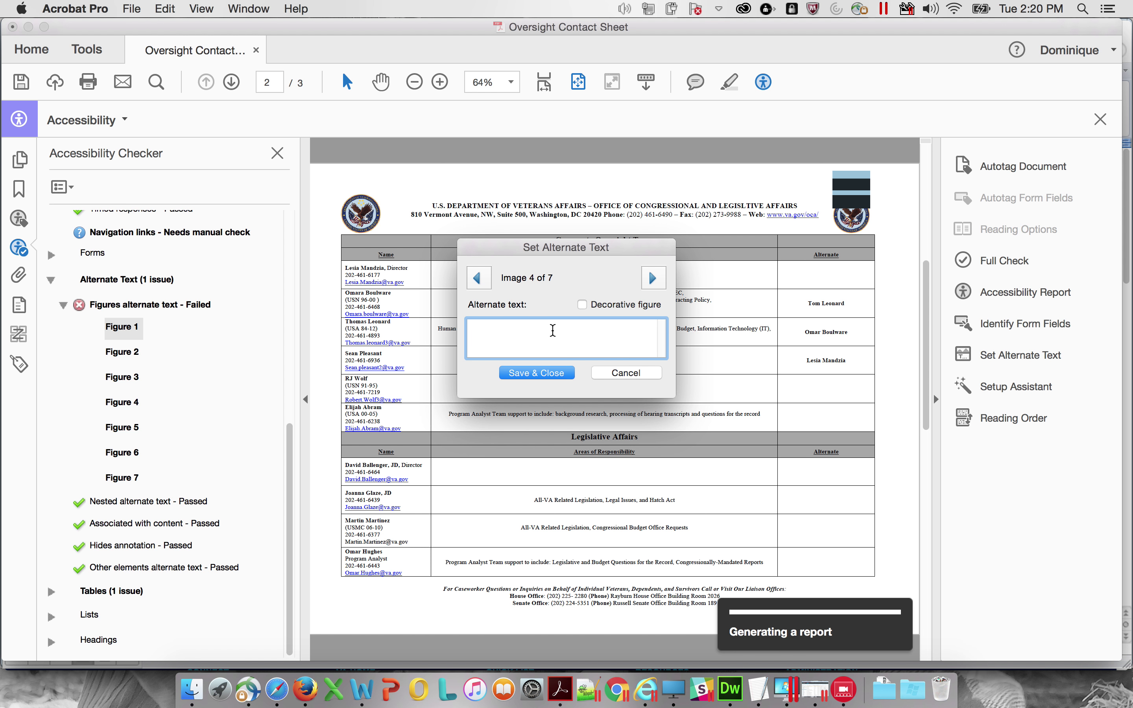
pyautogui.press('super+v')
pyautogui.click(652, 278)
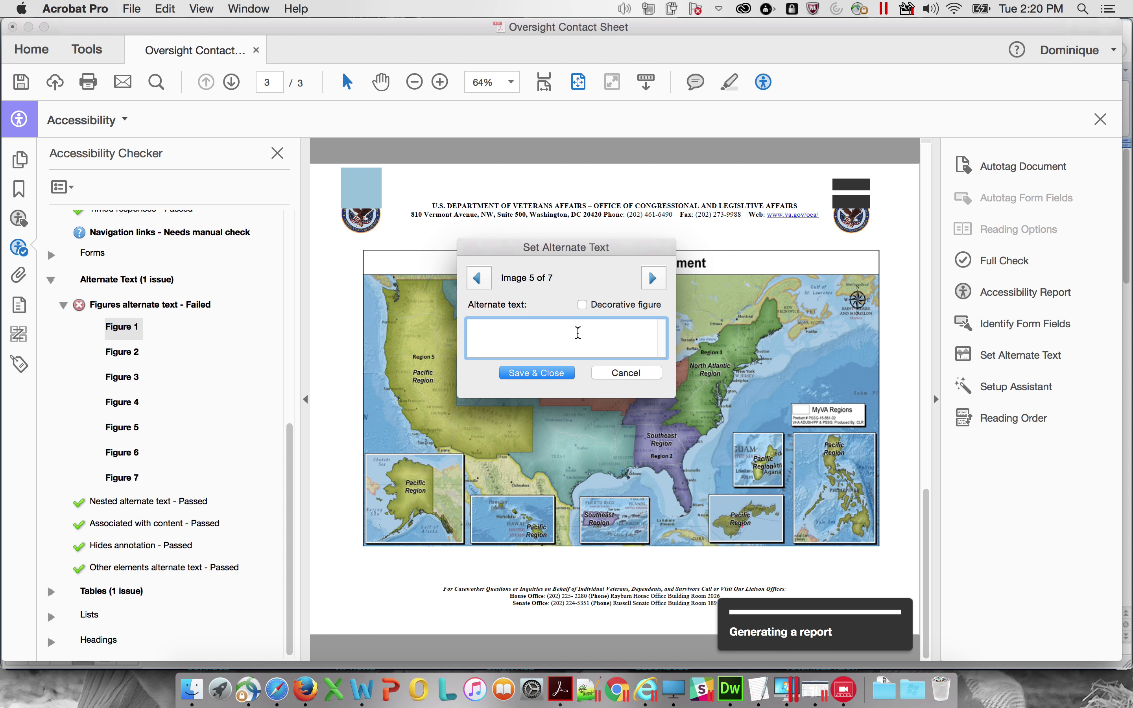
pyautogui.write('My VA Regional Mpap')
pyautogui.click(519, 373)
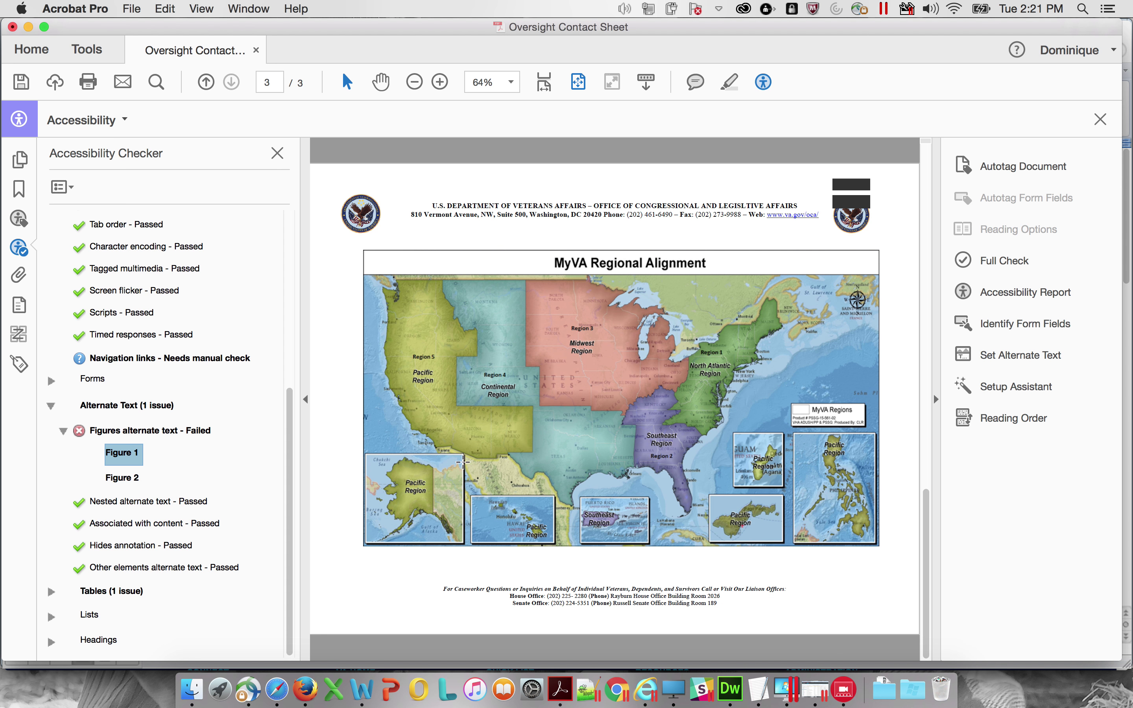
# Fix the two remaining failed figures on page 3 with the alternate texts VA Seal and My VA Regional Map, and save them
pyautogui.click(128, 479)
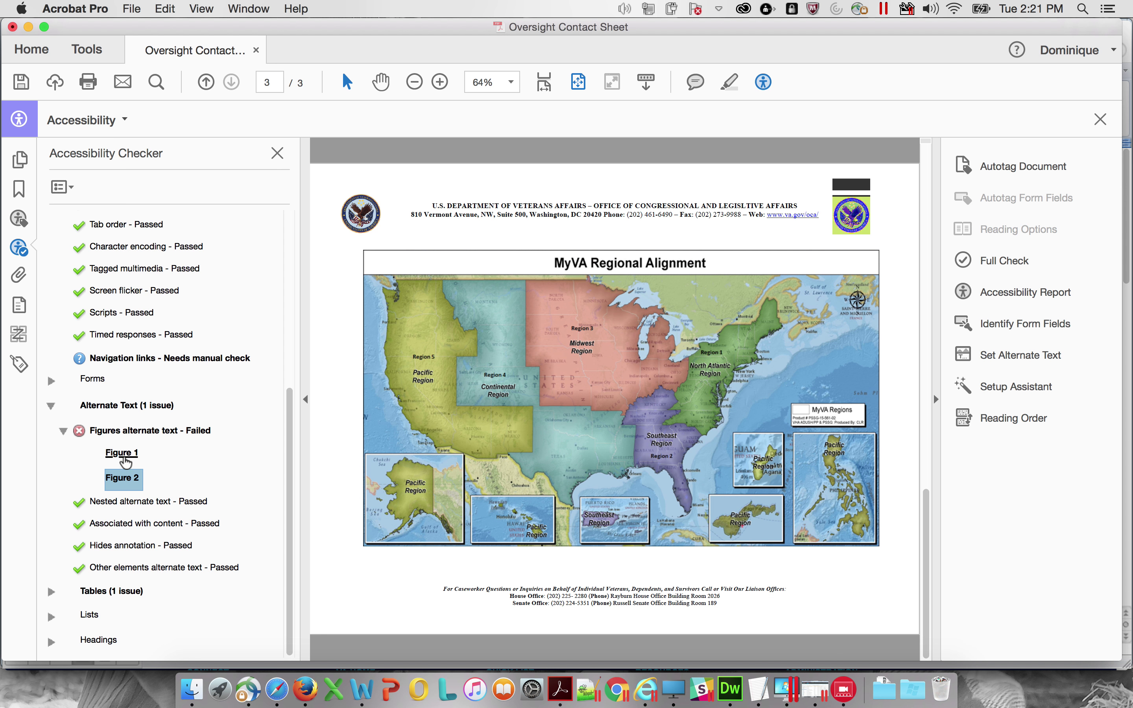
pyautogui.click(121, 462)
pyautogui.click(120, 475)
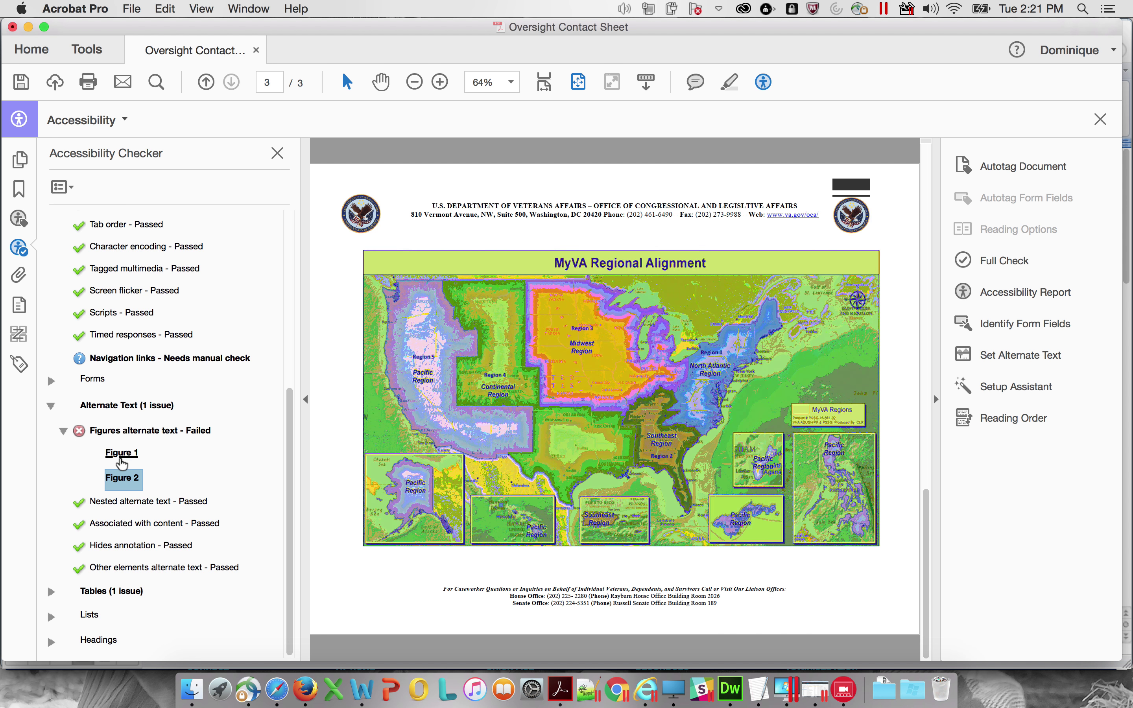
pyautogui.rightClick(124, 460)
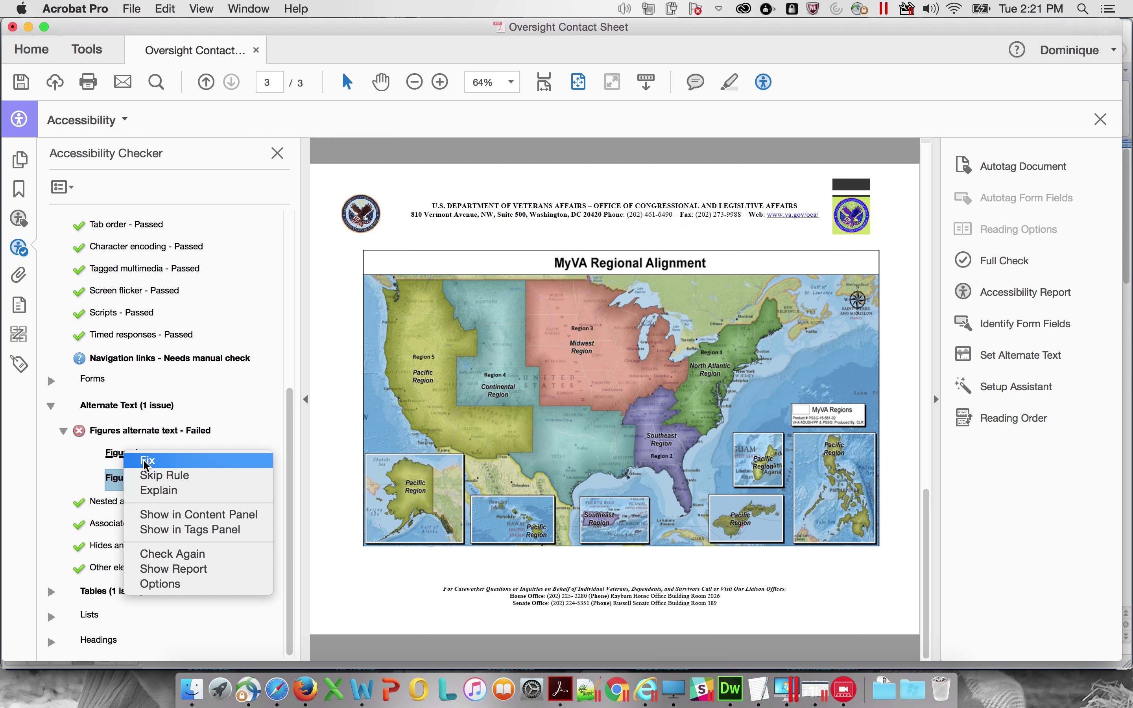
pyautogui.click(188, 454)
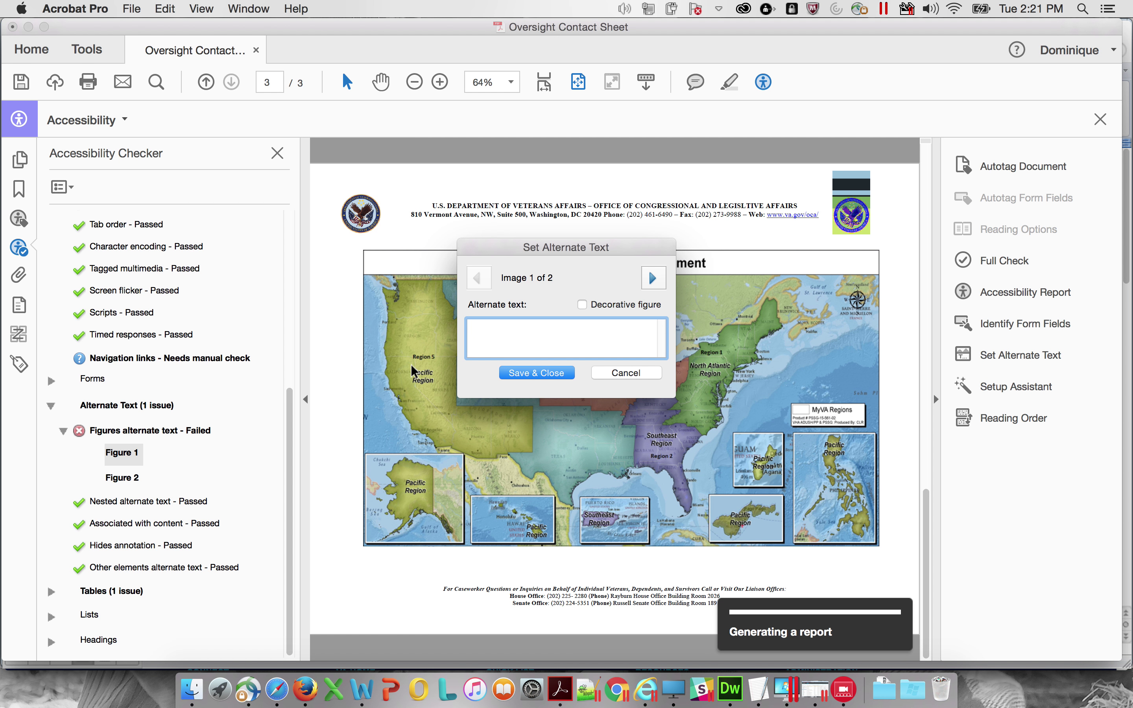
pyautogui.write('VA Se')
pyautogui.write('ak')
pyautogui.click(653, 281)
pyautogui.write('My ')
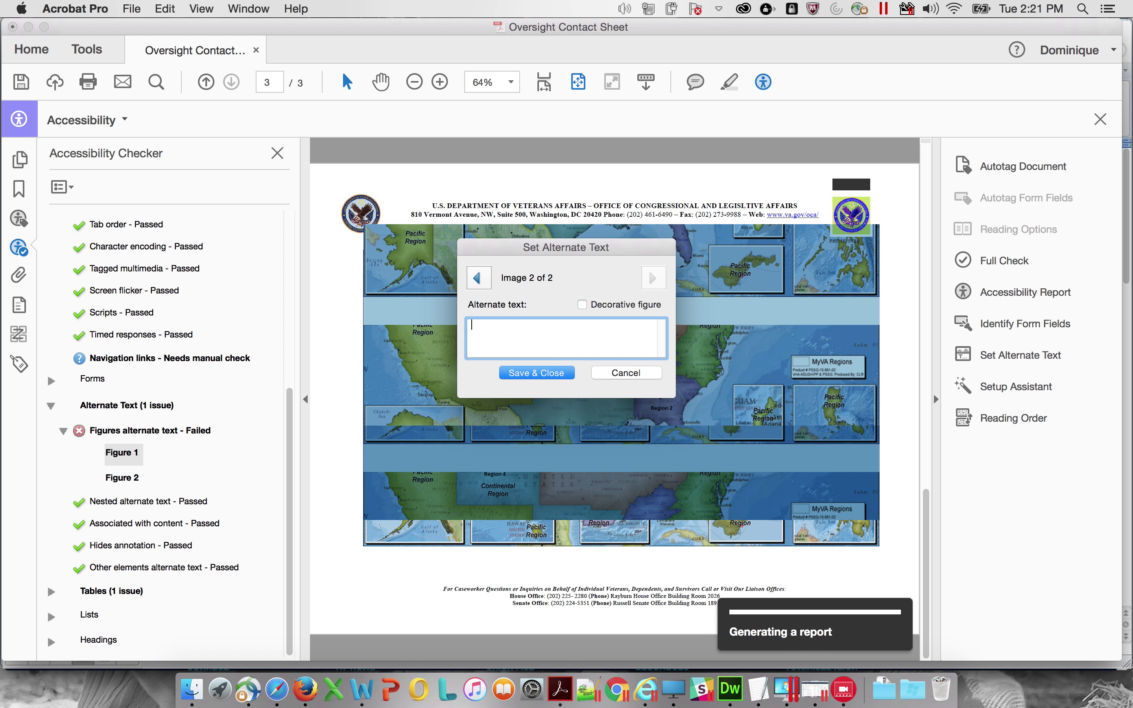
pyautogui.write('VA Regional Map')
pyautogui.click(527, 374)
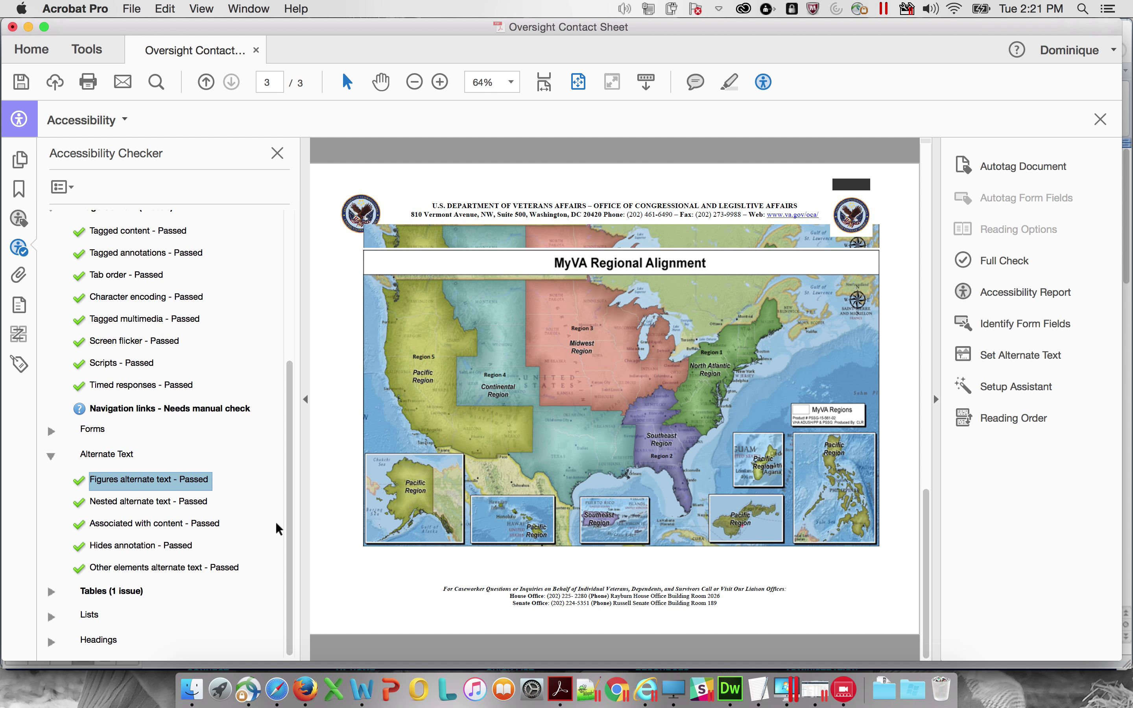
# Locate the tables behind Element 1 and Element 2 of the failed table headers check
pyautogui.scroll(1, 124, 524)
pyautogui.click(51, 613)
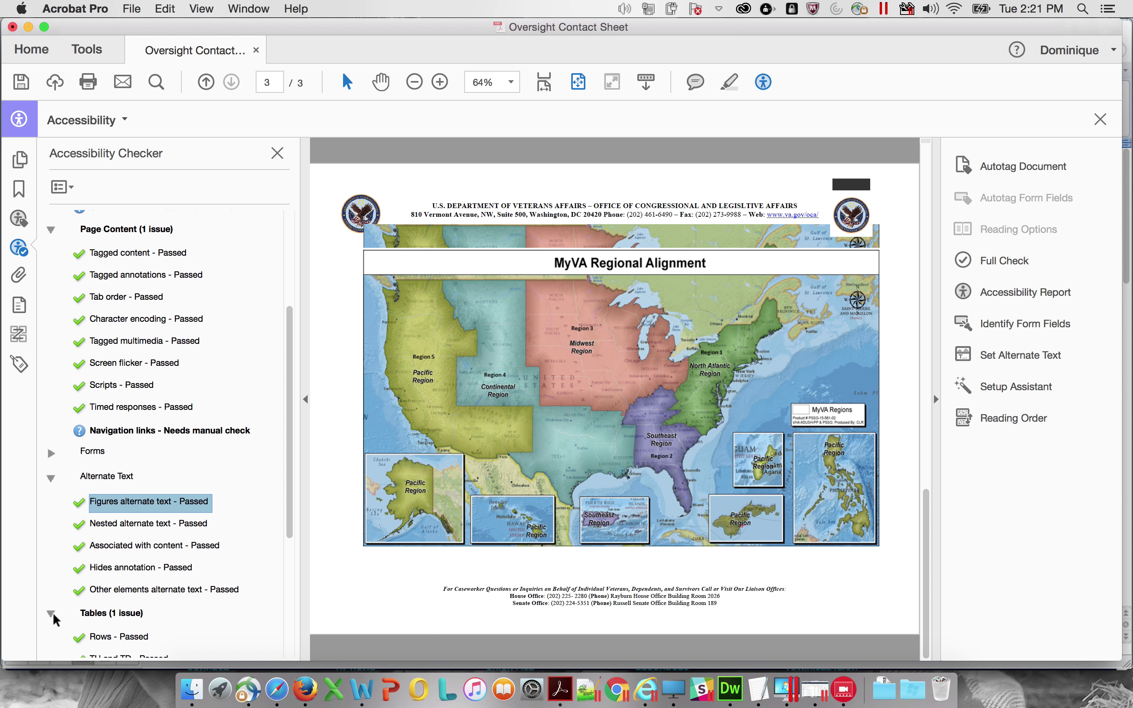
pyautogui.scroll(-8, 70, 606)
pyautogui.click(121, 522)
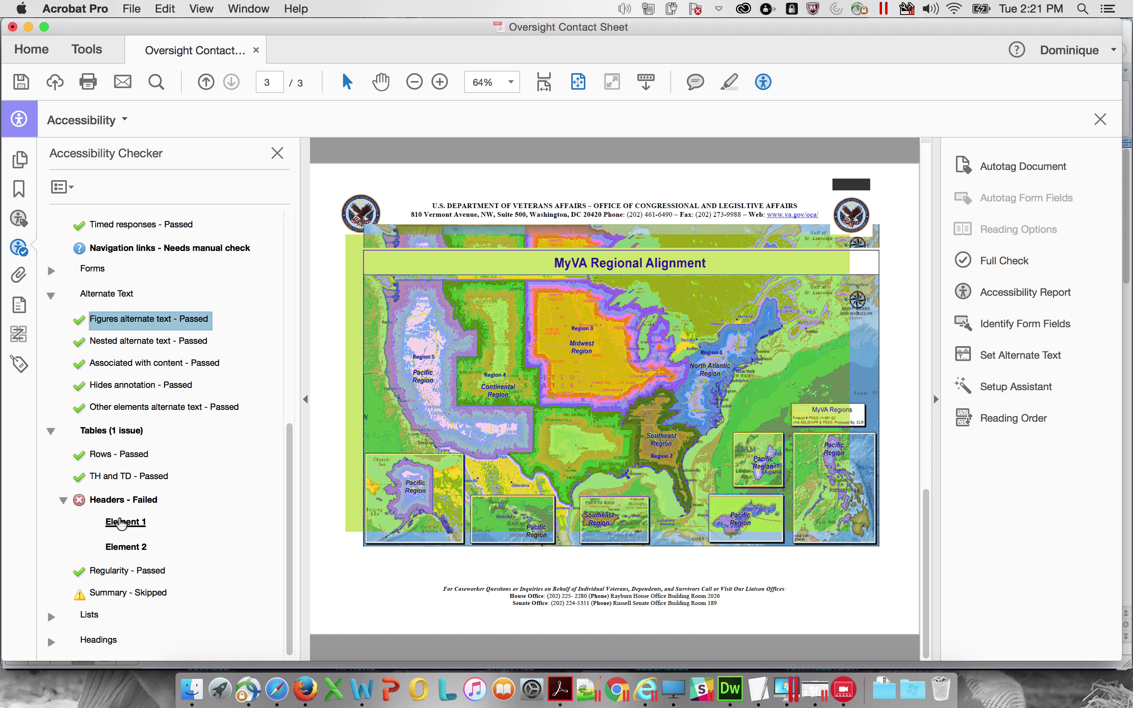
pyautogui.click(121, 522)
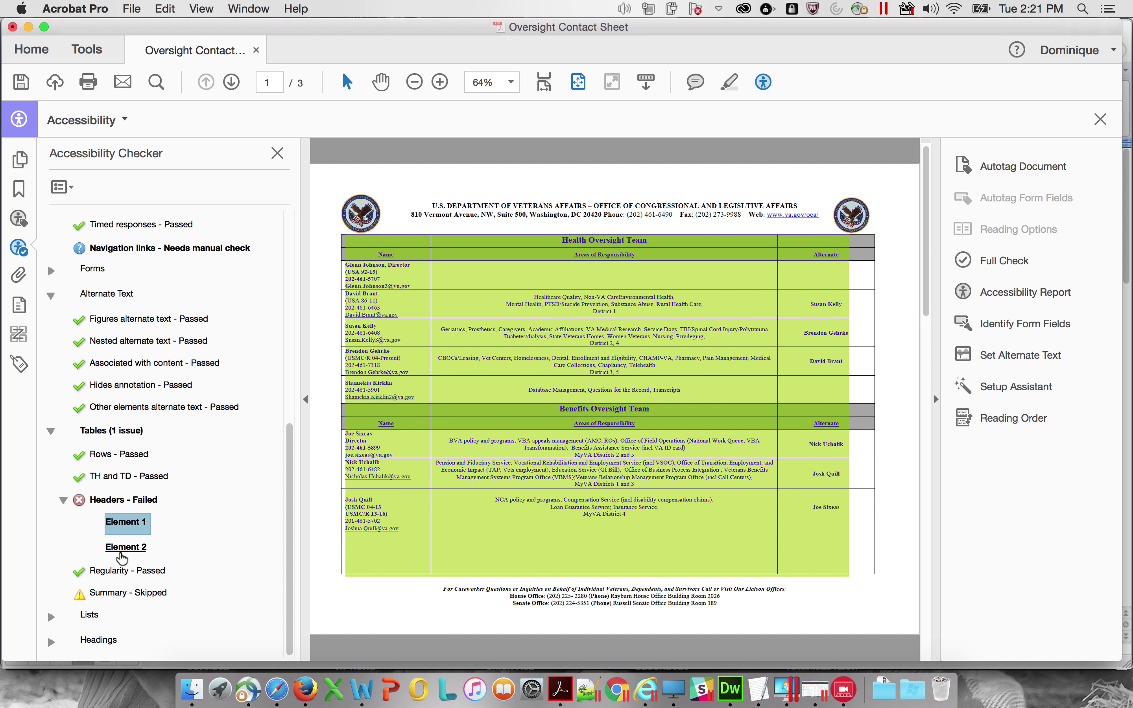
pyautogui.click(123, 547)
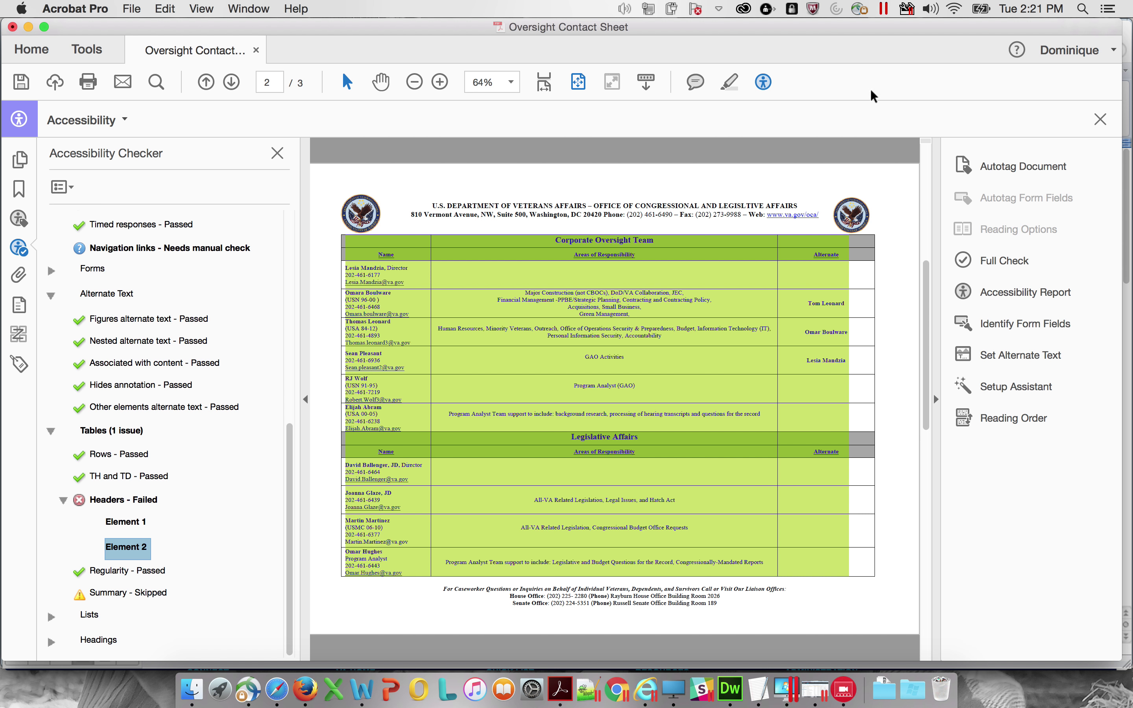
# Save the oversight contact sheet PDF, look through its pages, and close both the PDF and its Word source document
pyautogui.click(20, 82)
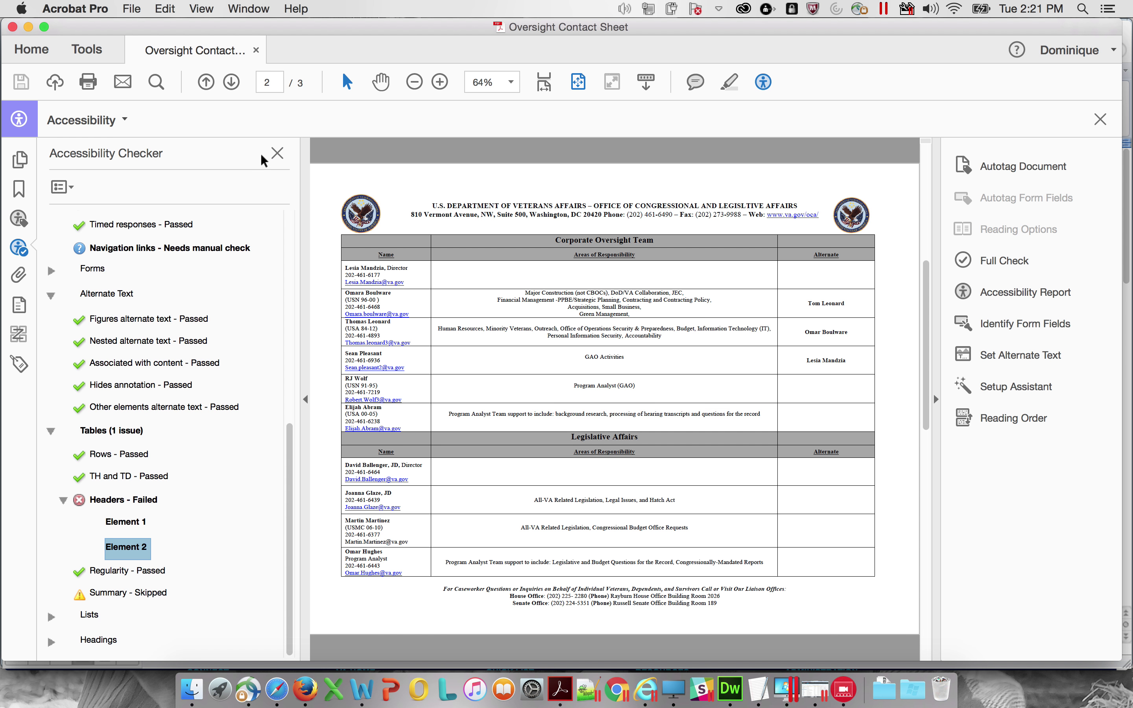
pyautogui.scroll(-2, 478, 271)
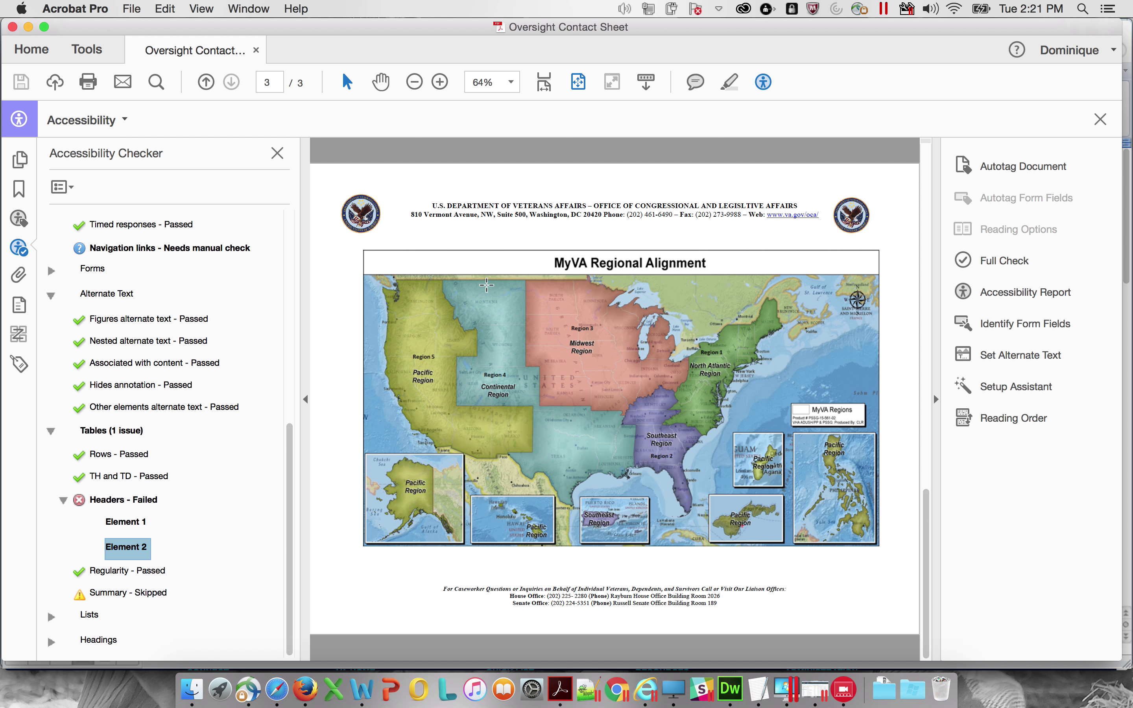
pyautogui.scroll(2, 486, 285)
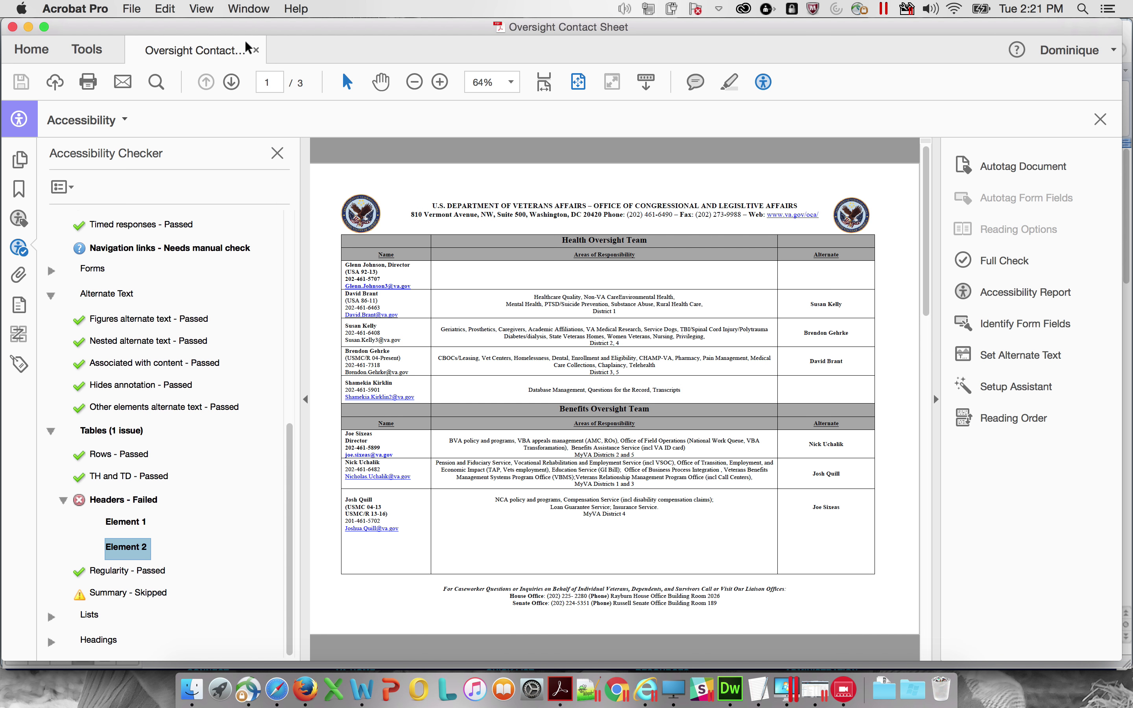
pyautogui.click(256, 50)
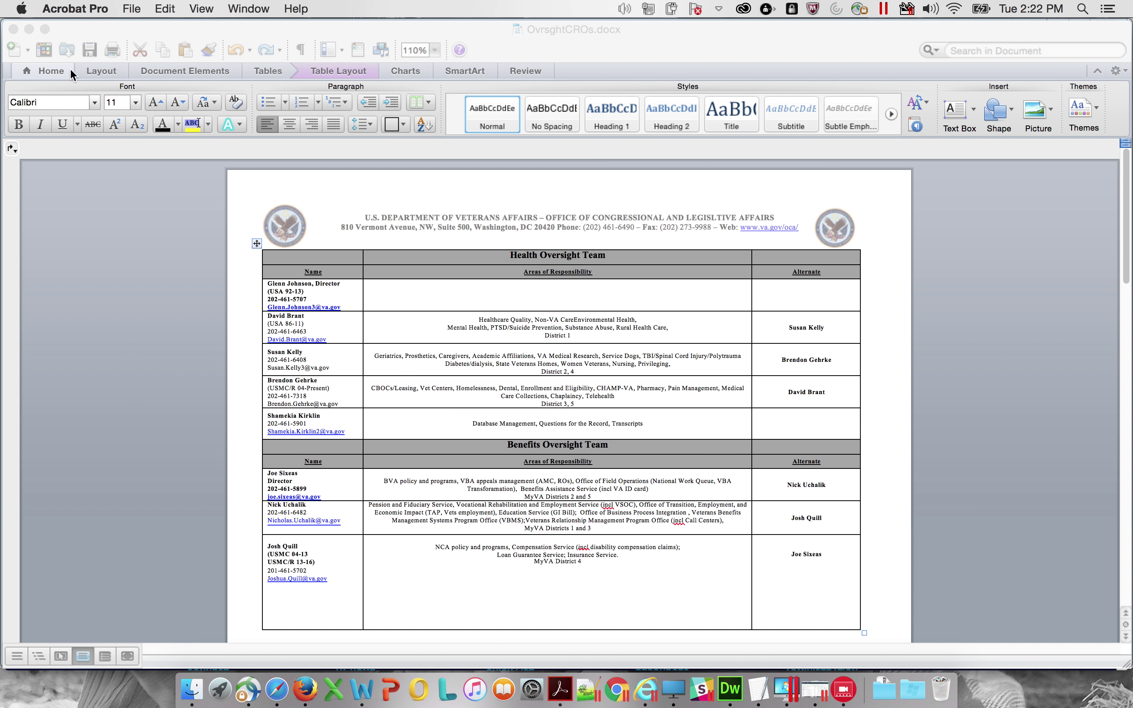
pyautogui.click(13, 29)
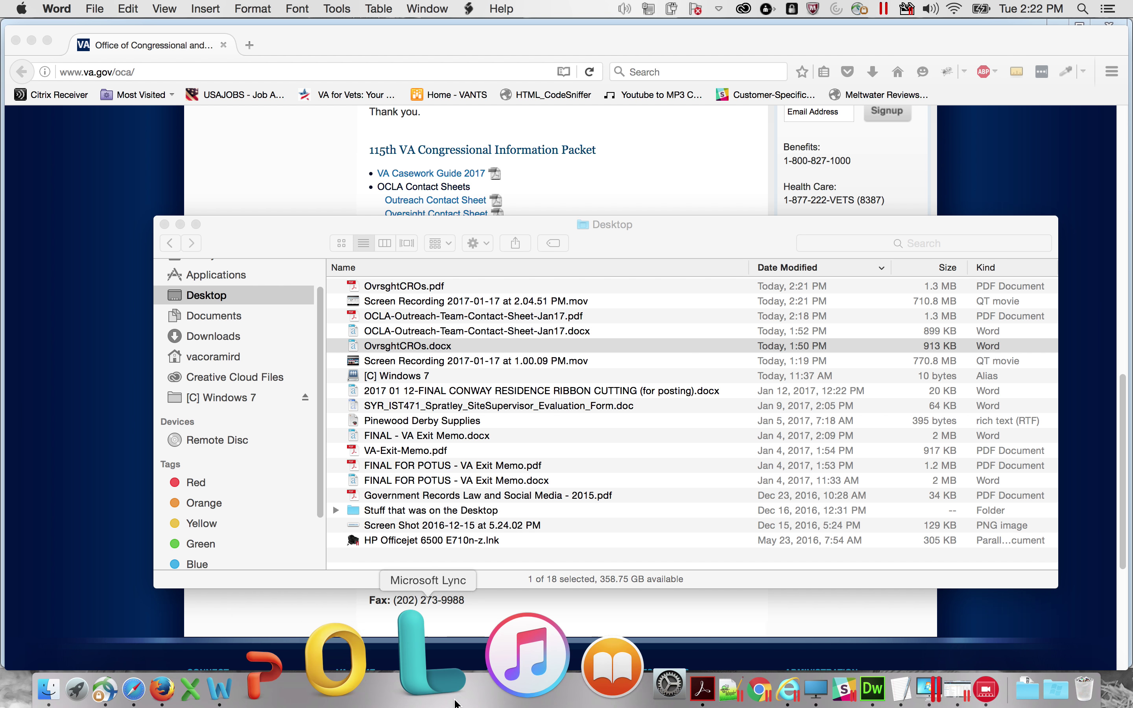
# Switch to TeamSite in Internet Explorer and reload the file list of the OCA docs folder
pyautogui.click(650, 696)
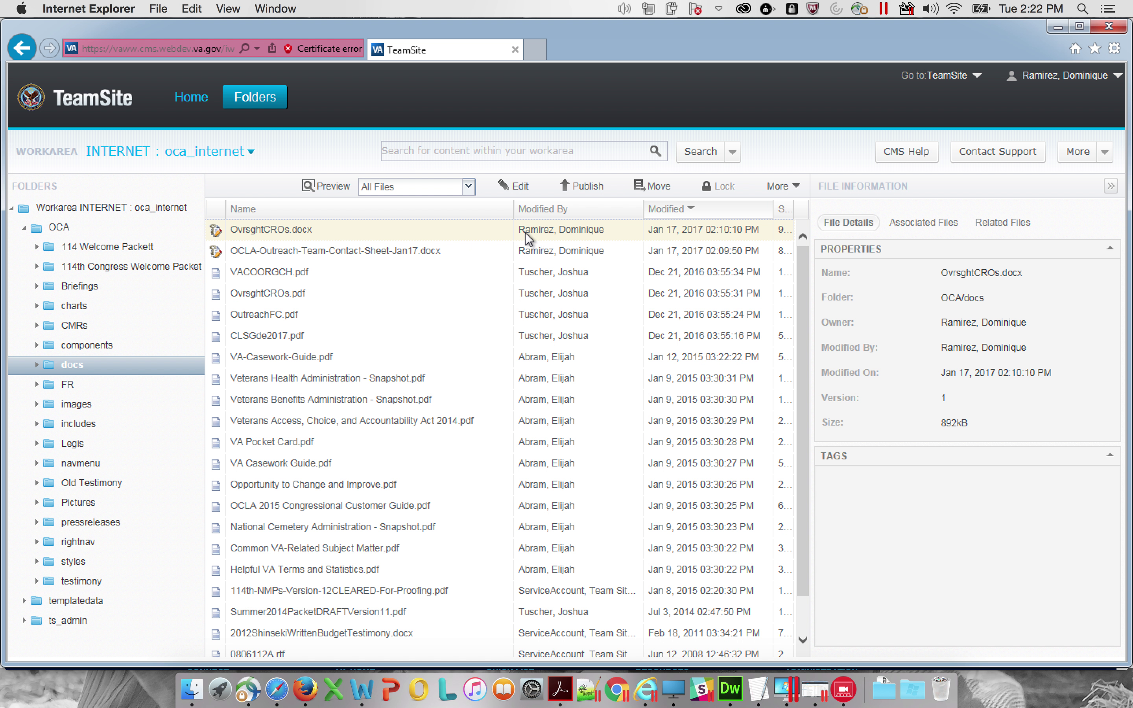
pyautogui.keyDown('shift'); pyautogui.click(423, 255); pyautogui.keyUp('shift')
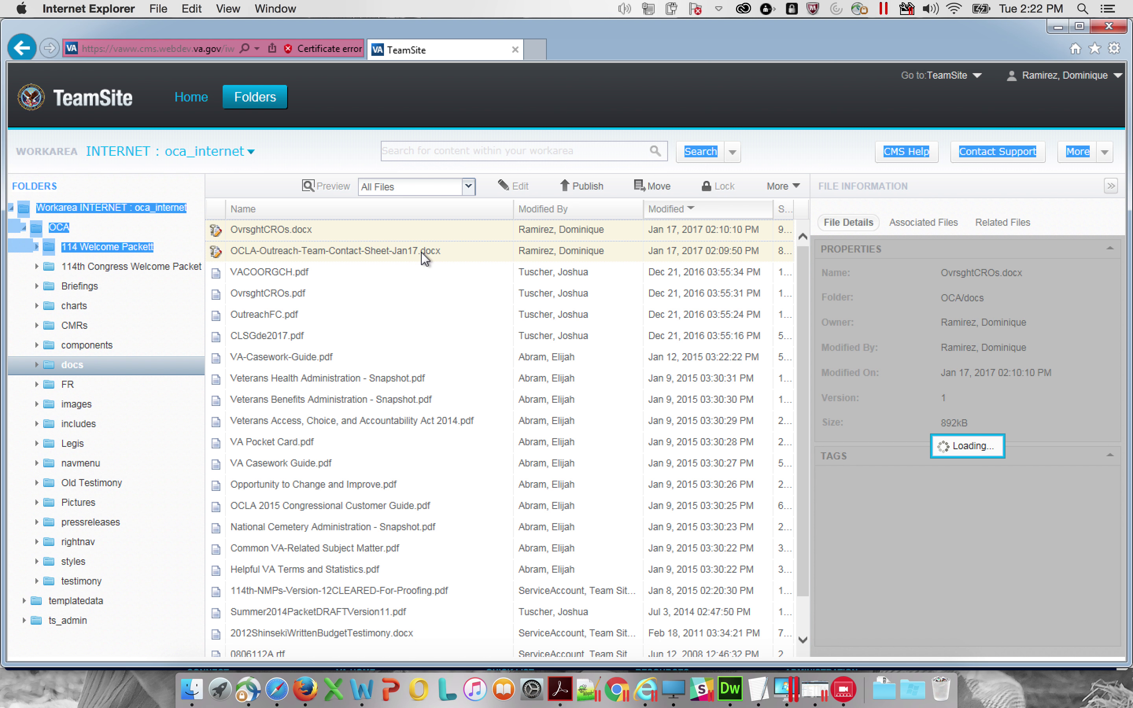
pyautogui.click(396, 278)
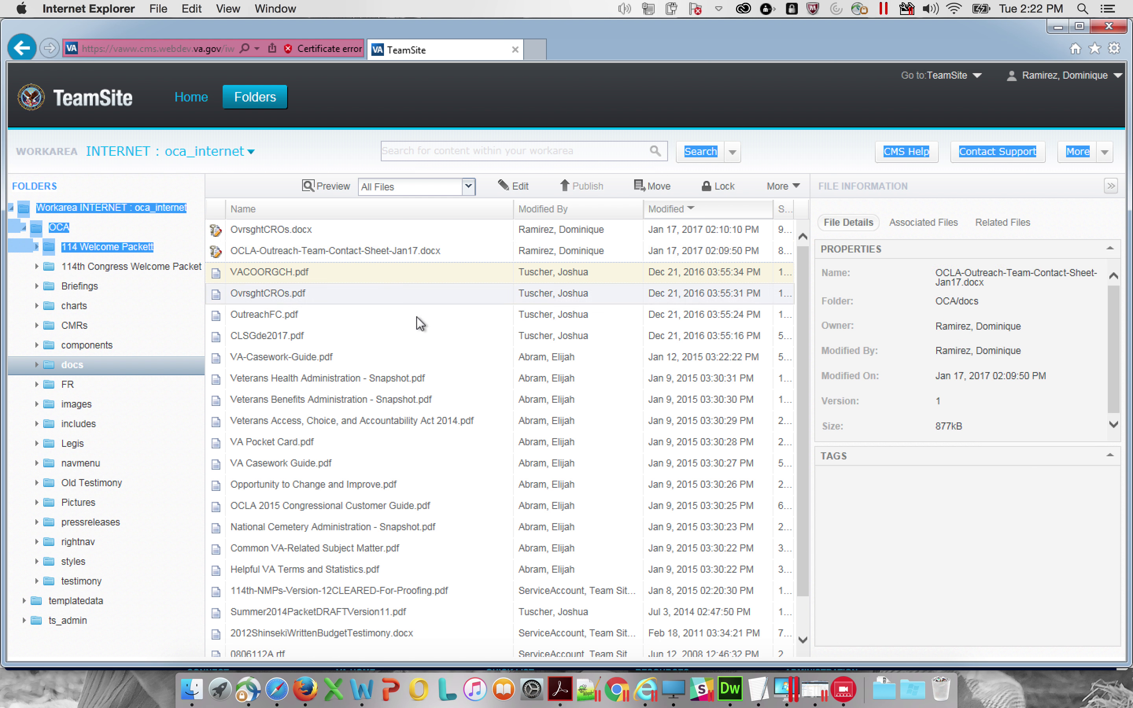
pyautogui.click(165, 226)
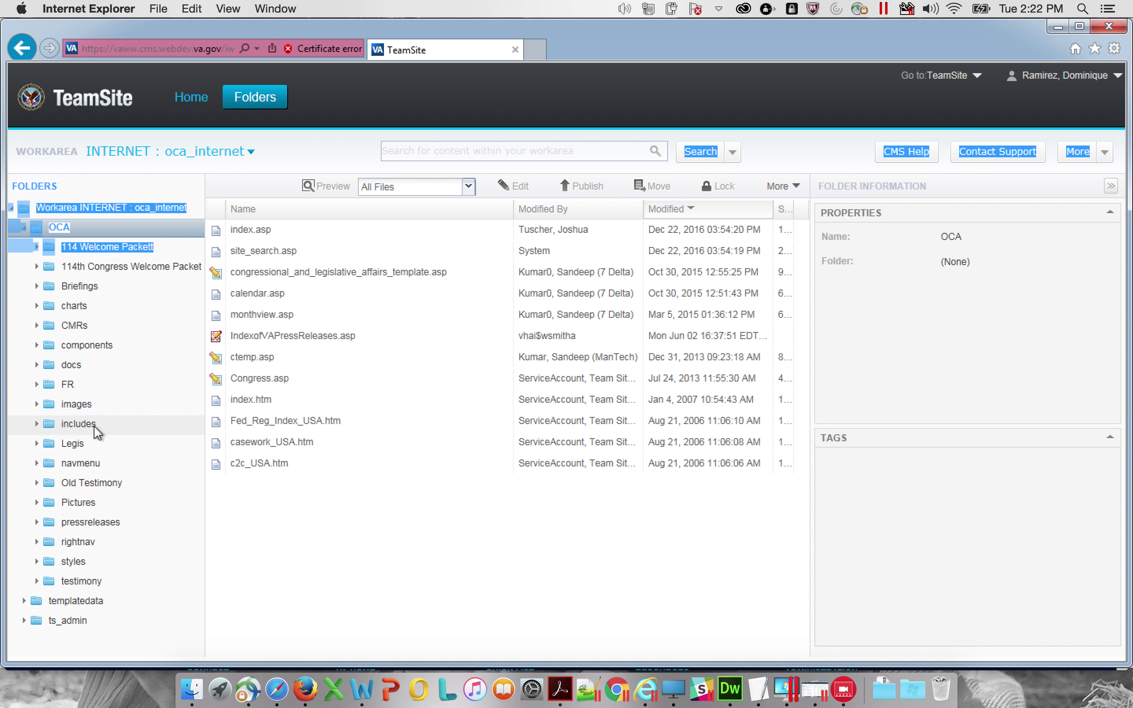
pyautogui.click(73, 364)
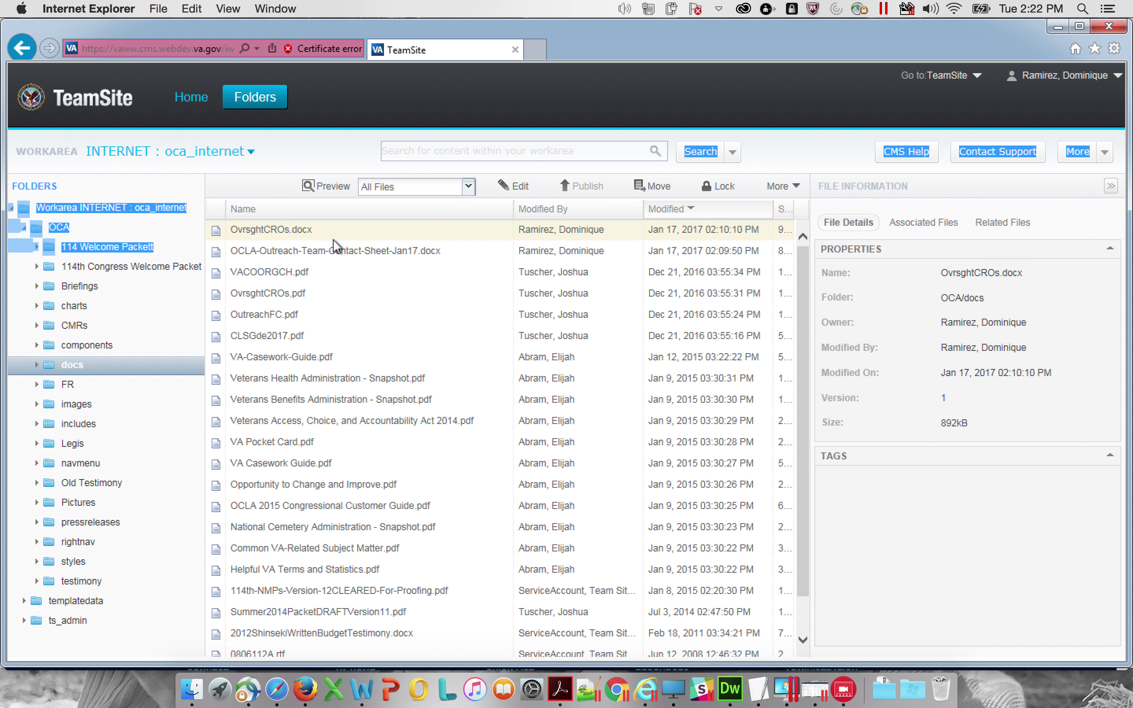
# Delete OvrsghtCROs.docx from the docs folder and confirm the deletion
pyautogui.click(359, 251)
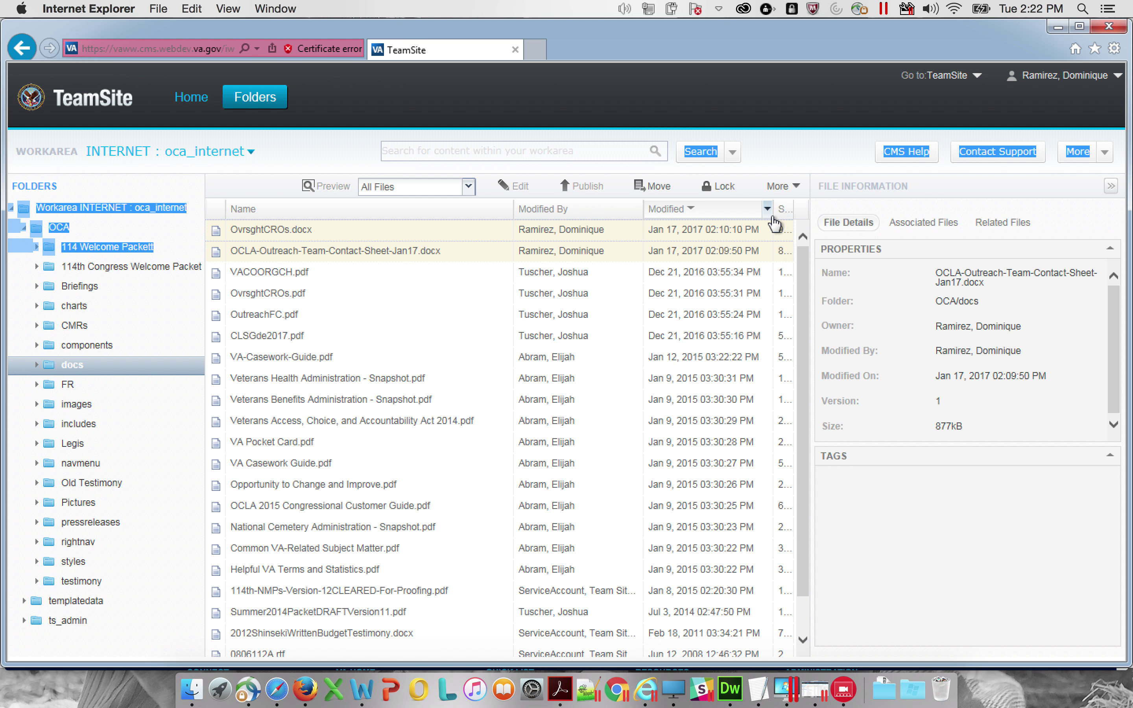
pyautogui.click(789, 189)
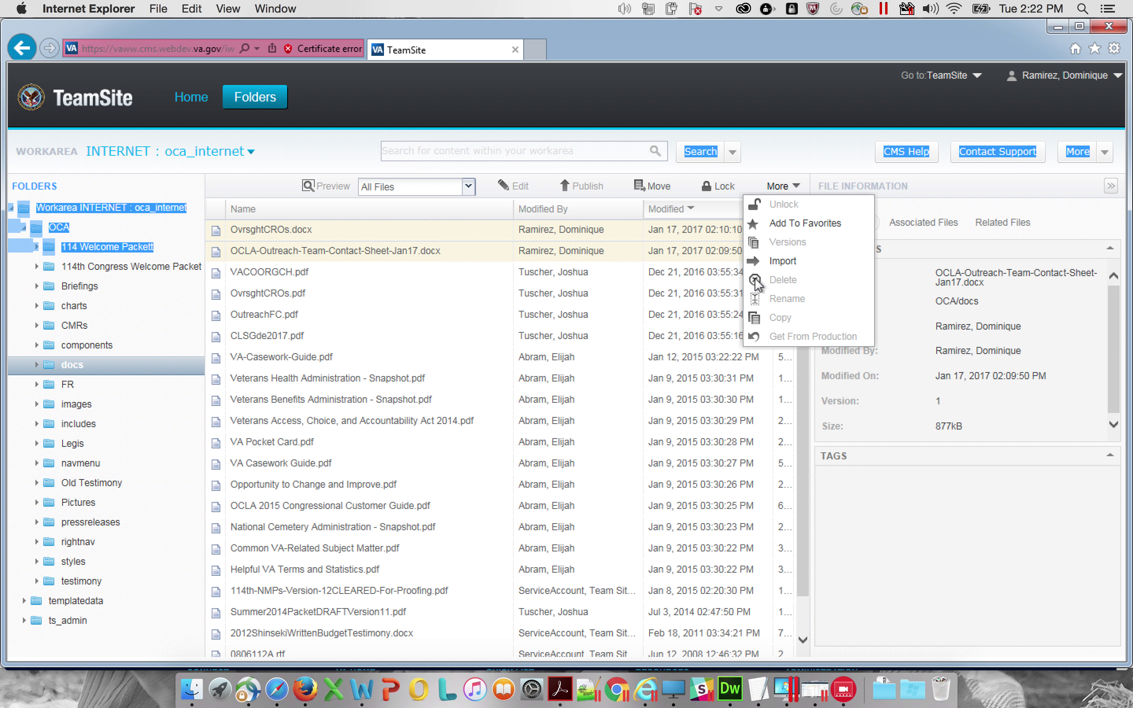
pyautogui.click(321, 232)
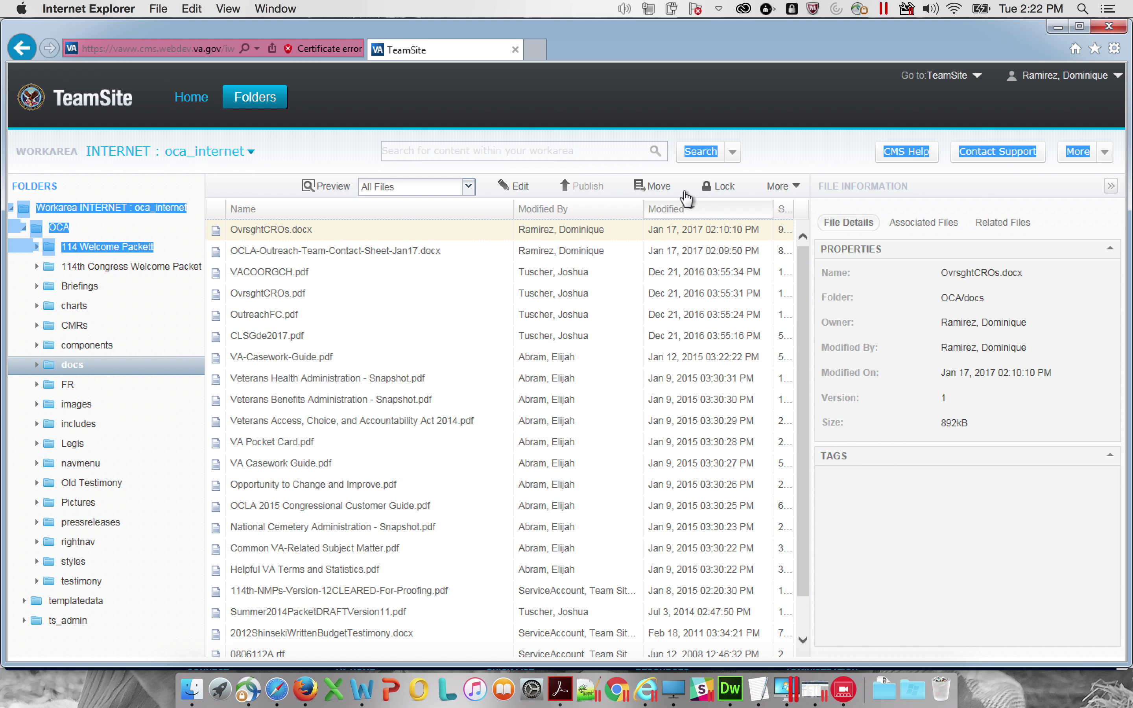
pyautogui.click(792, 187)
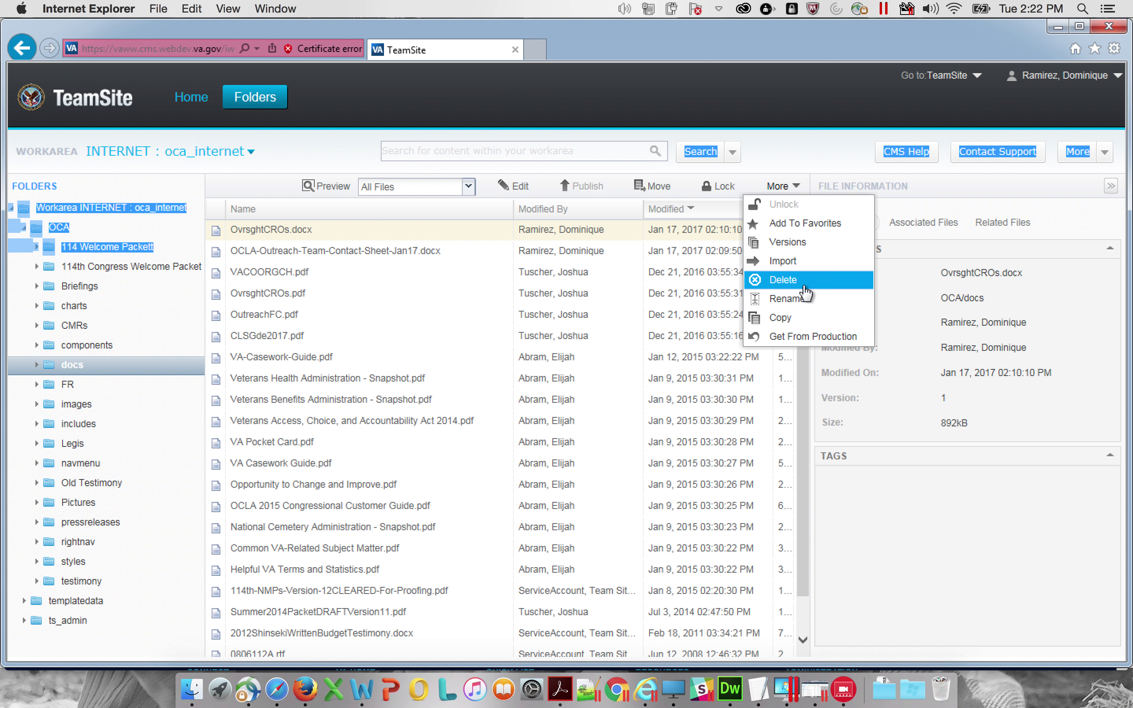
pyautogui.click(777, 280)
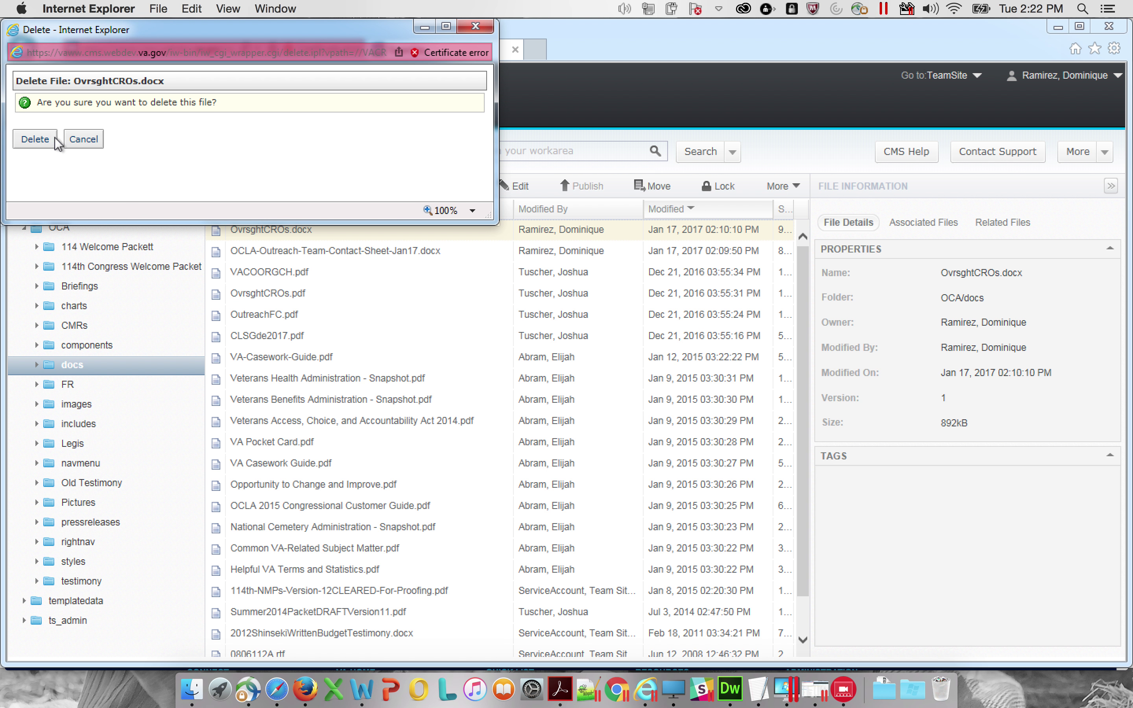
pyautogui.press('Return')
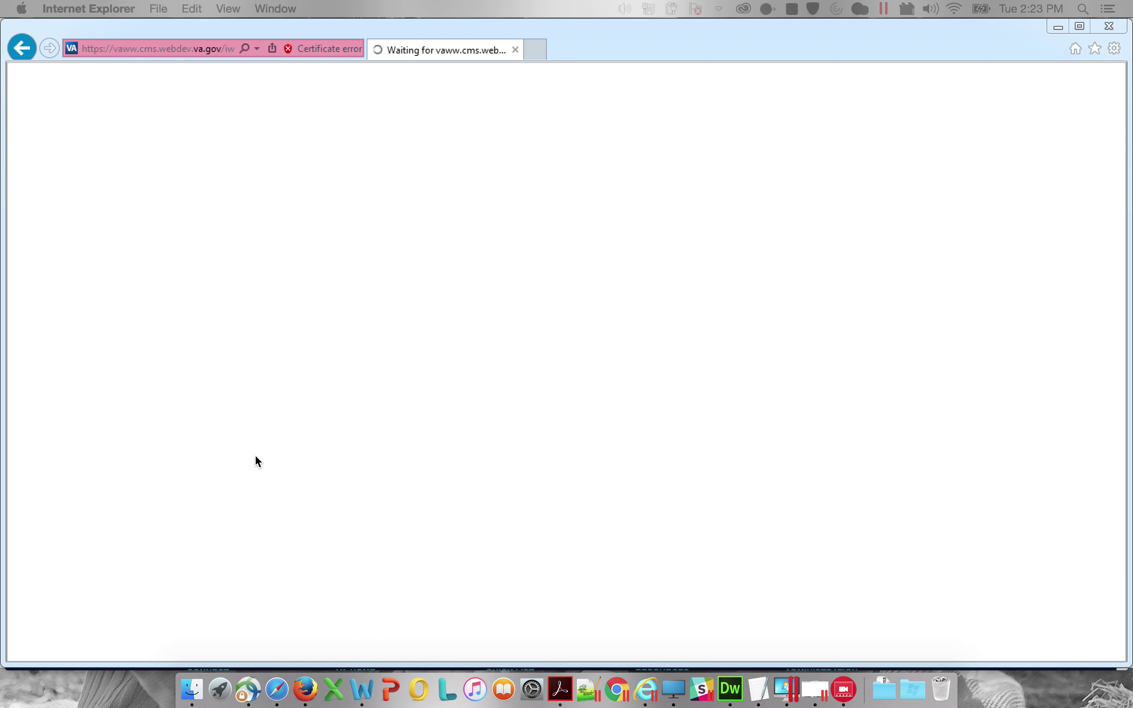
pyautogui.click(412, 399)
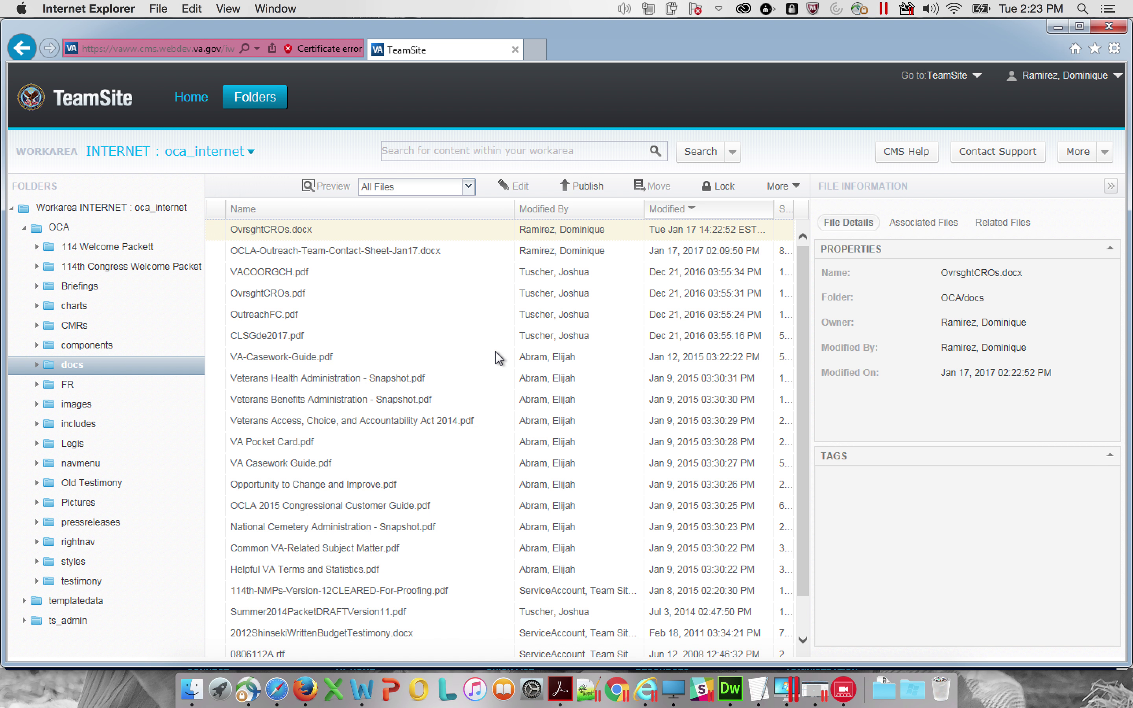
# Delete OCLA-Outreach-Team-Contact-Sheet-Jan17.docx from the docs folder
pyautogui.click(399, 256)
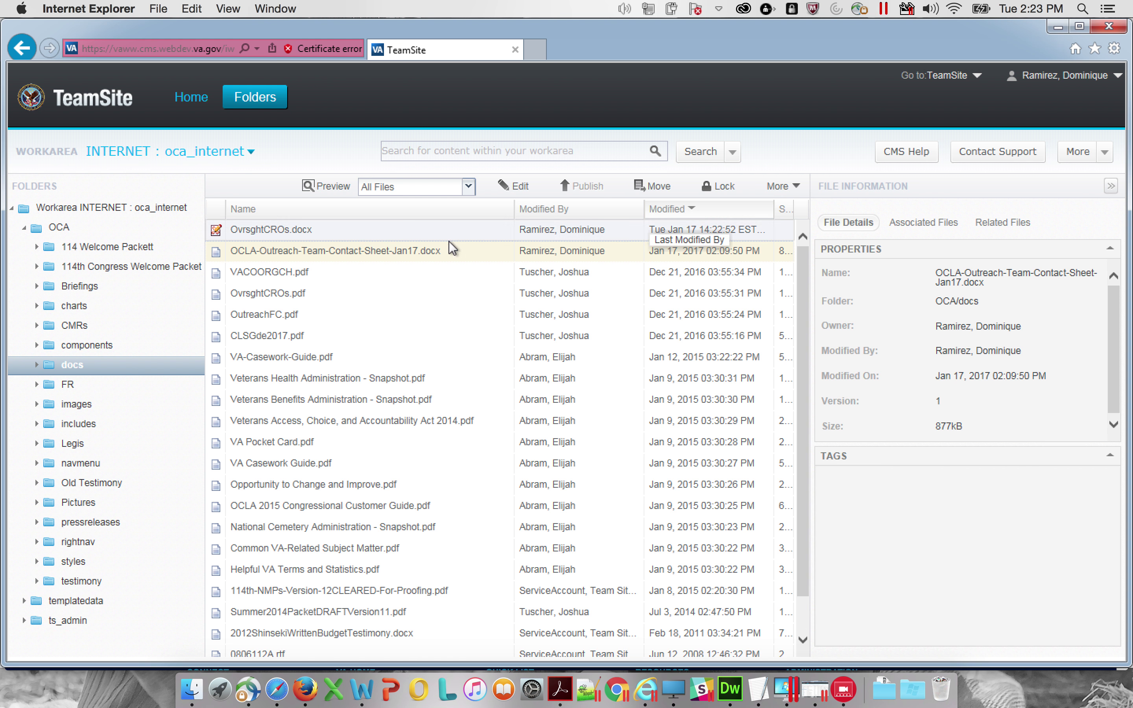
pyautogui.click(781, 186)
pyautogui.click(783, 279)
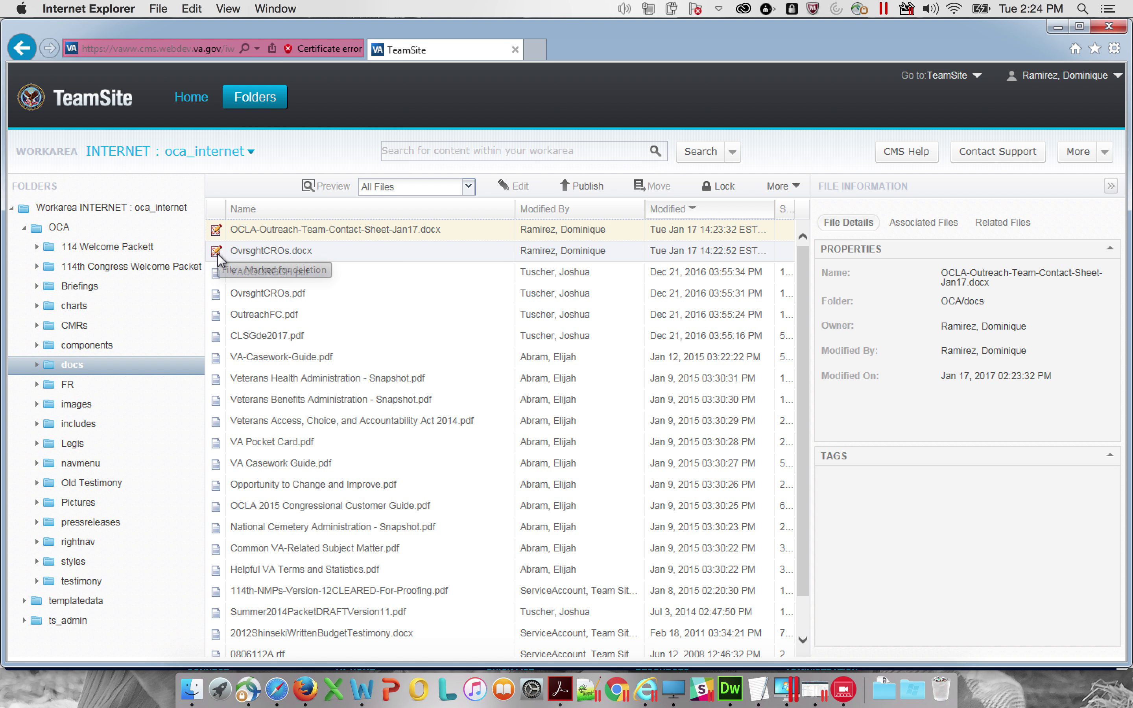
# Submit the deletion of both Word contact sheets for publishing with the comment "deleting document", and reload the docs folder
pyautogui.click(276, 250)
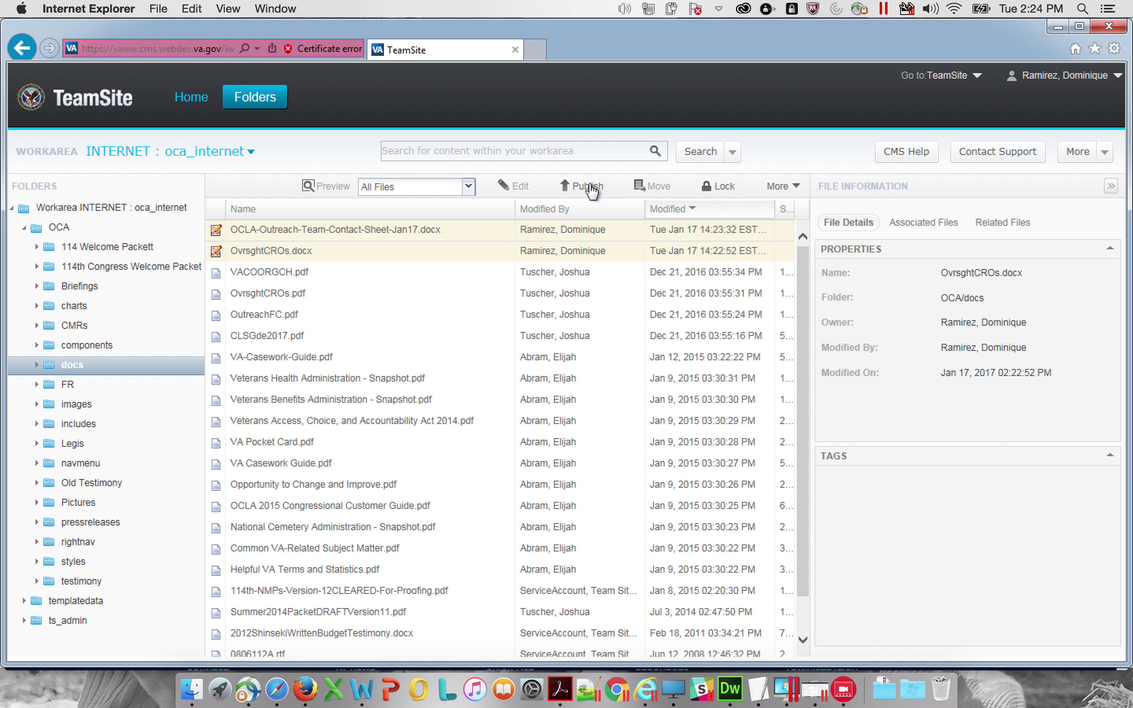
pyautogui.click(591, 187)
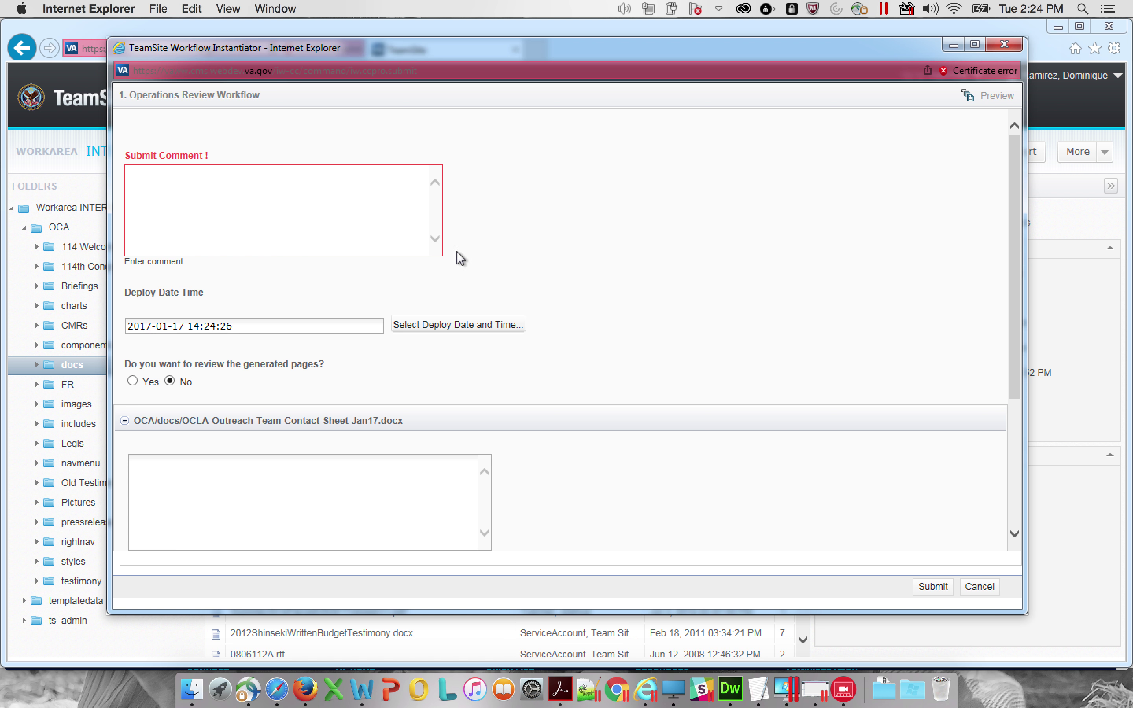
pyautogui.click(397, 232)
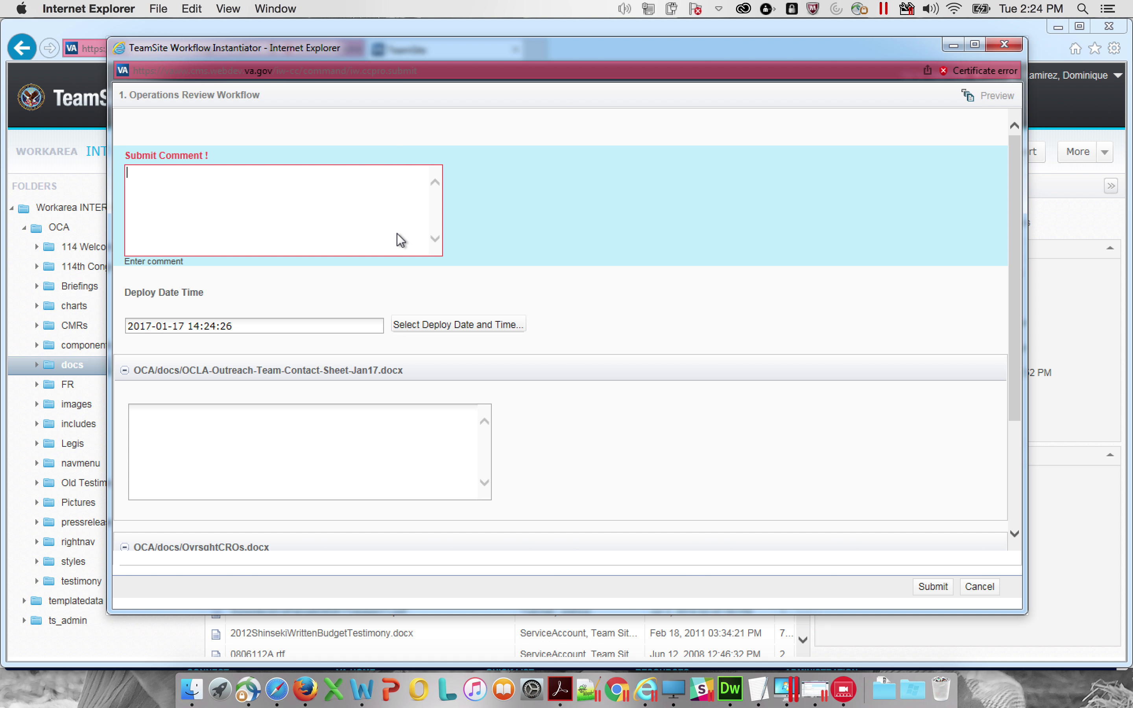
pyautogui.write('deleting document')
pyautogui.click(921, 591)
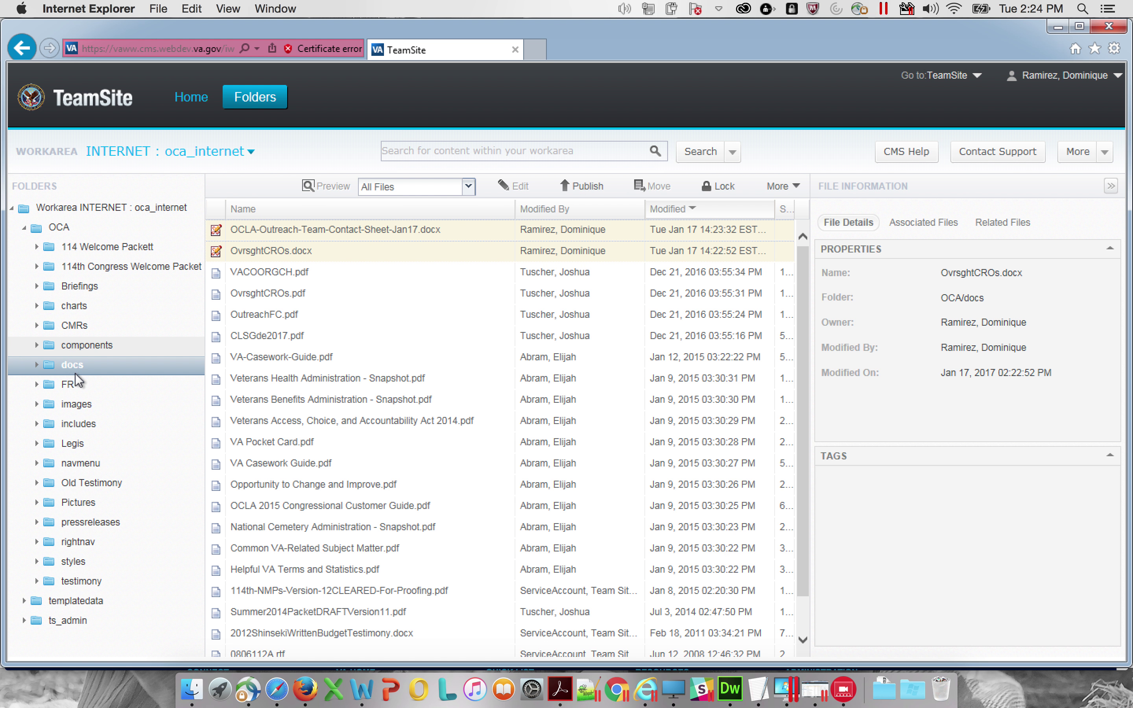
pyautogui.press('Up')
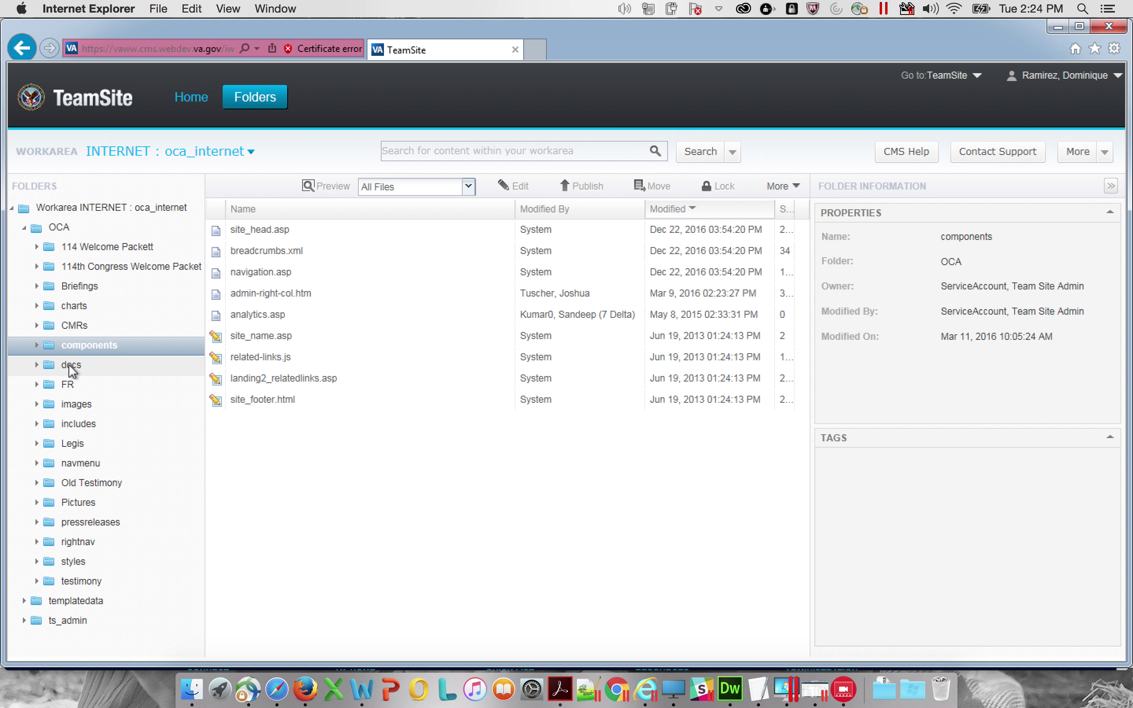
pyautogui.click(71, 365)
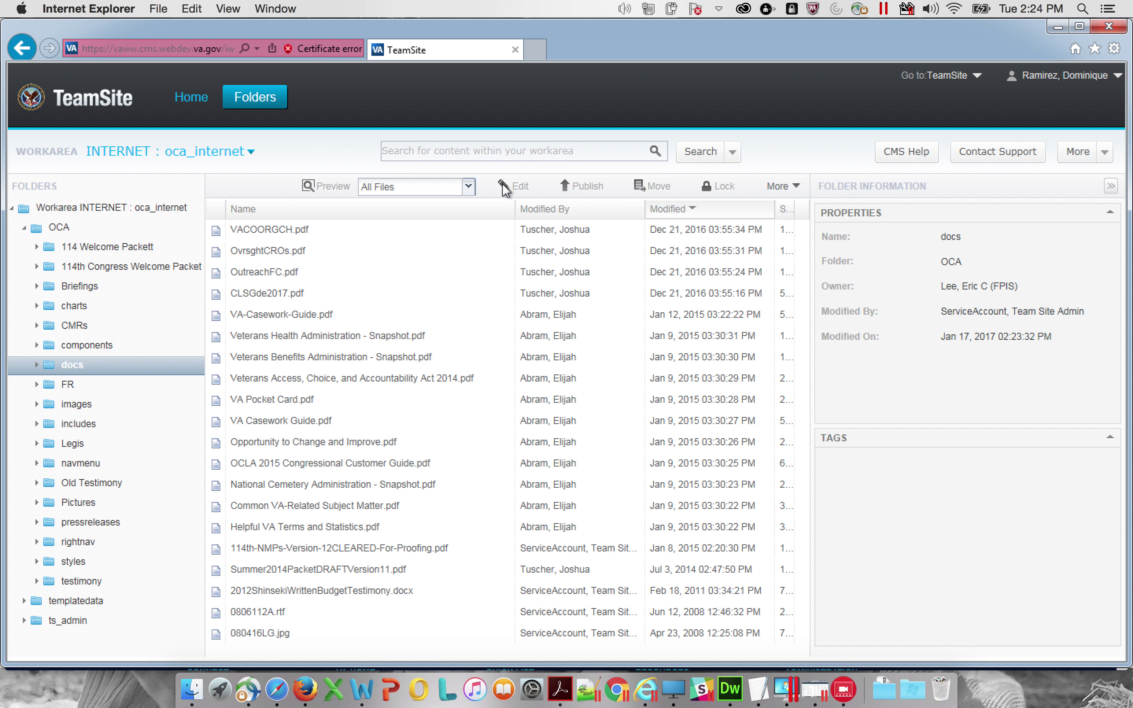
# Start an import into the docs folder, continue past the certificate warning, and browse to the Desktop folder on drive Z:
pyautogui.click(796, 186)
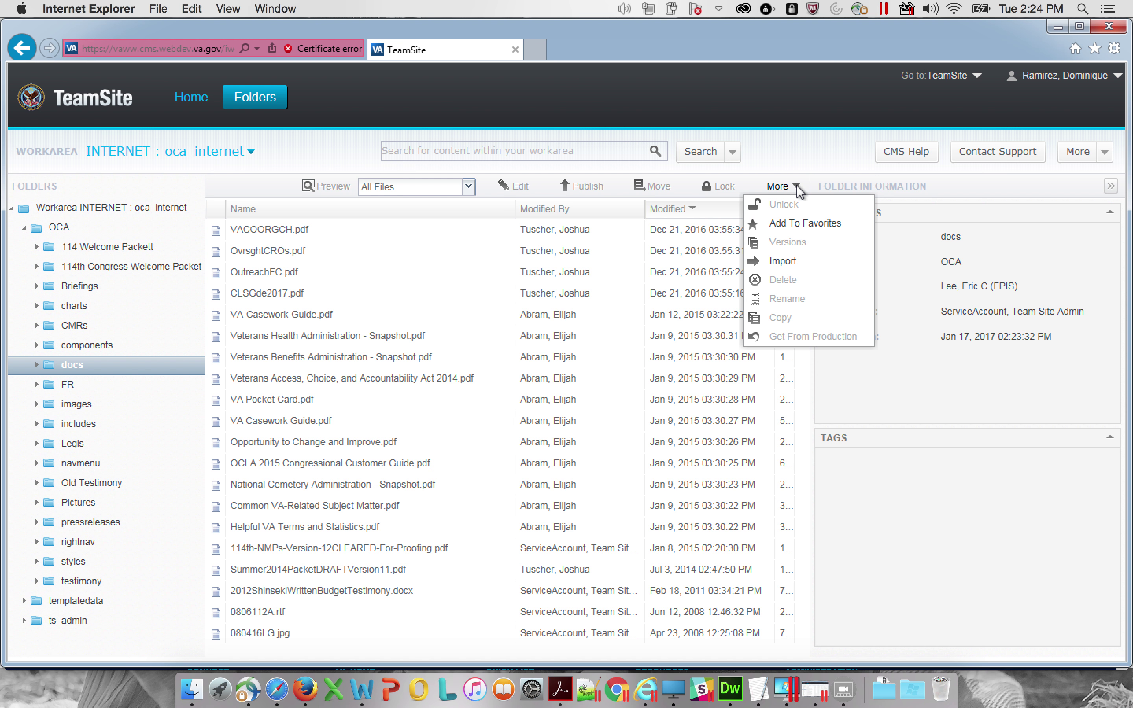
pyautogui.click(781, 262)
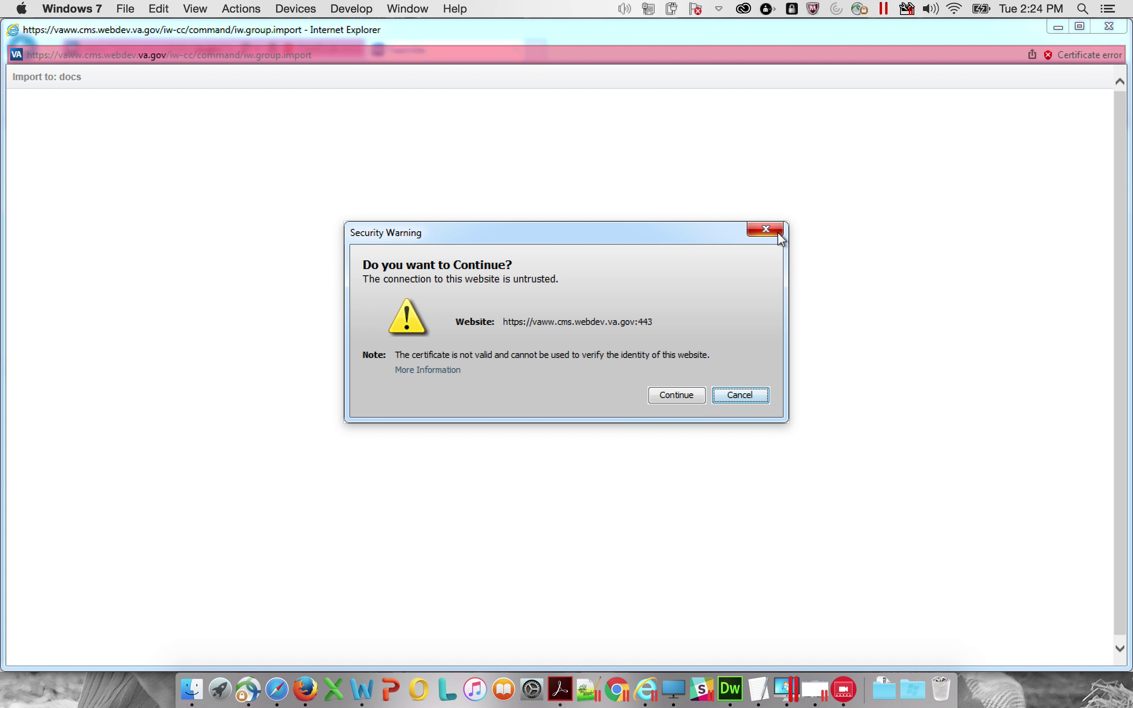
pyautogui.click(674, 398)
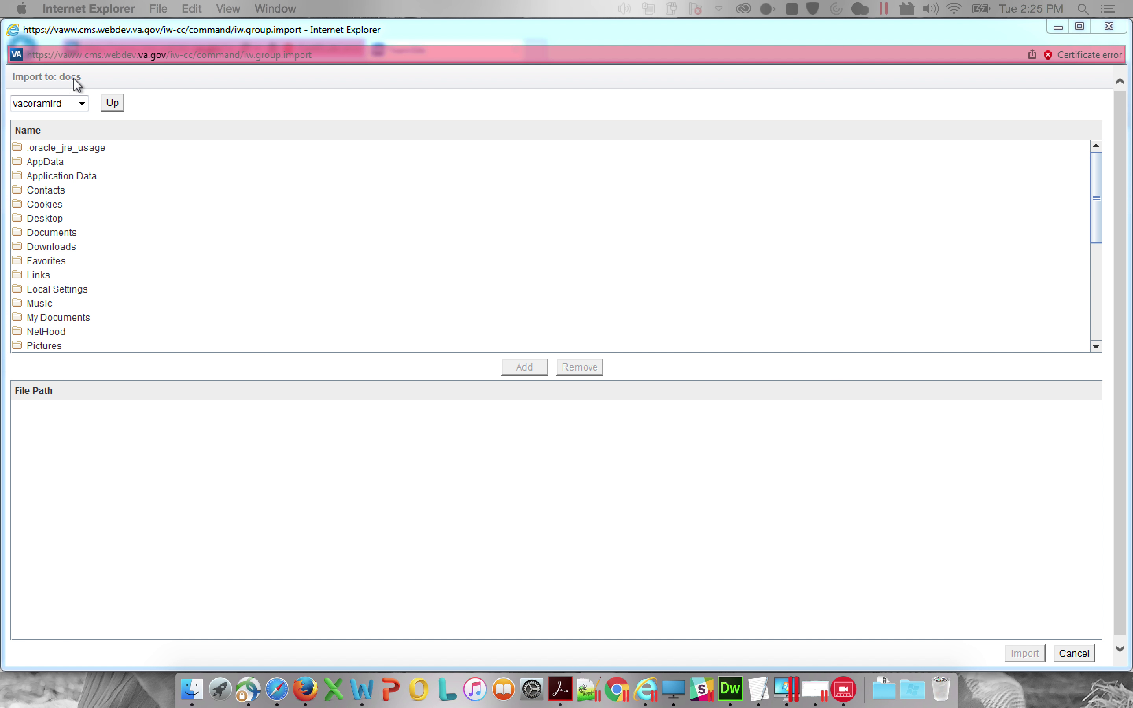
pyautogui.click(82, 104)
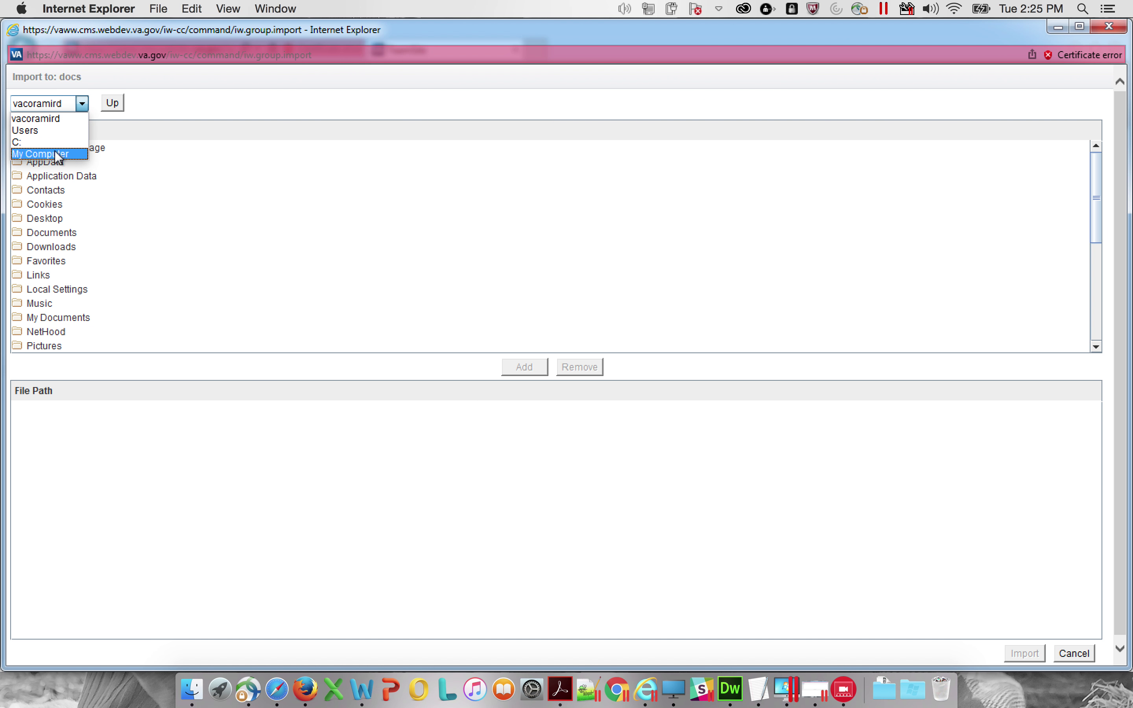
pyautogui.click(57, 155)
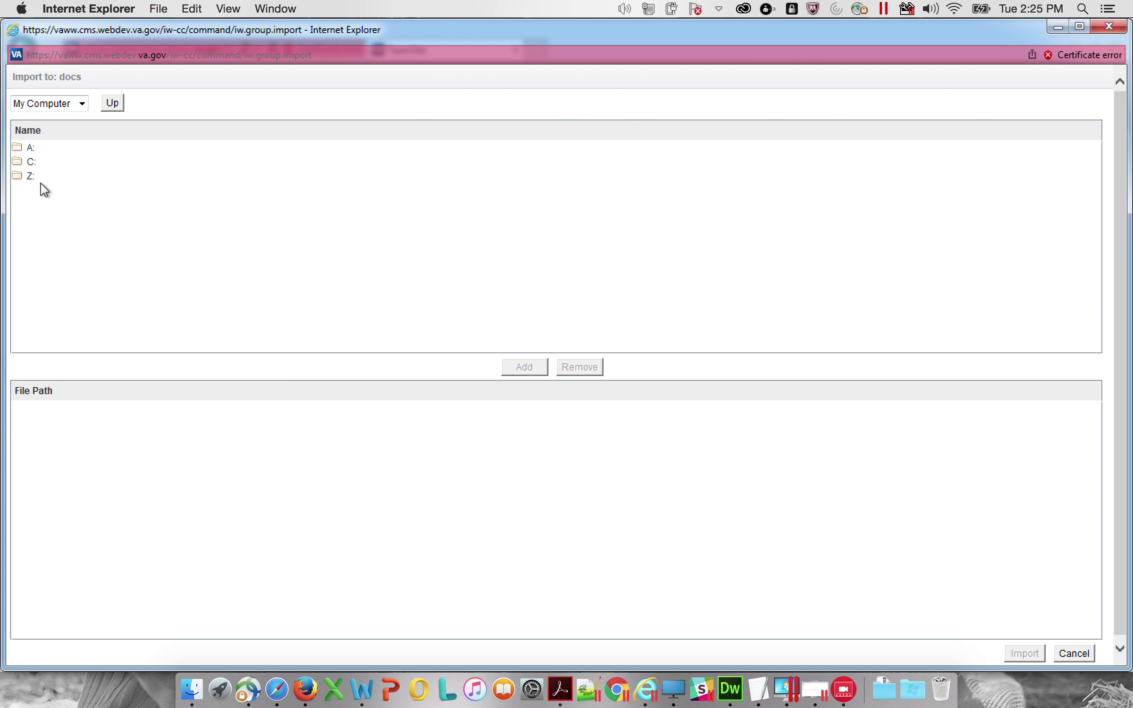
pyautogui.click(27, 177)
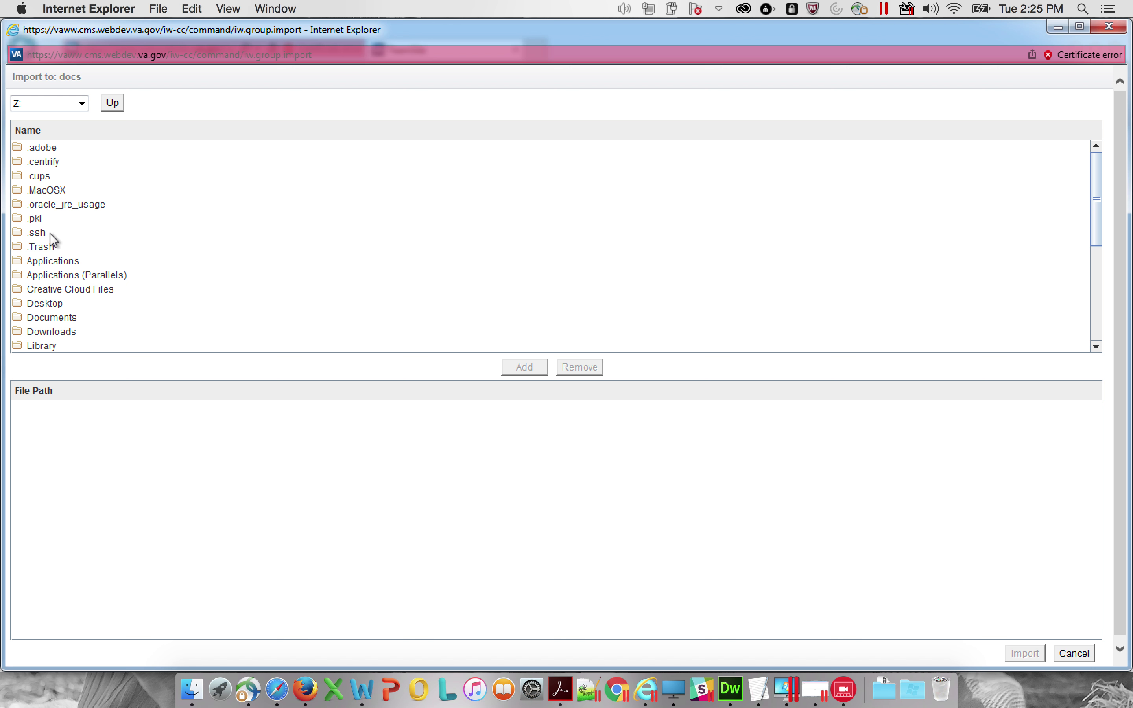
pyautogui.doubleClick(63, 304)
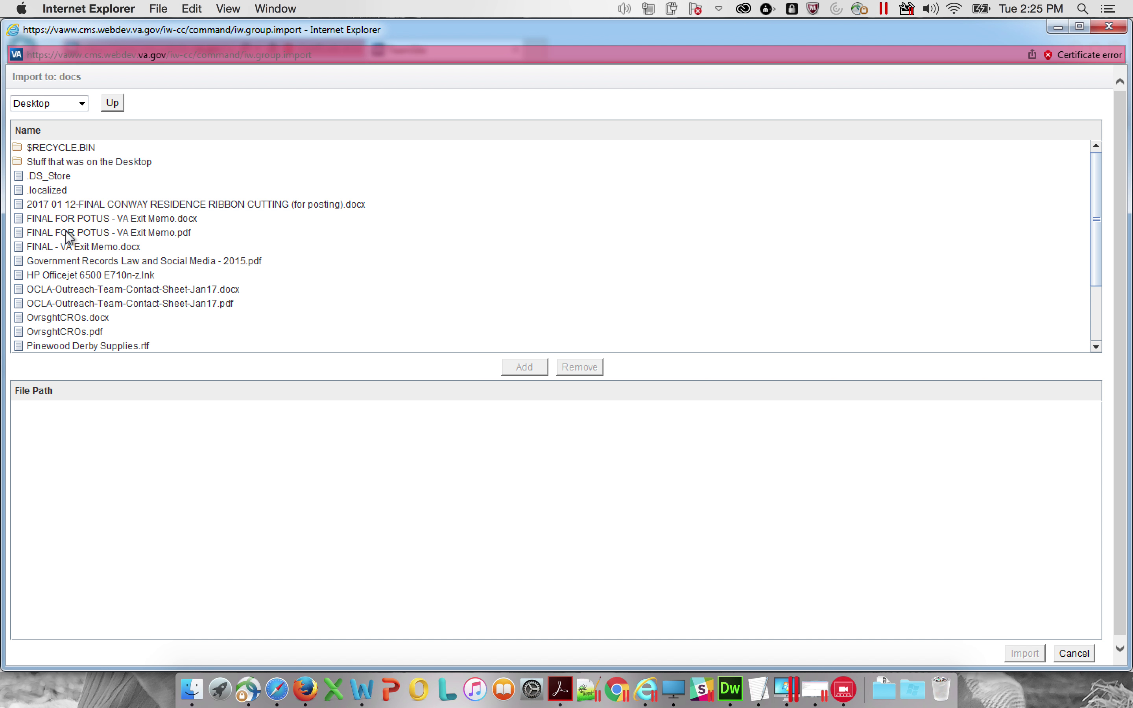
# Add OvrsghtCROs.pdf and OCLA-Outreach-Team-Contact-Sheet-Jan17.pdf to the import list and start importing them
pyautogui.click(102, 329)
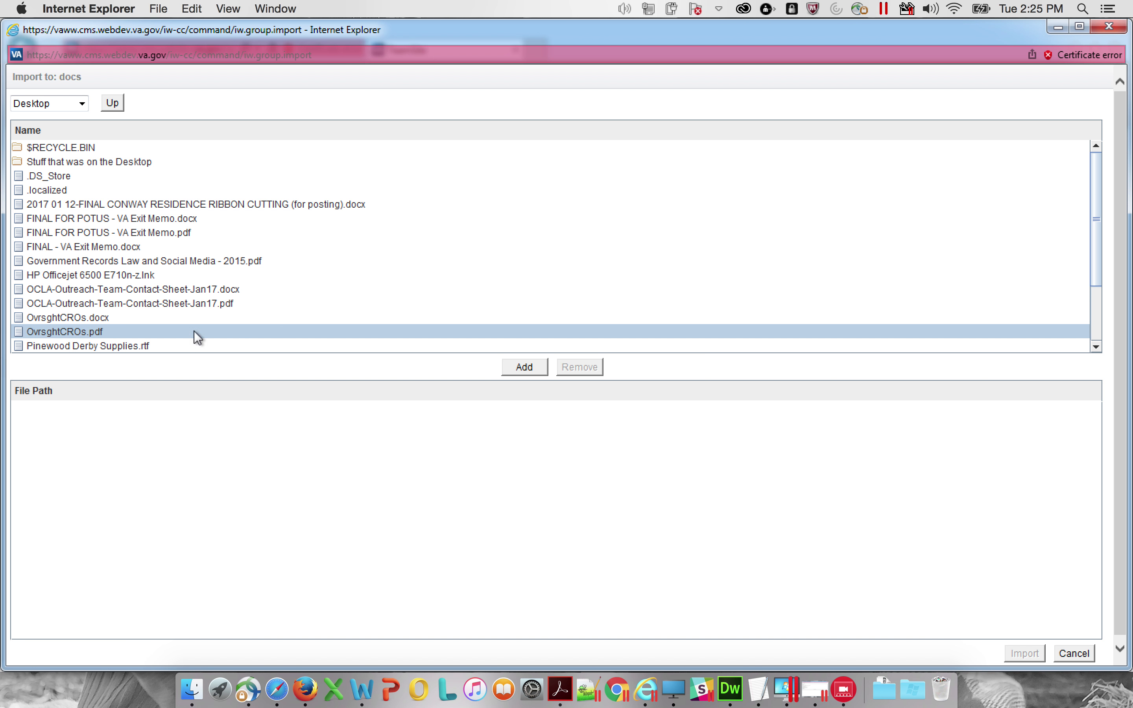
pyautogui.doubleClick(87, 332)
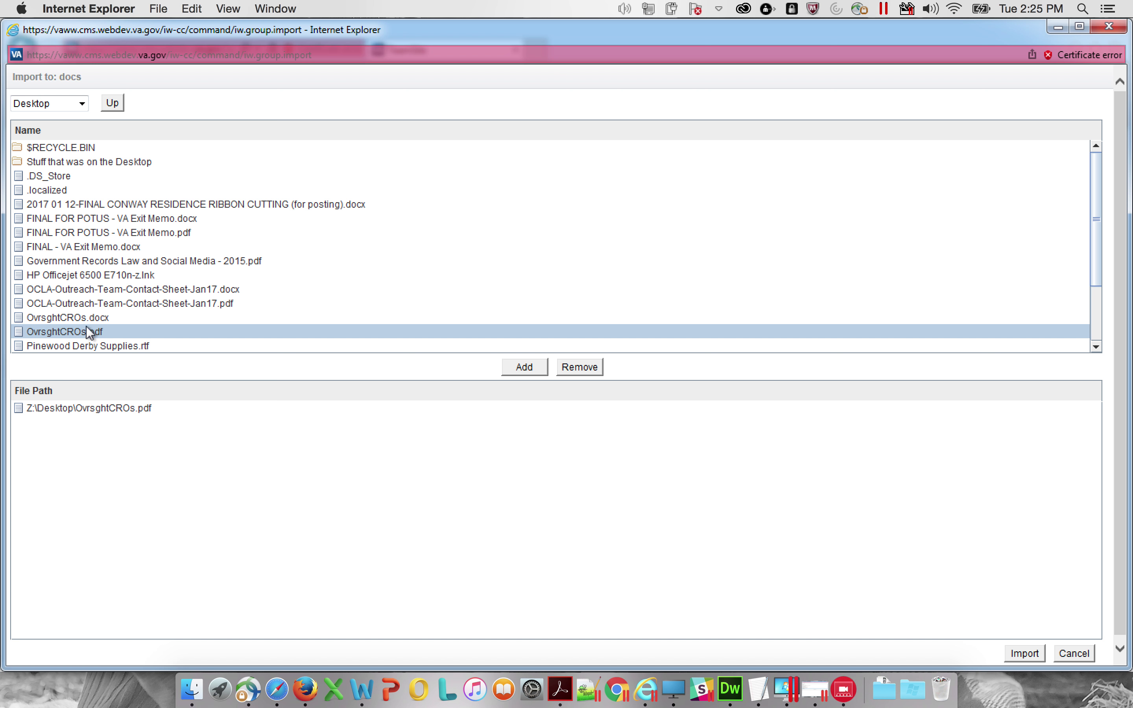
pyautogui.doubleClick(140, 303)
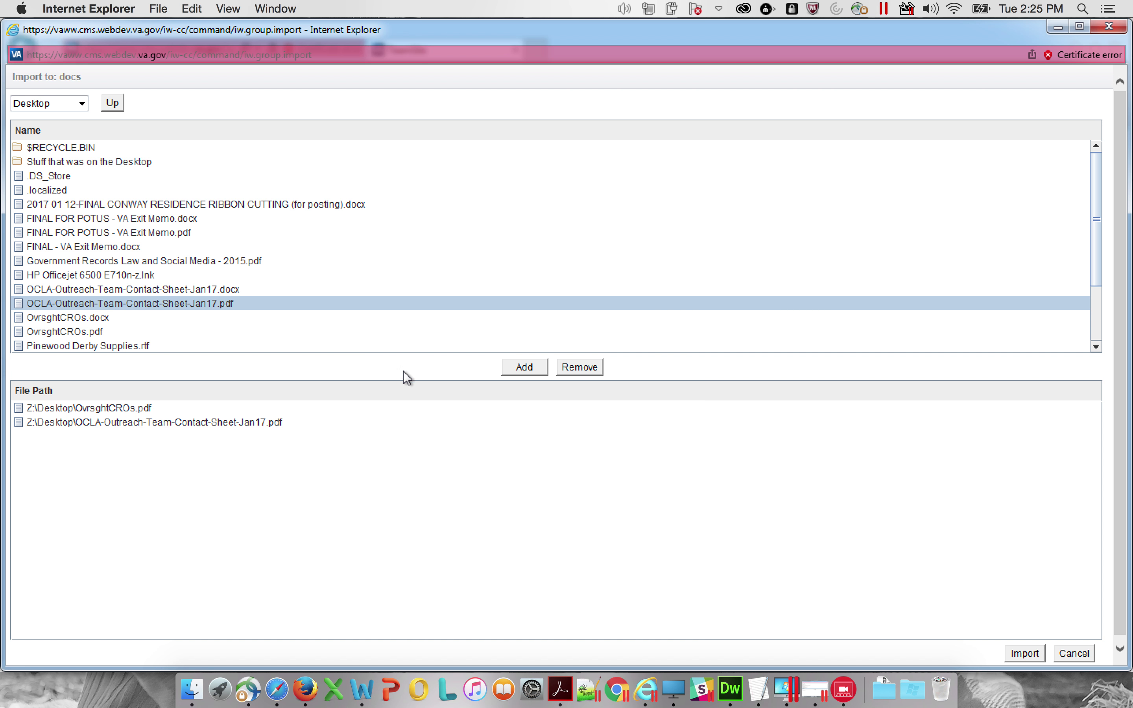
pyautogui.click(1032, 656)
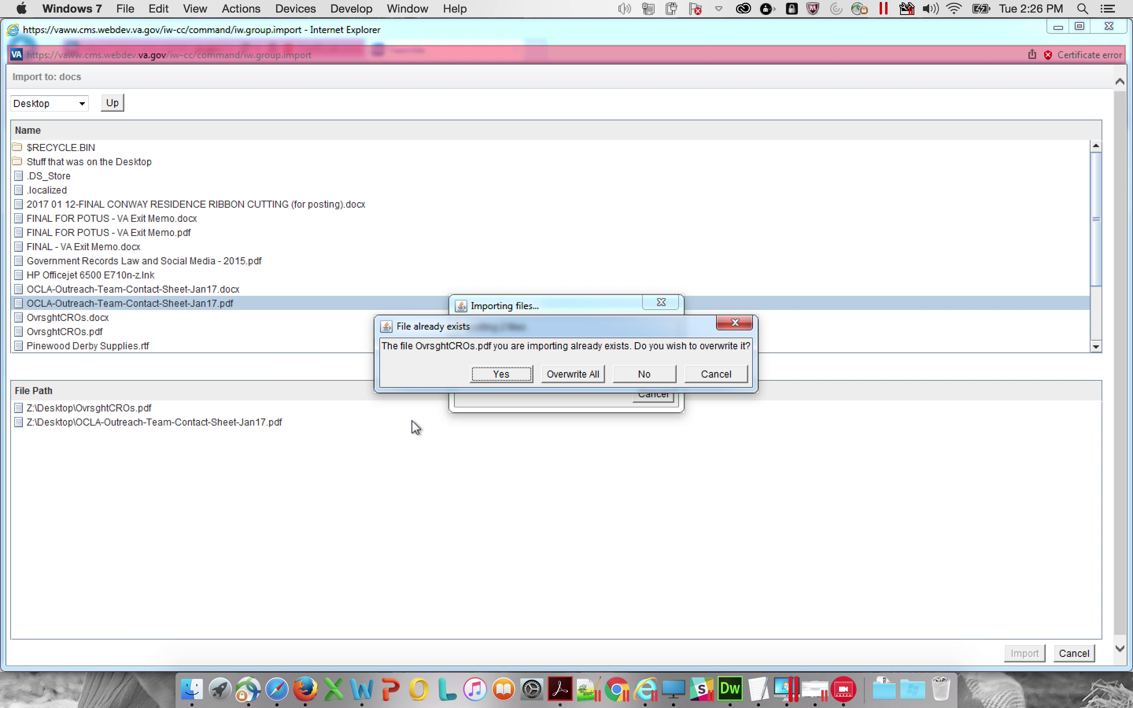
# Switch to Firefox and check where the Oversight Contact Sheet link on the va.gov/oca page points
pyautogui.click(308, 669)
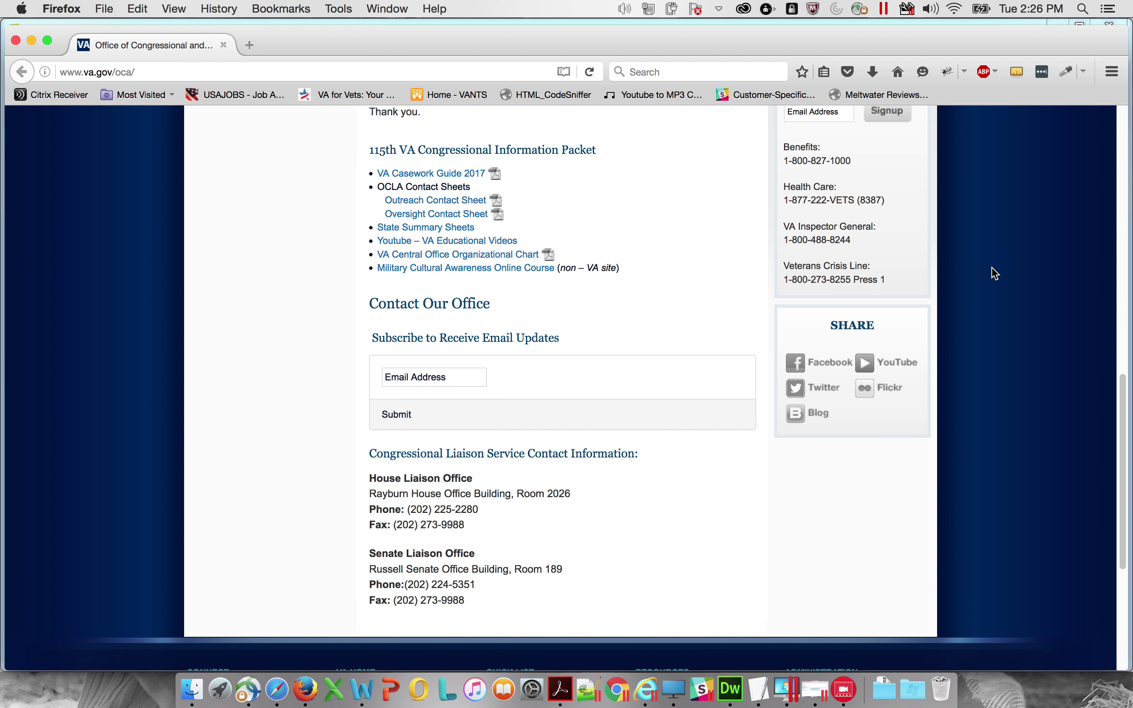
pyautogui.scroll(3, 994, 273)
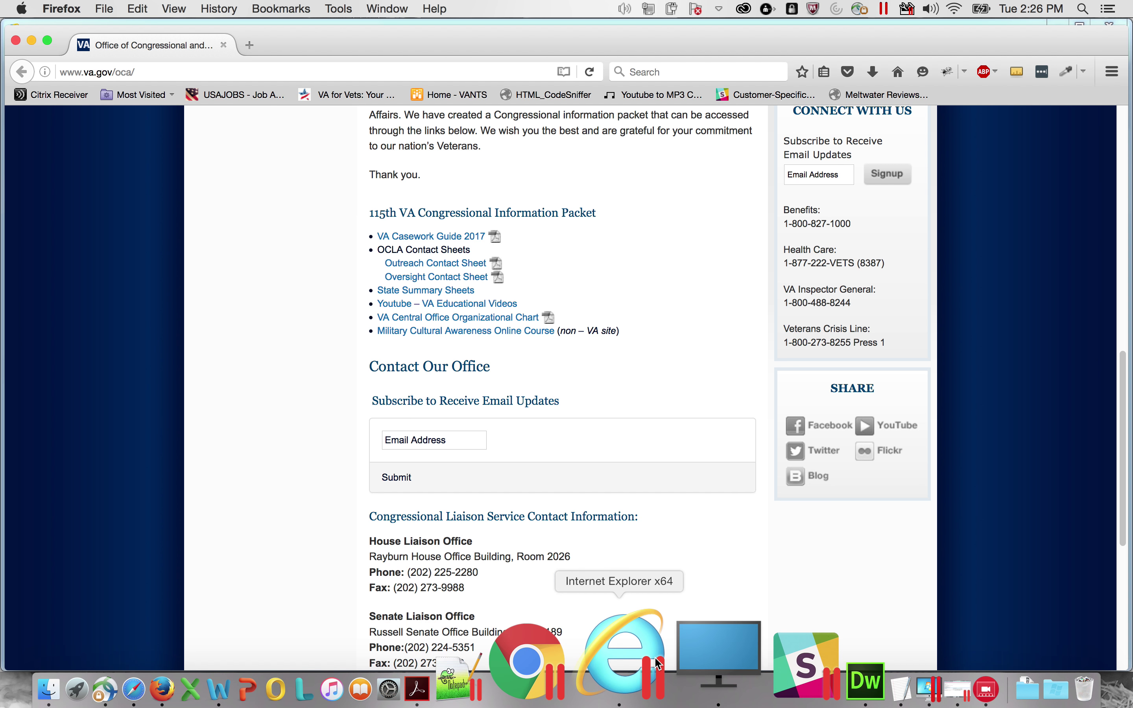
pyautogui.click(660, 664)
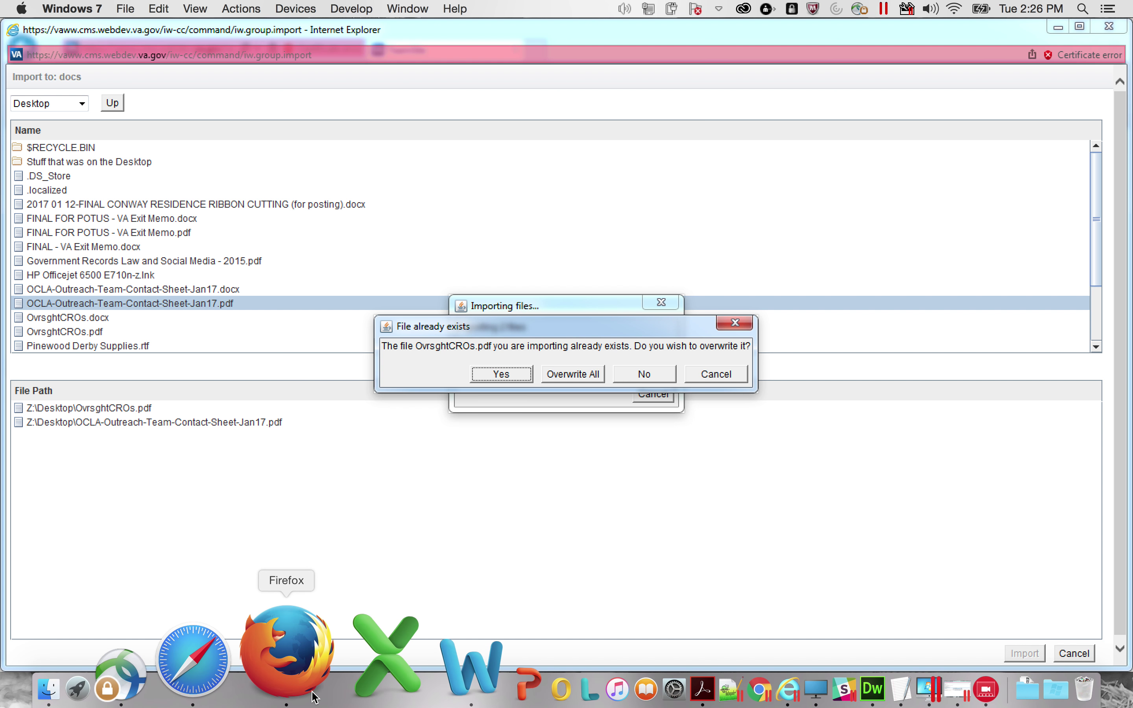
pyautogui.click(300, 686)
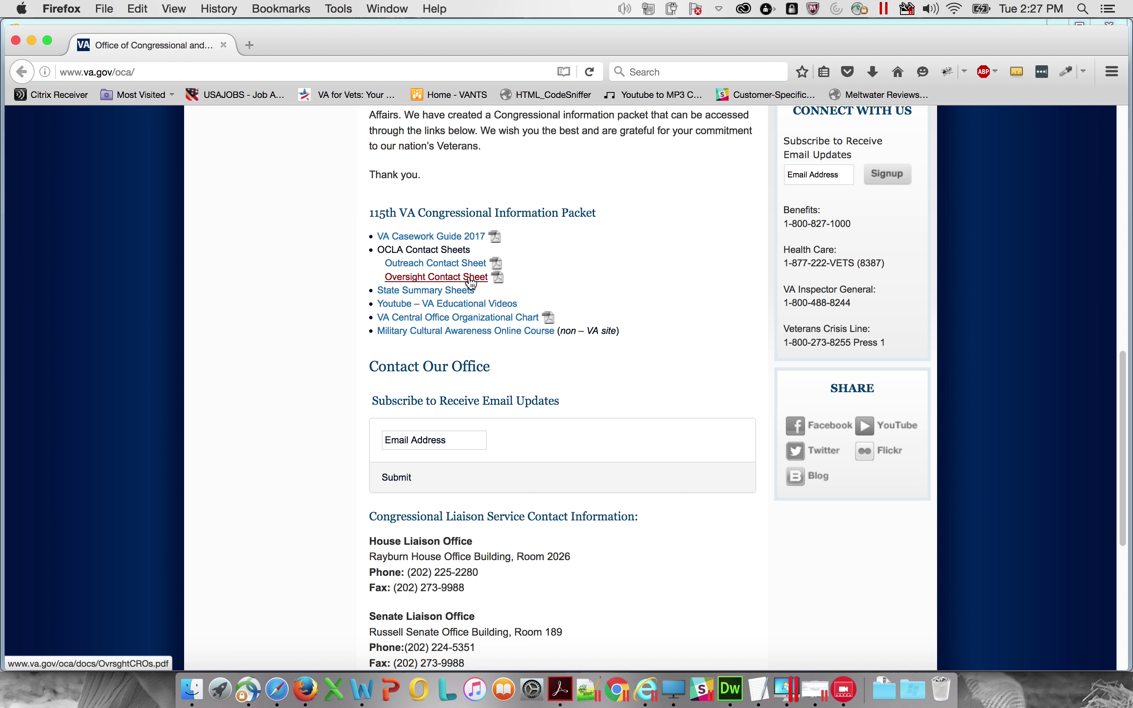
pyautogui.click(473, 283)
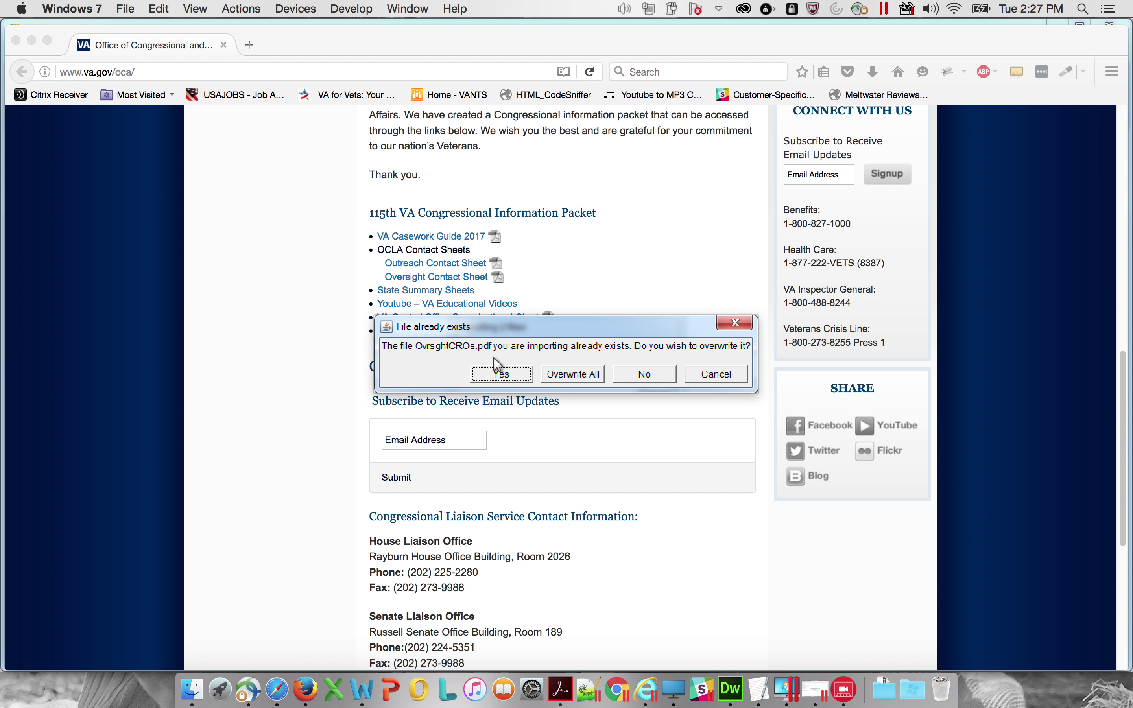
# Switch back to the import in Internet Explorer and confirm overwriting the existing OvrsghtCROs.pdf
pyautogui.press('super+Tab')
pyautogui.click(258, 368)
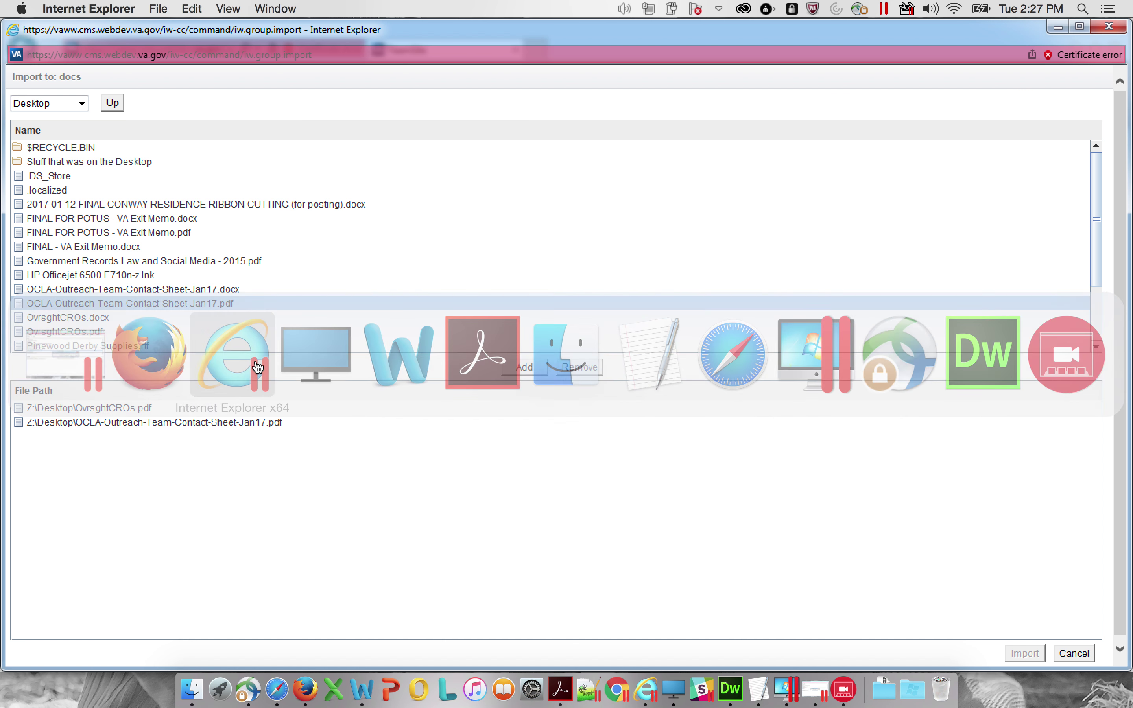
pyautogui.press('super+Tab')
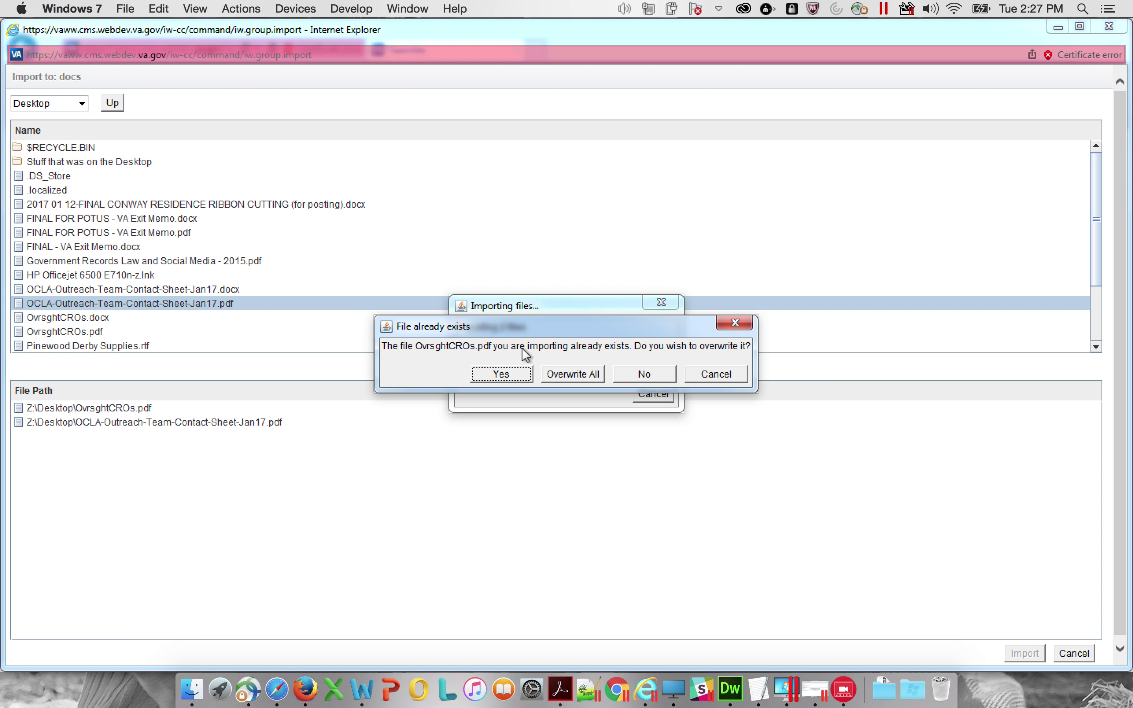
pyautogui.click(495, 374)
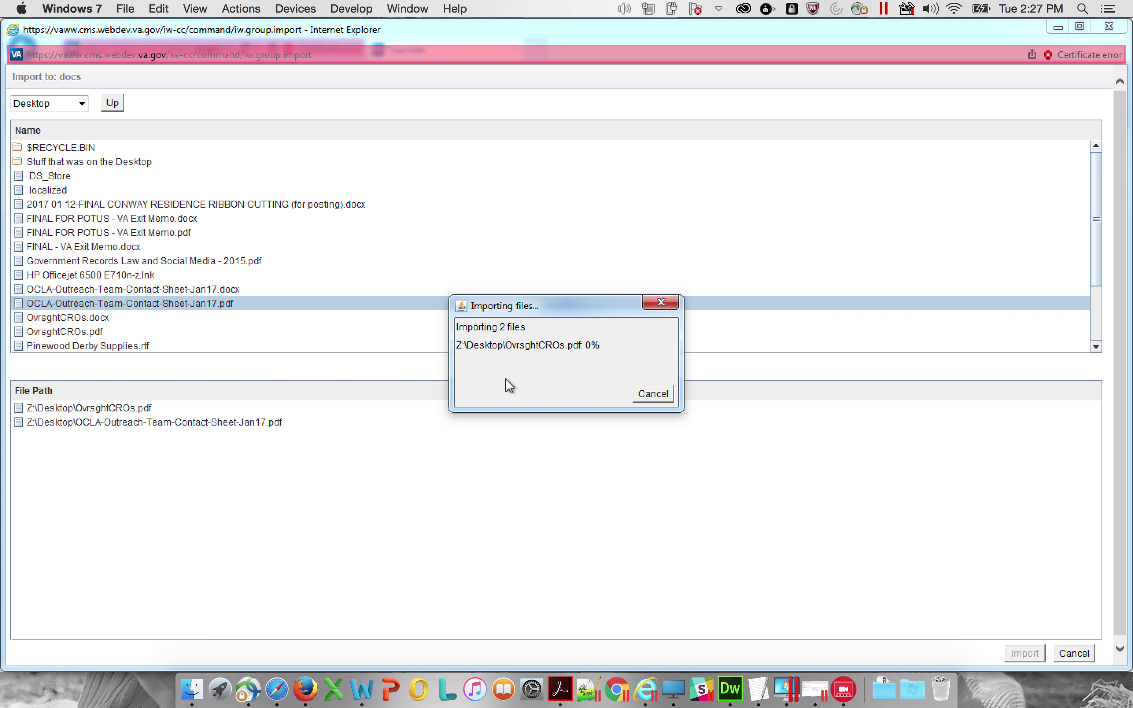
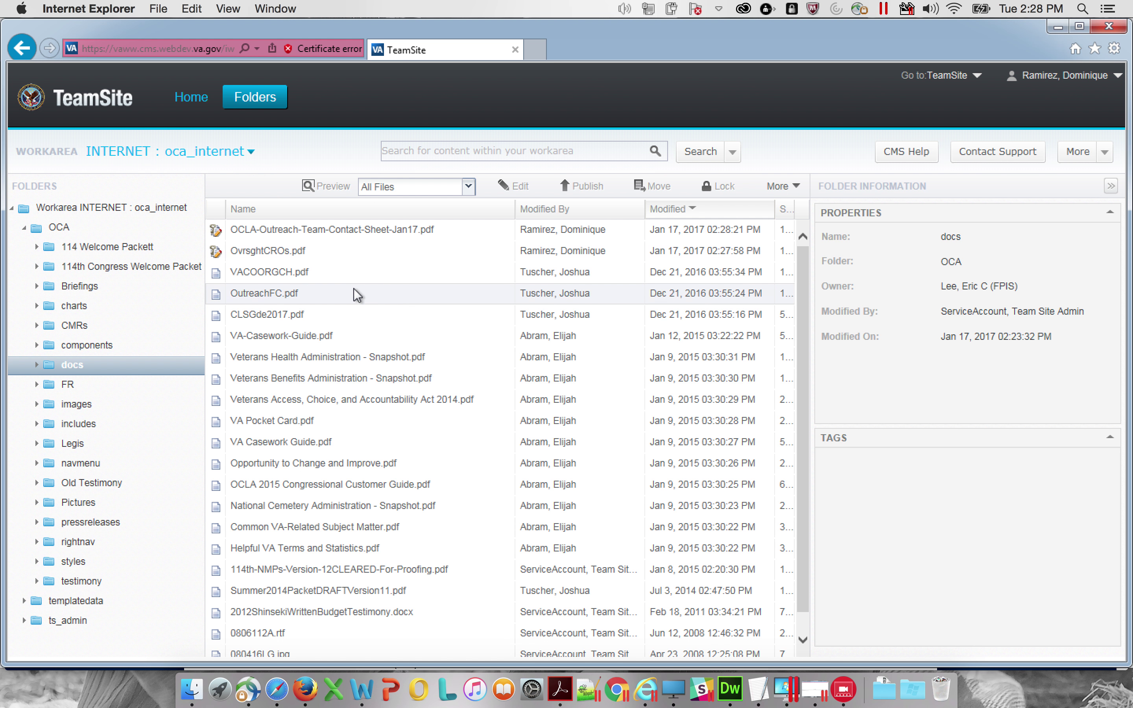
# Start publishing OCLA-Outreach-Team-Contact-Sheet-Jan17.pdf and OvrsghtCROs.pdf together with the submit comment "uploading documents"
pyautogui.click(339, 234)
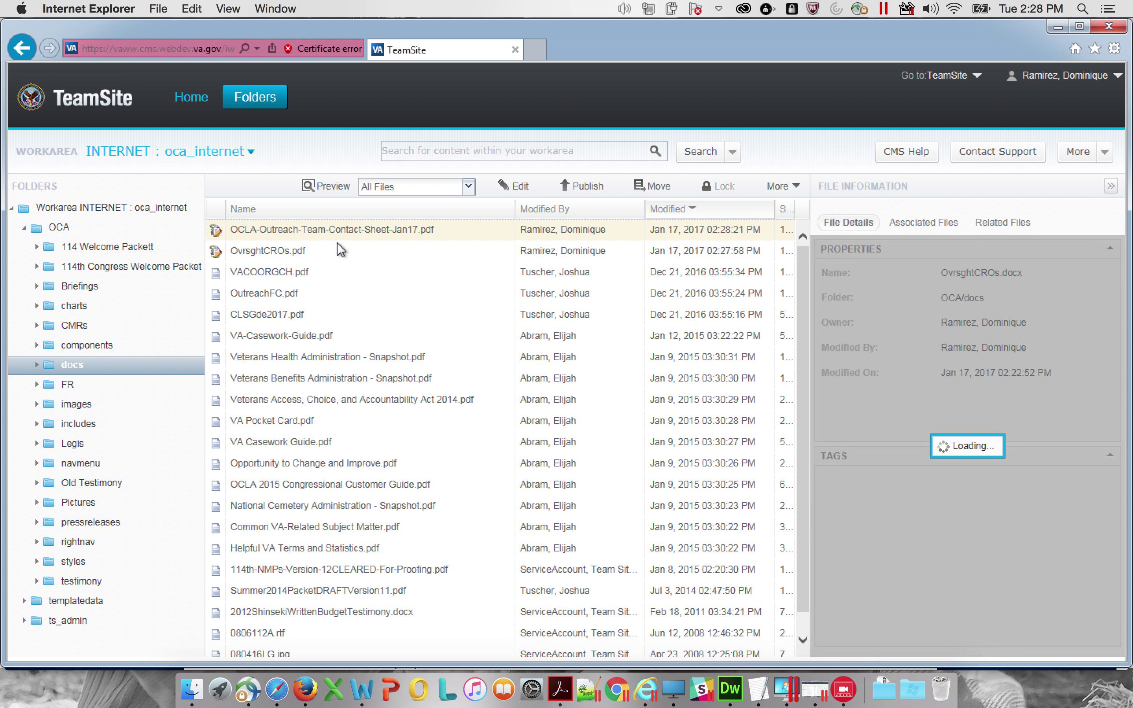
pyautogui.keyDown('ctrl'); pyautogui.click(347, 256); pyautogui.keyUp('ctrl')
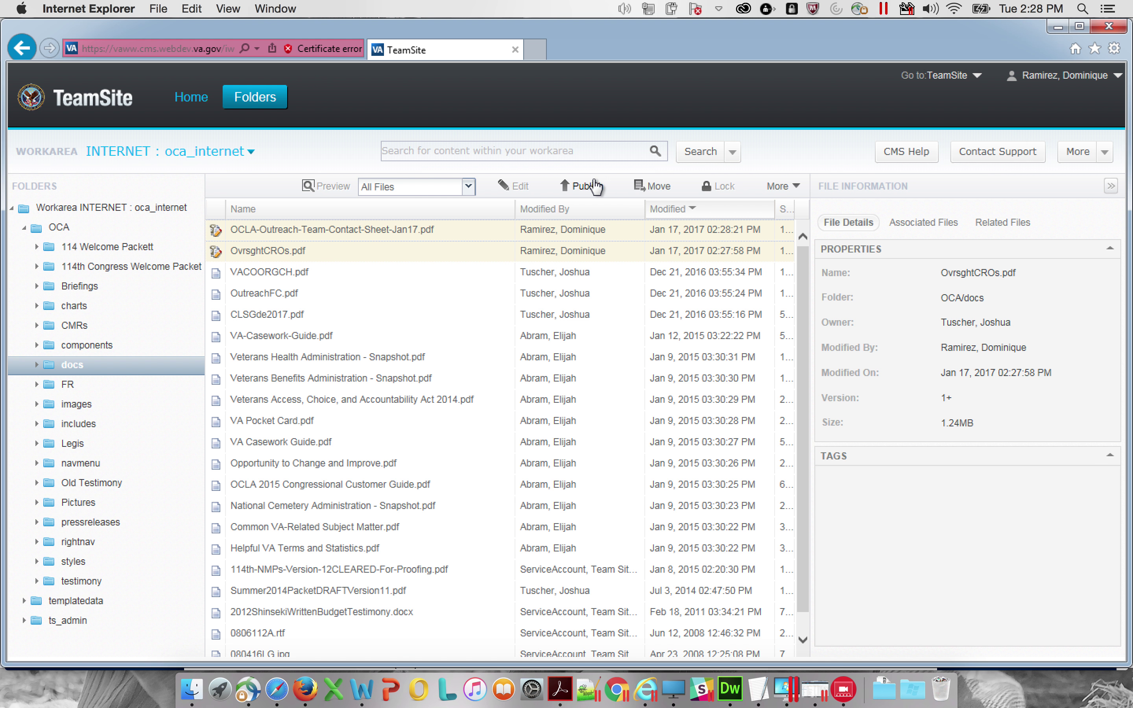
pyautogui.click(580, 186)
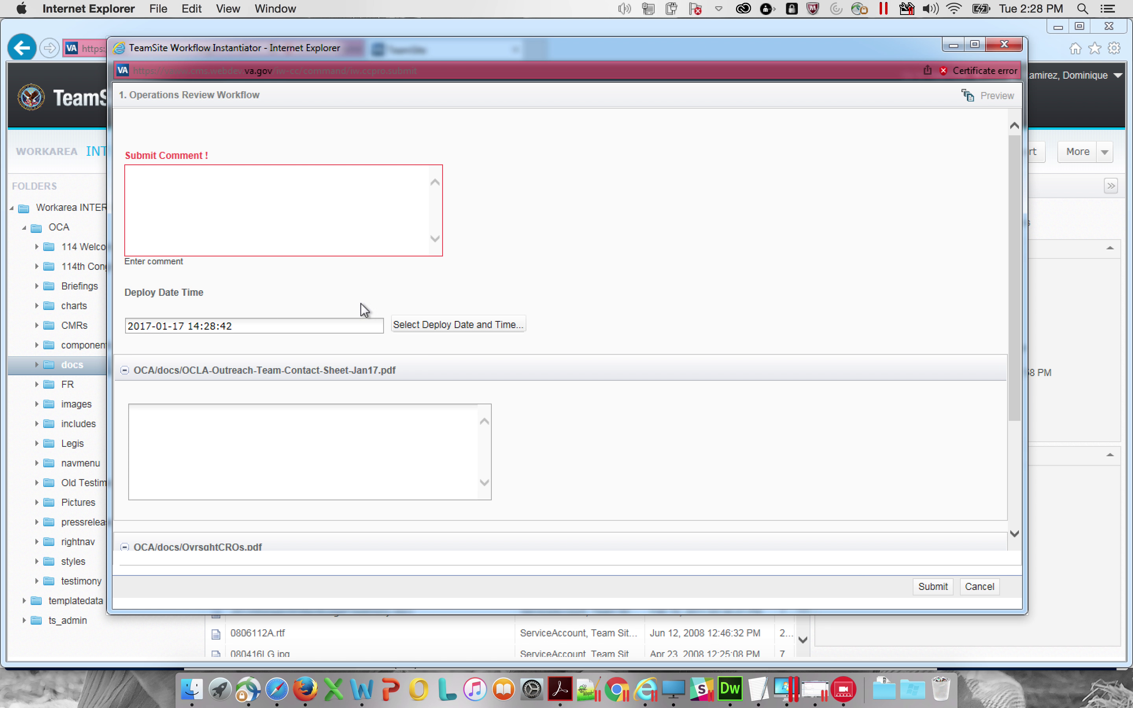
pyautogui.click(196, 171)
pyautogui.write('up')
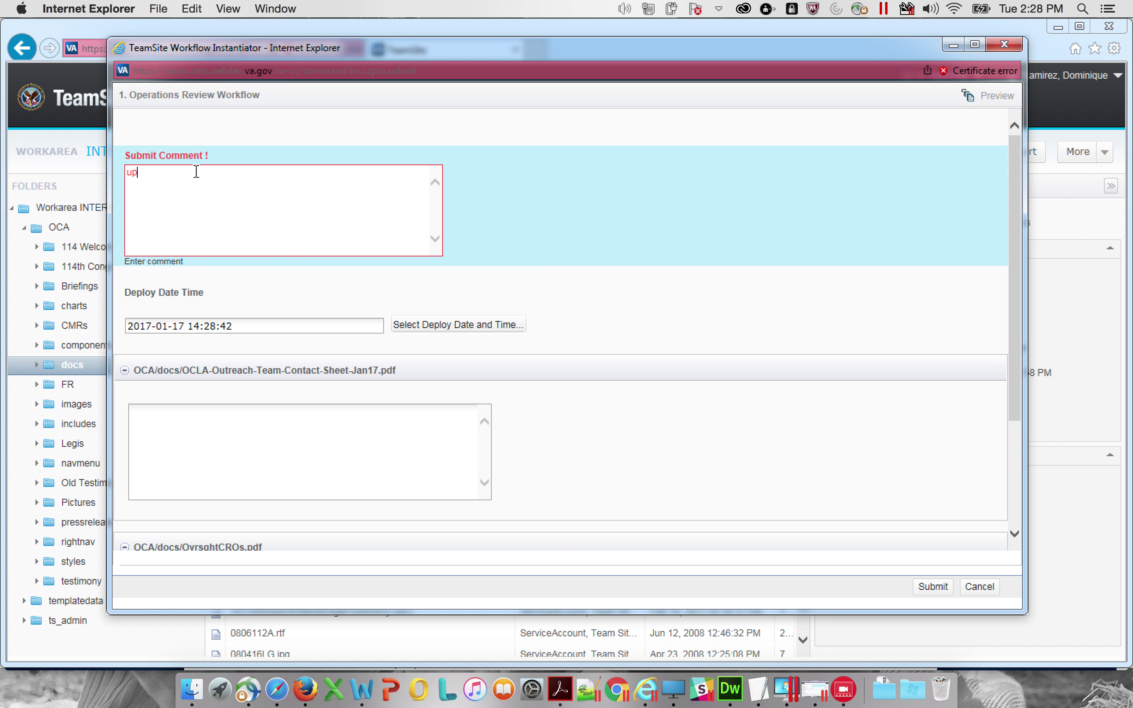
pyautogui.write('loading documents')
# Leave the individual file comments empty and submit the publishing workflow for both PDFs
pyautogui.scroll(-5, 567, 206)
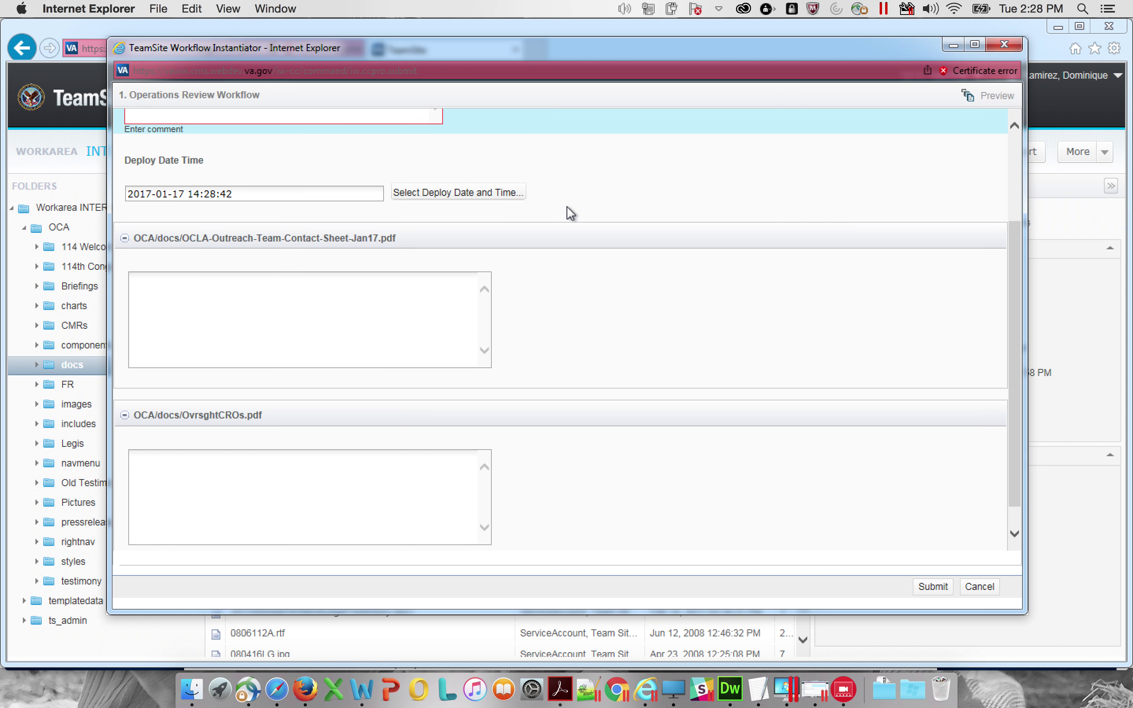
pyautogui.click(296, 280)
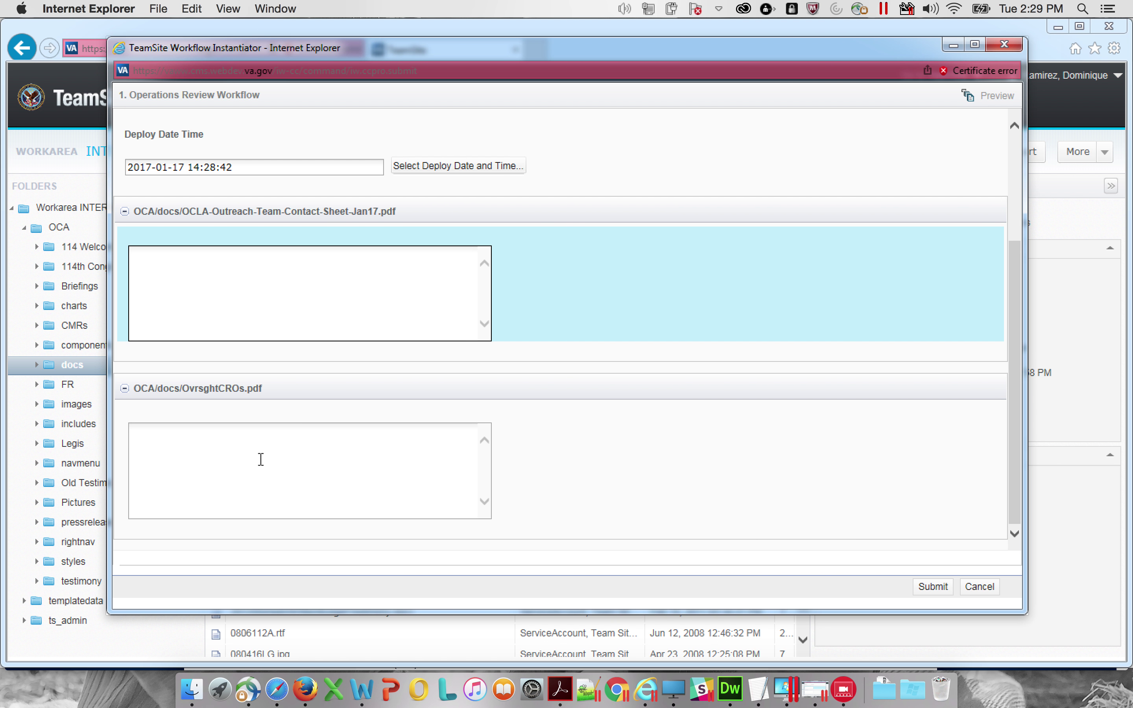
pyautogui.click(262, 459)
pyautogui.click(270, 321)
pyautogui.click(245, 457)
pyautogui.click(290, 296)
pyautogui.scroll(2, 297, 300)
pyautogui.scroll(3, 300, 303)
pyautogui.click(316, 230)
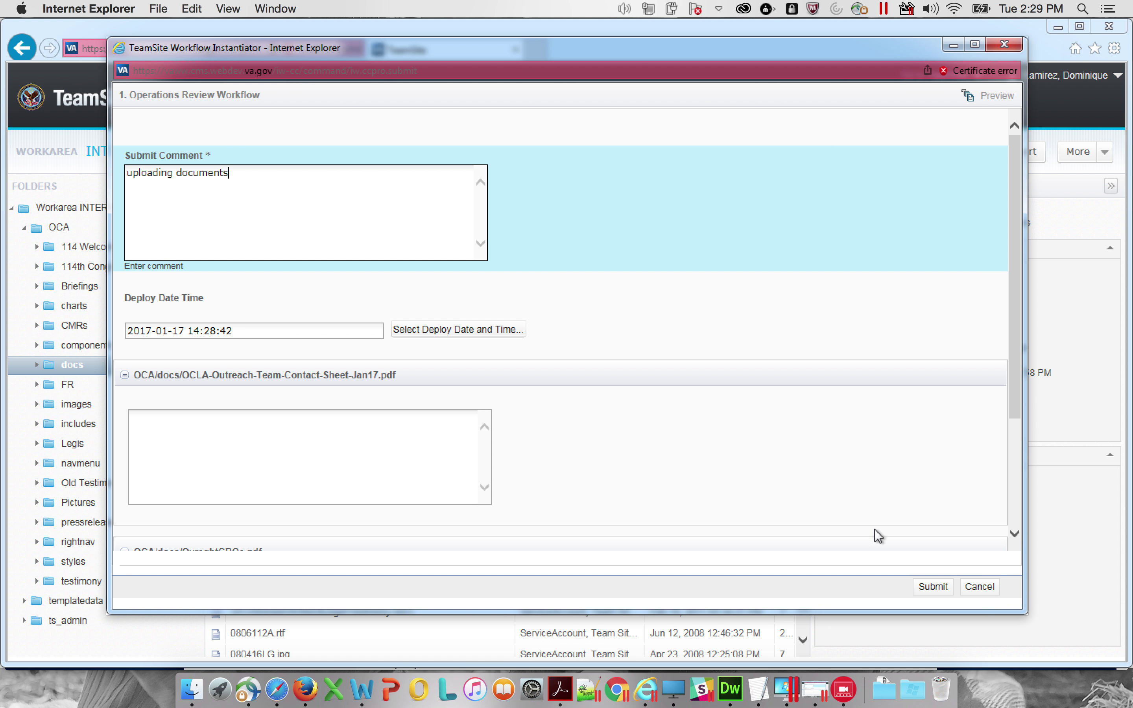
pyautogui.click(938, 591)
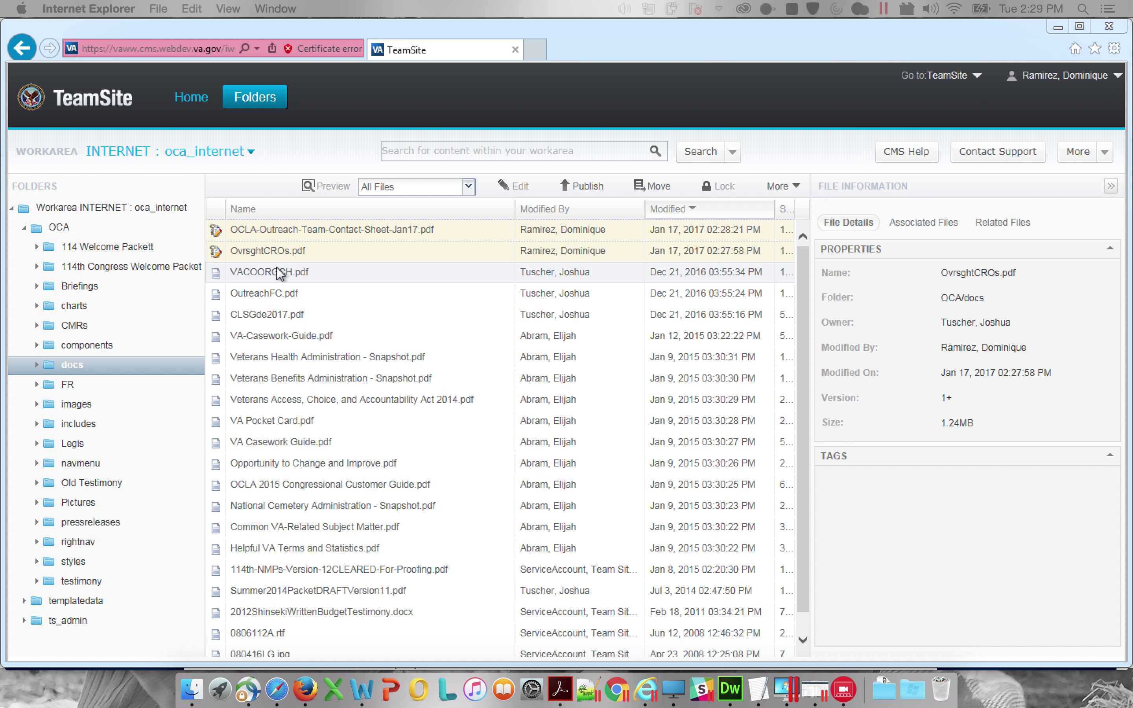
# Reload the docs folder and show the file details of OCLA-Outreach-Team-Contact-Sheet-Jan17.pdf
pyautogui.click(85, 367)
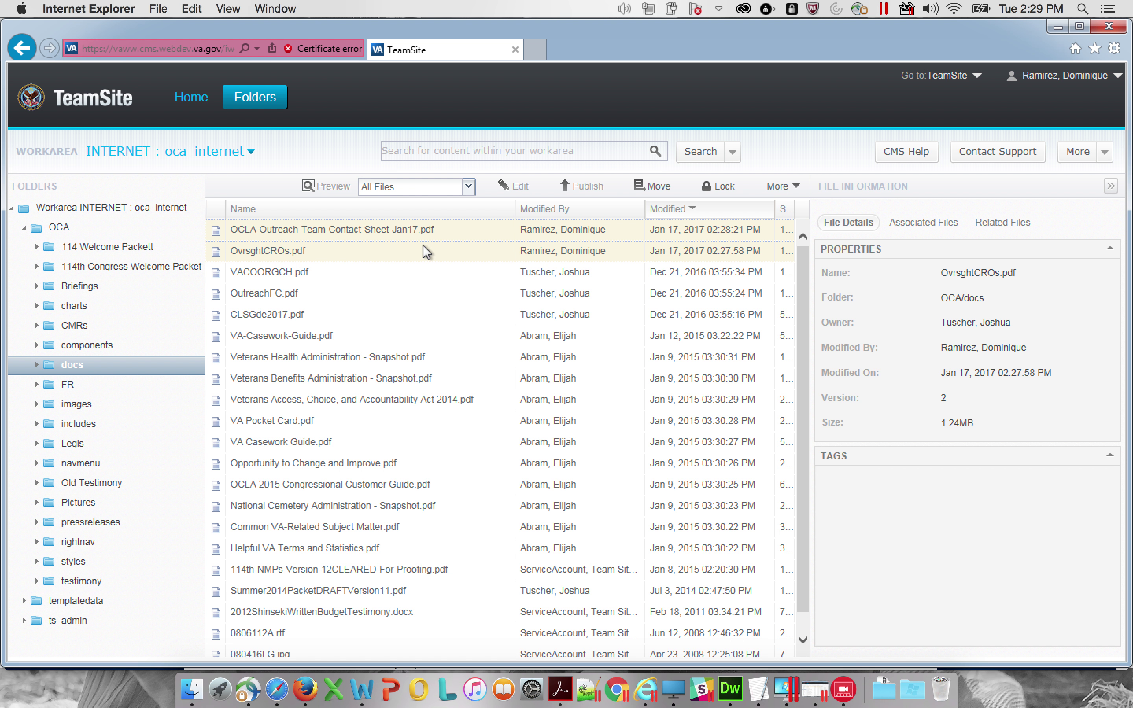
pyautogui.click(391, 270)
pyautogui.click(391, 232)
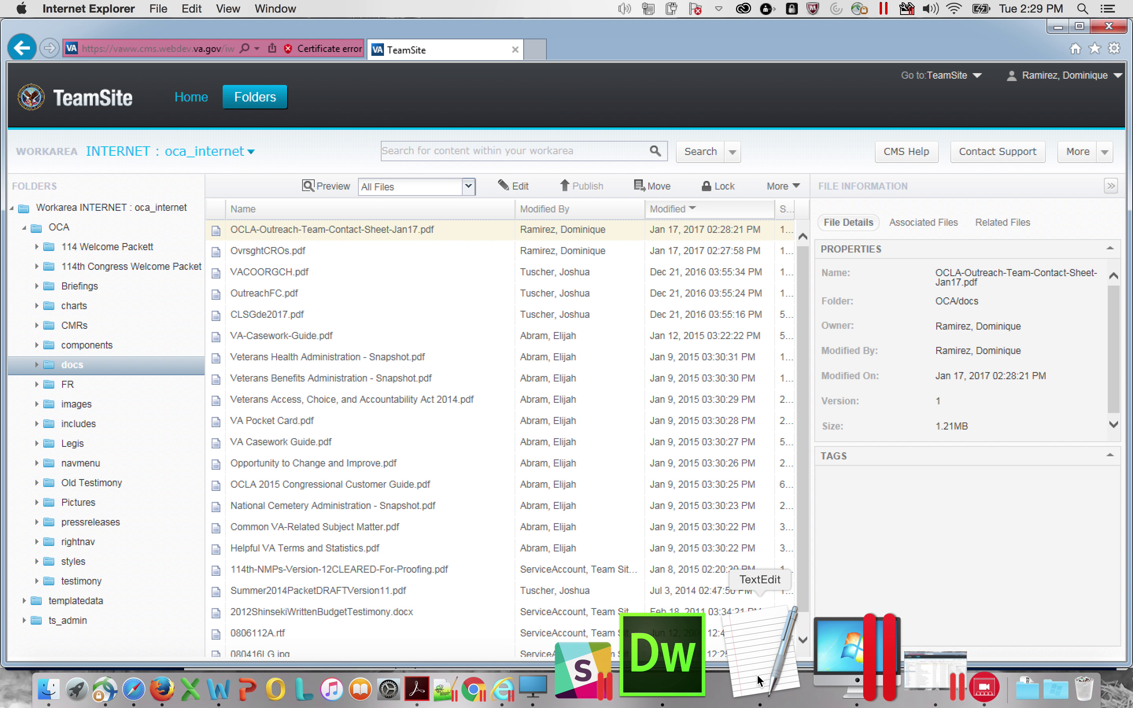
# Copy the Outreach Contact Sheet link address from the OCA page in Firefox and paste it into the untitled TextEdit note
pyautogui.click(757, 674)
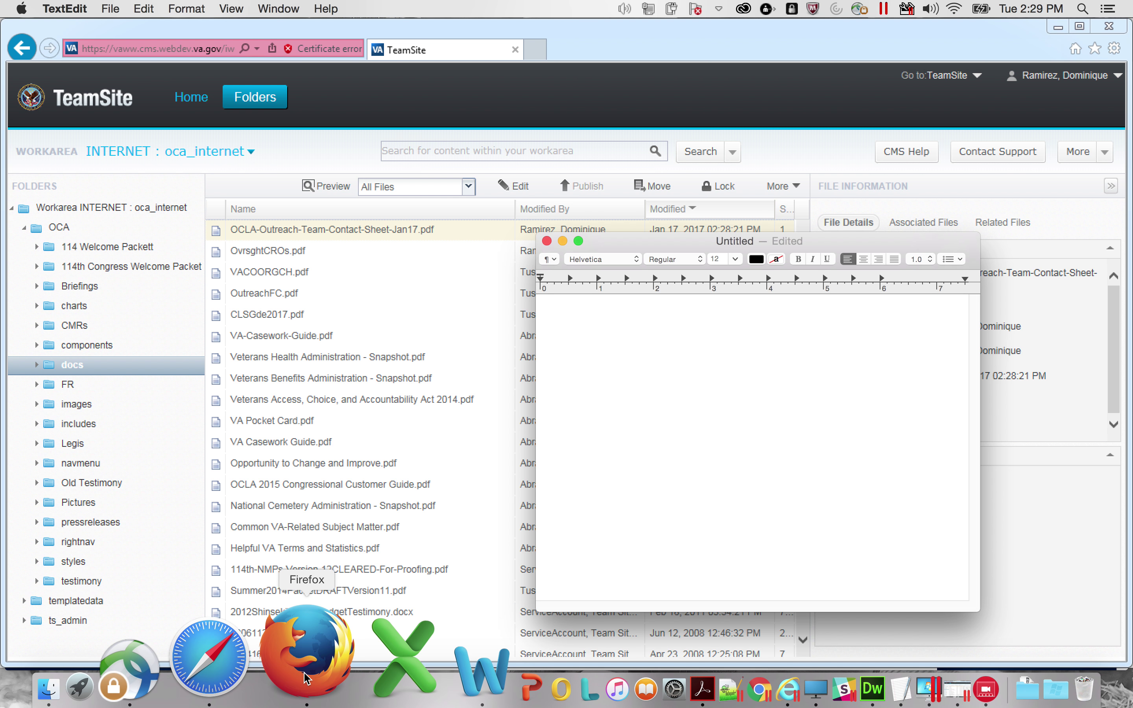
pyautogui.click(305, 677)
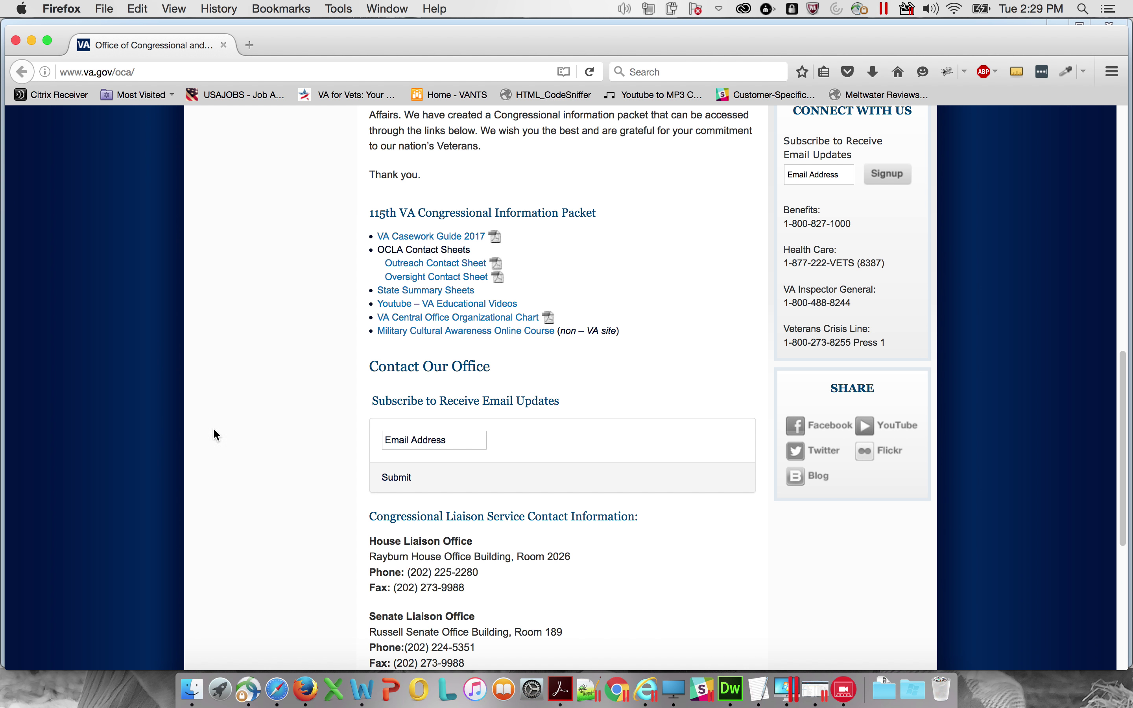
pyautogui.rightClick(420, 269)
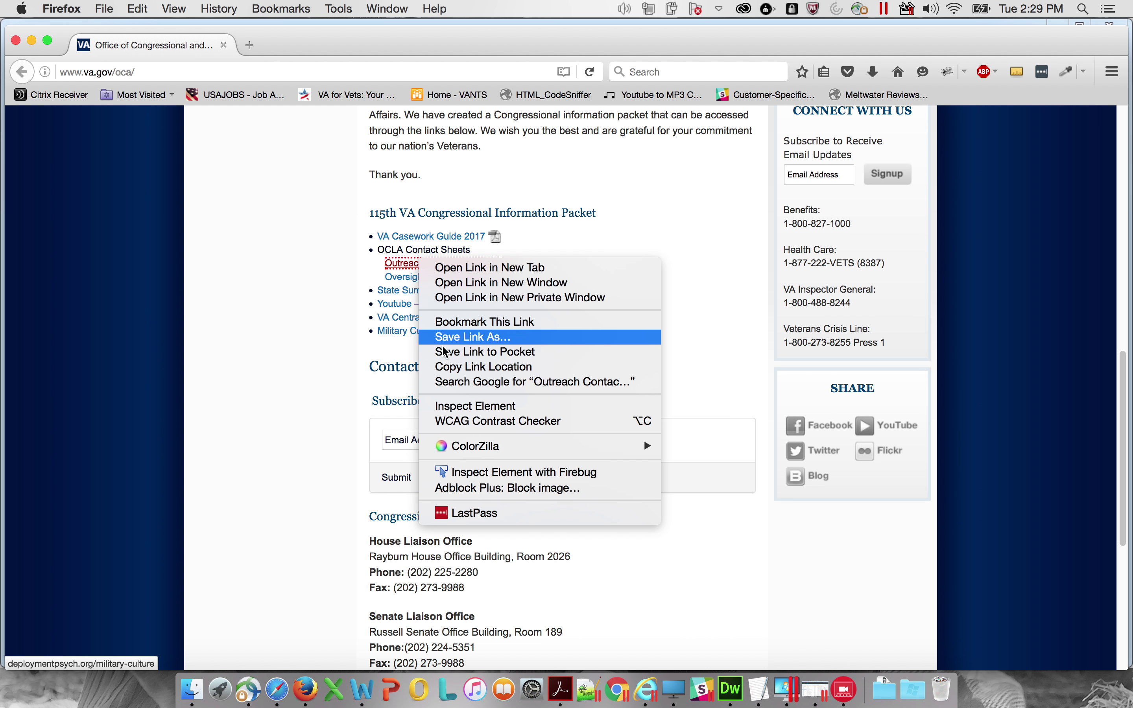
pyautogui.click(467, 367)
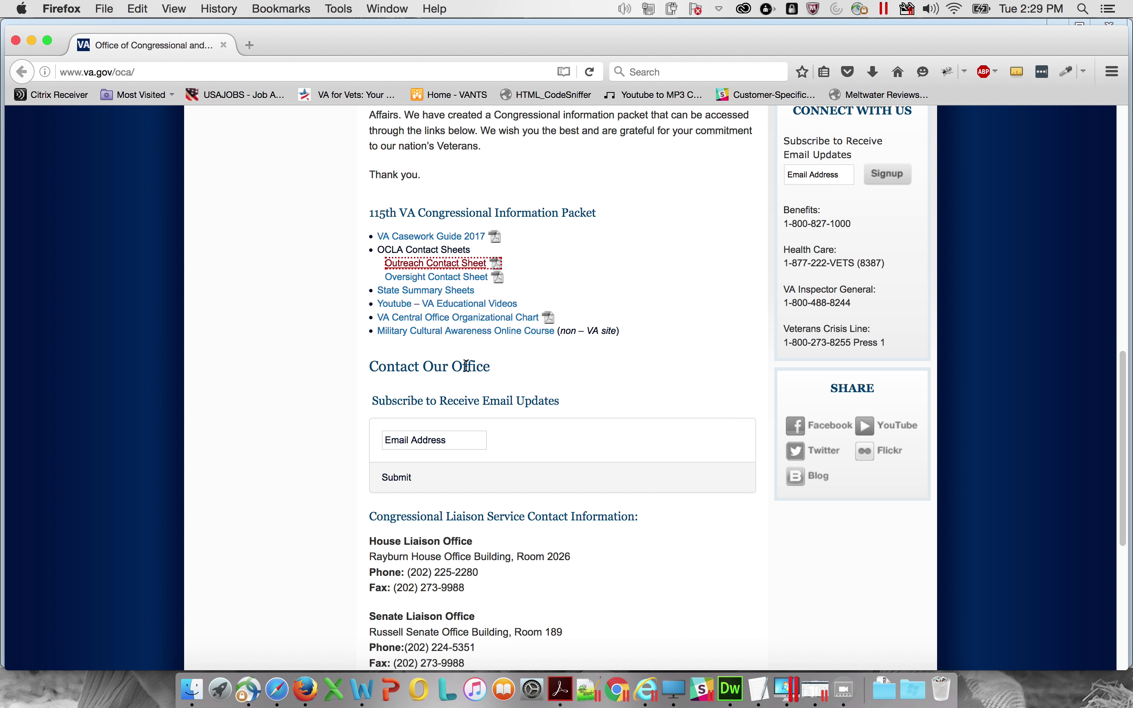
pyautogui.click(753, 674)
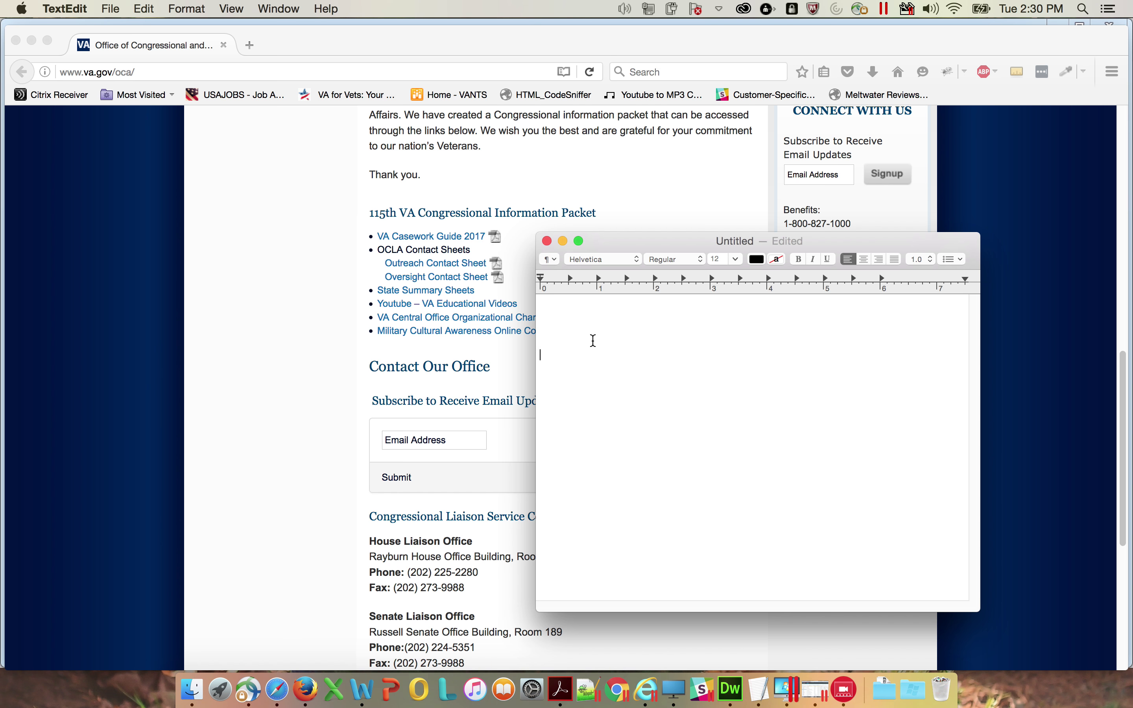
pyautogui.press('super+v')
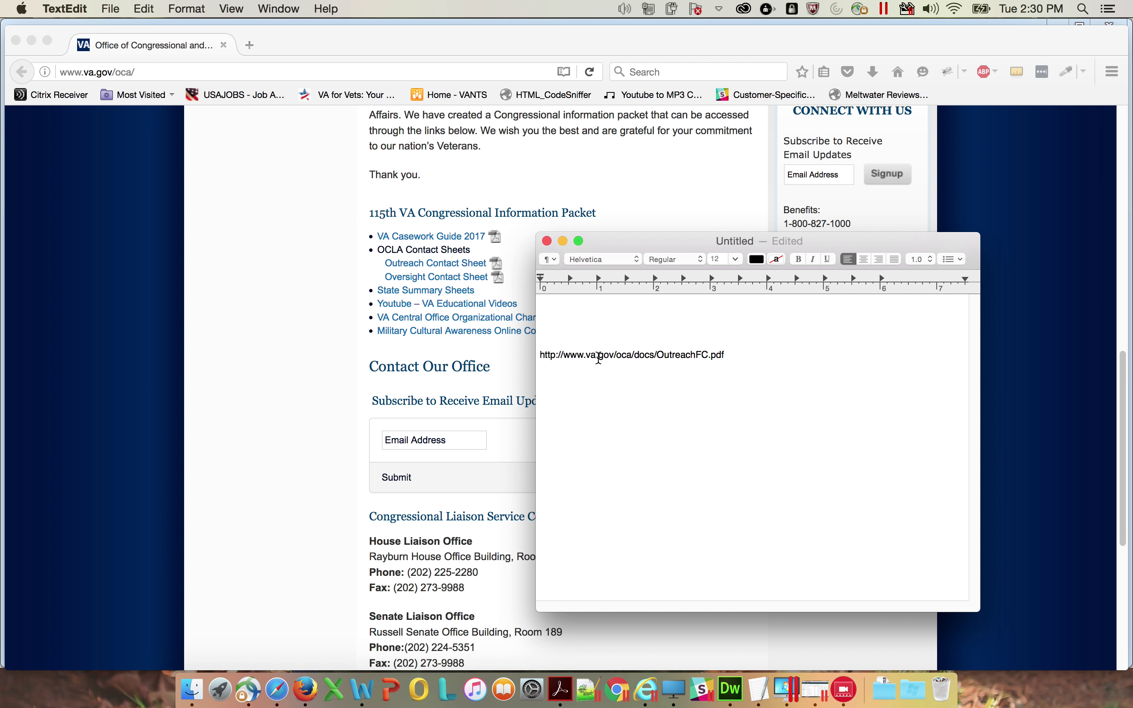
pyautogui.doubleClick(621, 356)
pyautogui.doubleClick(647, 354)
pyautogui.moveTo(664, 356); pyautogui.dragTo(728, 358)
pyautogui.click(728, 358)
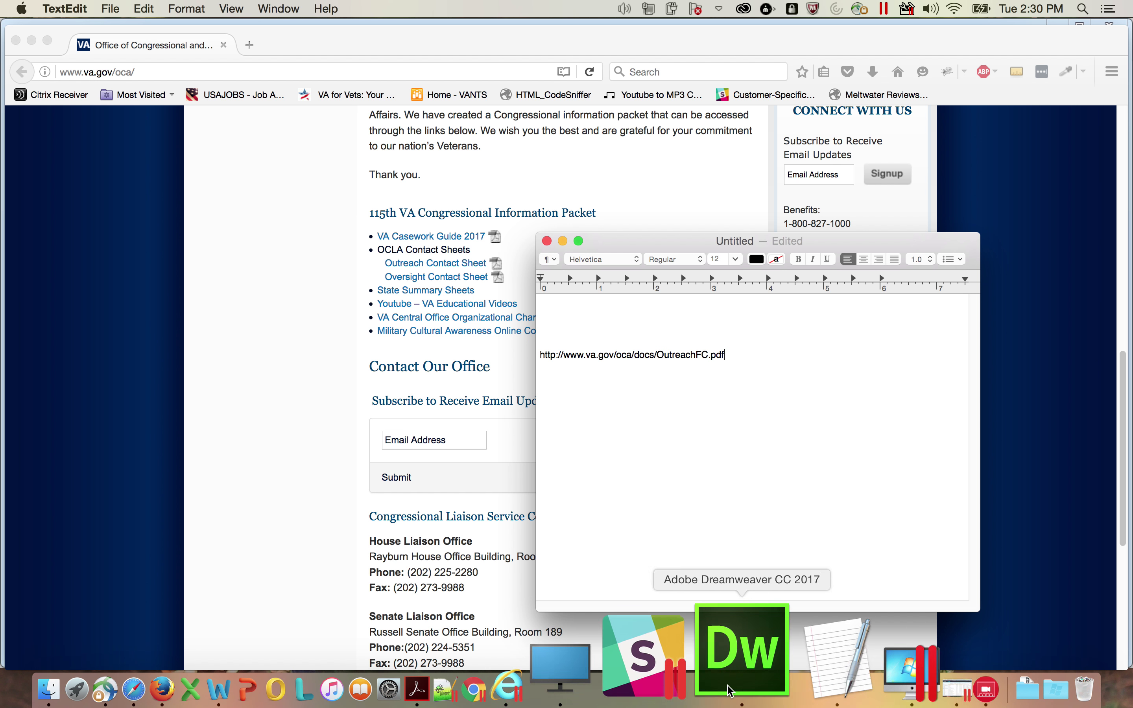
# Copy the file name OCLA-Outreach-Team-Contact-Sheet-Jan17.pdf from TeamSite in Internet Explorer and paste it below the link address in TextEdit
pyautogui.click(651, 679)
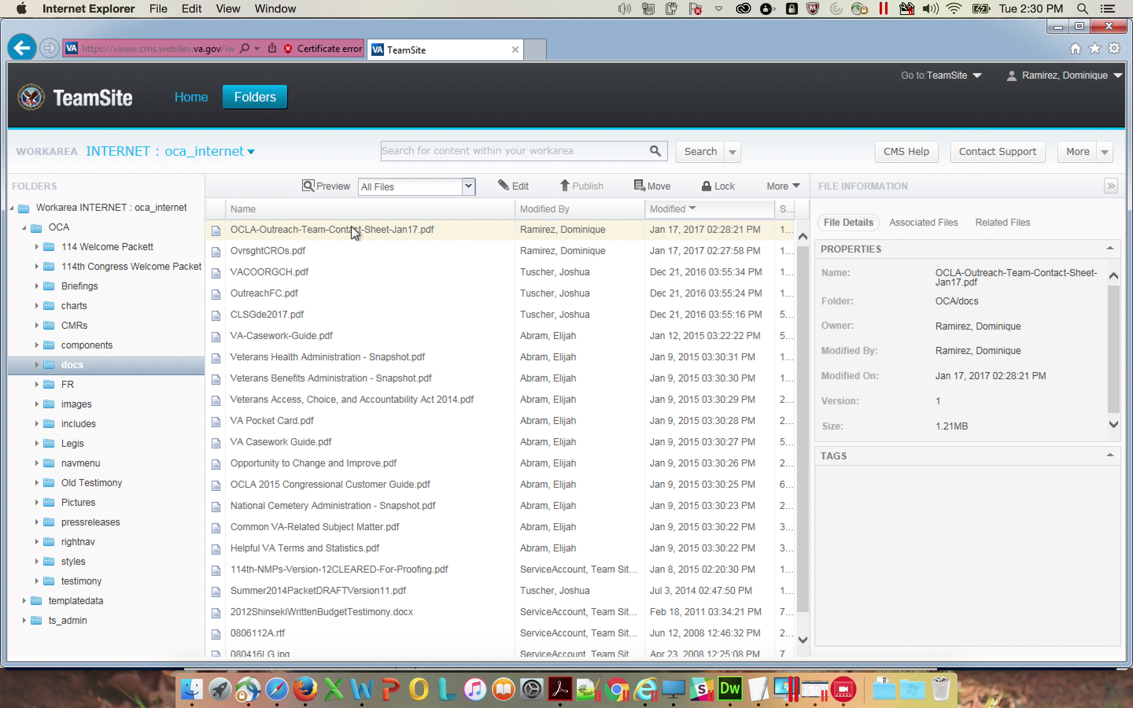
pyautogui.tripleClick(943, 279)
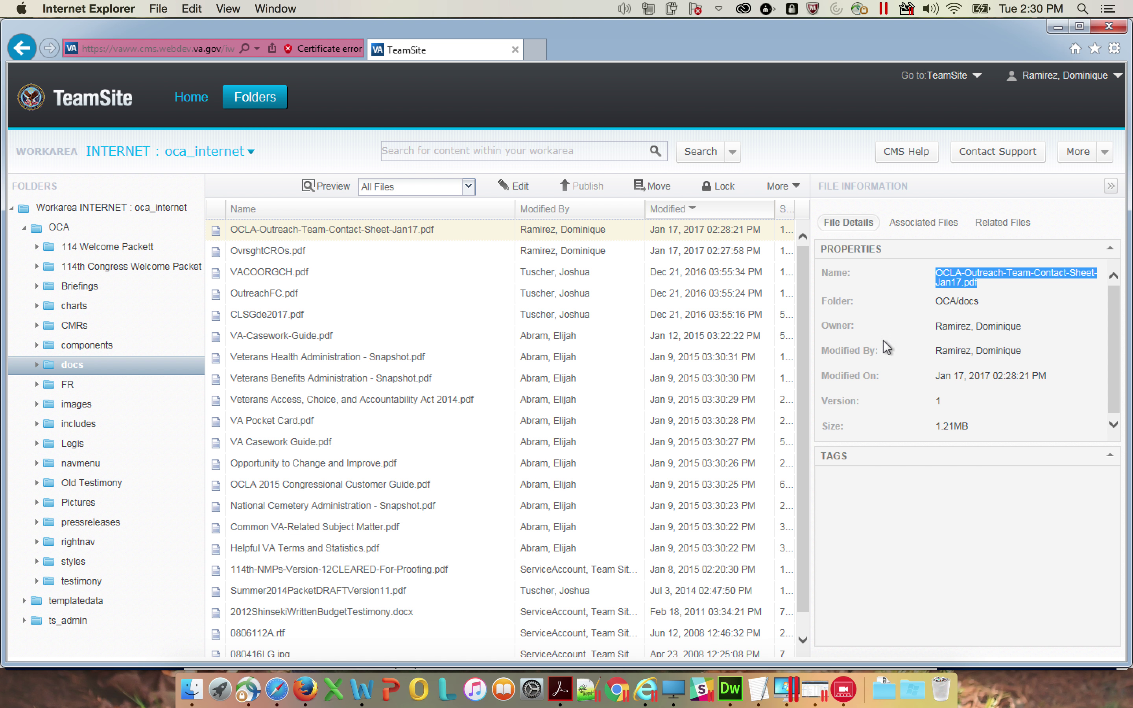
pyautogui.click(758, 688)
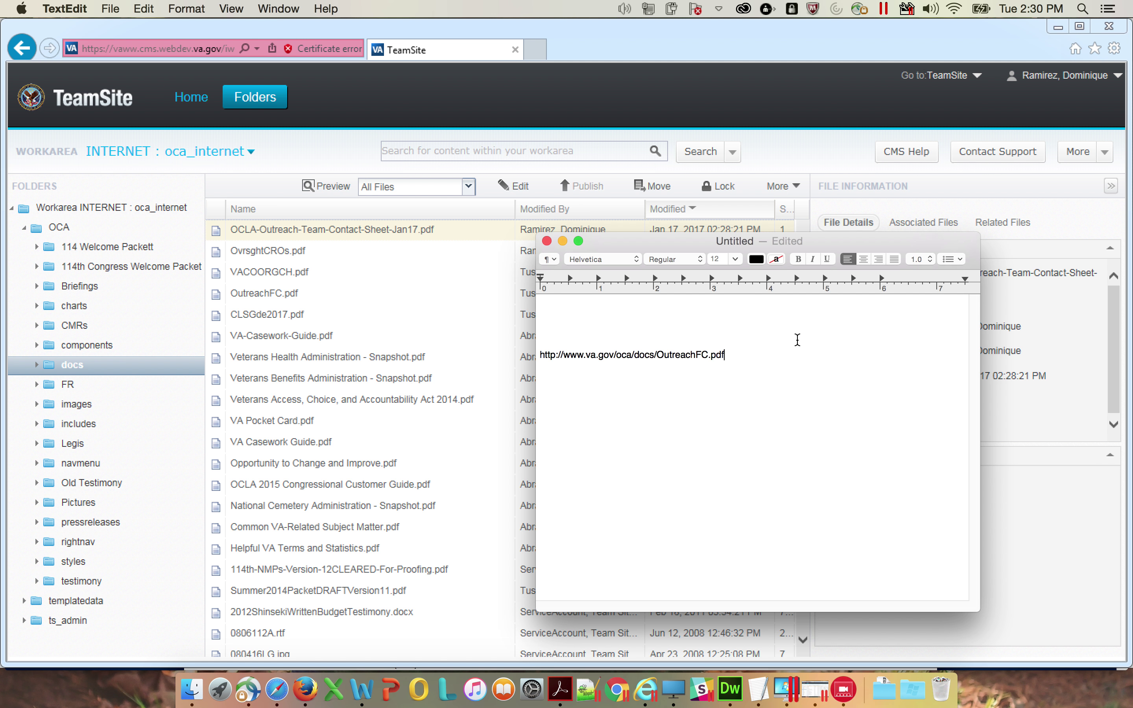
pyautogui.press('Return')
pyautogui.press('Return')
pyautogui.press('Return')
pyautogui.press('super+v')
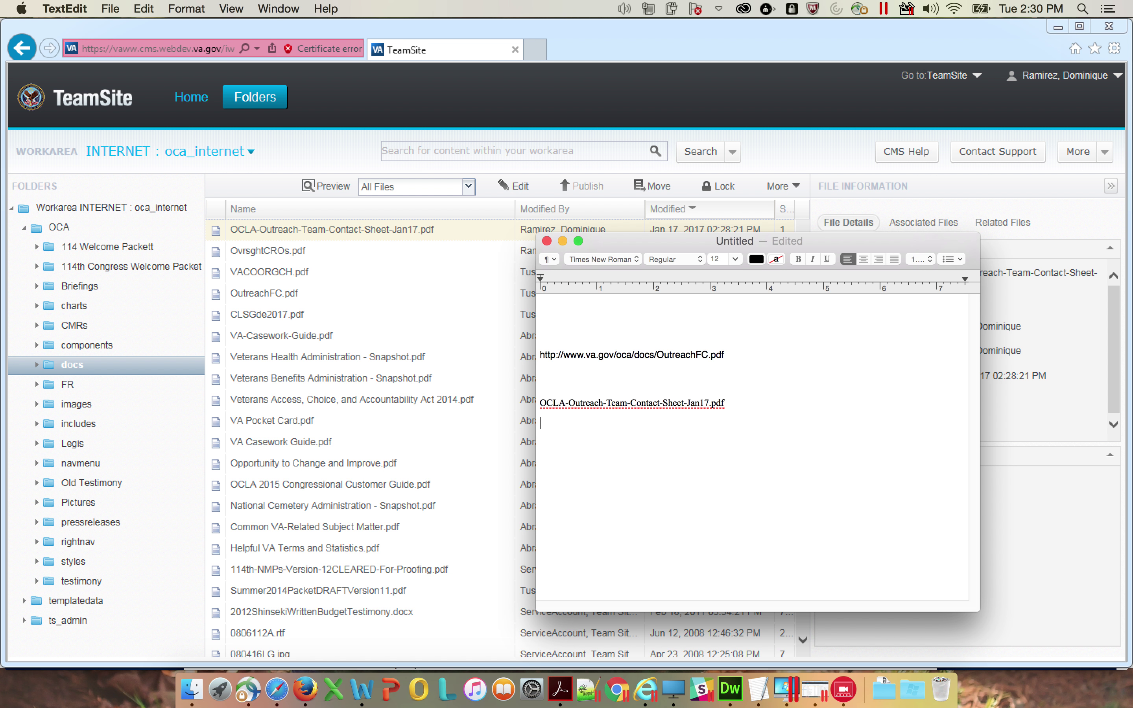
# Convert the note to plain text and confirm losing the text styles
pyautogui.click(540, 403)
pyautogui.click(186, 8)
pyautogui.moveTo(211, 48)
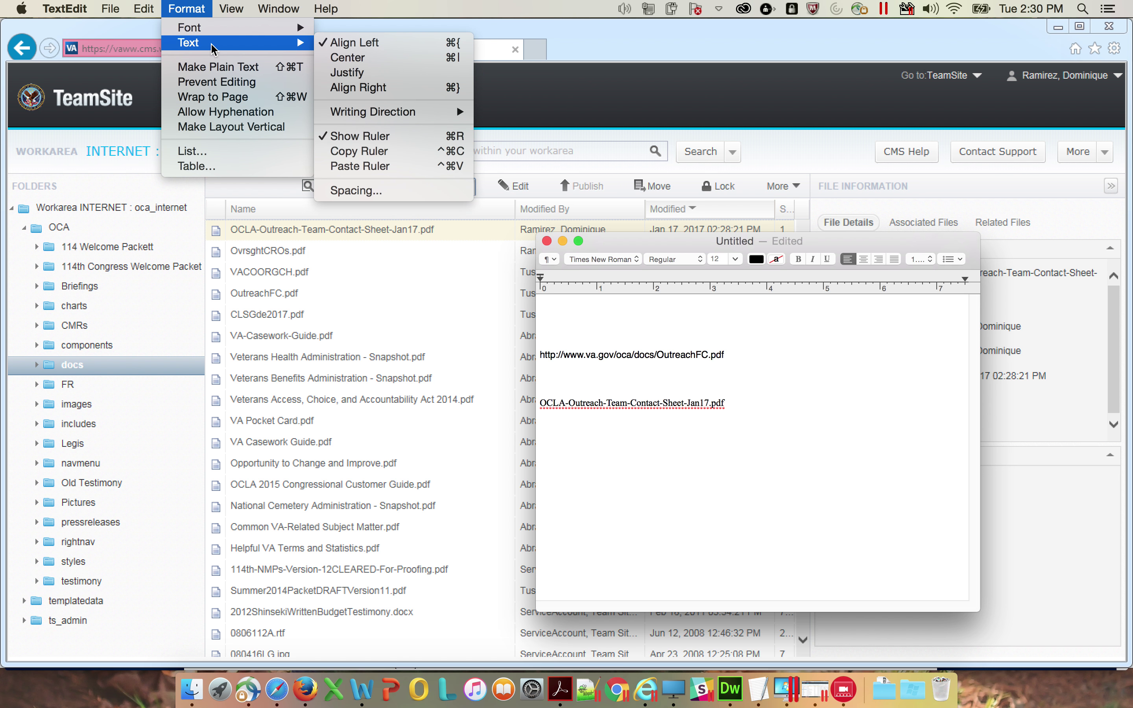
pyautogui.click(219, 67)
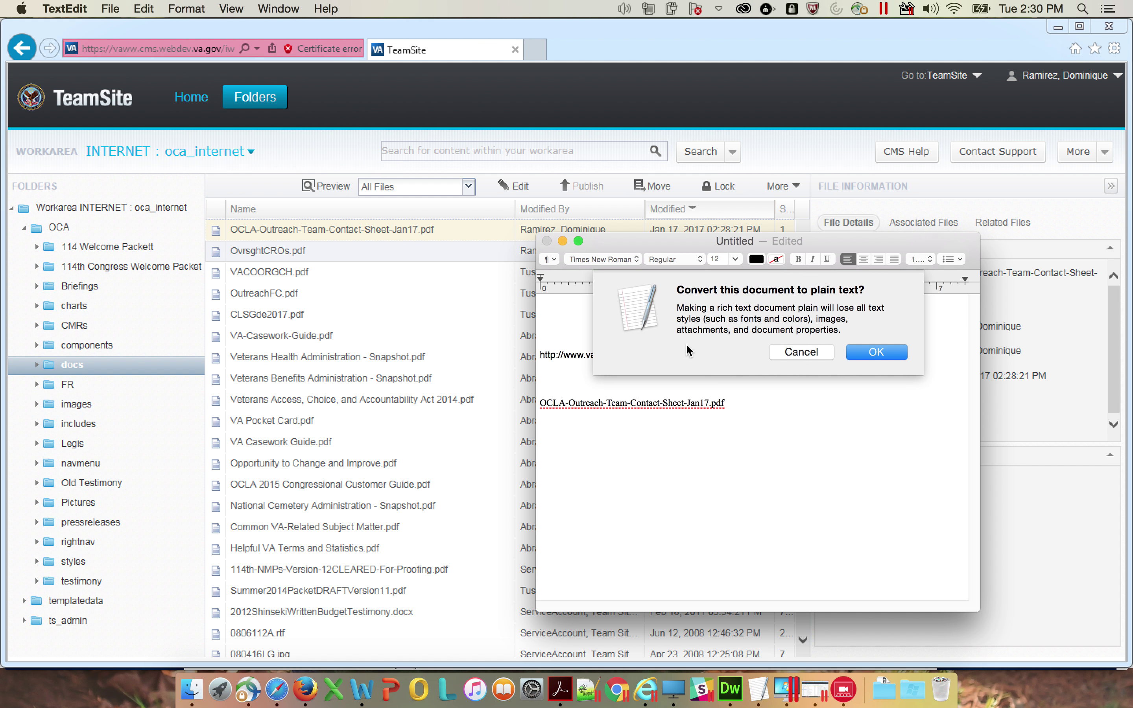
pyautogui.click(857, 361)
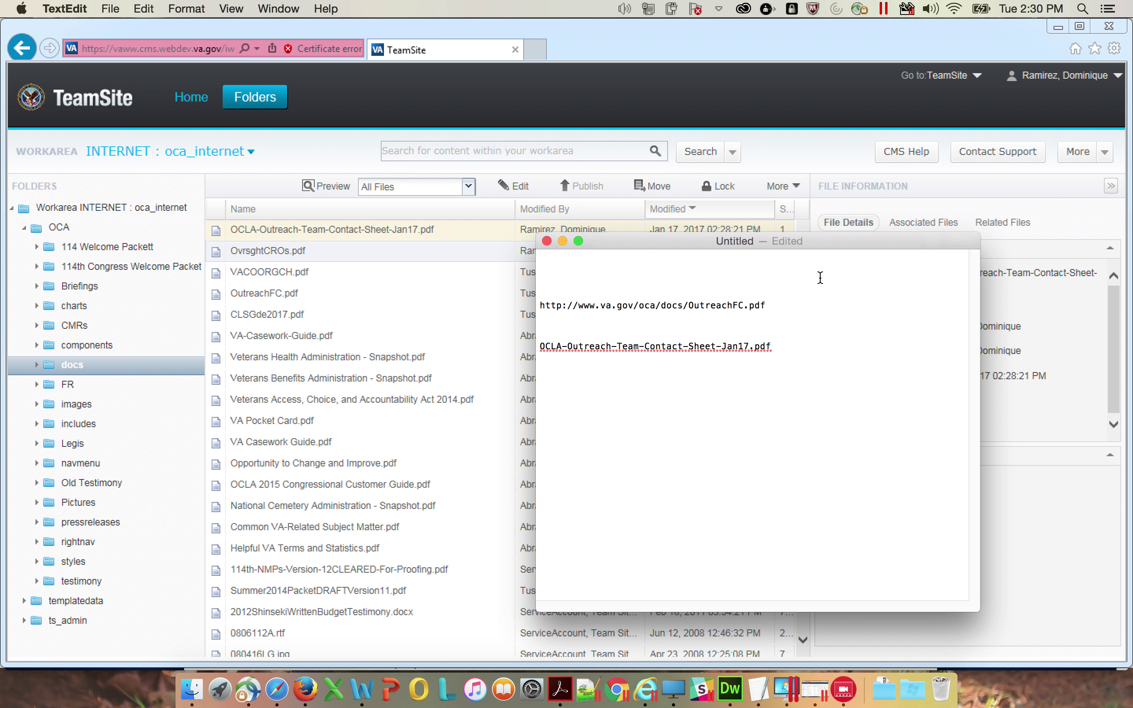
pyautogui.moveTo(789, 303); pyautogui.dragTo(546, 307)
pyautogui.press('super+c')
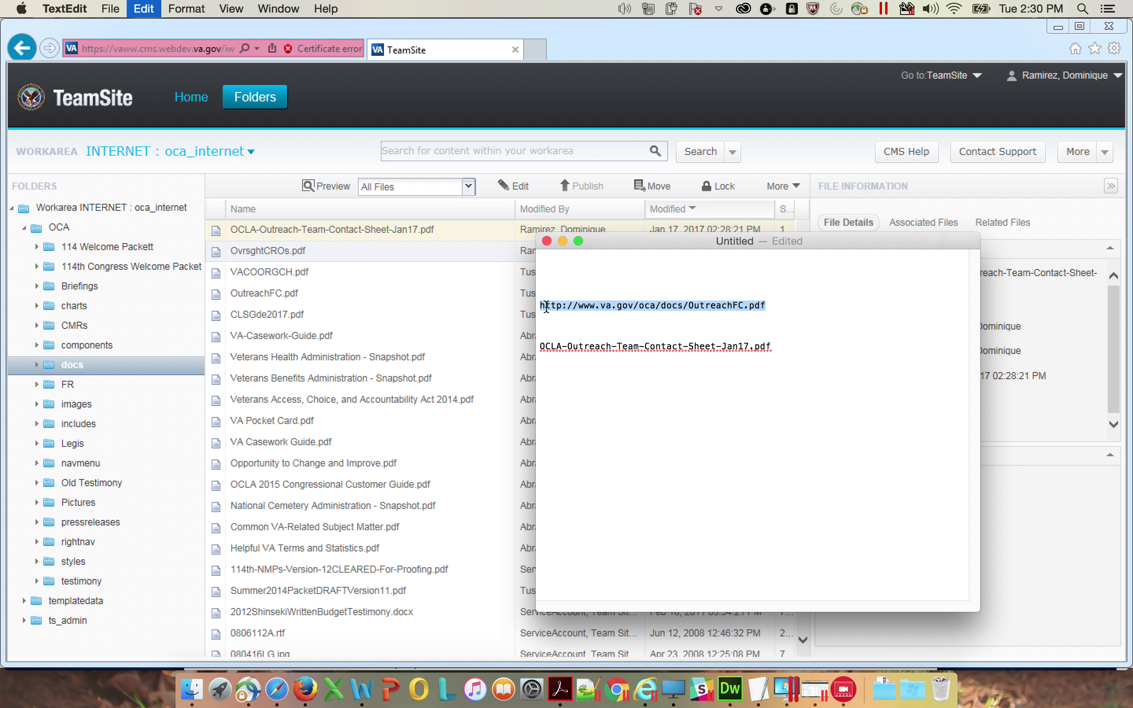
pyautogui.click(539, 347)
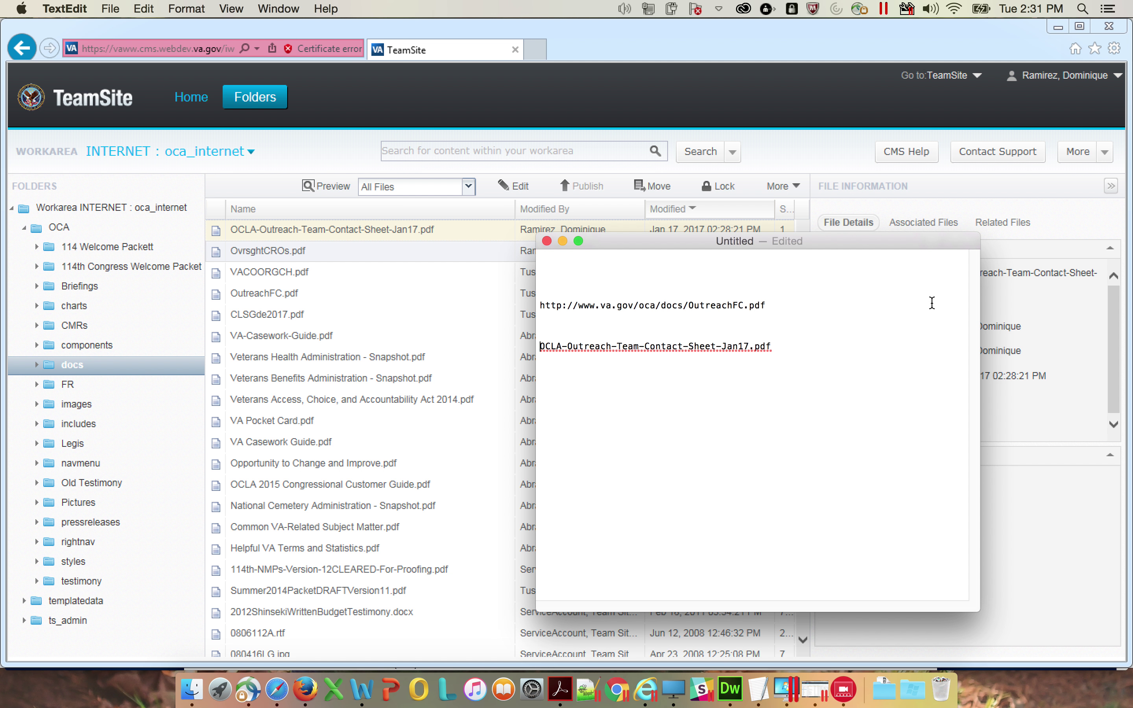
pyautogui.press('super+v')
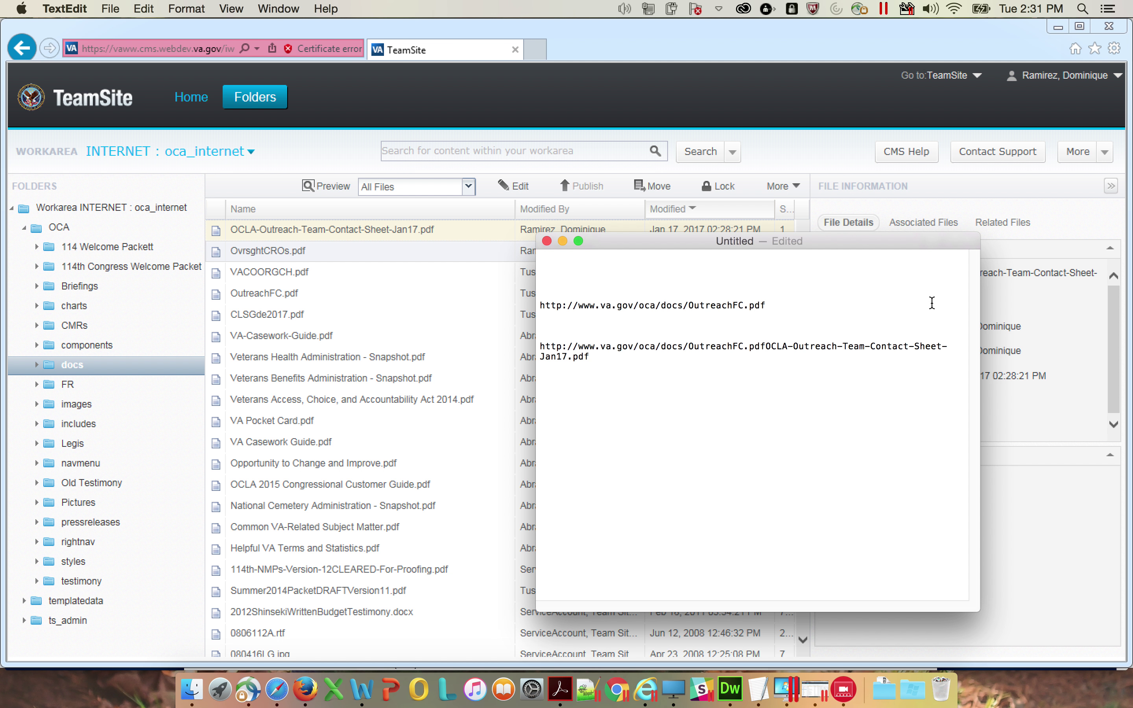
pyautogui.press('BackSpace')
pyautogui.press('BackSpace')
pyautogui.press('BackSpace')
pyautogui.press('BackSpace')
pyautogui.press('BackSpace')
pyautogui.press('BackSpace')
pyautogui.press('BackSpace')
pyautogui.press('BackSpace')
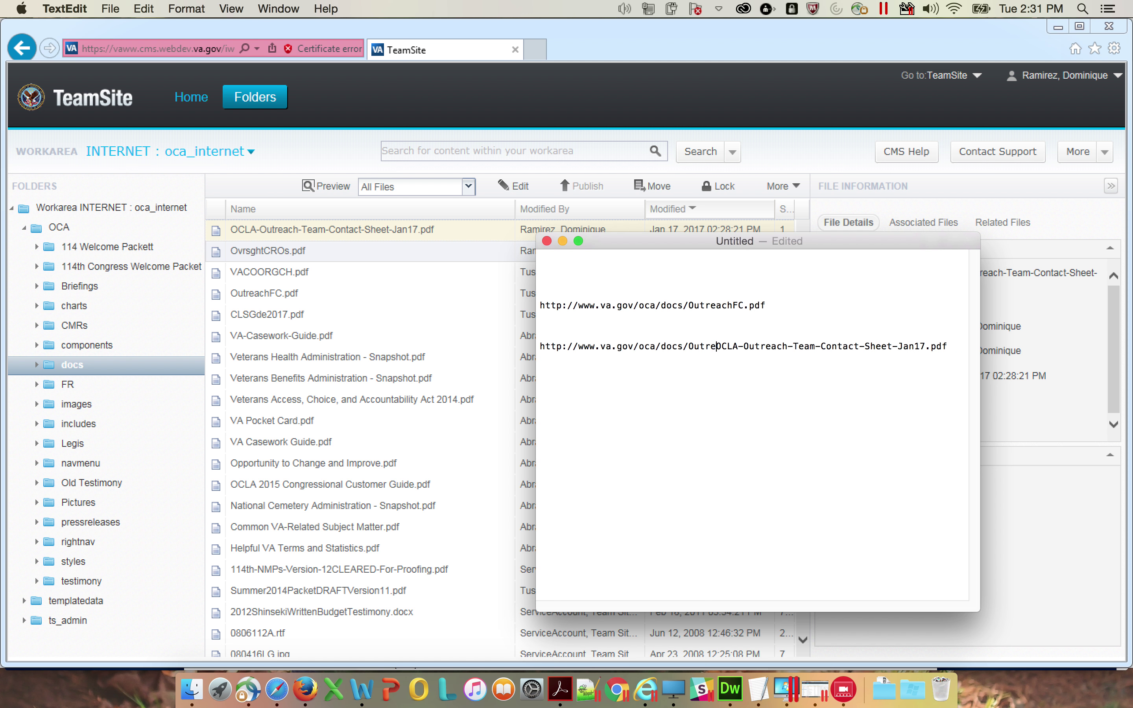
pyautogui.press('BackSpace')
pyautogui.press('BackSpace')
pyautogui.press('BackSpace')
pyautogui.press('BackSpace')
pyautogui.press('BackSpace')
pyautogui.press('BackSpace')
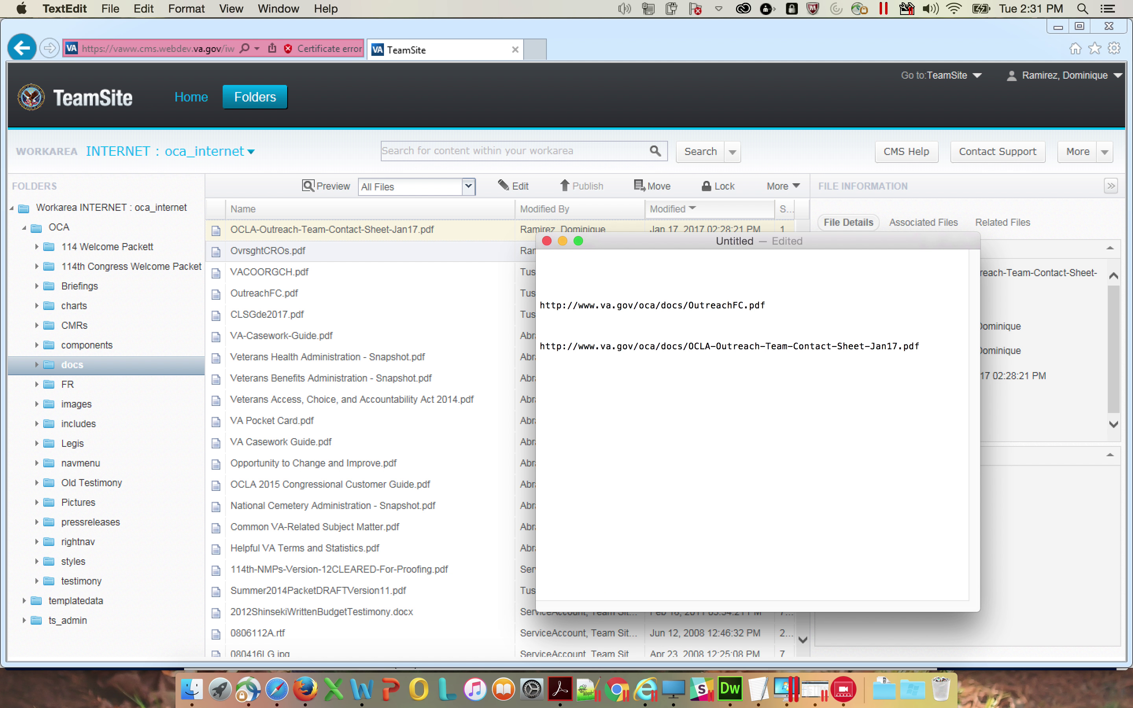
# Compare the old and new addresses, checking the shared folder path and the new file name
pyautogui.press('Up')
pyautogui.press('Up')
pyautogui.click(766, 305)
pyautogui.press('Down')
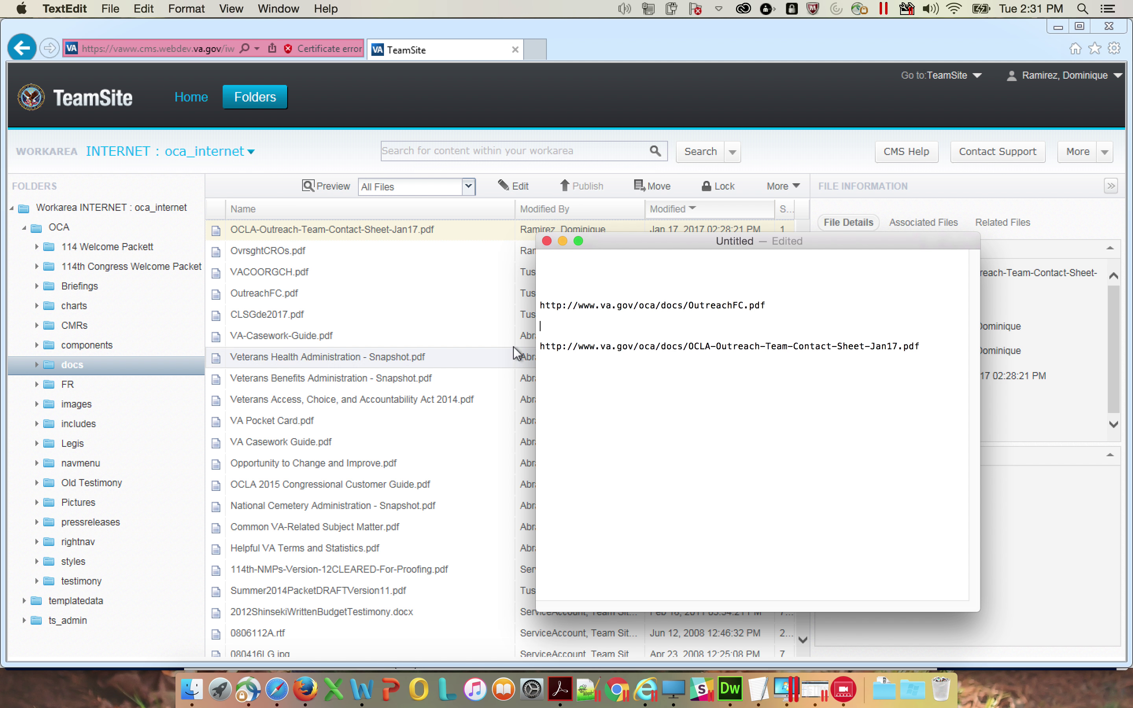
pyautogui.moveTo(541, 346); pyautogui.dragTo(687, 349)
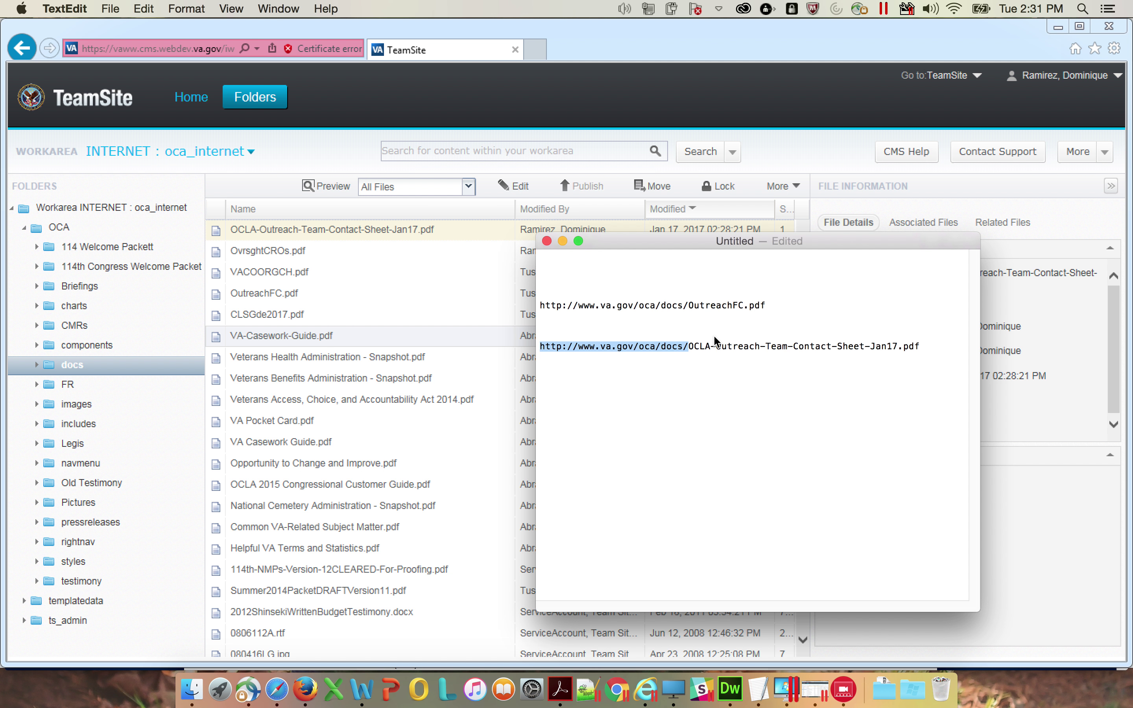
pyautogui.click(697, 352)
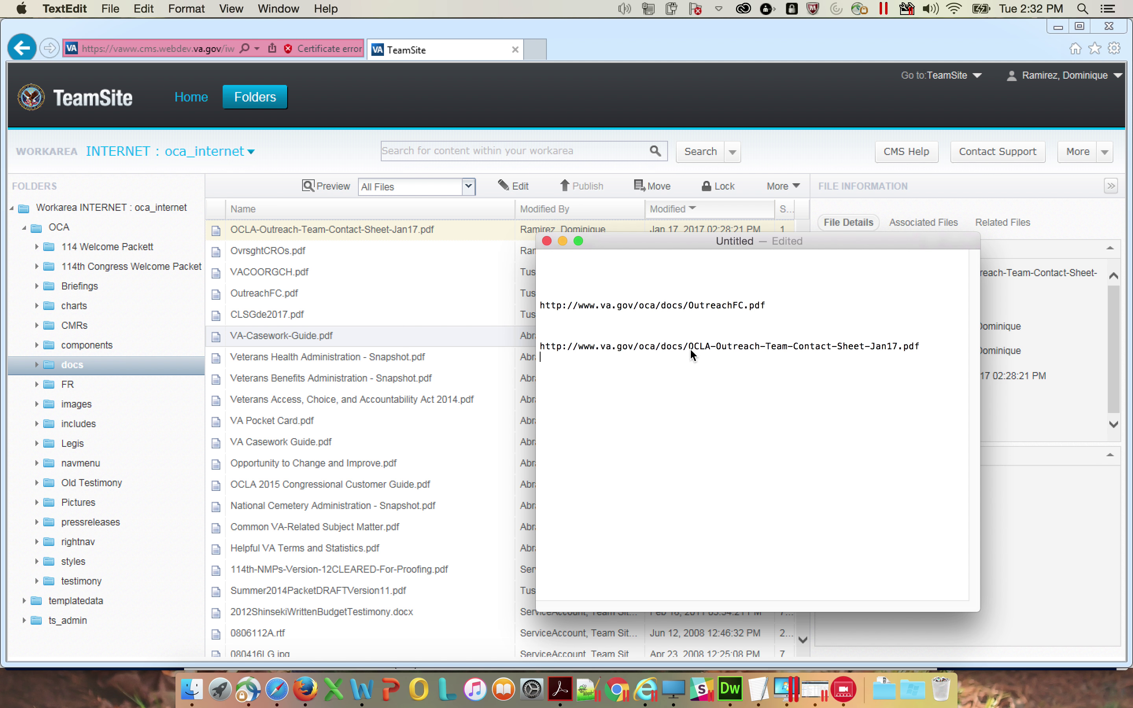
pyautogui.moveTo(688, 346); pyautogui.dragTo(900, 352)
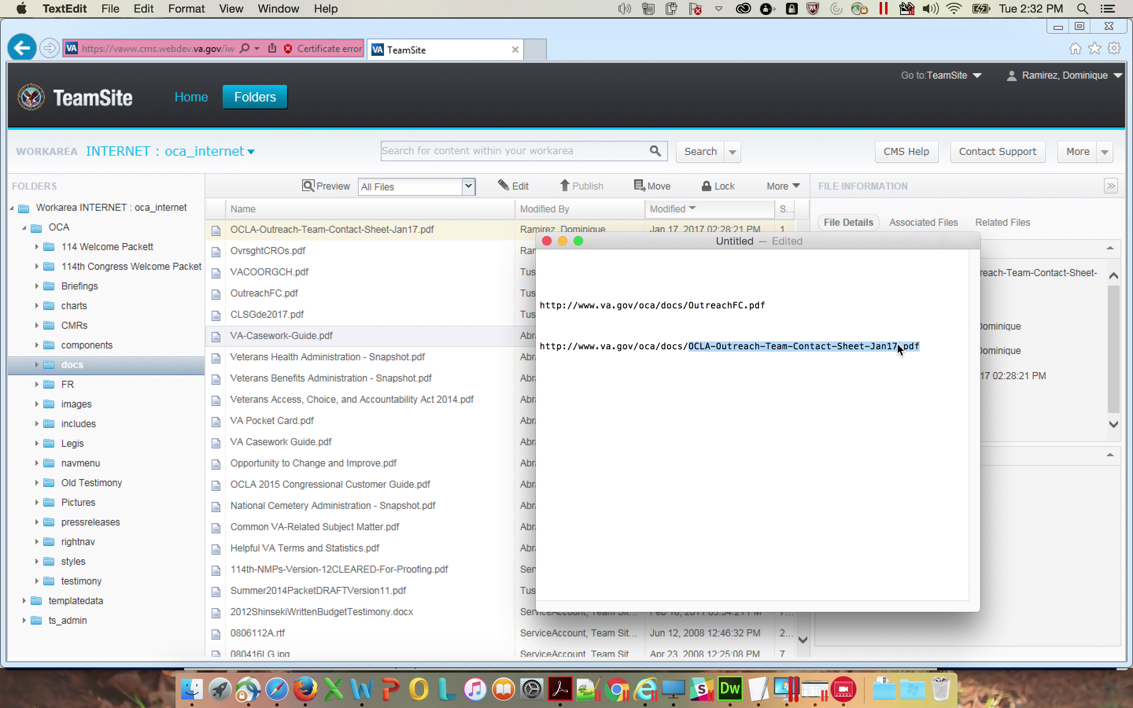
pyautogui.click(950, 349)
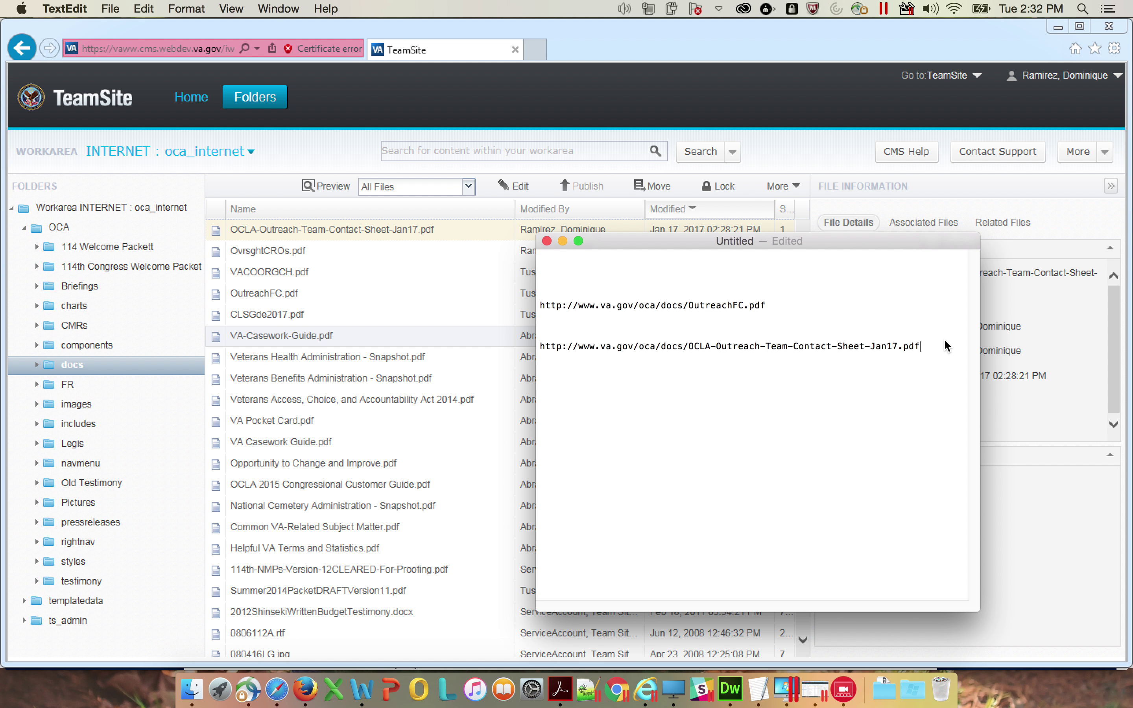
# Return to TeamSite in Internet Explorer and open index.asp from the OCA folder for editing
pyautogui.click(667, 111)
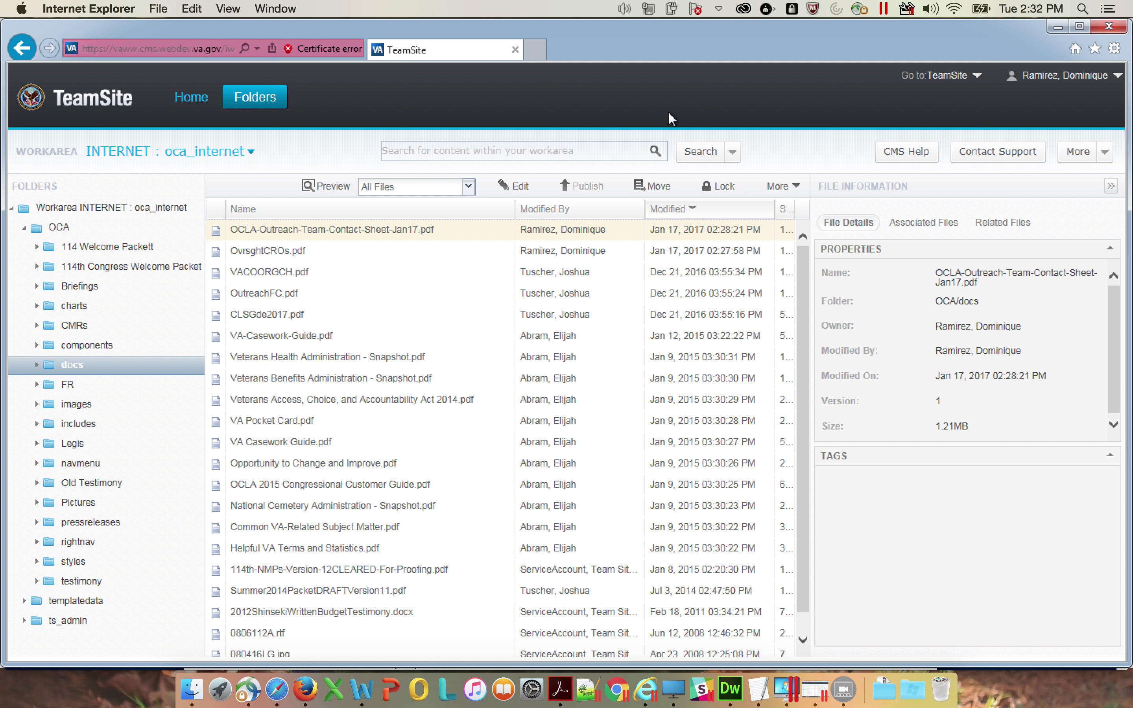
pyautogui.click(60, 229)
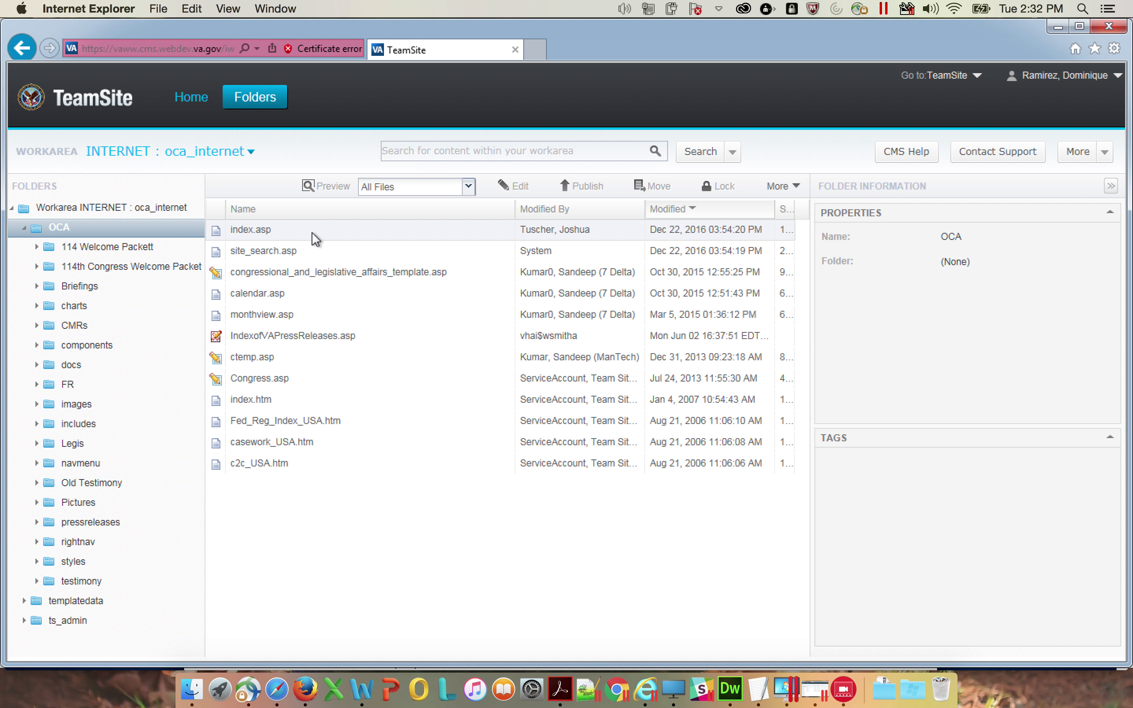
pyautogui.click(312, 231)
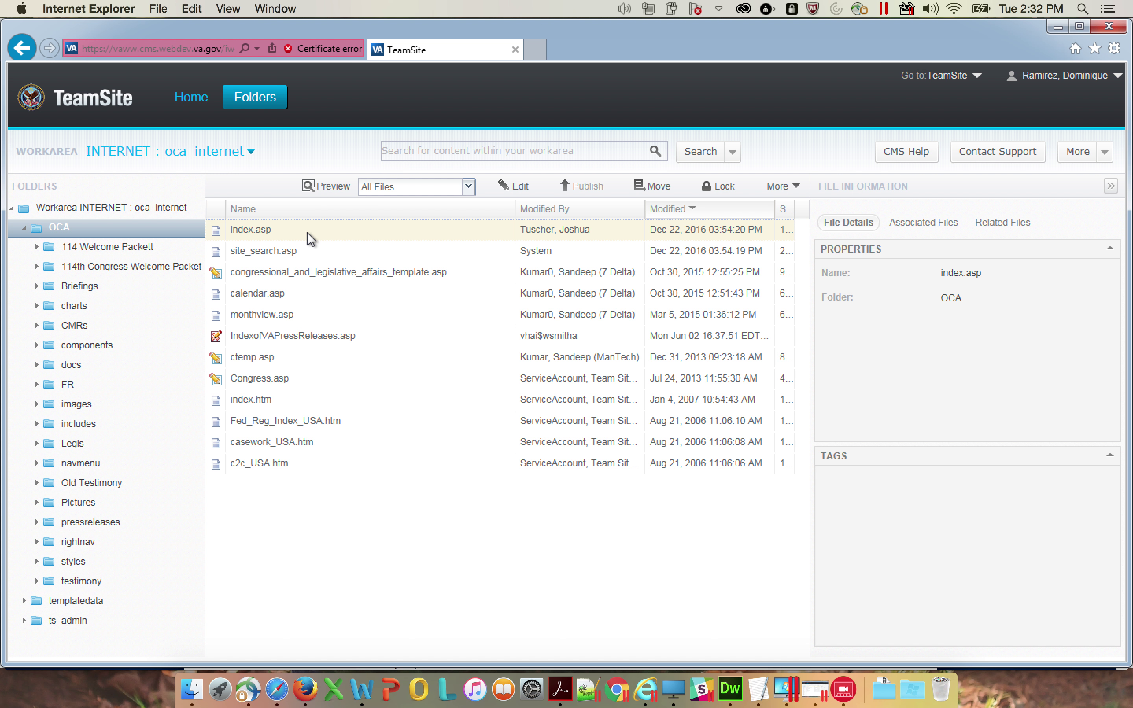
pyautogui.click(524, 187)
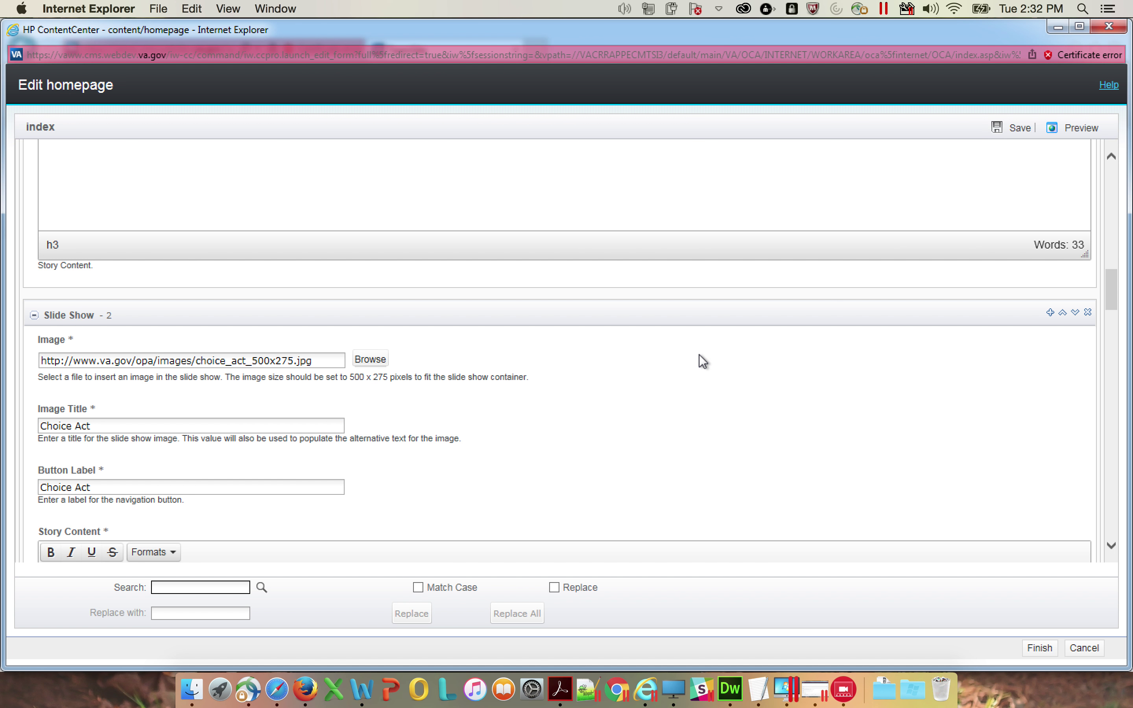
# Examine the three slide show entries and their story content in the homepage form, down to the contact sheet links
pyautogui.scroll(5, 675, 235)
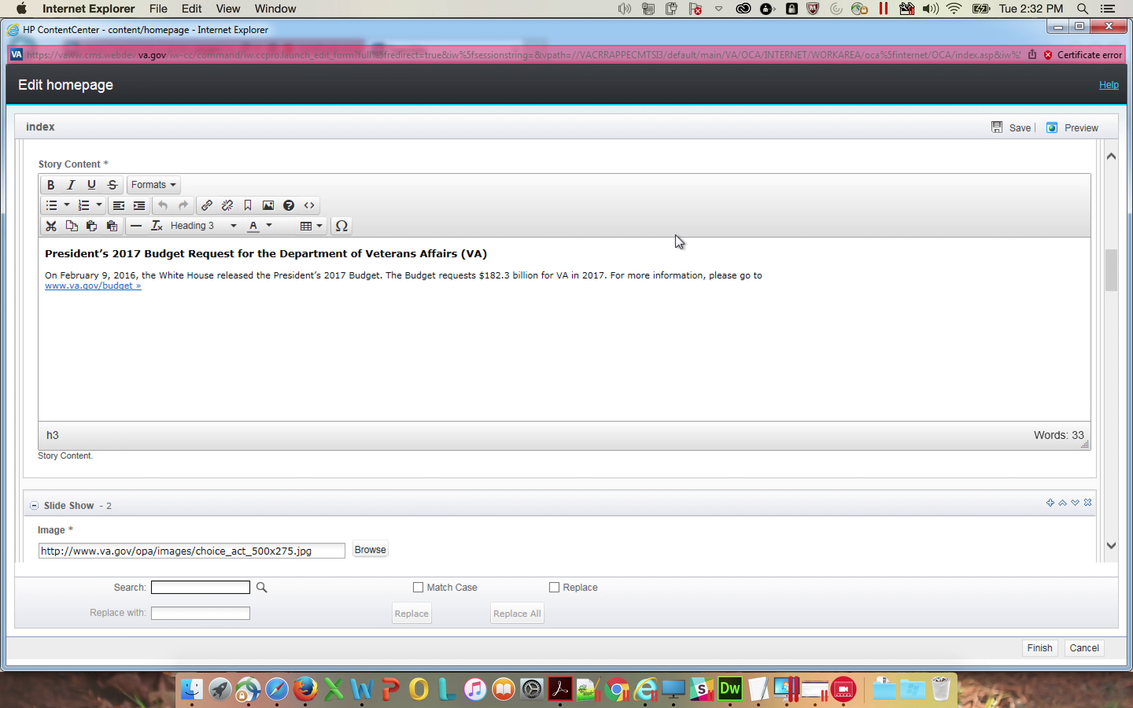
pyautogui.click(582, 284)
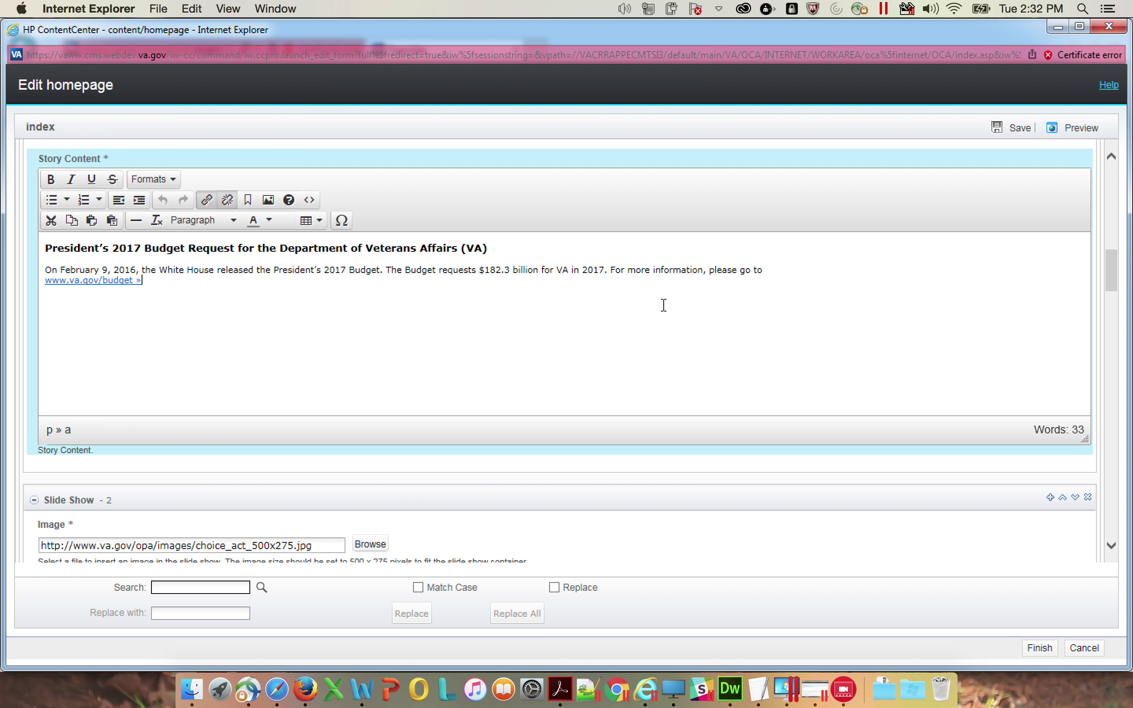
pyautogui.scroll(-3, 678, 313)
pyautogui.scroll(-15, 679, 310)
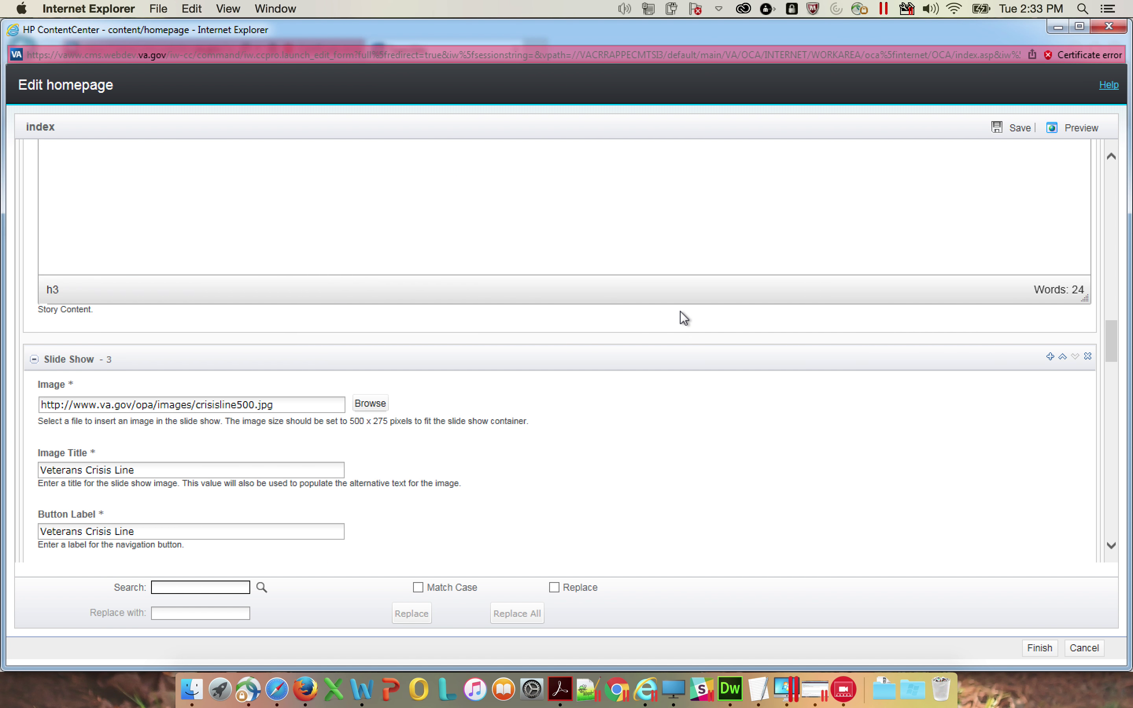
pyautogui.scroll(-1, 686, 329)
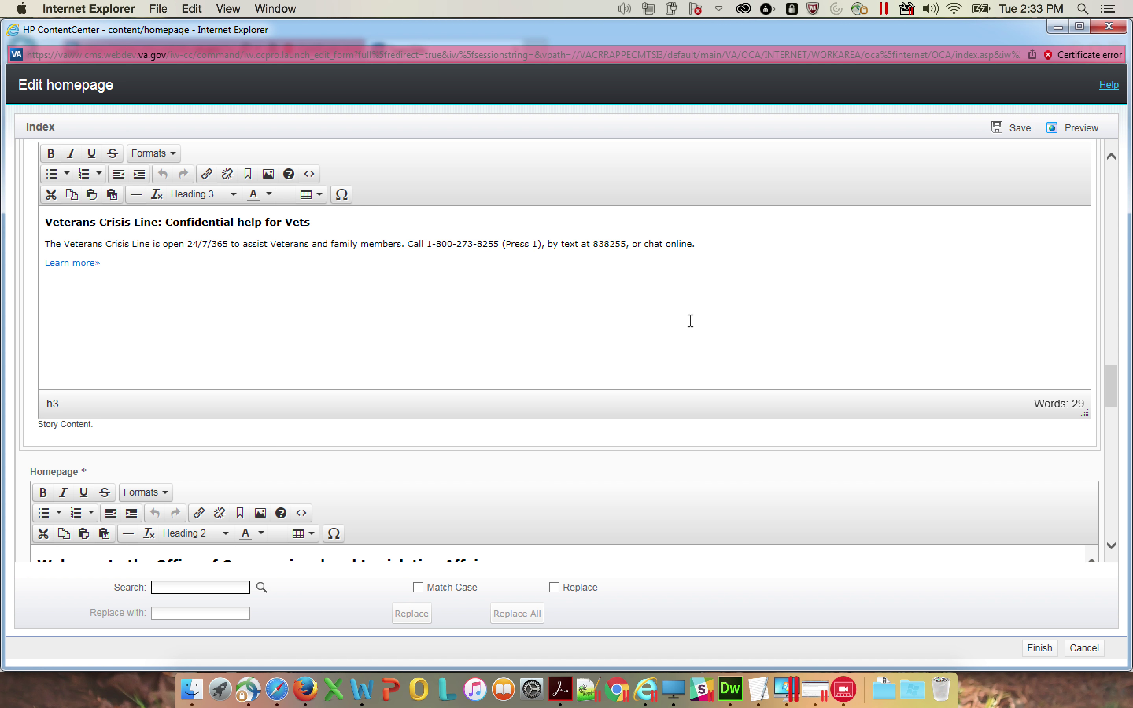
pyautogui.click(694, 322)
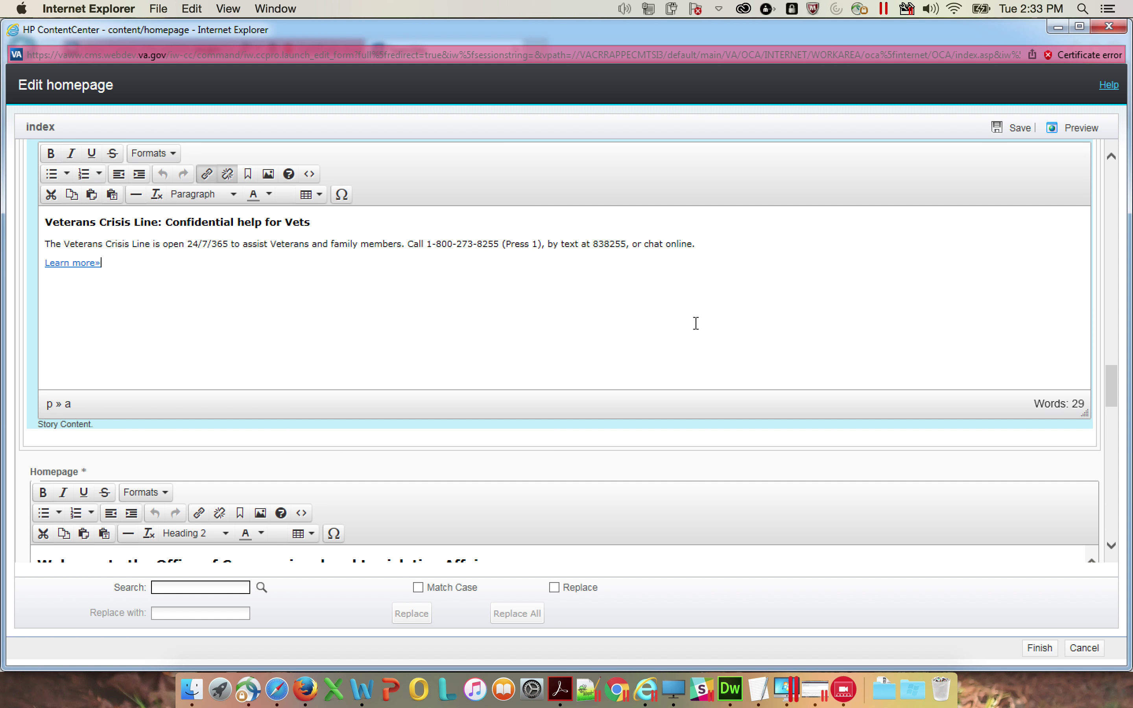
pyautogui.scroll(15, 696, 323)
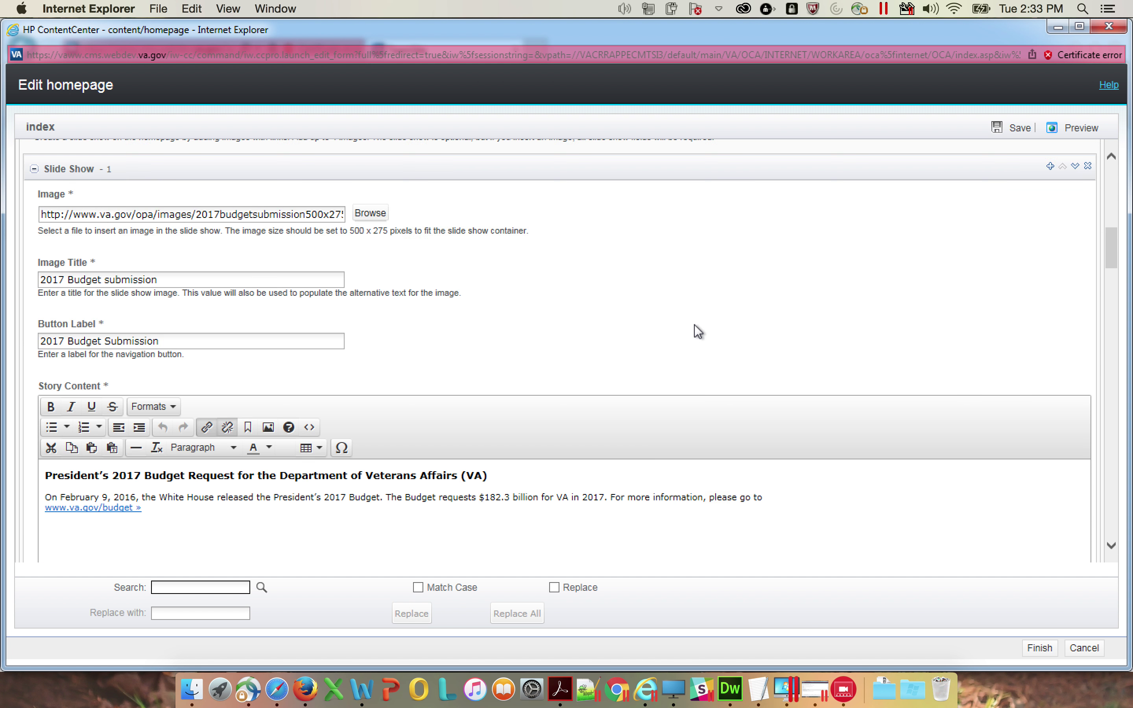
pyautogui.scroll(-15, 694, 324)
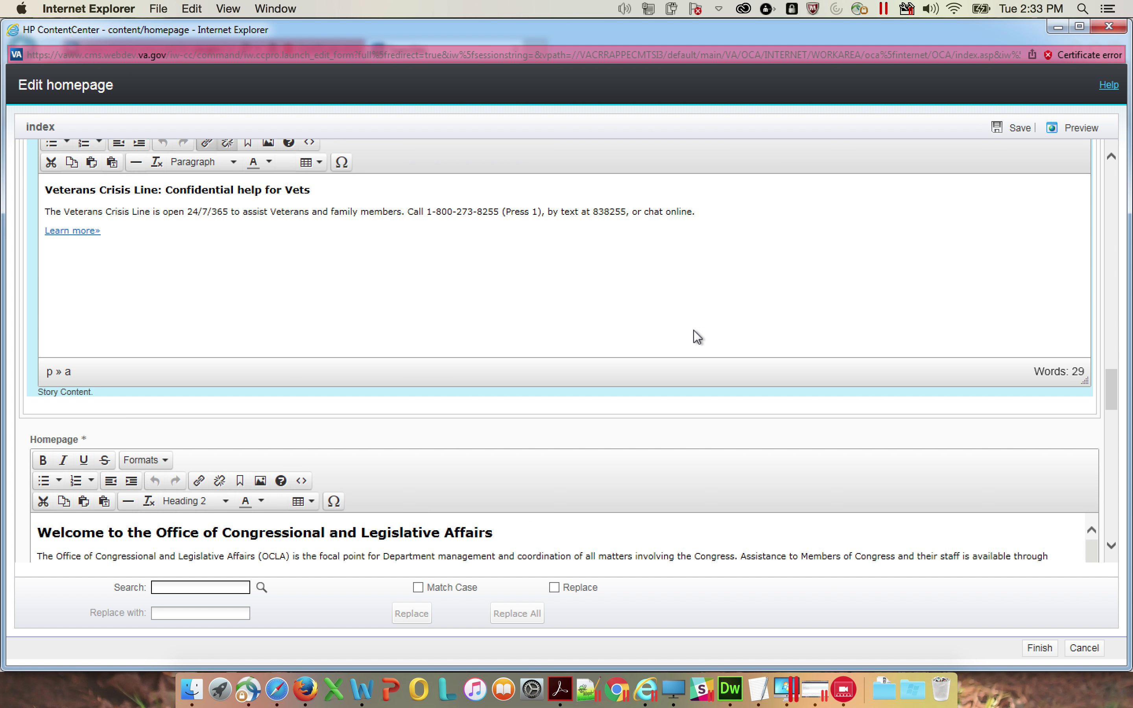
pyautogui.scroll(-10, 694, 329)
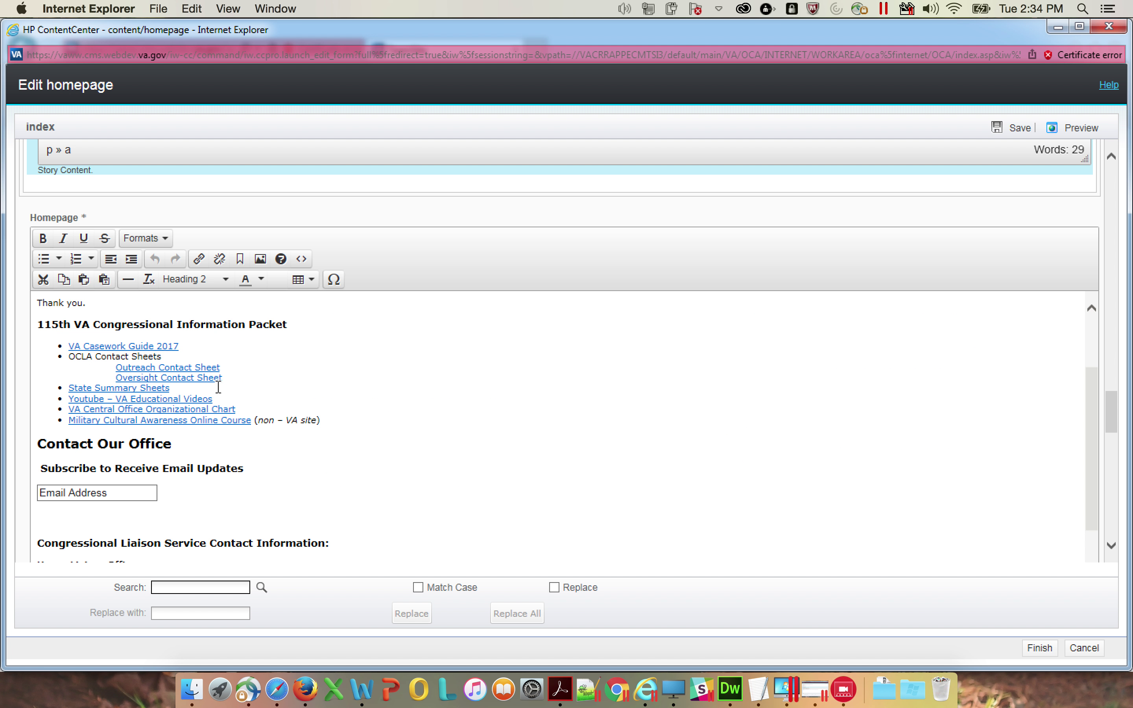
# Point the Outreach Contact Sheet link in the Homepage content to OCLA-Outreach-Team-Contact-Sheet-Jan17.pdf from the OCA/docs folder
pyautogui.click(188, 368)
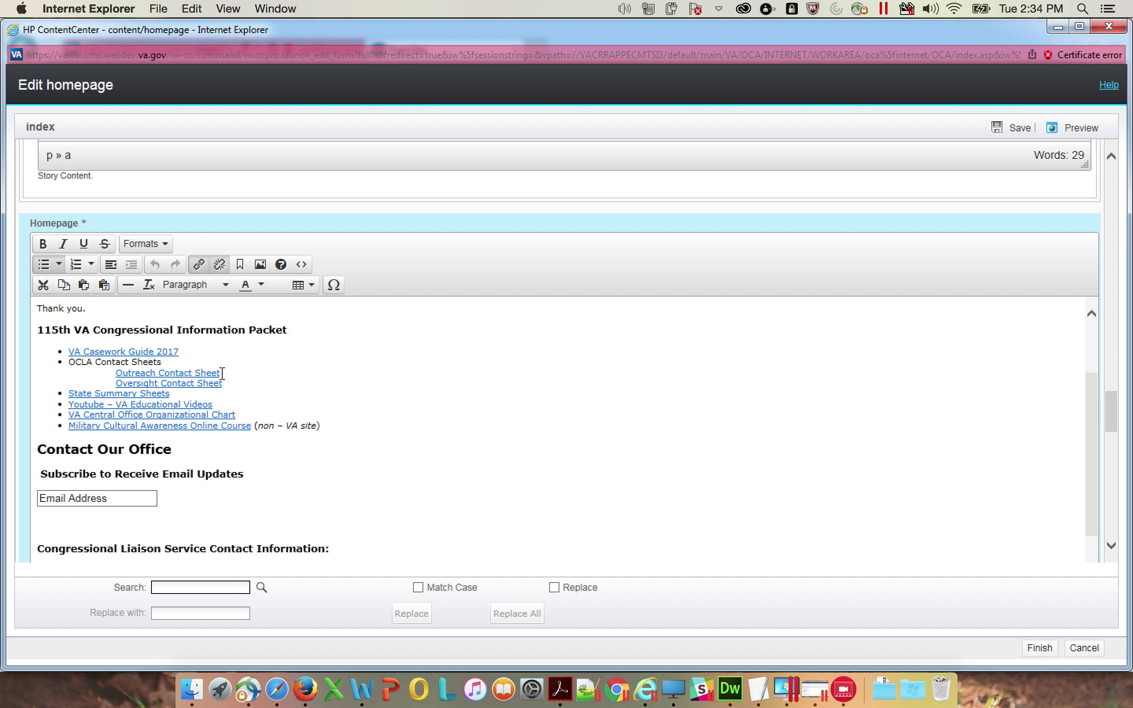
pyautogui.moveTo(223, 373); pyautogui.dragTo(139, 377)
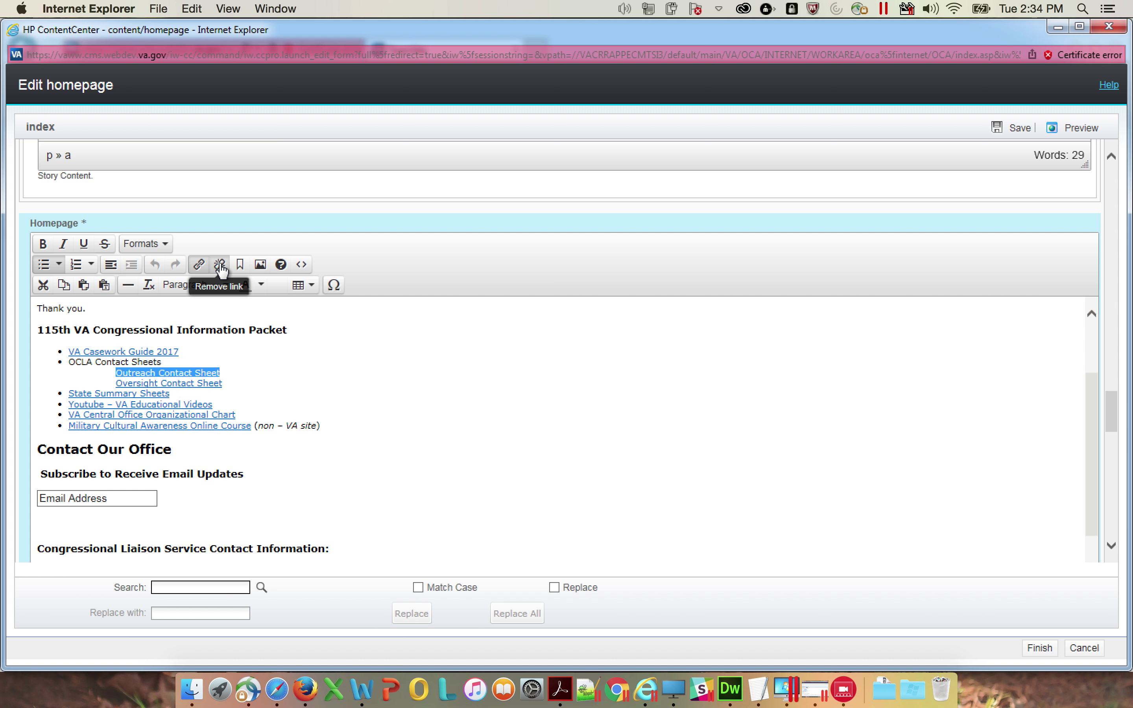
pyautogui.click(199, 266)
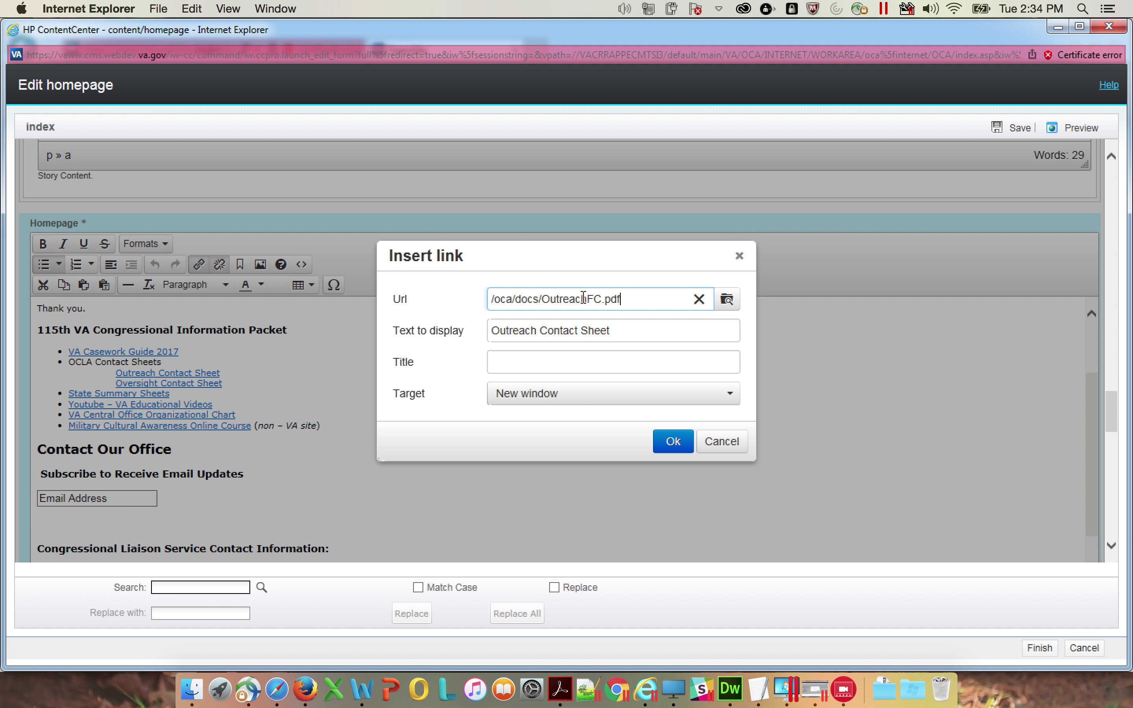
pyautogui.click(727, 304)
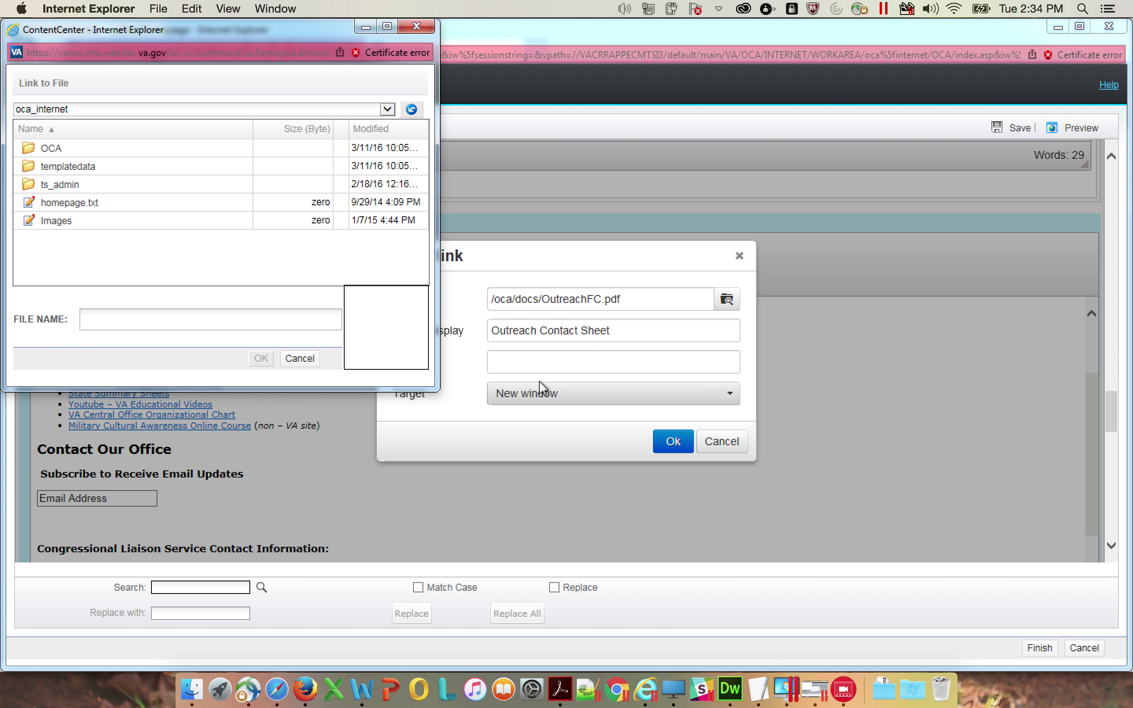
pyautogui.click(51, 149)
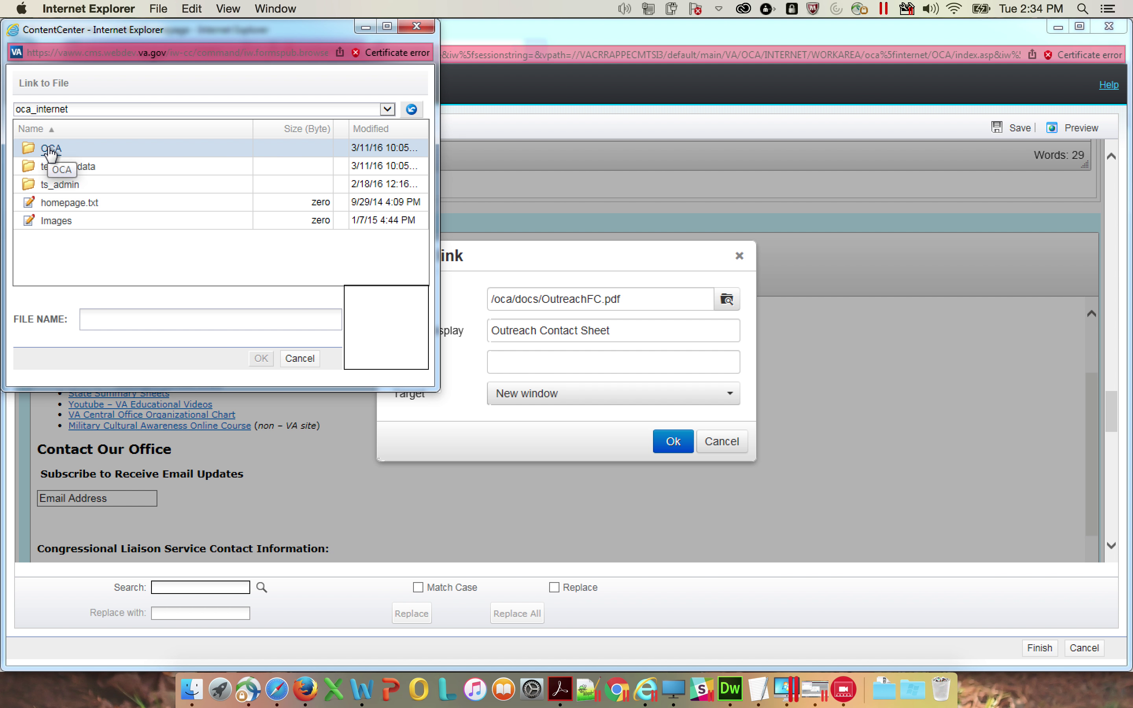
pyautogui.click(121, 220)
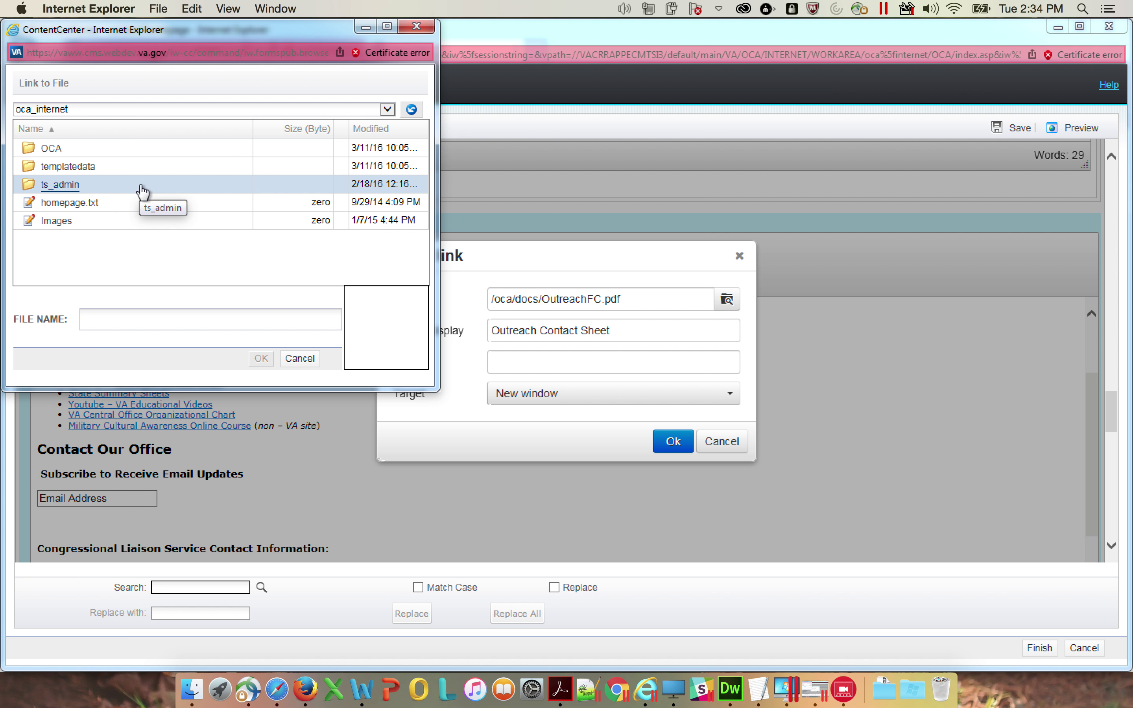
pyautogui.doubleClick(50, 155)
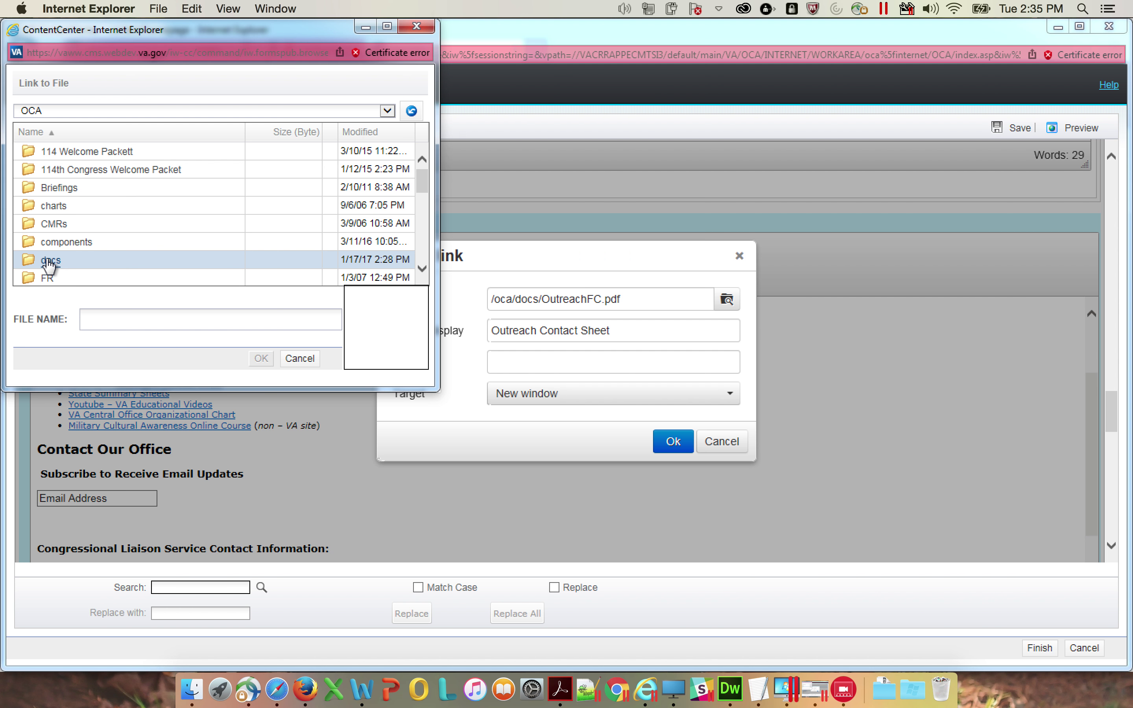
pyautogui.doubleClick(72, 268)
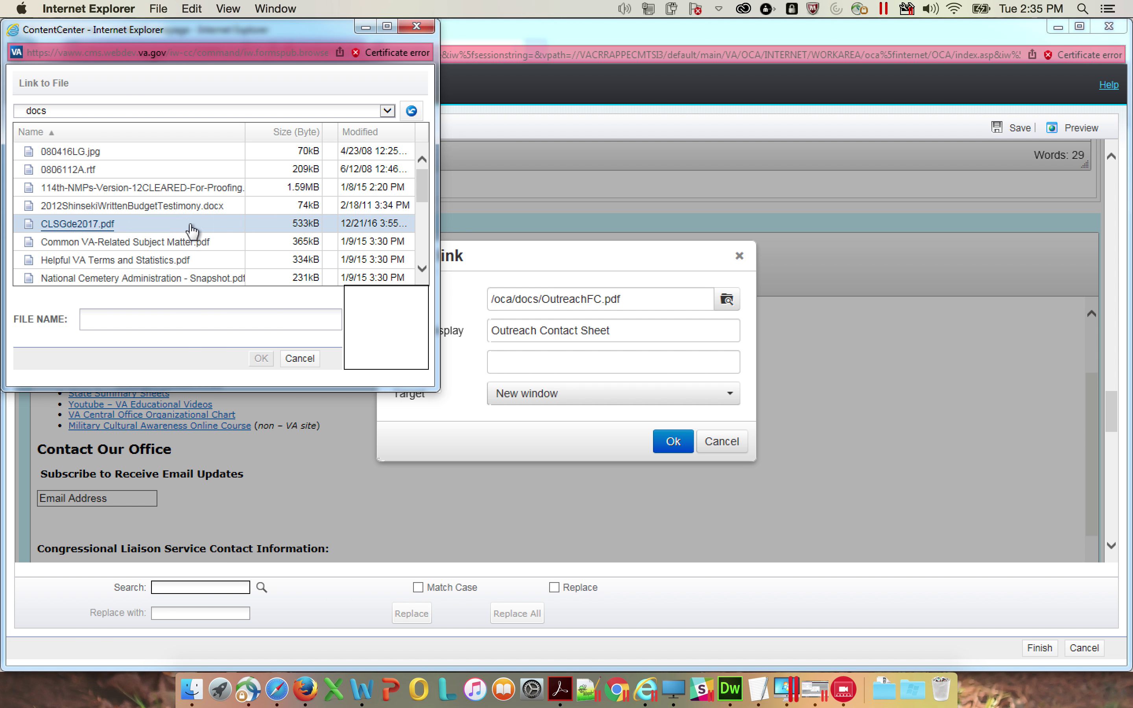
pyautogui.scroll(-3, 197, 257)
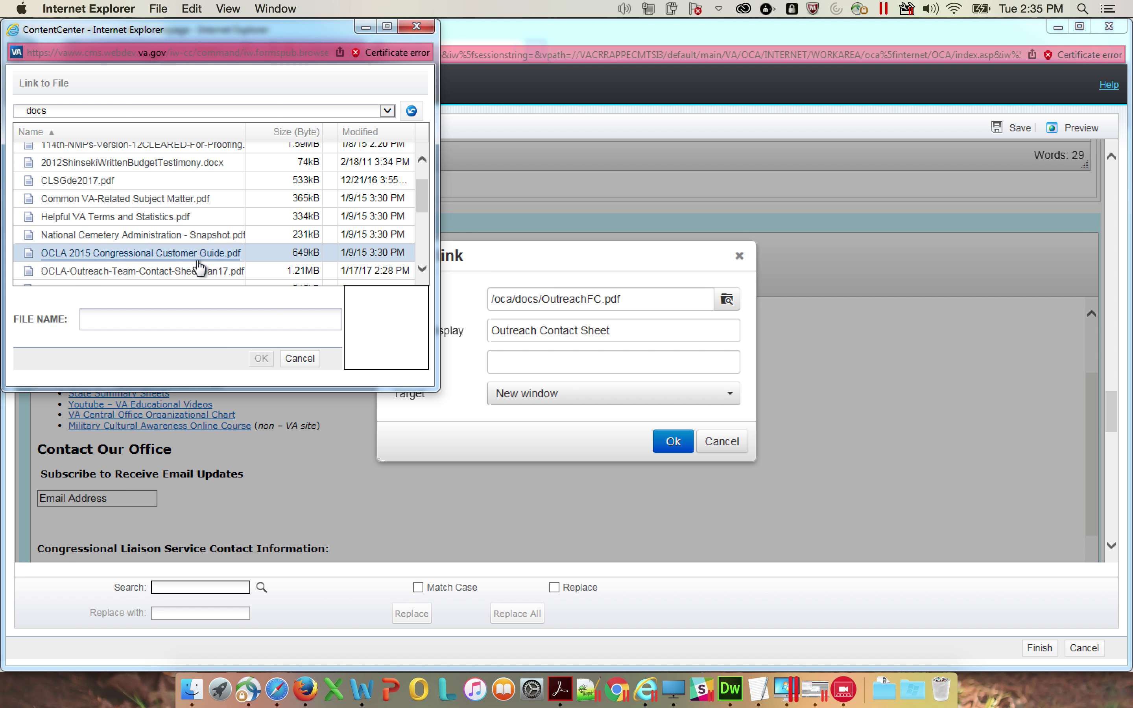
pyautogui.scroll(-3, 166, 270)
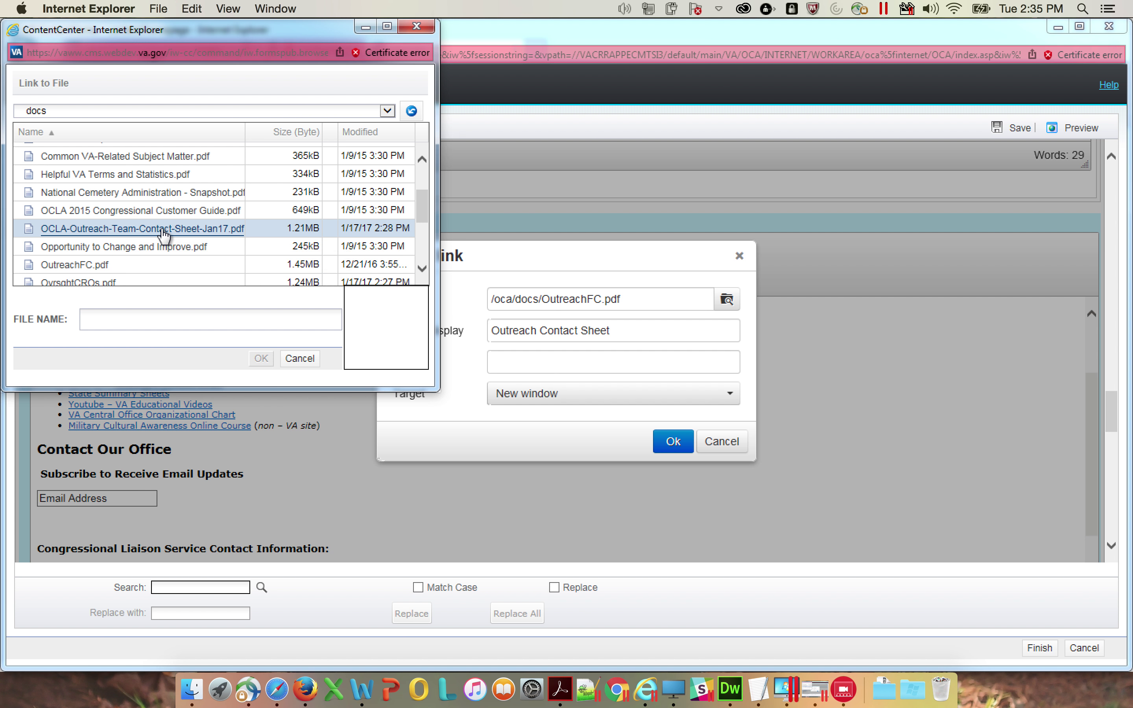
pyautogui.click(163, 231)
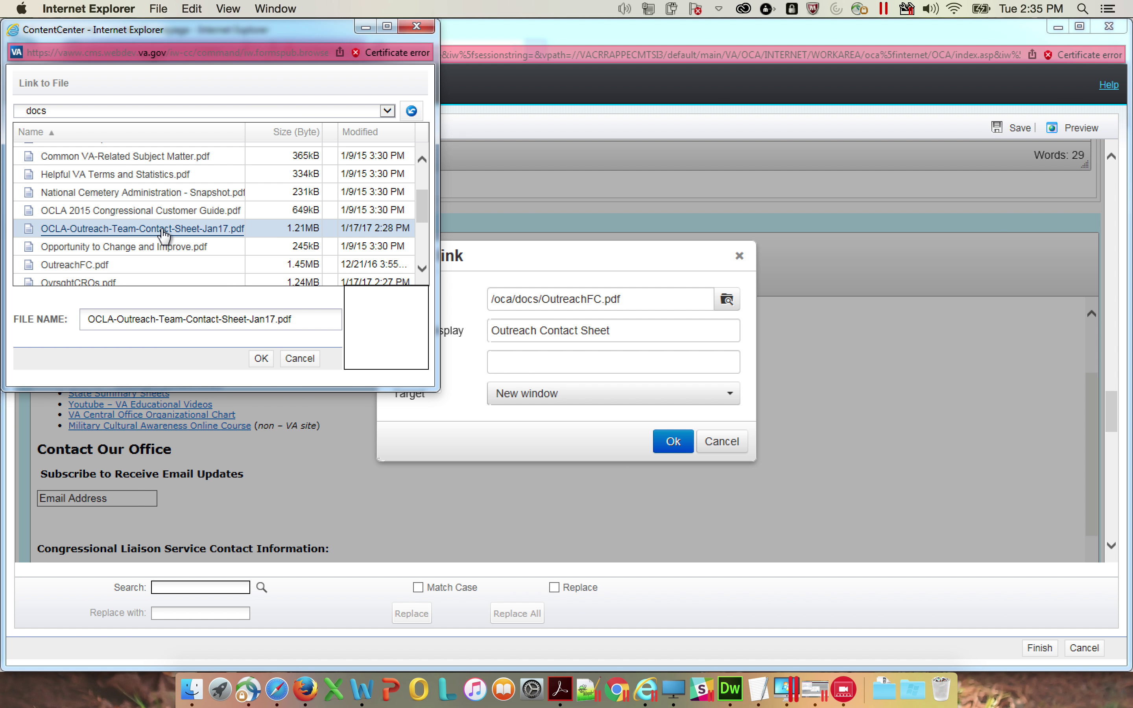
pyautogui.tripleClick(296, 323)
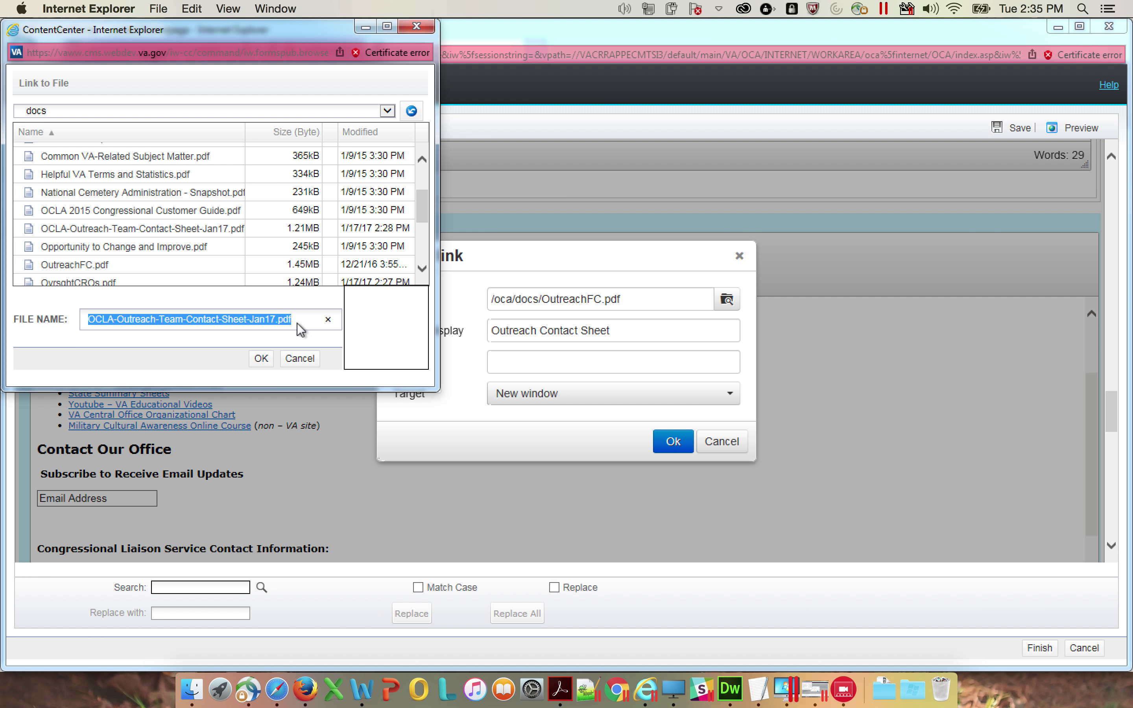
pyautogui.click(261, 360)
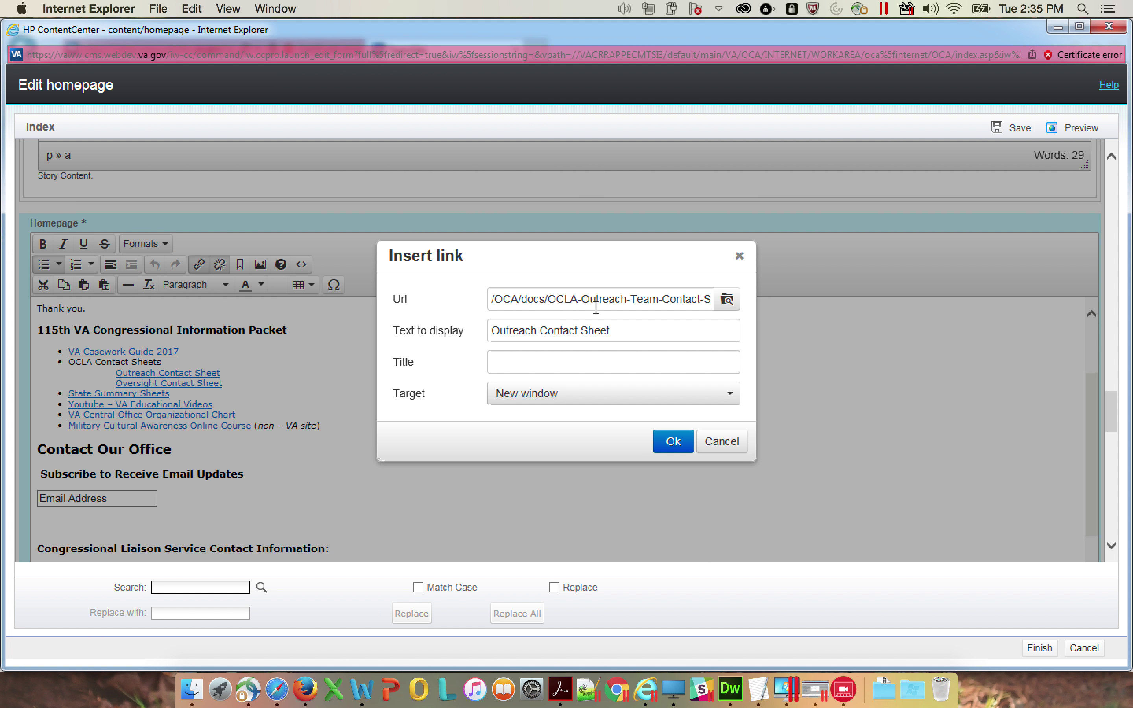
# Give the link the title Outreach Contact Sheet, confirm the link, and finish editing the homepage
pyautogui.click(613, 360)
pyautogui.write('Outreach Contact Sheet')
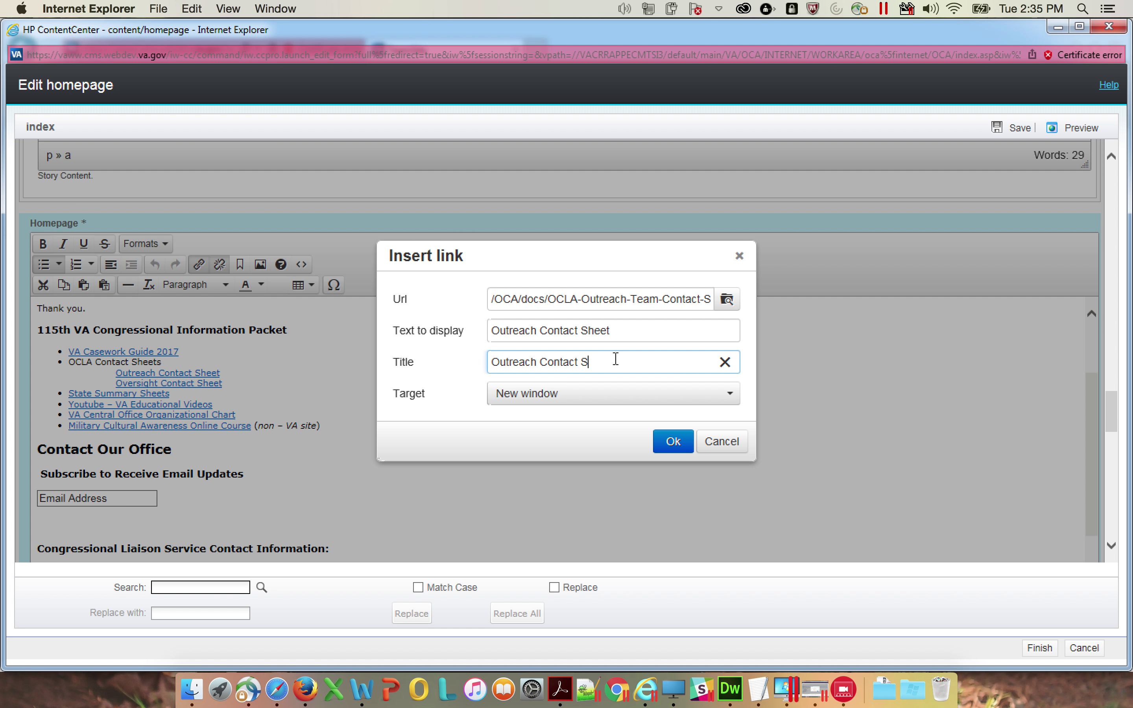
pyautogui.click(666, 443)
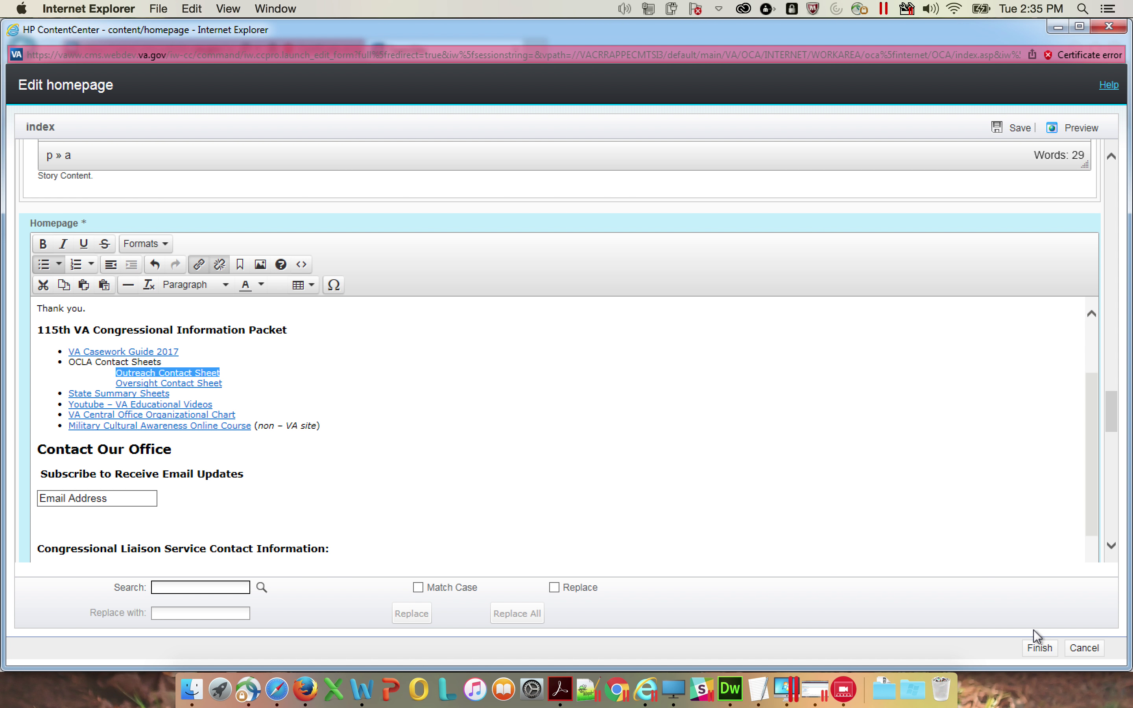
pyautogui.click(1039, 649)
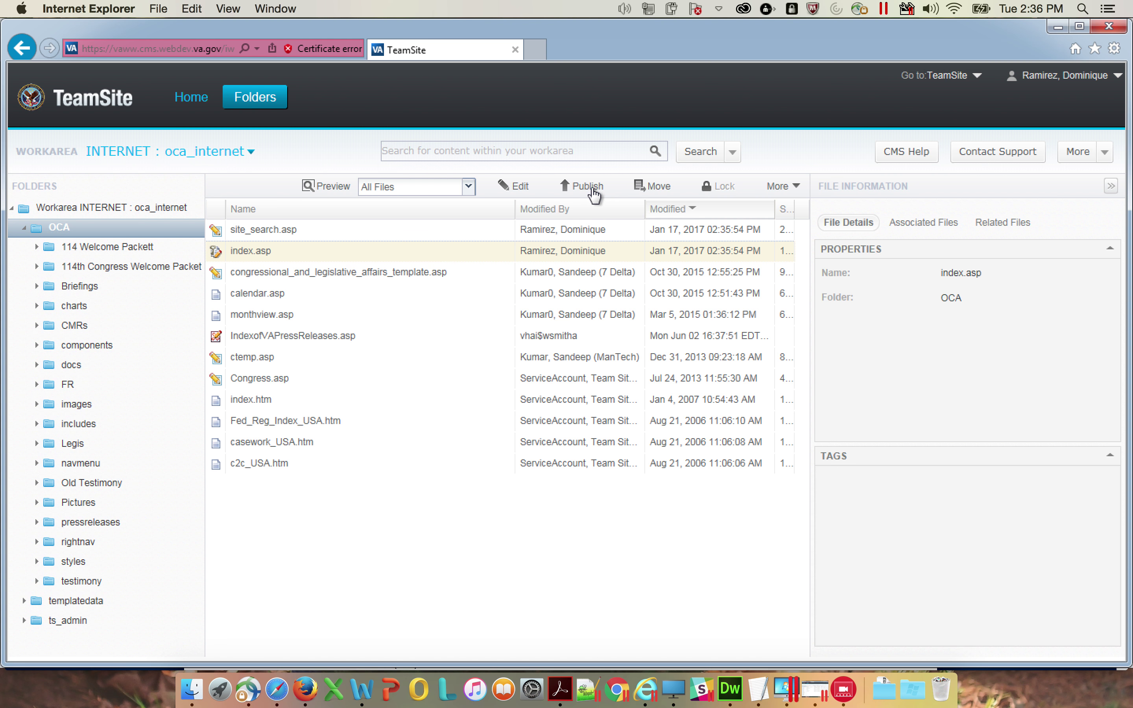
pyautogui.click(591, 186)
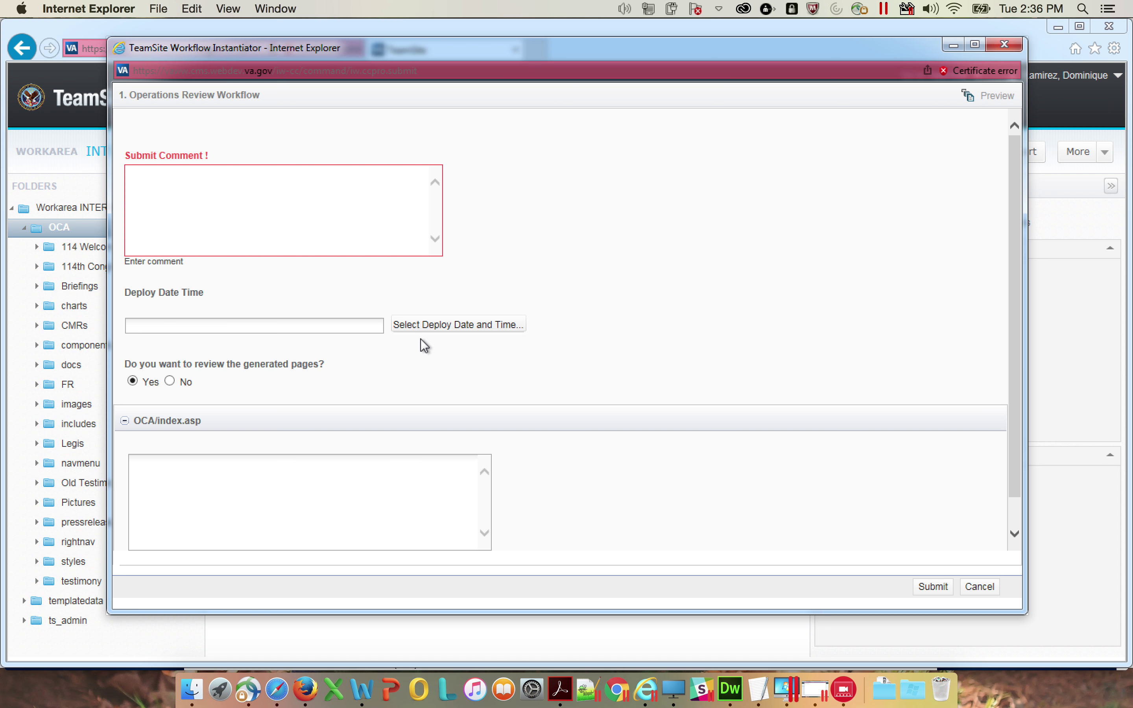
pyautogui.click(314, 211)
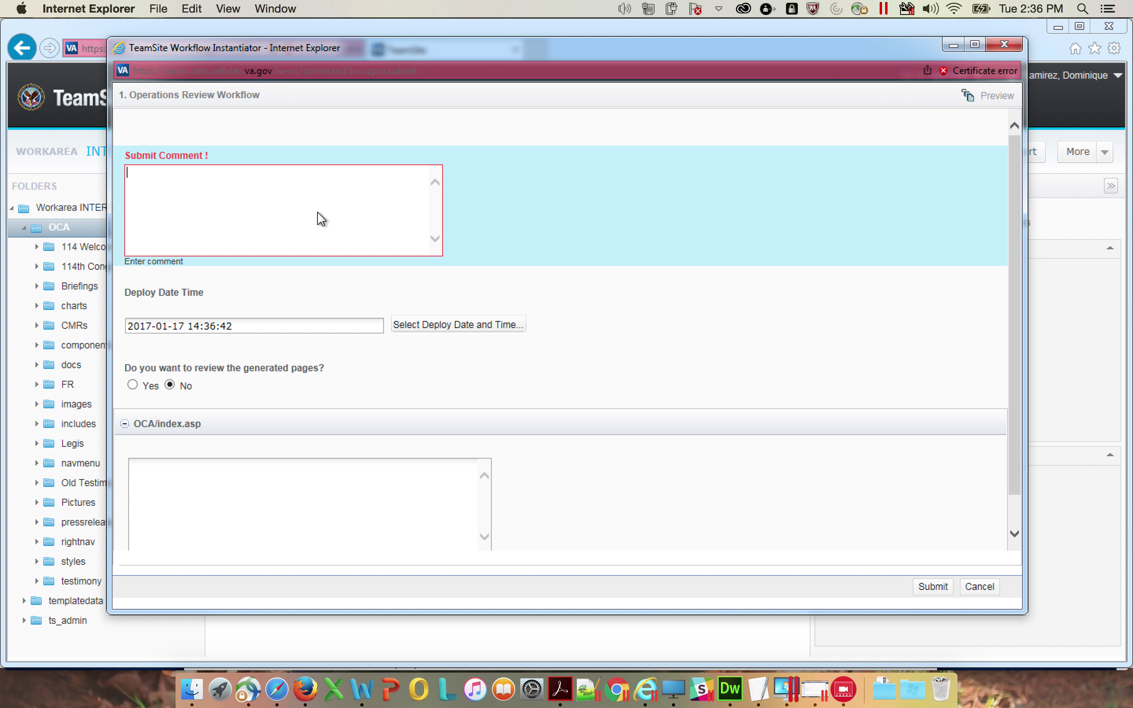
pyautogui.write('changed a hyperlink to the outreach')
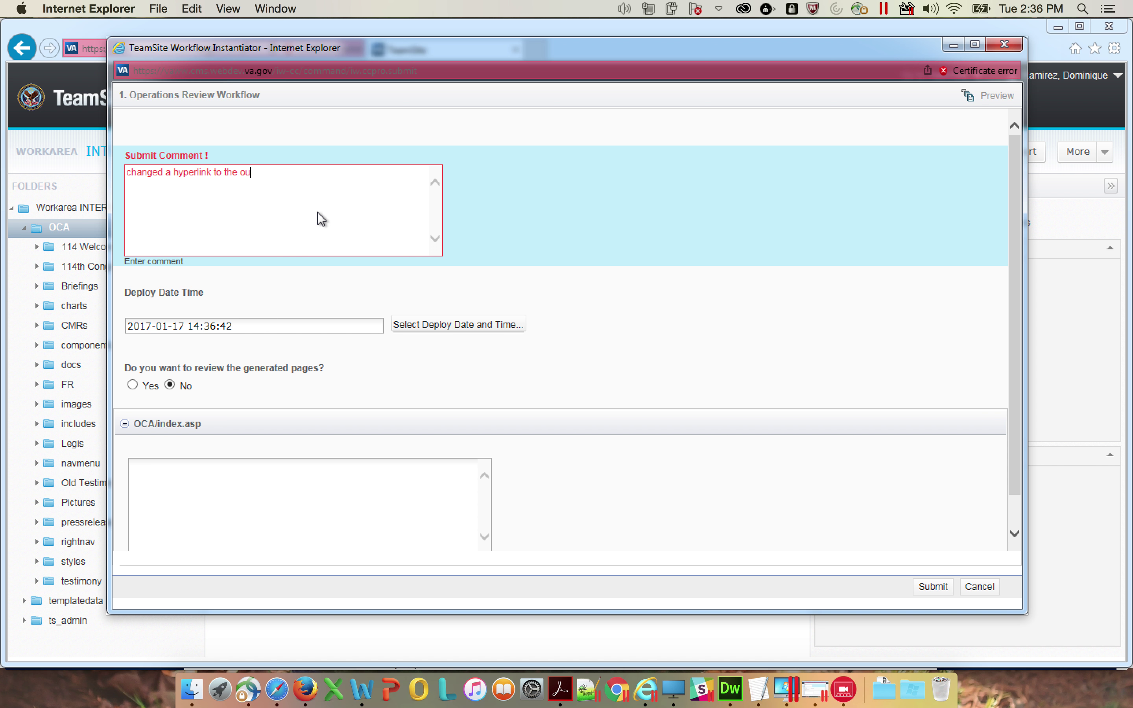
pyautogui.write(' contact sheet')
pyautogui.click(924, 587)
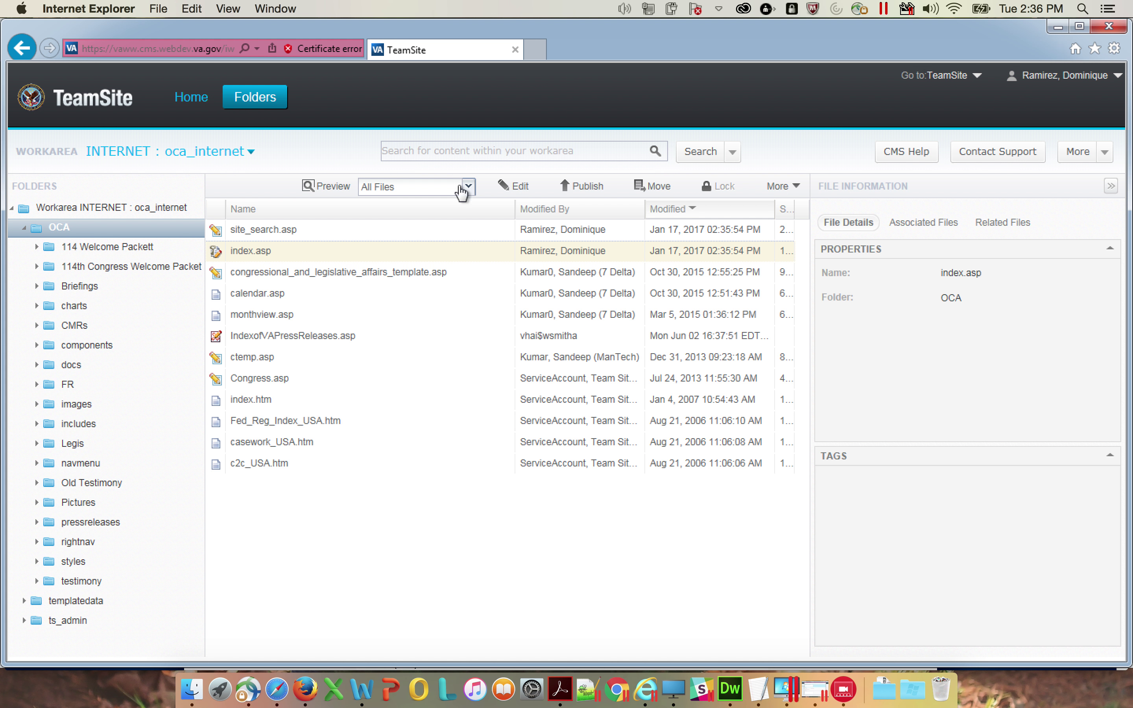
# Refresh the OCA folder listing and glance at the contact sheet links on the public OCA page in Firefox before returning to TeamSite
pyautogui.click(57, 227)
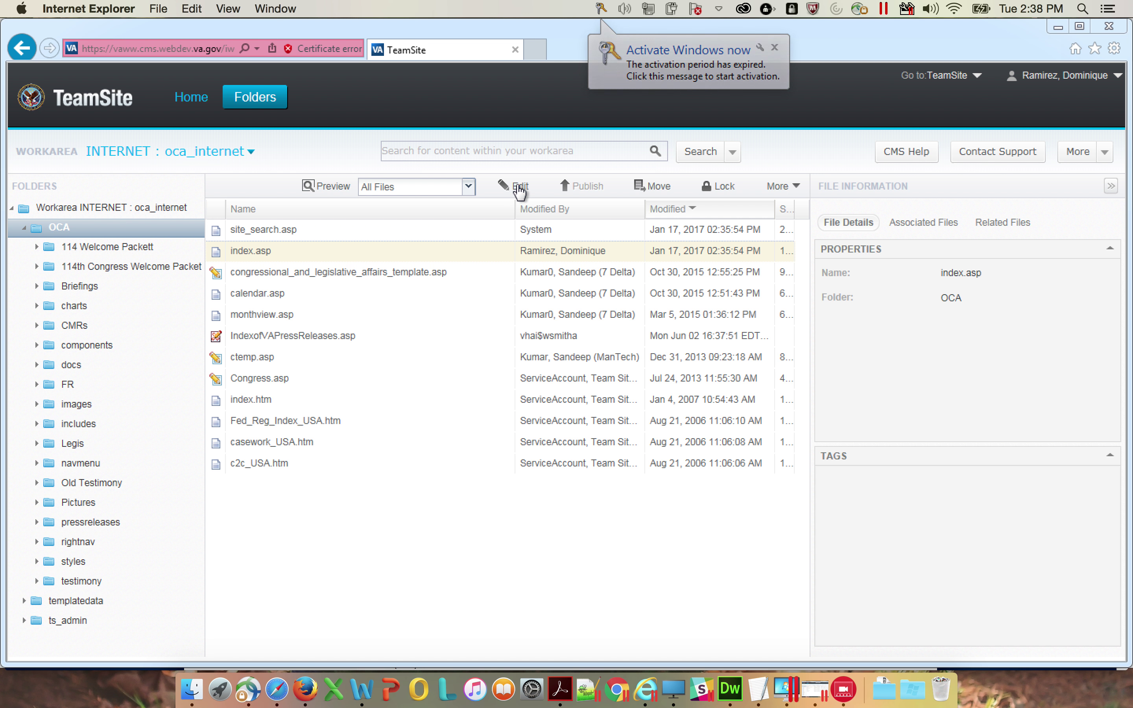
pyautogui.press('super+Tab')
pyautogui.press('super+Tab')
pyautogui.press('super+Tab')
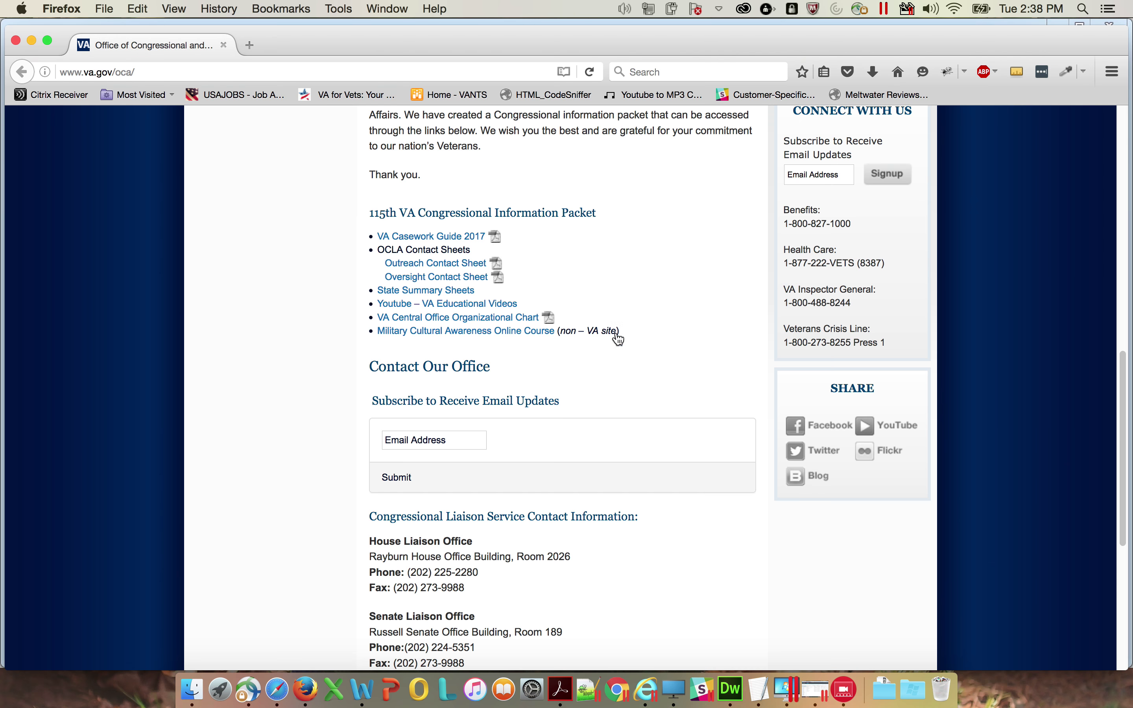
pyautogui.press('super+Tab')
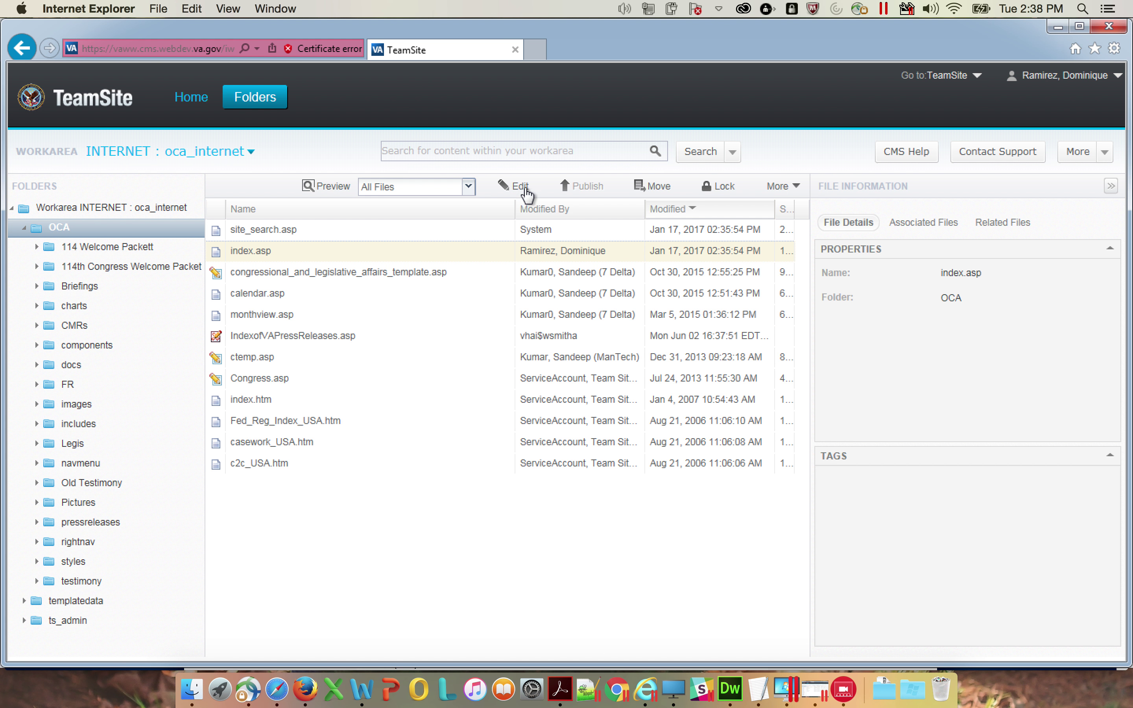
# Open index.asp for editing and add the bullet "MyVA Transformation Update" below Military Cultural Awareness Online Course in the Homepage content
pyautogui.click(523, 187)
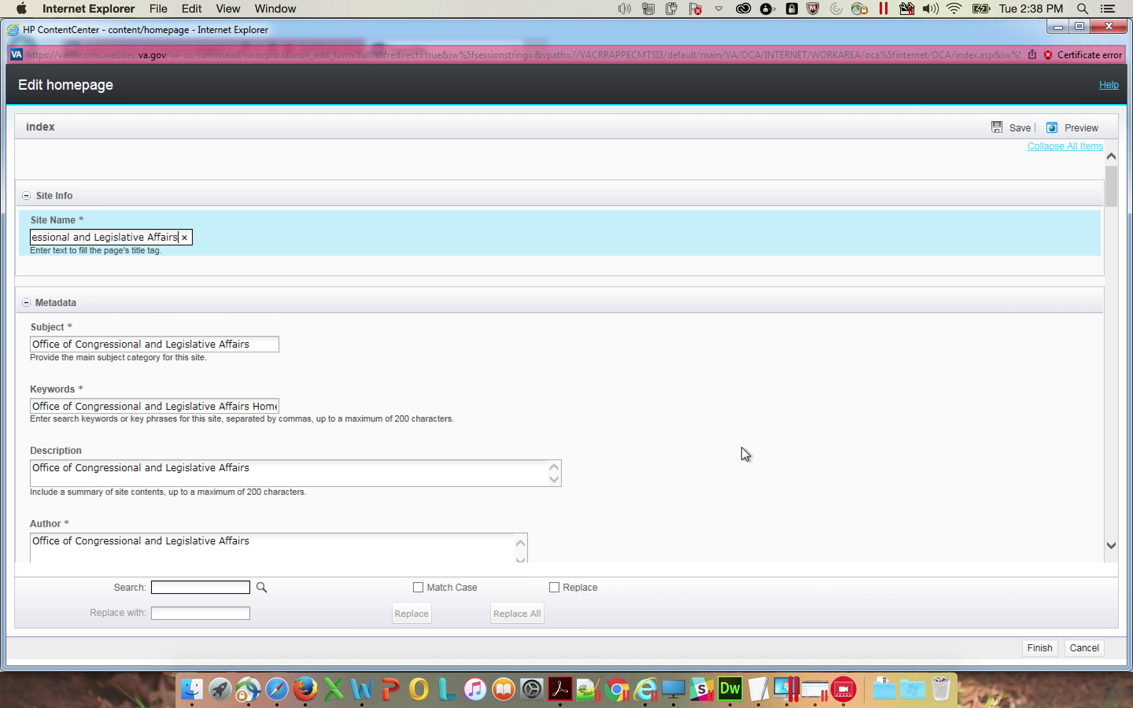
pyautogui.scroll(-10, 738, 449)
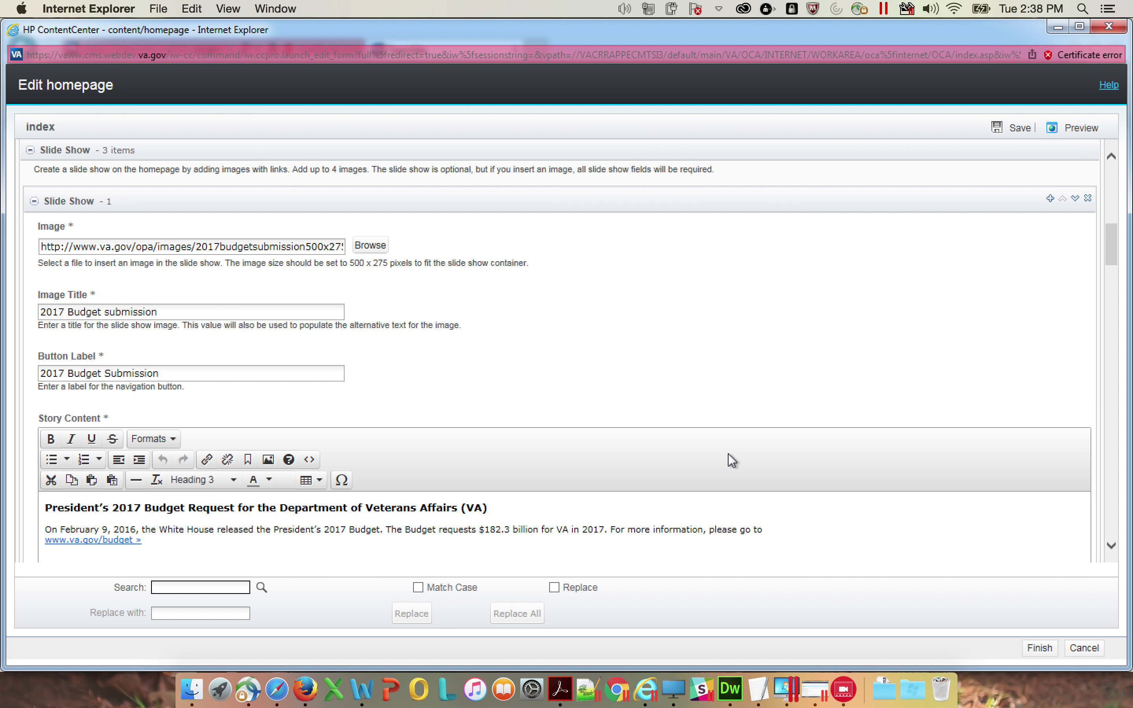
pyautogui.scroll(-2, 721, 459)
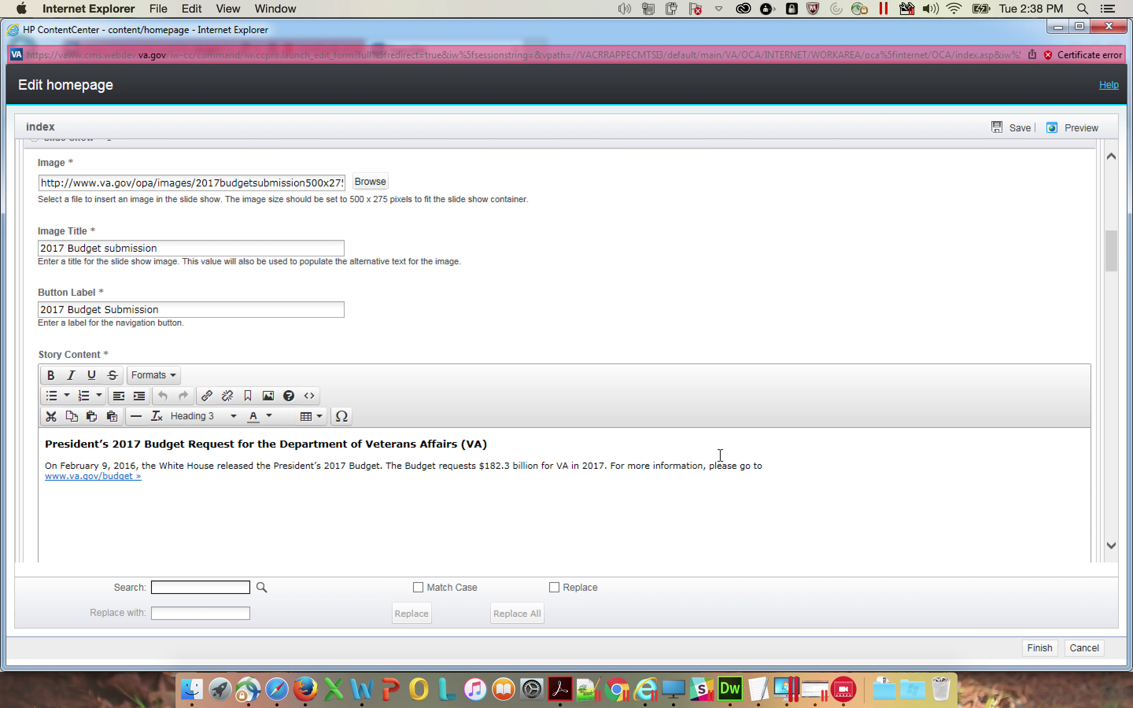
pyautogui.scroll(-15, 721, 455)
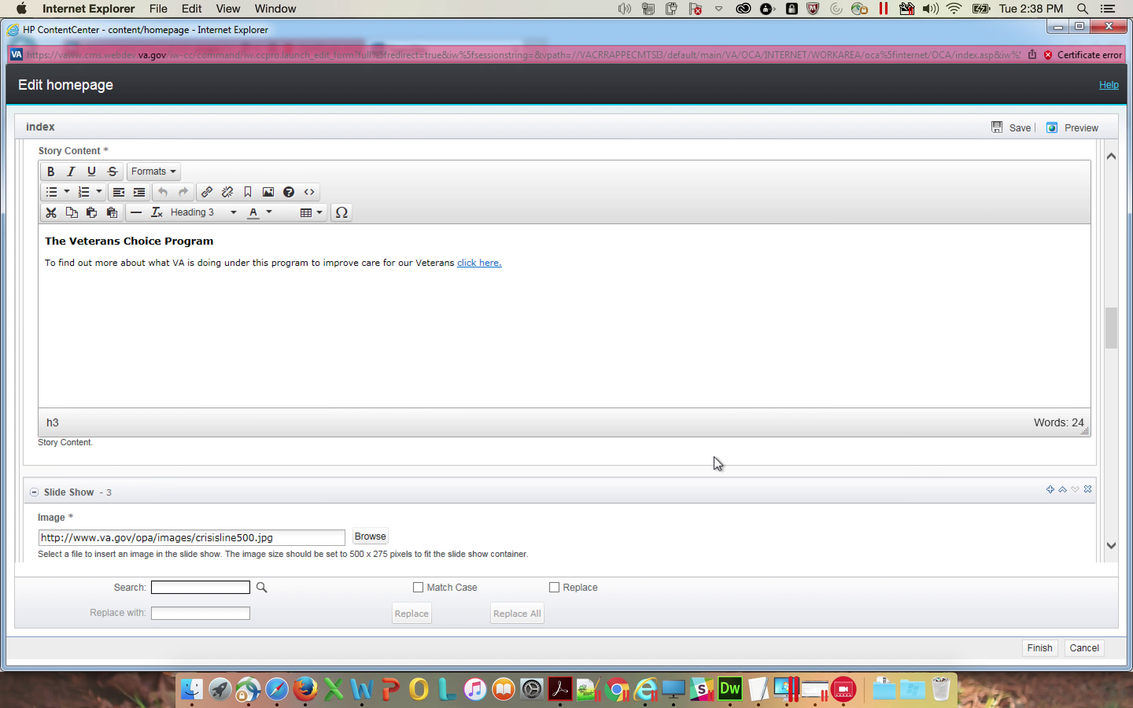
pyautogui.scroll(-12, 715, 457)
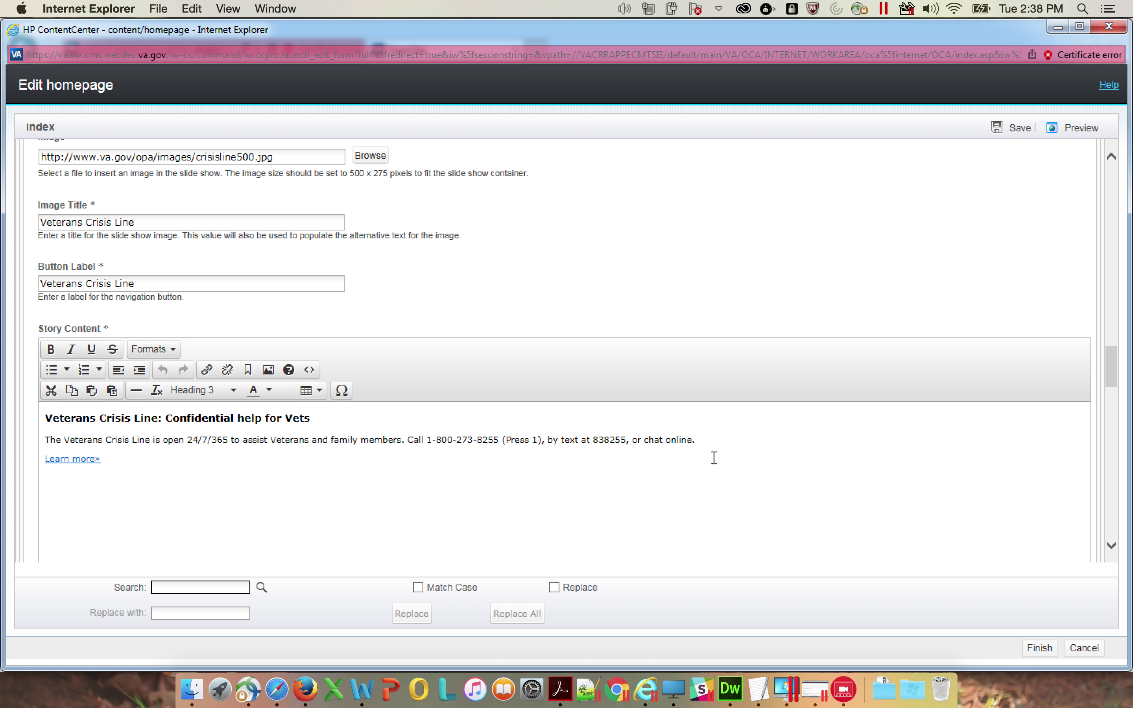
pyautogui.scroll(-15, 714, 458)
pyautogui.scroll(-4, 714, 400)
pyautogui.click(366, 384)
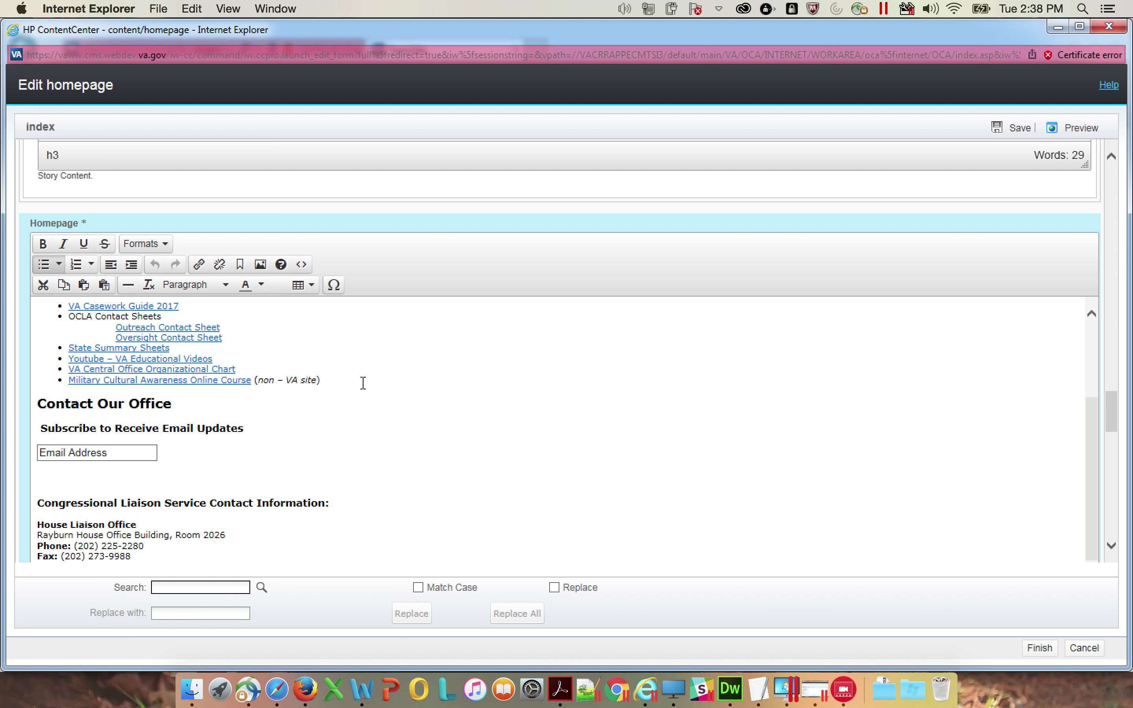
pyautogui.press('Return')
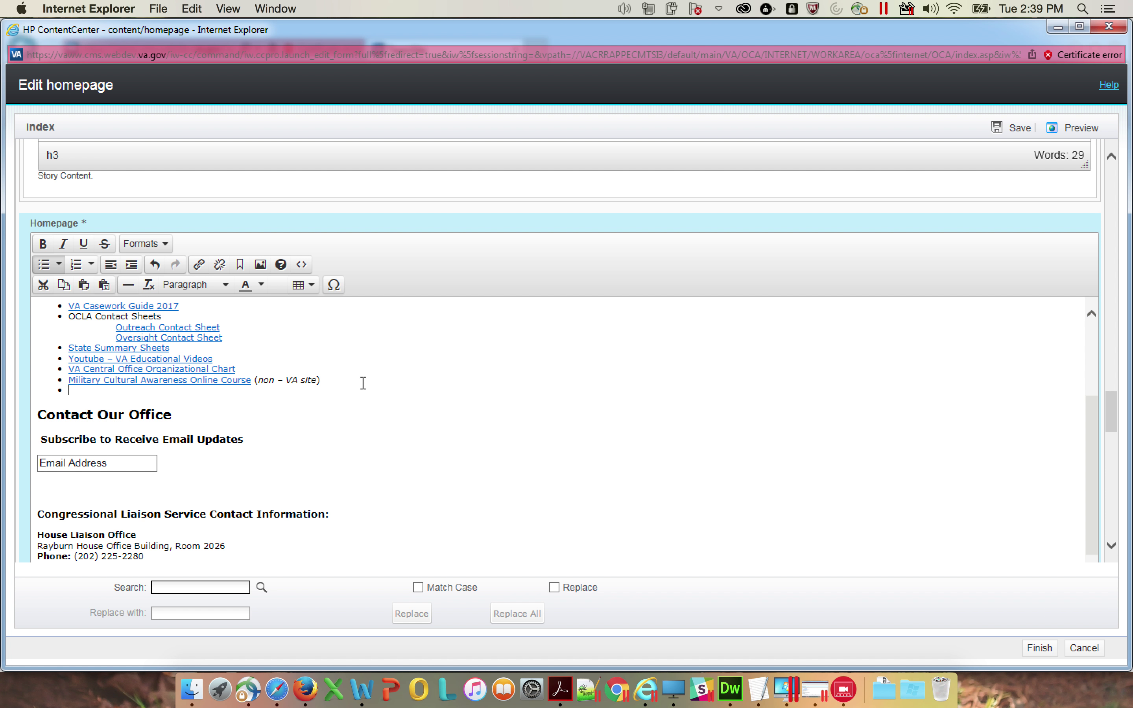
pyautogui.write('MyVA Transformation Update')
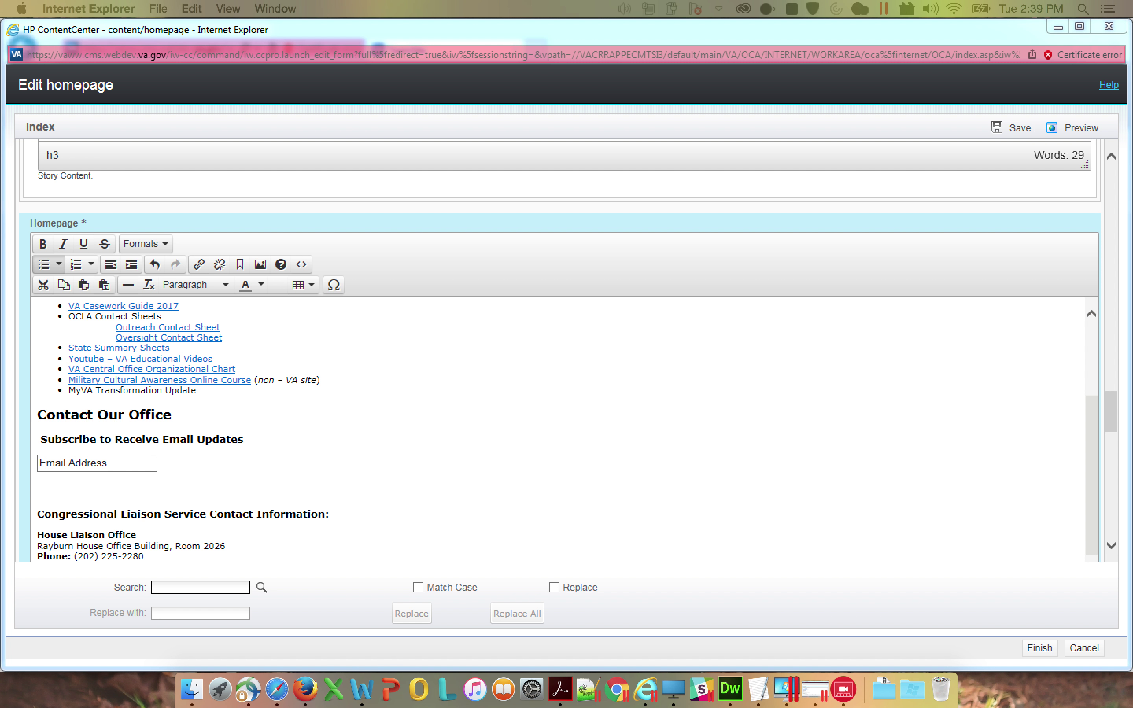
pyautogui.click(140, 391)
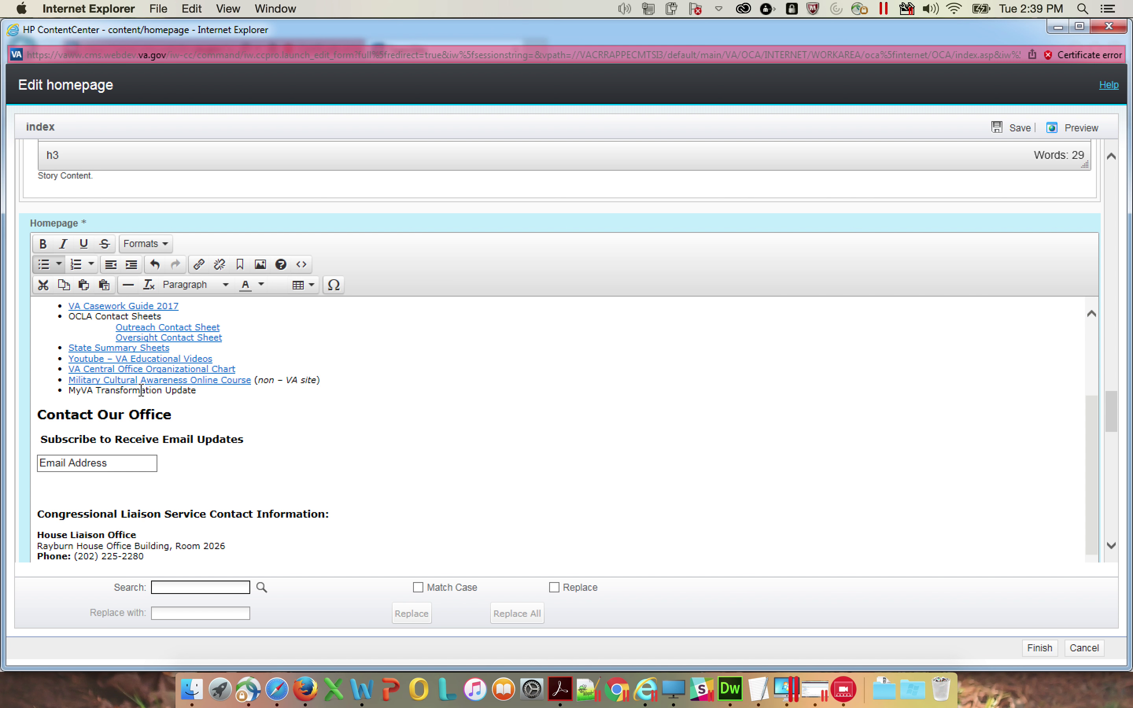
pyautogui.doubleClick(168, 390)
pyautogui.moveTo(168, 390); pyautogui.dragTo(93, 393)
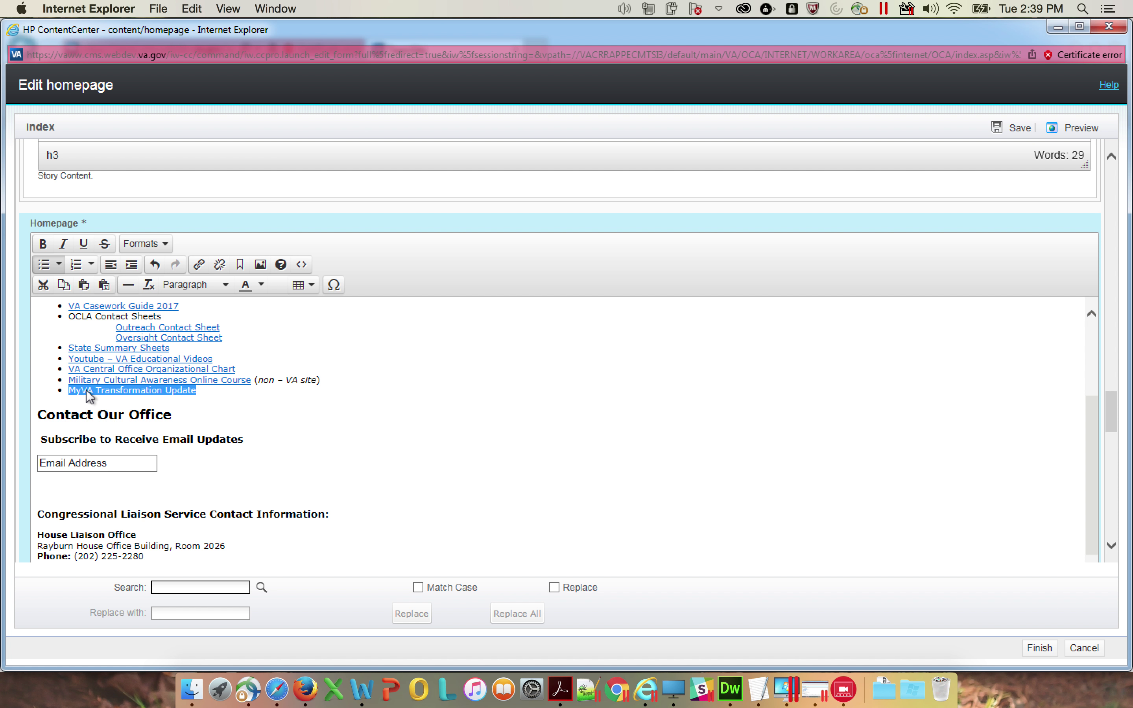
pyautogui.click(198, 264)
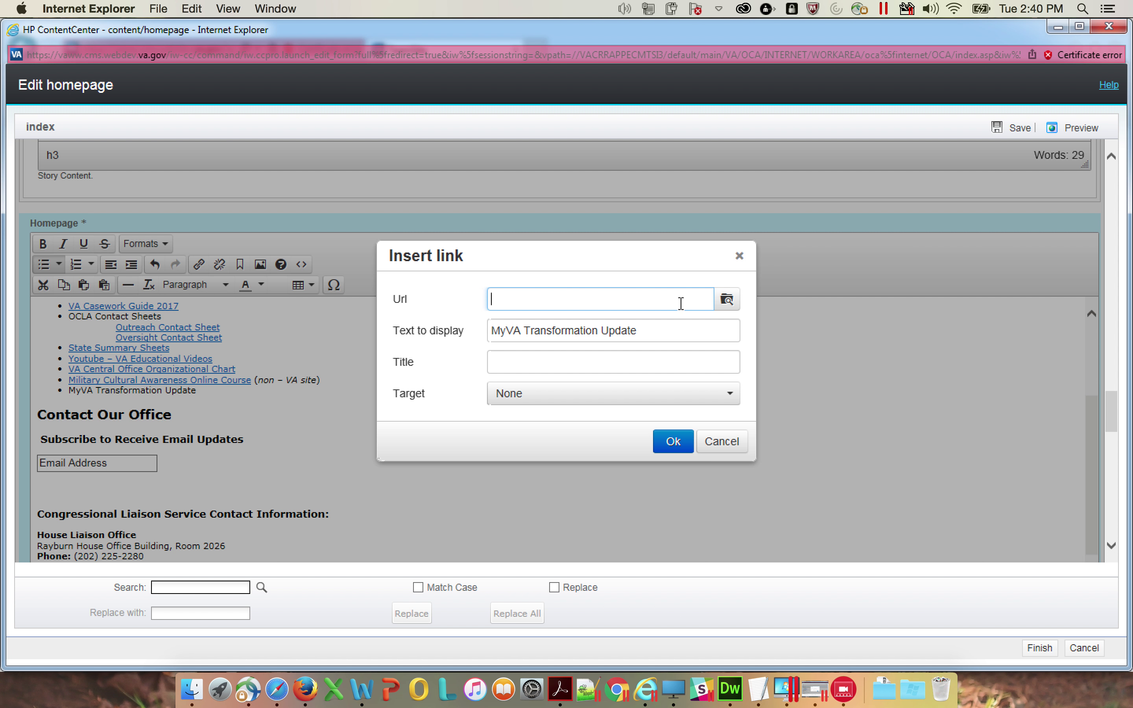
pyautogui.hotkey('ctrl', 'v')
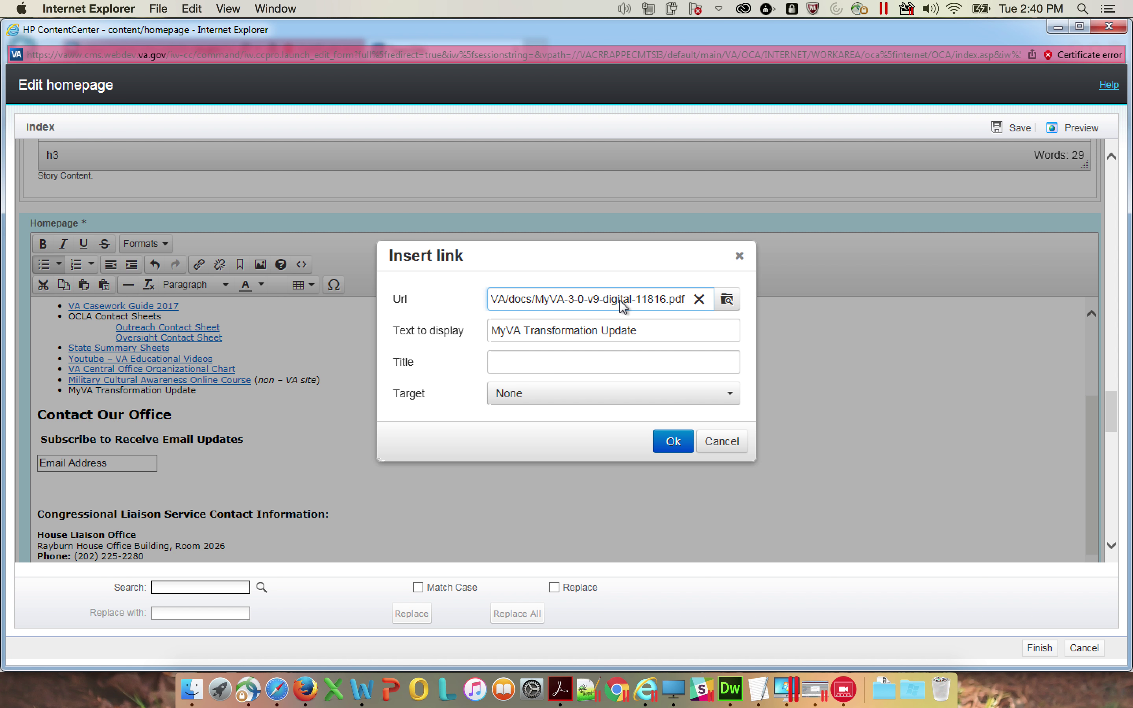
pyautogui.press('BackSpace')
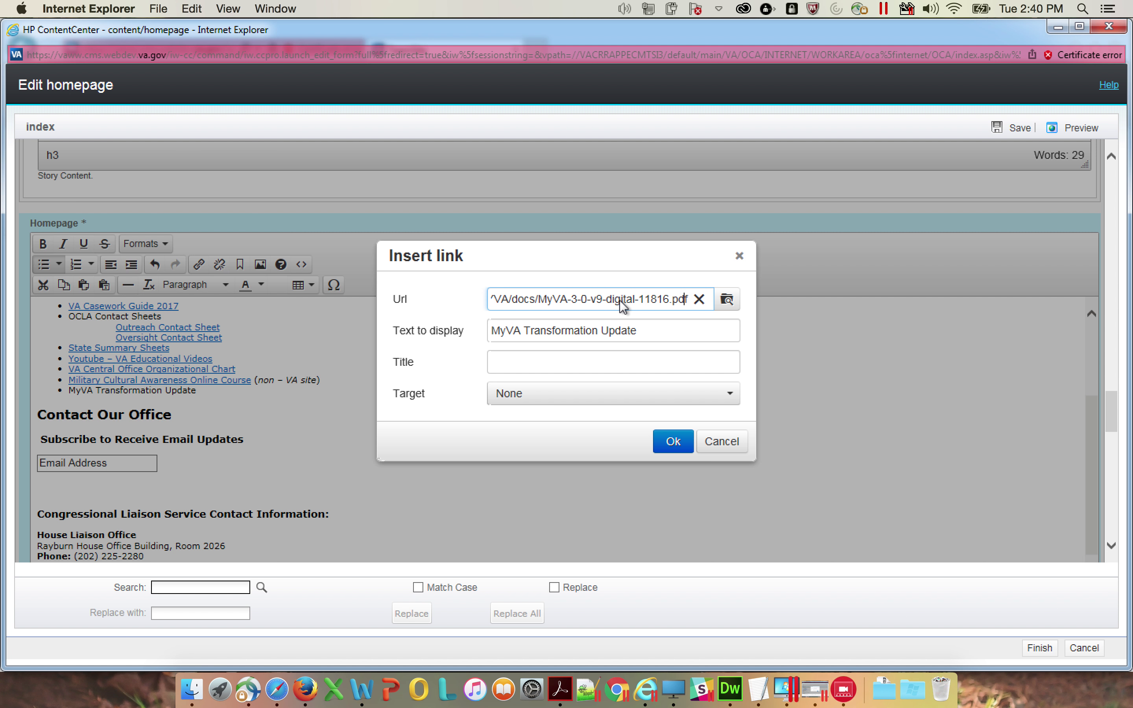
# Check the full address in the link's URL, from the PDF file name back to its beginning
pyautogui.press('Left')
pyautogui.press('Left')
pyautogui.press('Left')
pyautogui.press('Left')
pyautogui.press('Left')
pyautogui.press('Left')
pyautogui.press('Left')
pyautogui.press('Left')
pyautogui.press('Left')
pyautogui.press('Left')
pyautogui.press('Left')
pyautogui.press('Left')
pyautogui.press('Left')
pyautogui.press('Left')
pyautogui.press('Left')
pyautogui.press('Left')
pyautogui.press('Left')
pyautogui.press('Left')
pyautogui.press('Left')
pyautogui.press('Left')
pyautogui.press('Left')
pyautogui.press('Left')
pyautogui.press('Left')
pyautogui.press('Left')
pyautogui.press('Left')
pyautogui.press('Left')
pyautogui.press('Left')
pyautogui.press('Left')
pyautogui.press('Left')
pyautogui.press('Left')
pyautogui.press('Left')
pyautogui.press('Left')
pyautogui.press('Left')
pyautogui.press('Left')
pyautogui.press('Left')
pyautogui.press('Left')
pyautogui.press('Left')
pyautogui.press('Left')
pyautogui.press('Left')
pyautogui.press('Left')
pyautogui.press('Left')
pyautogui.press('Left')
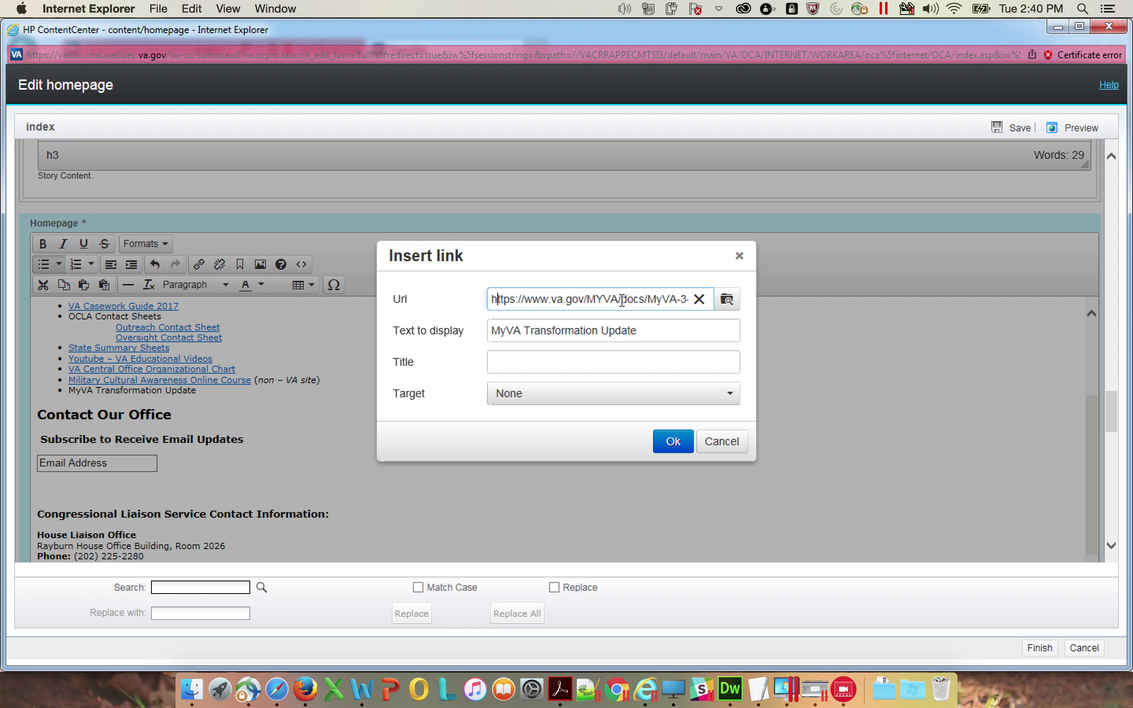
pyautogui.press('Right')
pyautogui.press('Right')
pyautogui.press('Right')
pyautogui.press('Right')
pyautogui.press('Right')
pyautogui.press('Right')
pyautogui.press('Right')
pyautogui.press('Right')
pyautogui.press('Right')
pyautogui.press('Right')
pyautogui.press('Right')
pyautogui.press('Right')
pyautogui.press('Right')
pyautogui.press('Right')
pyautogui.press('Right')
pyautogui.press('Right')
pyautogui.press('Right')
pyautogui.press('Right')
pyautogui.doubleClick(516, 299)
pyautogui.click(516, 300)
pyautogui.click(644, 332)
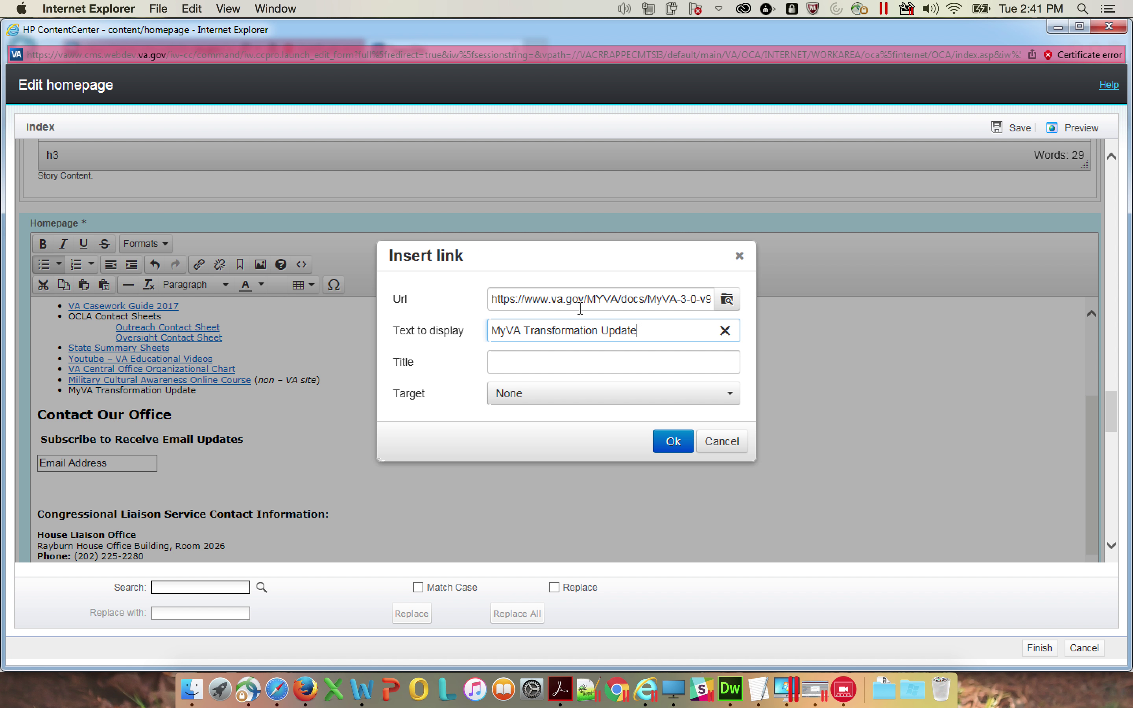
# Give the link the title MyVA Transformation Update, set it to open in a new window, and confirm the link
pyautogui.click(549, 359)
pyautogui.write('MyVA ')
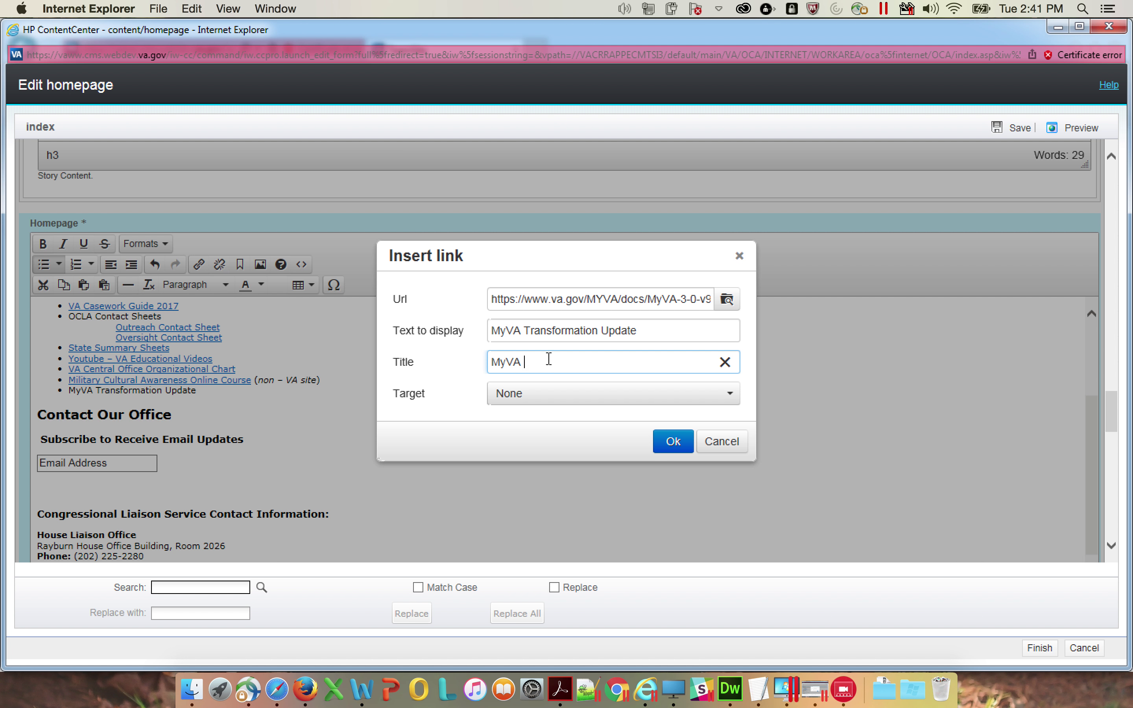
pyautogui.write('Transformation Update')
pyautogui.click(596, 397)
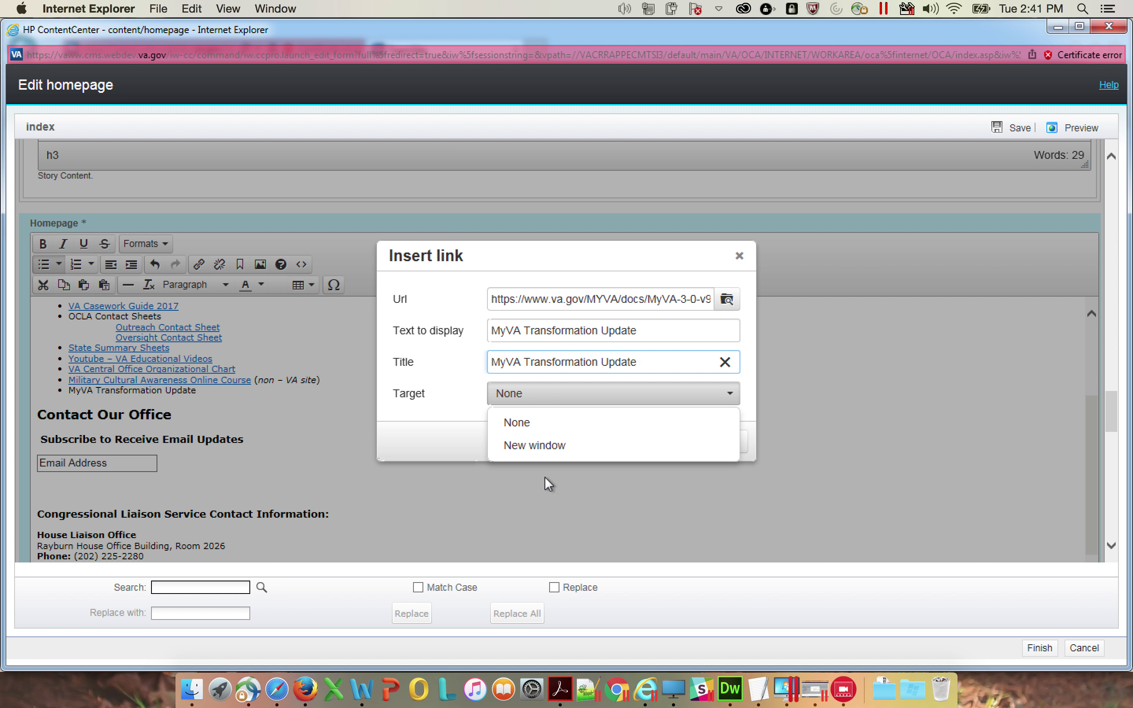
pyautogui.click(549, 449)
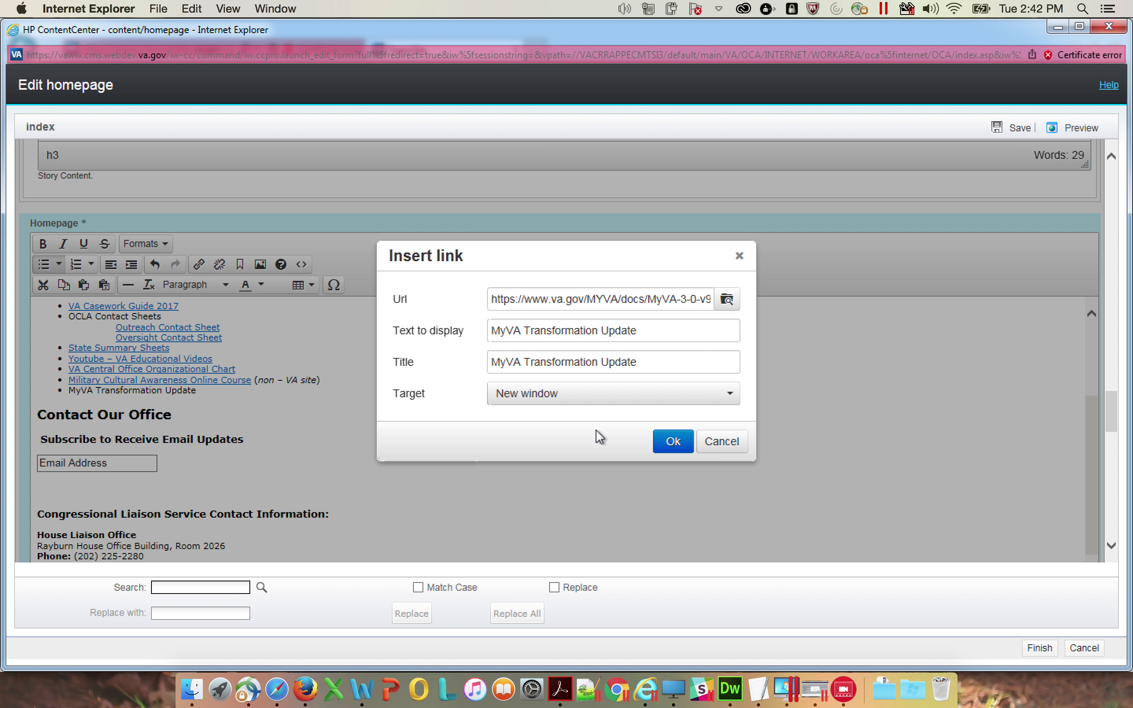
pyautogui.click(667, 447)
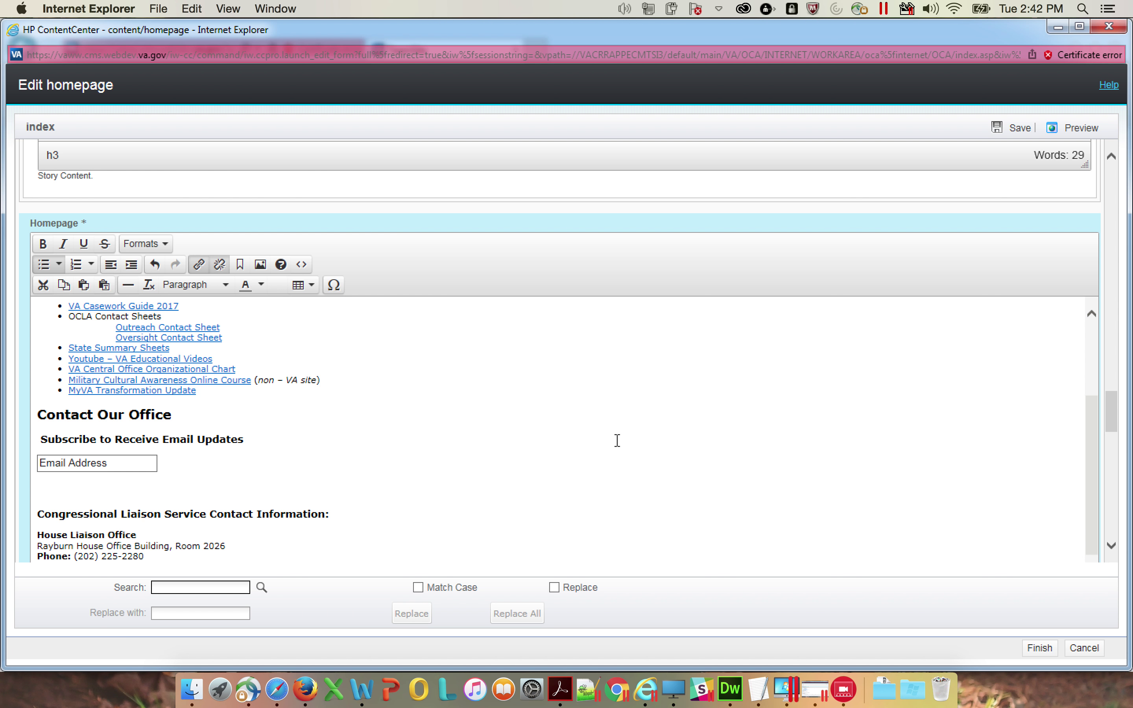
# Switch to Firefox and examine the welcome content, information packet links, contact details and resource links on the public OCA page
pyautogui.press('super+Tab')
pyautogui.press('super+Tab')
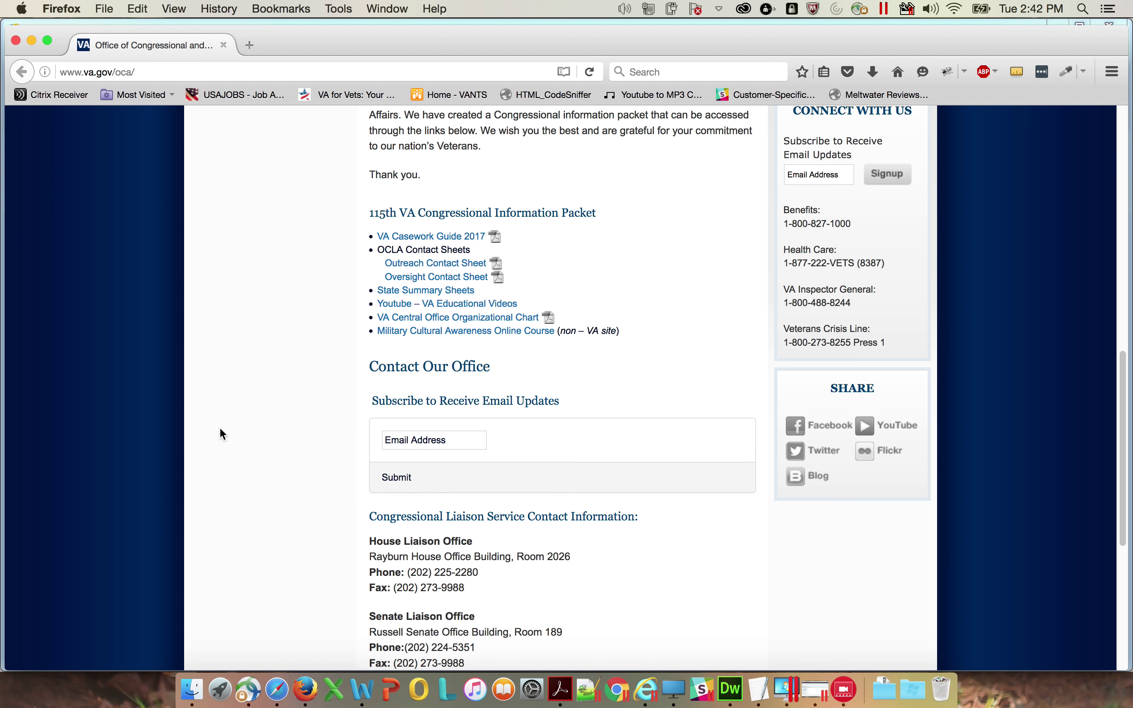
pyautogui.scroll(1, 219, 429)
pyautogui.scroll(1, 220, 429)
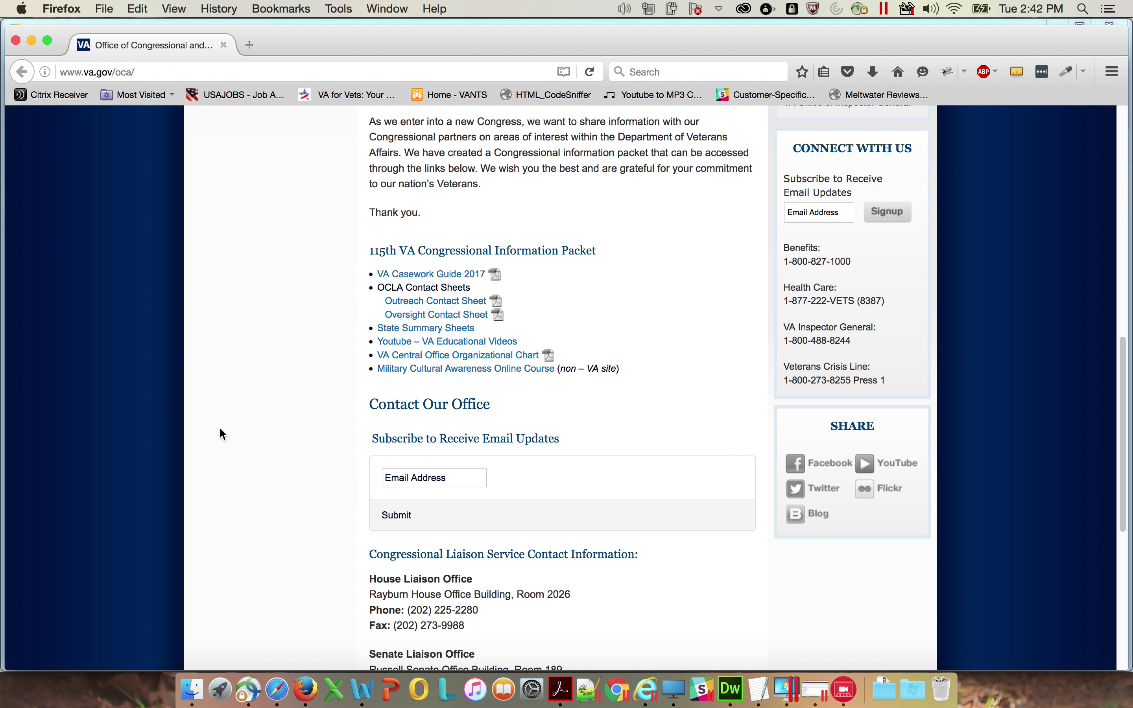
pyautogui.scroll(-10, 220, 428)
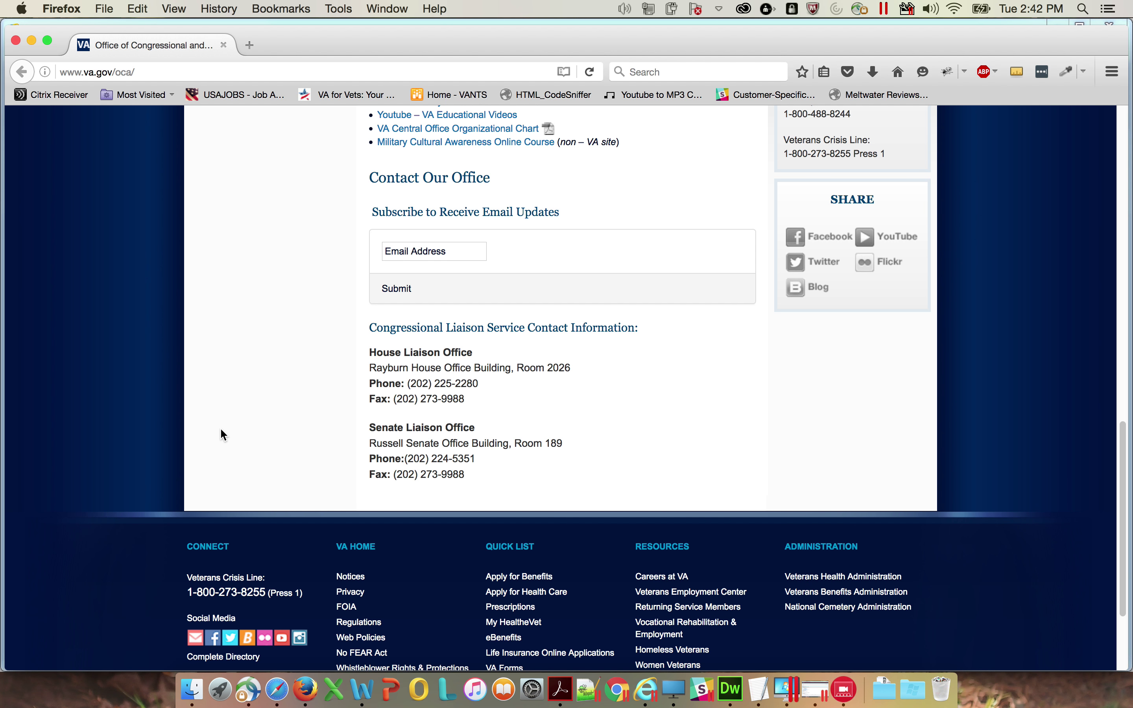
pyautogui.scroll(12, 223, 434)
pyautogui.scroll(2, 220, 432)
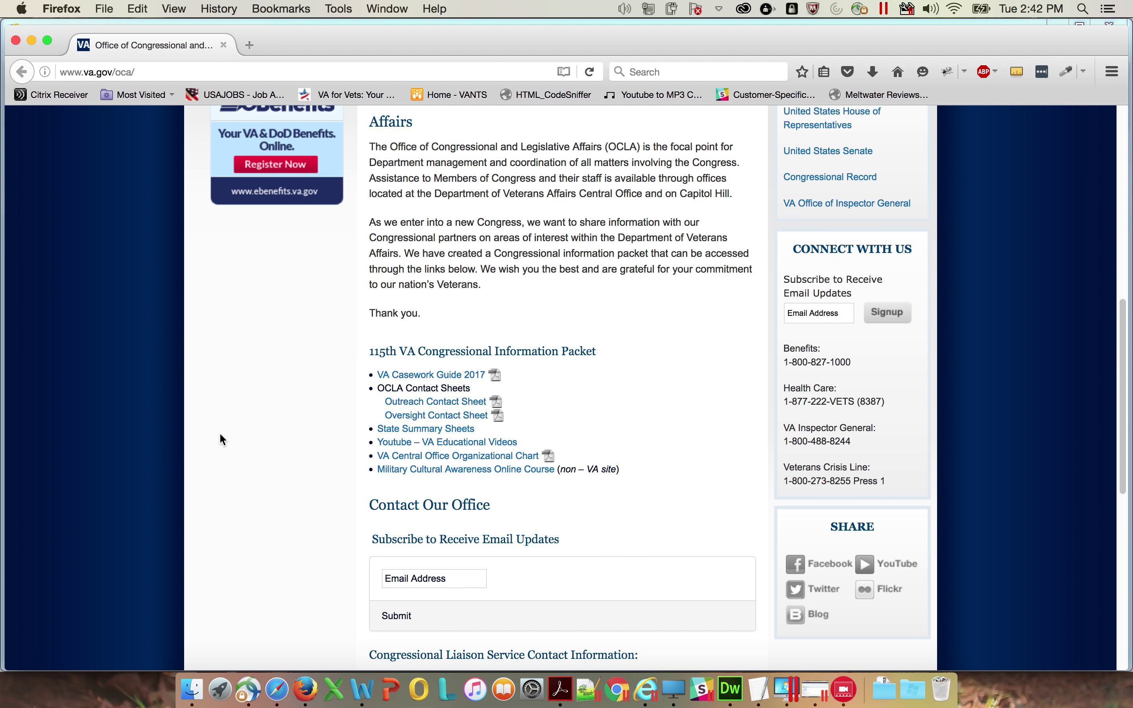
pyautogui.scroll(-2, 219, 434)
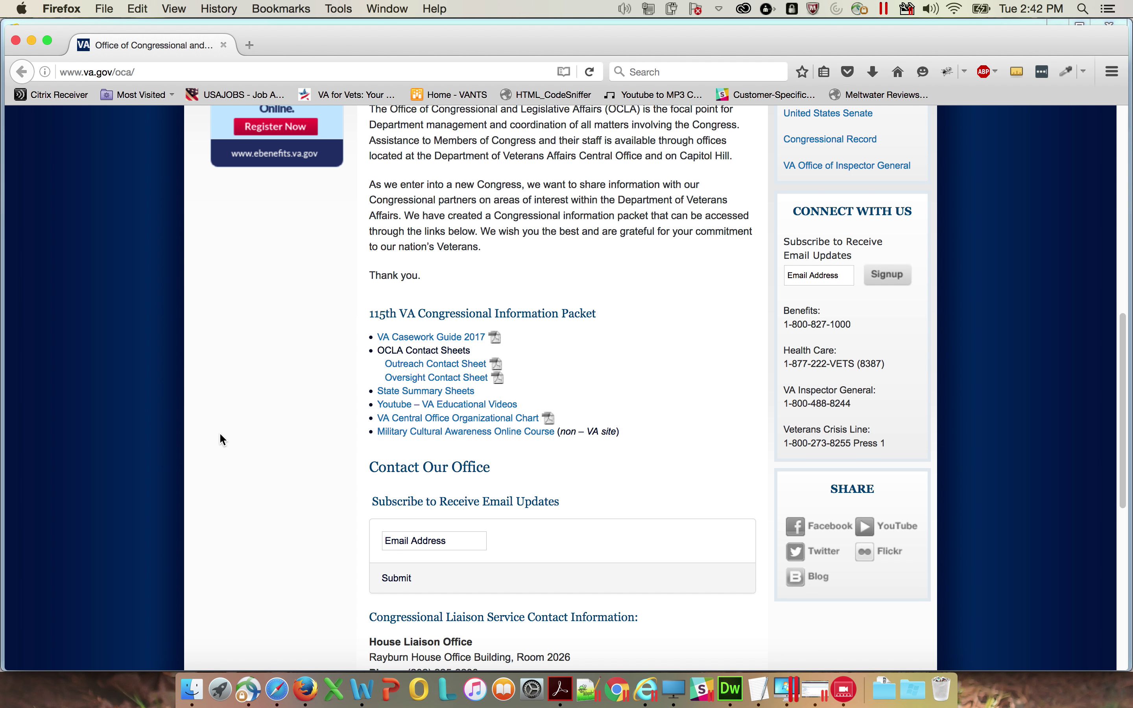
pyautogui.scroll(-1, 220, 435)
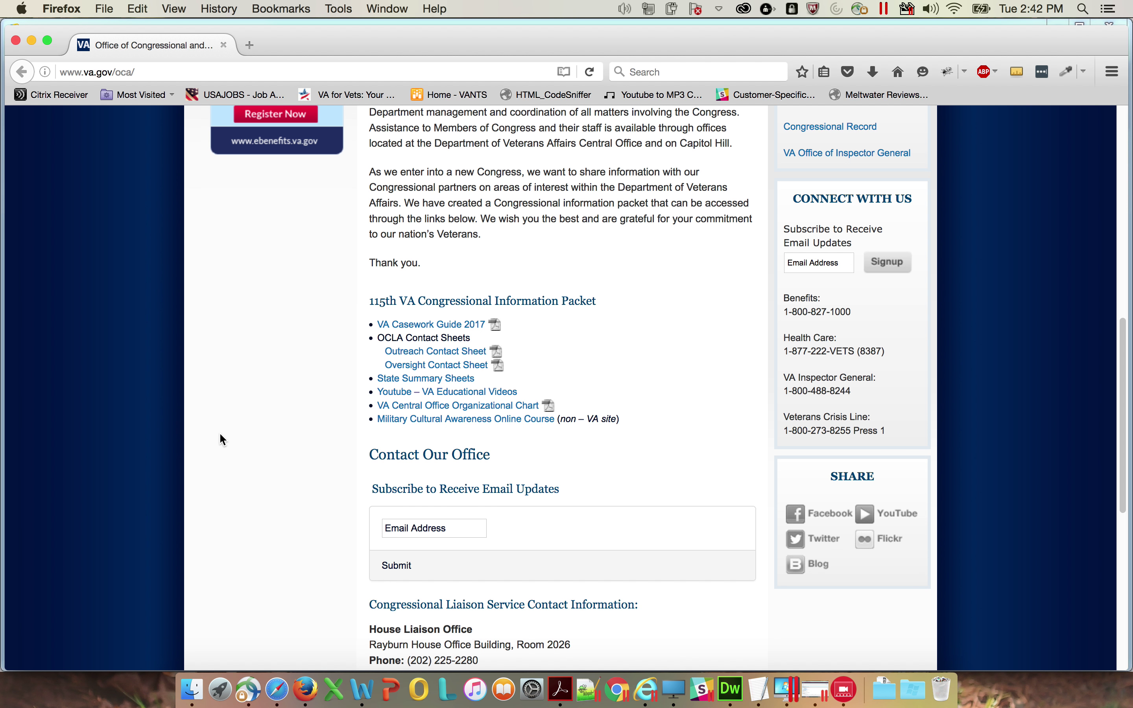
pyautogui.scroll(-3, 223, 439)
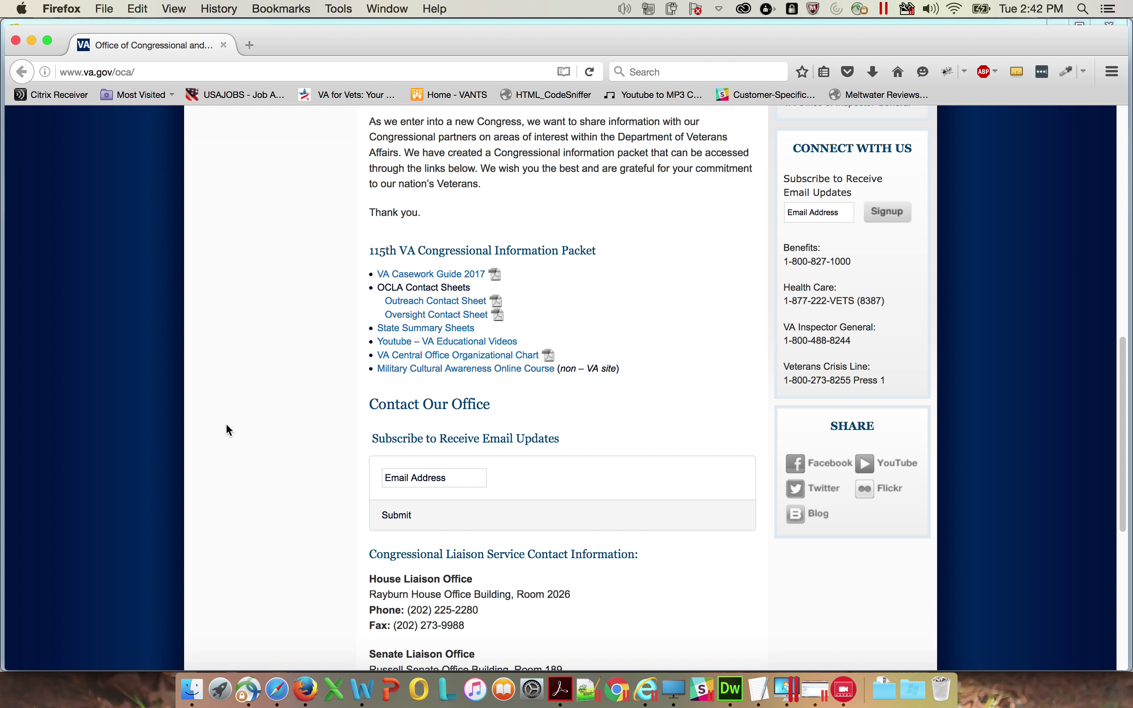
pyautogui.scroll(-1, 236, 447)
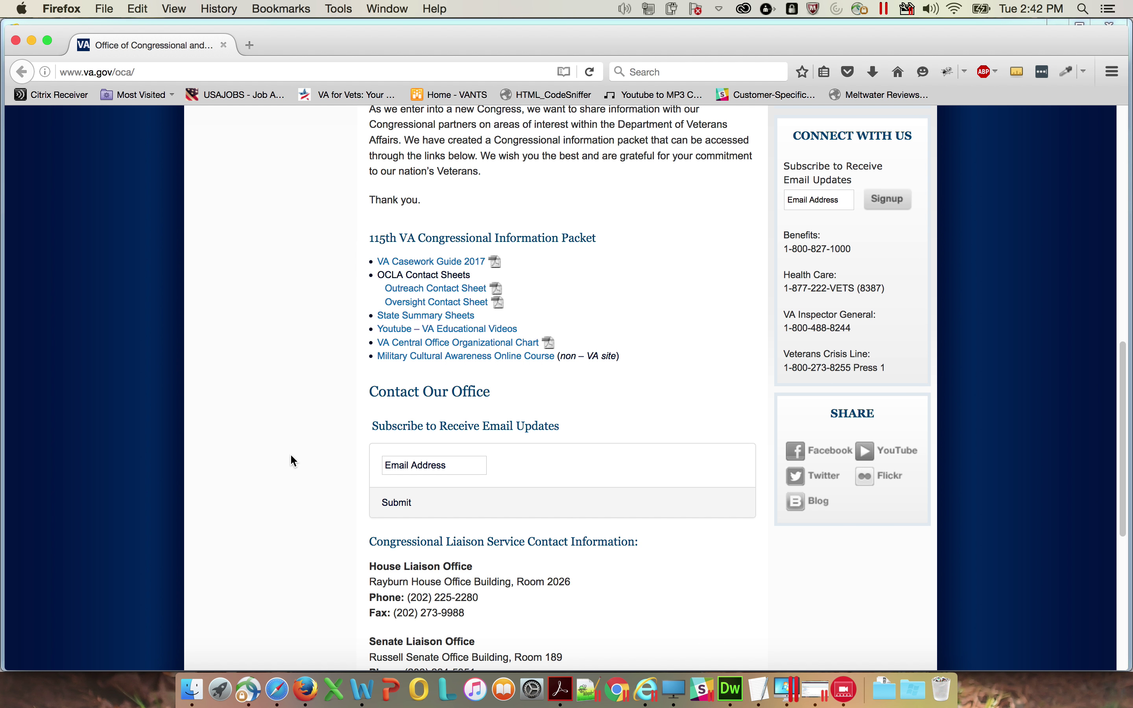
pyautogui.scroll(5, 291, 456)
pyautogui.scroll(3, 290, 455)
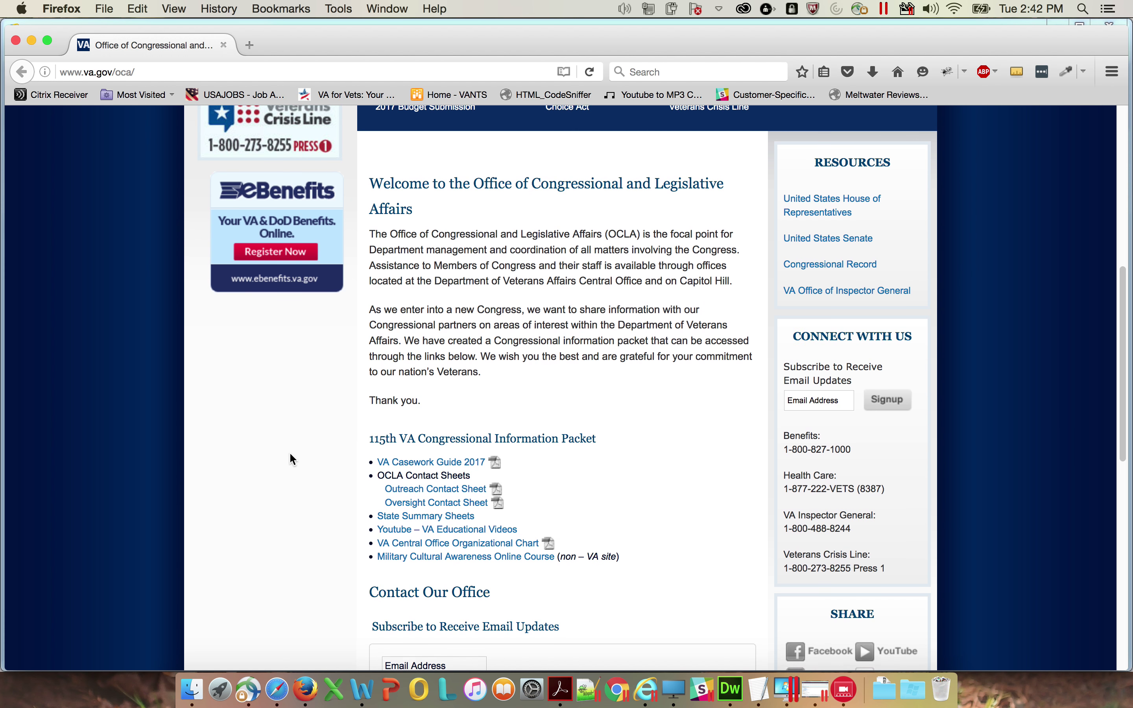
pyautogui.scroll(-1, 289, 454)
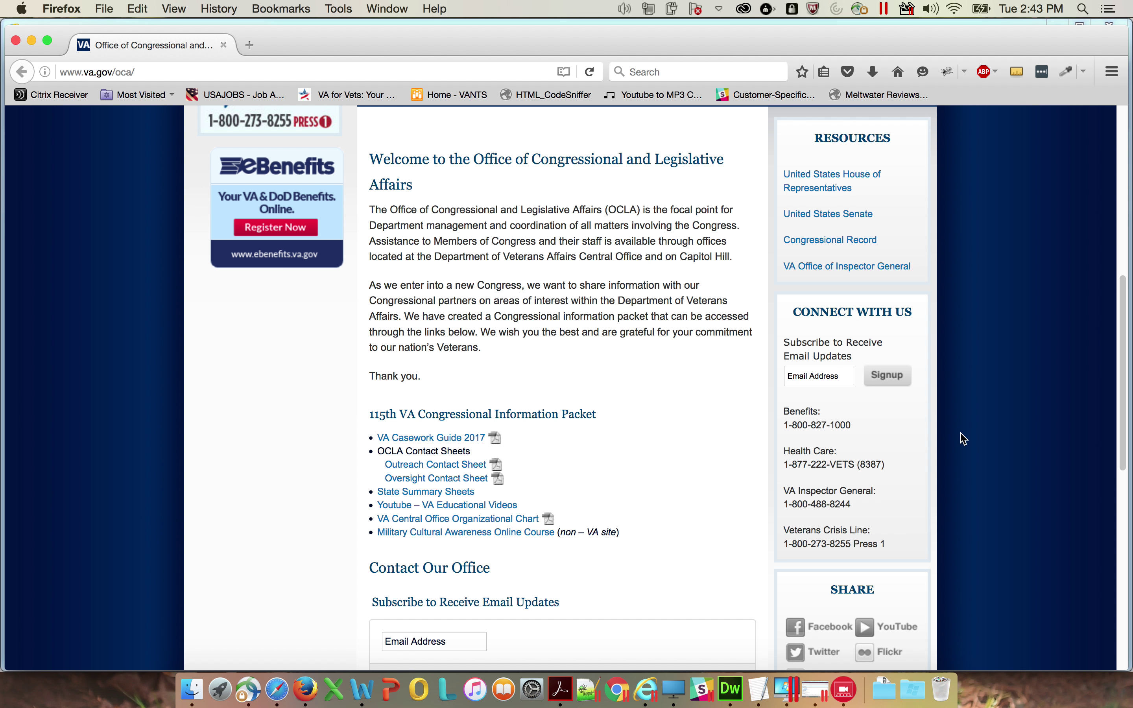
# Return to the homepage editing form in Internet Explorer and review its Navigation, Homepage and Slide Show sections
pyautogui.press('super+Tab')
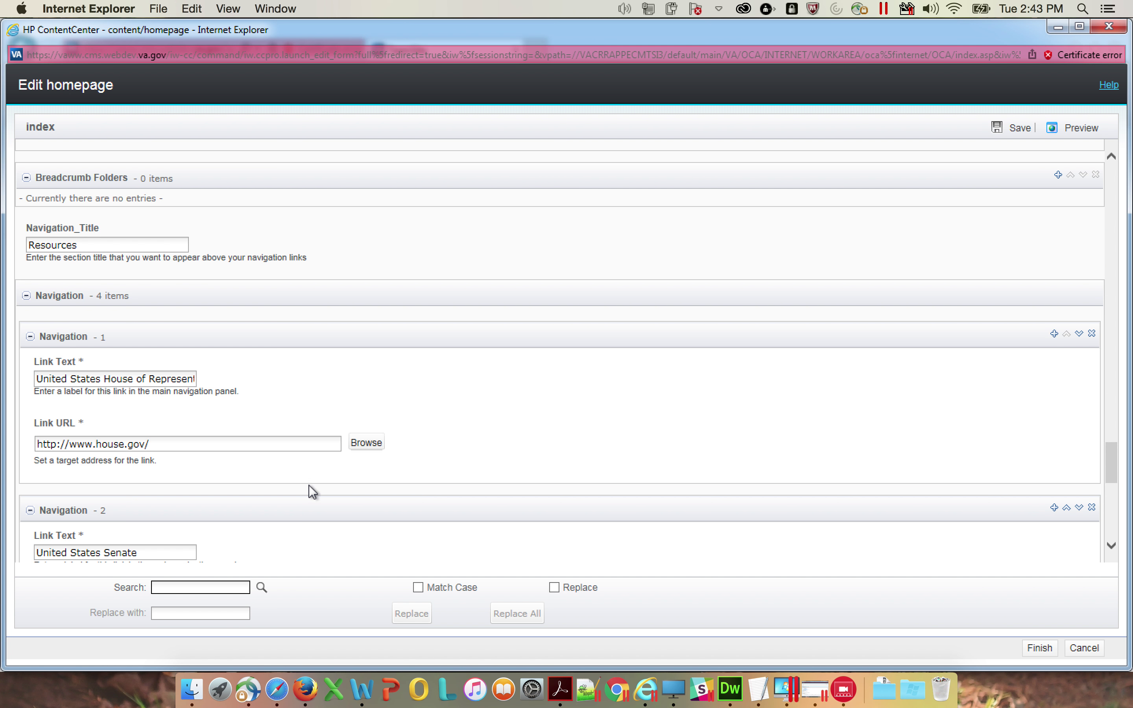
pyautogui.scroll(-10, 309, 485)
pyautogui.scroll(-4, 328, 482)
pyautogui.scroll(-6, 375, 469)
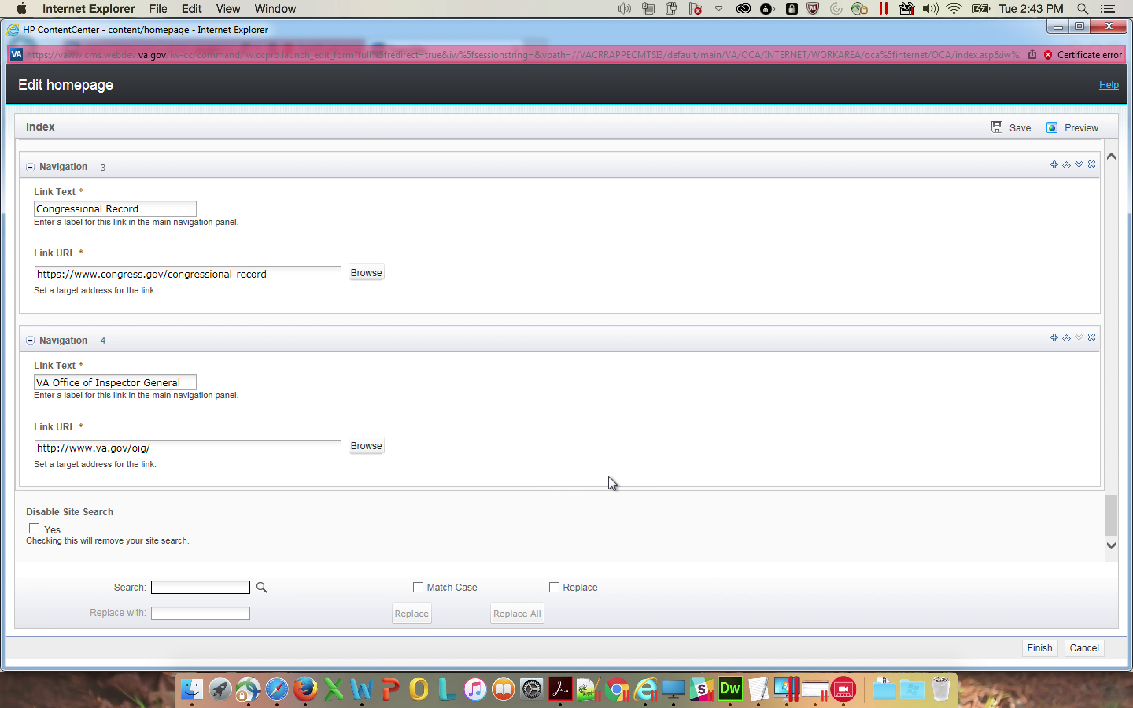
pyautogui.scroll(3, 628, 466)
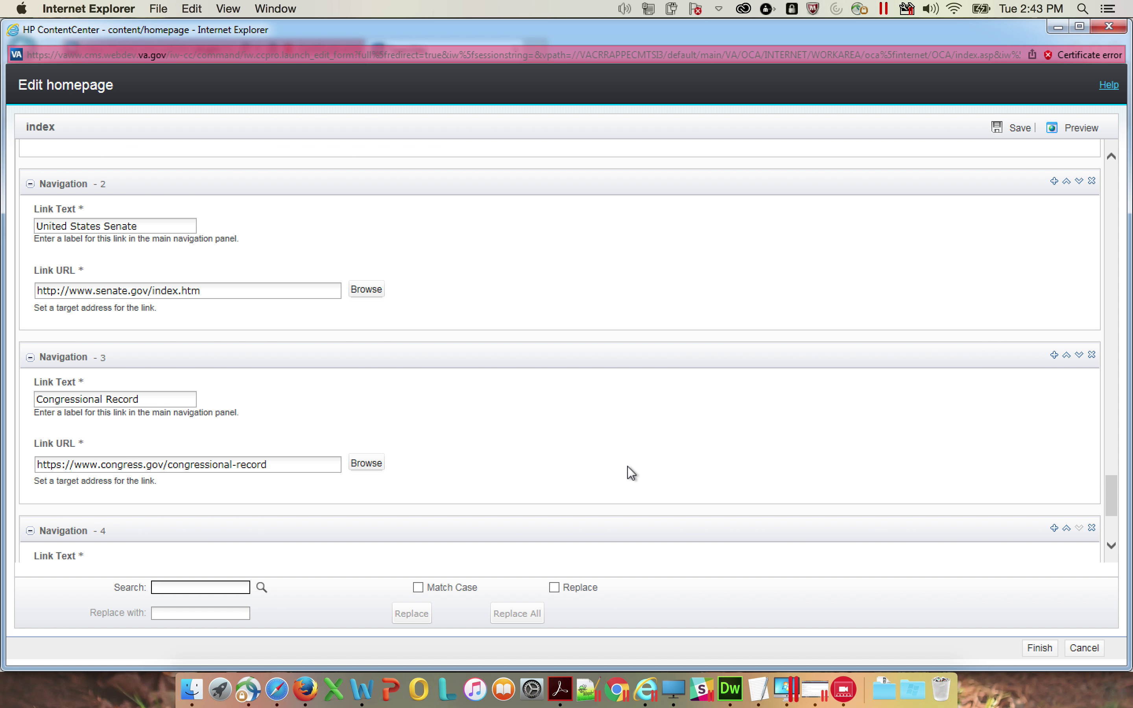
pyautogui.scroll(5, 627, 465)
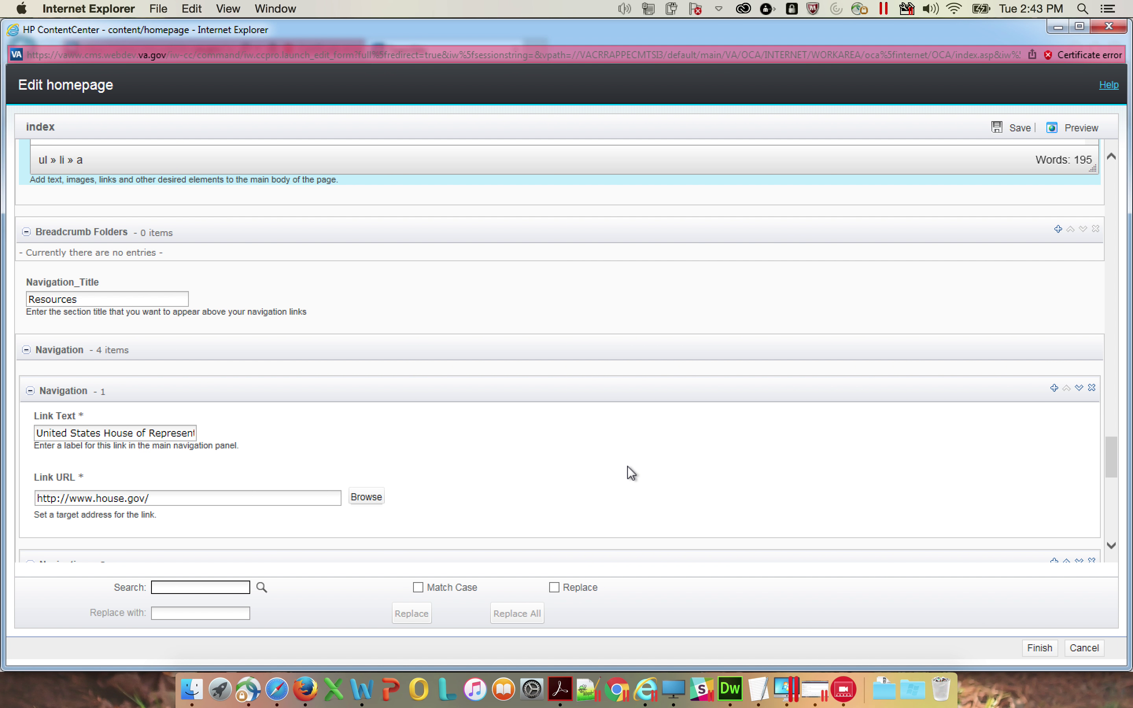
pyautogui.scroll(5, 630, 465)
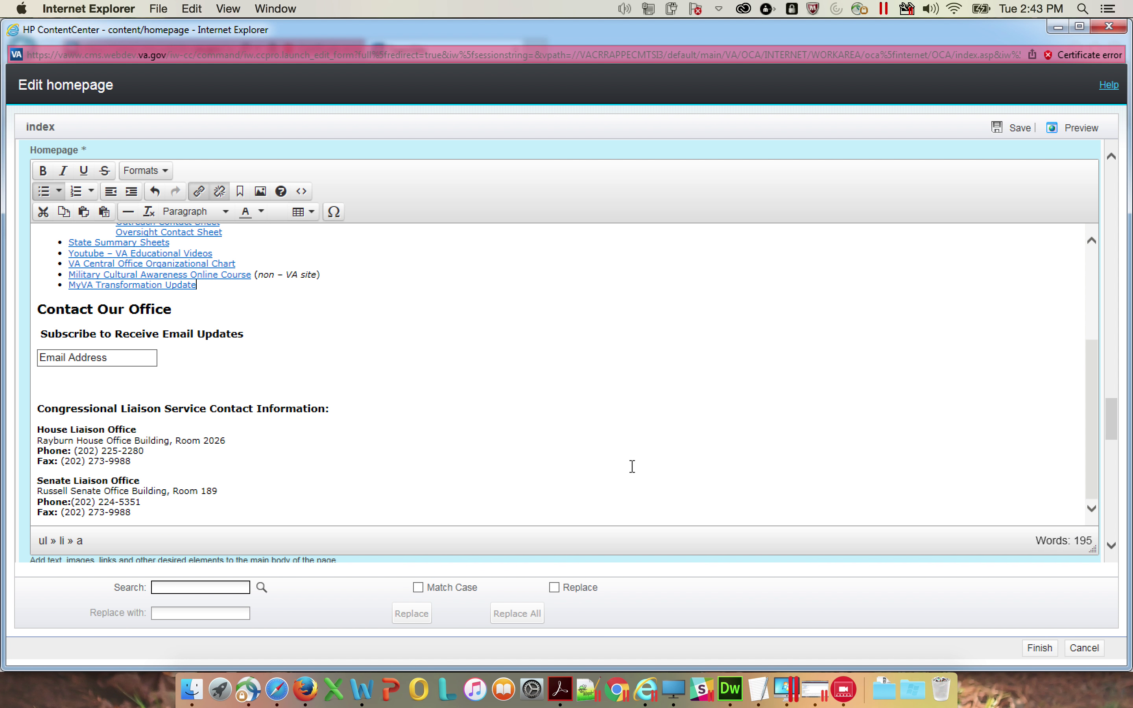
pyautogui.scroll(3, 632, 466)
pyautogui.scroll(-10, 632, 466)
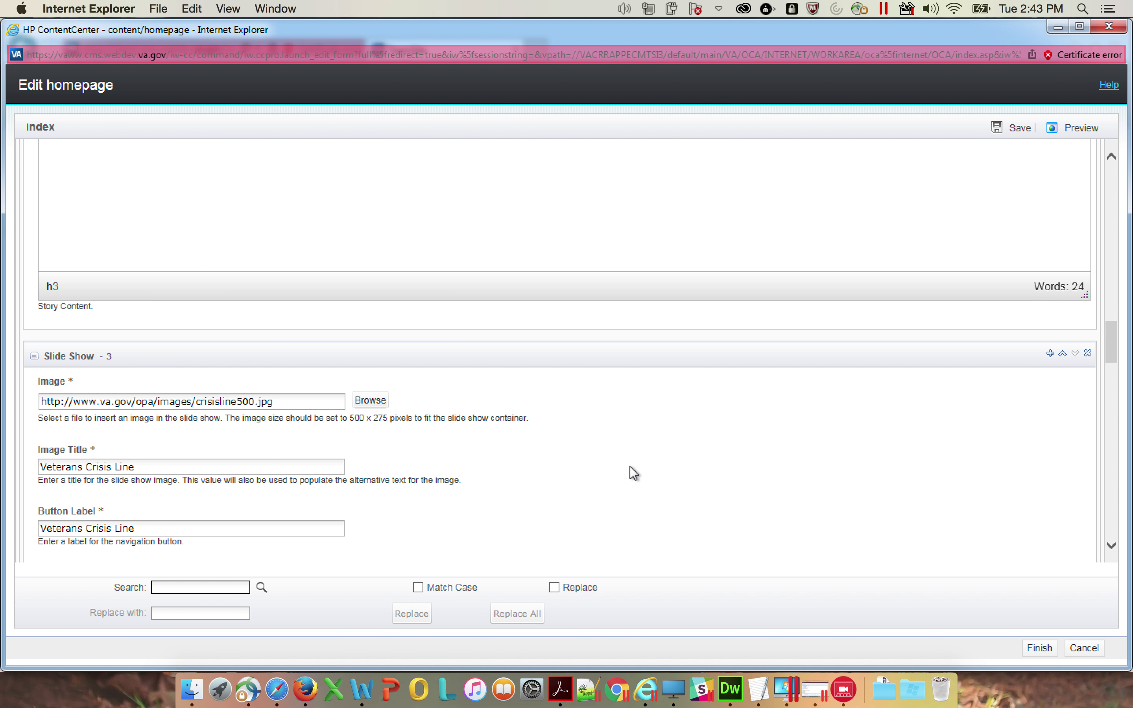
# Review the homepage form's Site Info, Metadata and Content sections, including the subject, keywords, author and creation date
pyautogui.scroll(15, 629, 467)
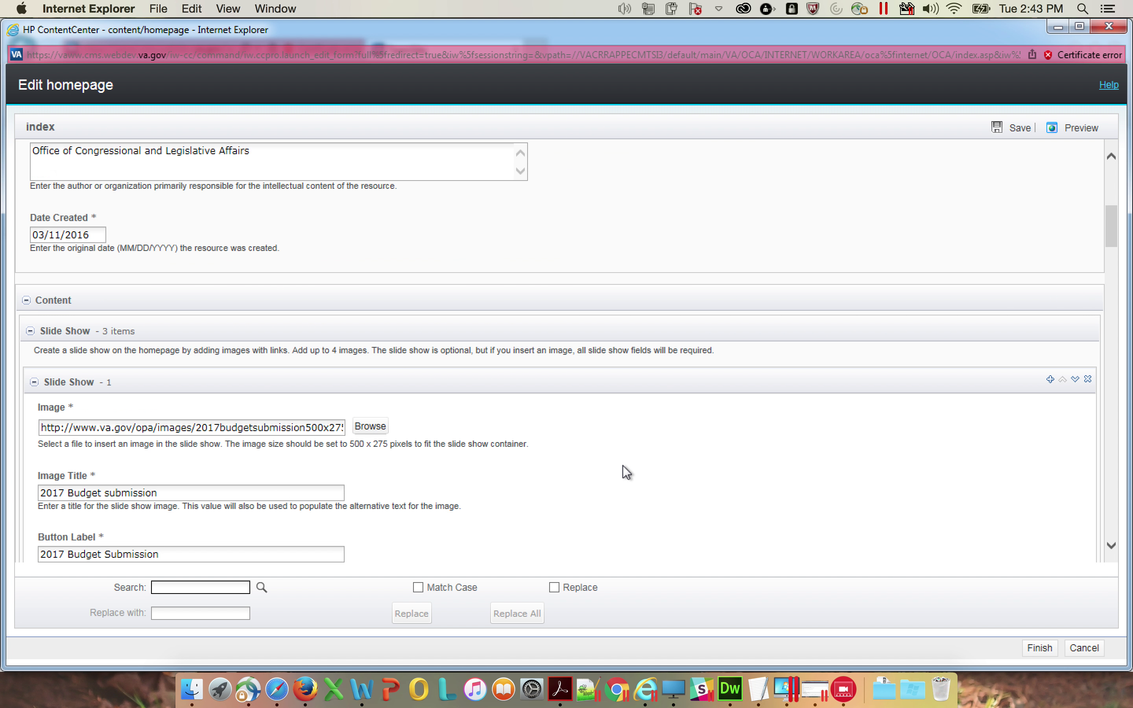
pyautogui.scroll(4, 608, 460)
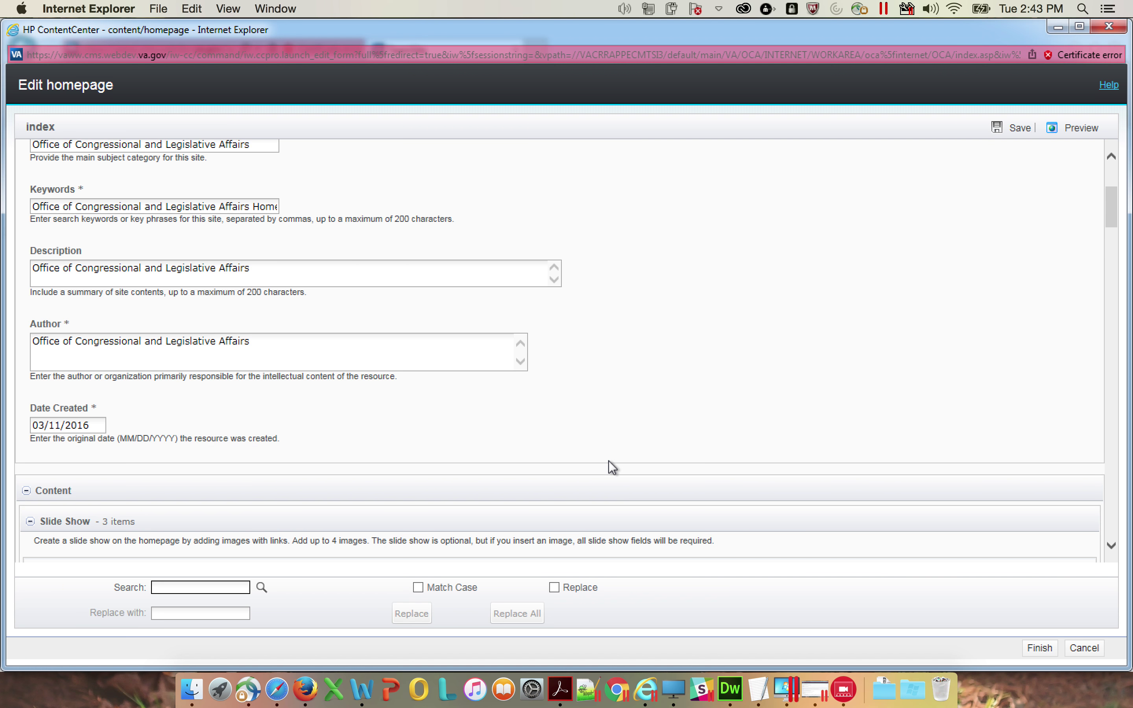
pyautogui.scroll(4, 604, 450)
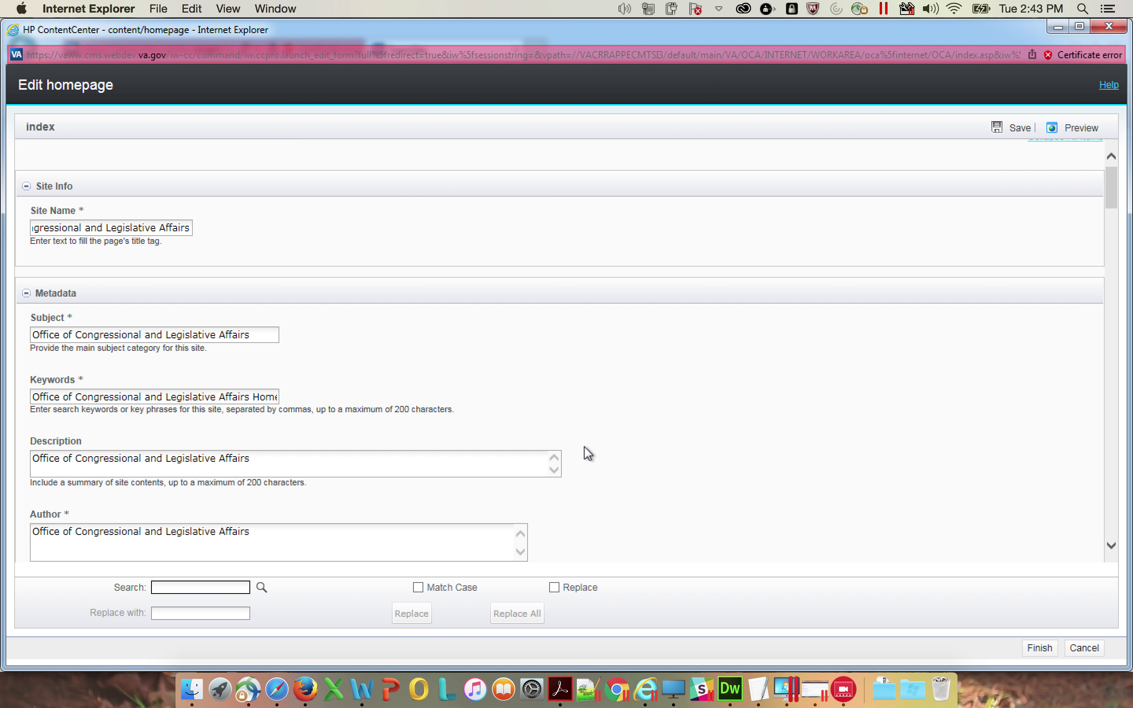
pyautogui.scroll(1, 604, 440)
pyautogui.scroll(-1, 710, 431)
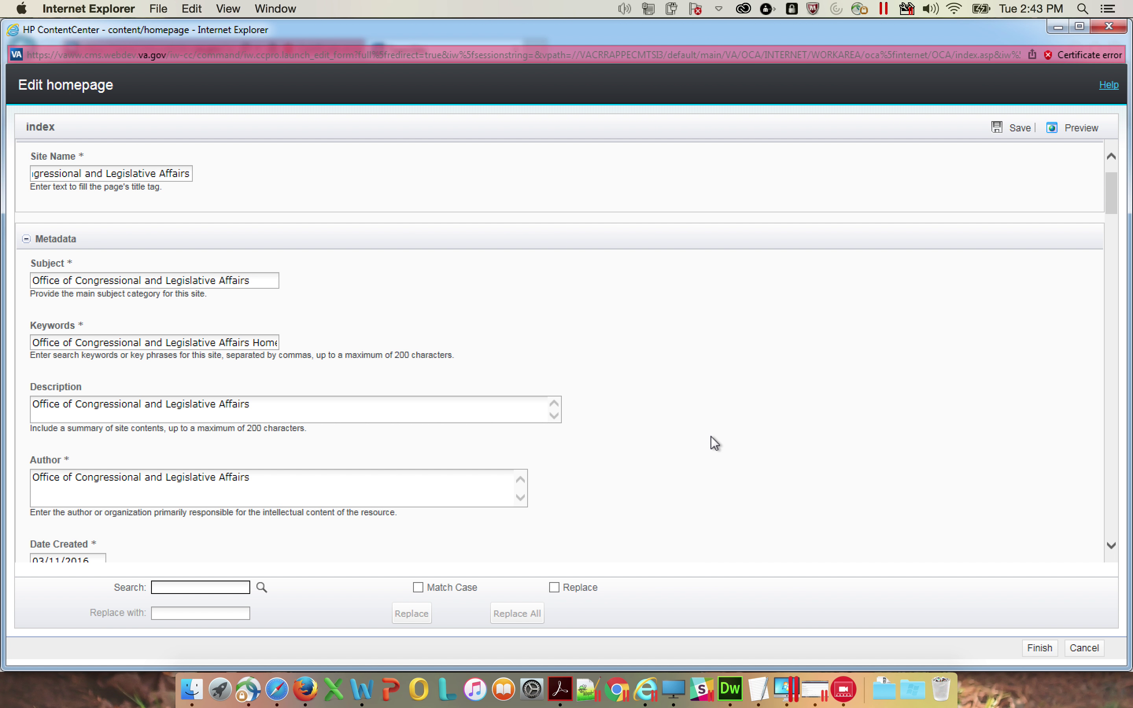
pyautogui.scroll(-1, 715, 439)
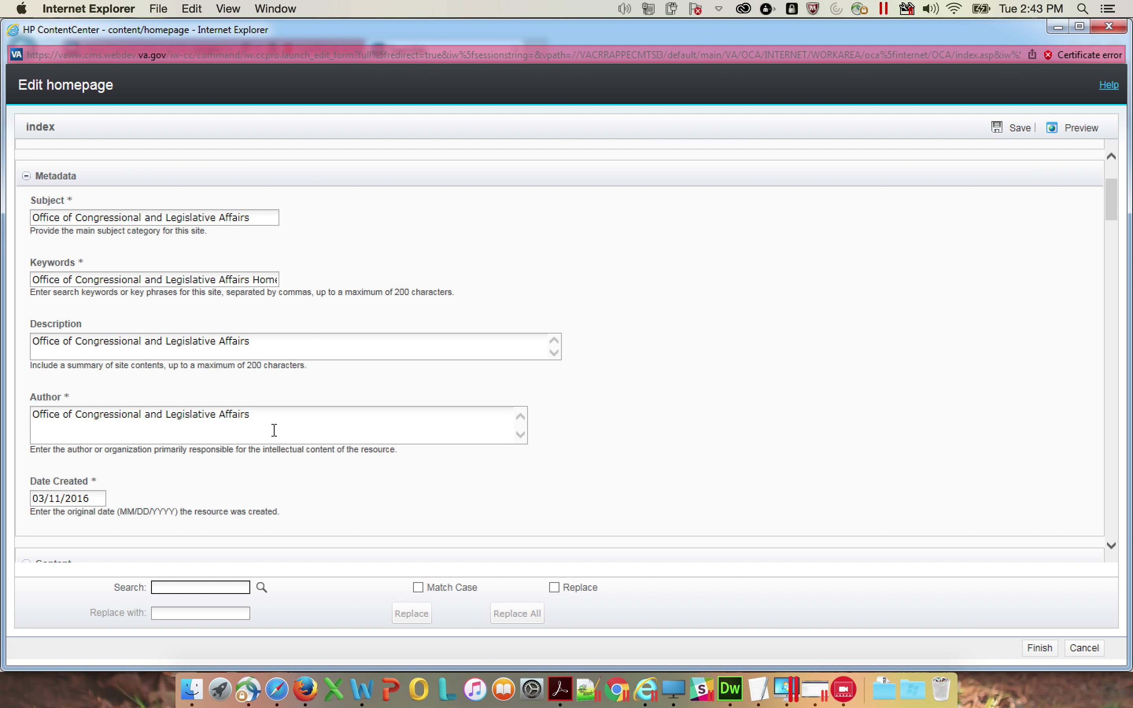
pyautogui.scroll(-3, 183, 432)
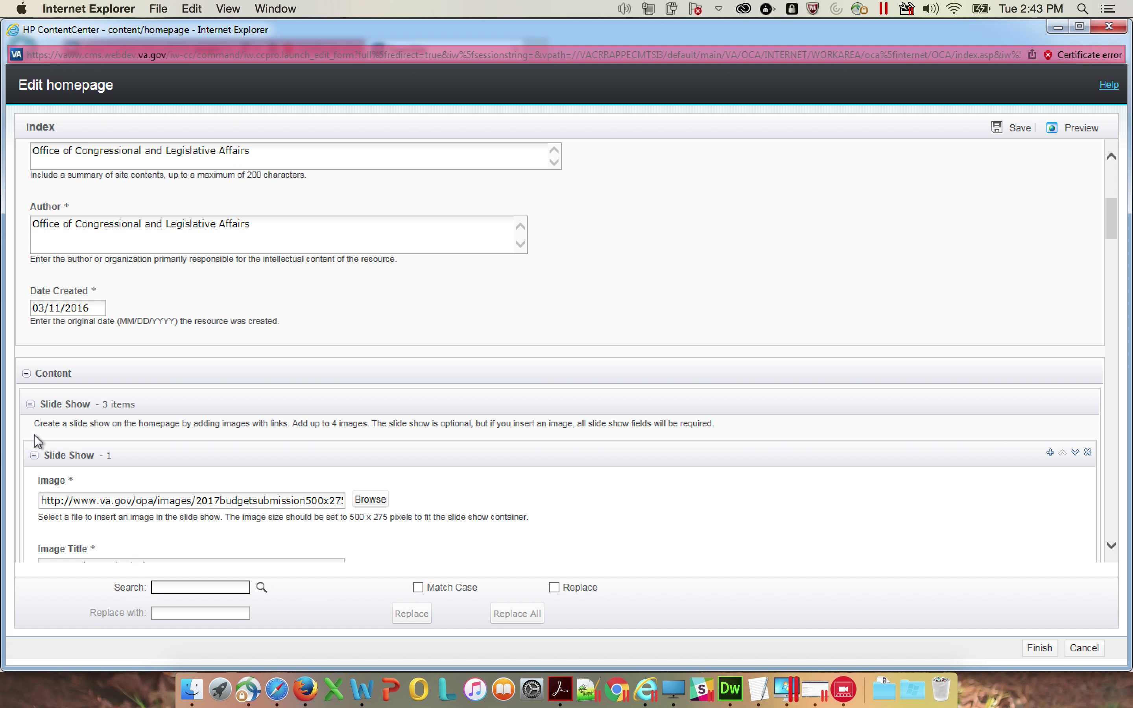
pyautogui.scroll(-2, 137, 438)
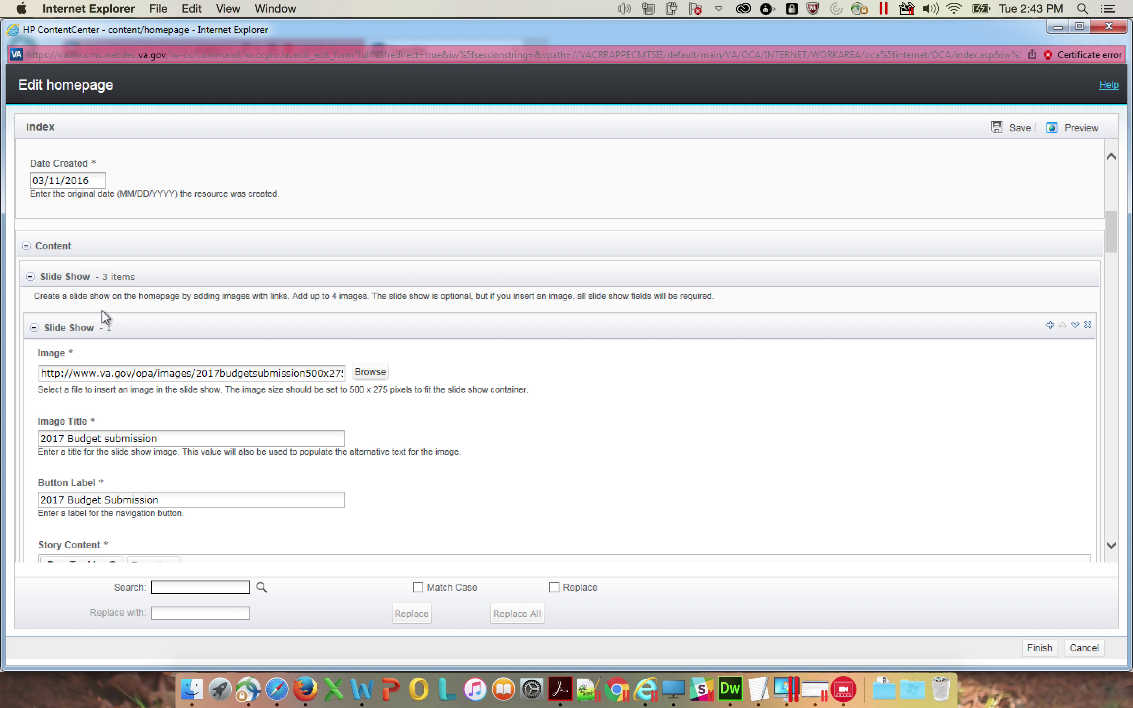
# Collapse the three Slide Show entries and the whole Slide Show section in the homepage form's Content area
pyautogui.click(32, 327)
pyautogui.click(34, 368)
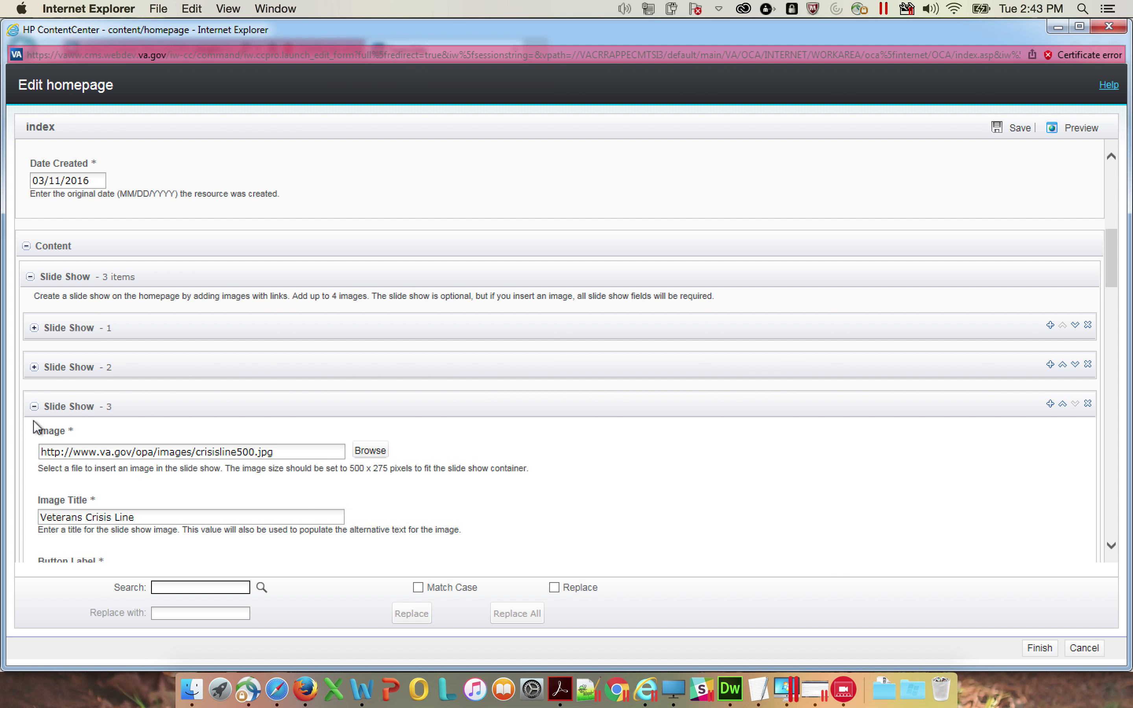
pyautogui.click(34, 406)
pyautogui.scroll(-5, 37, 406)
pyautogui.scroll(-2, 42, 404)
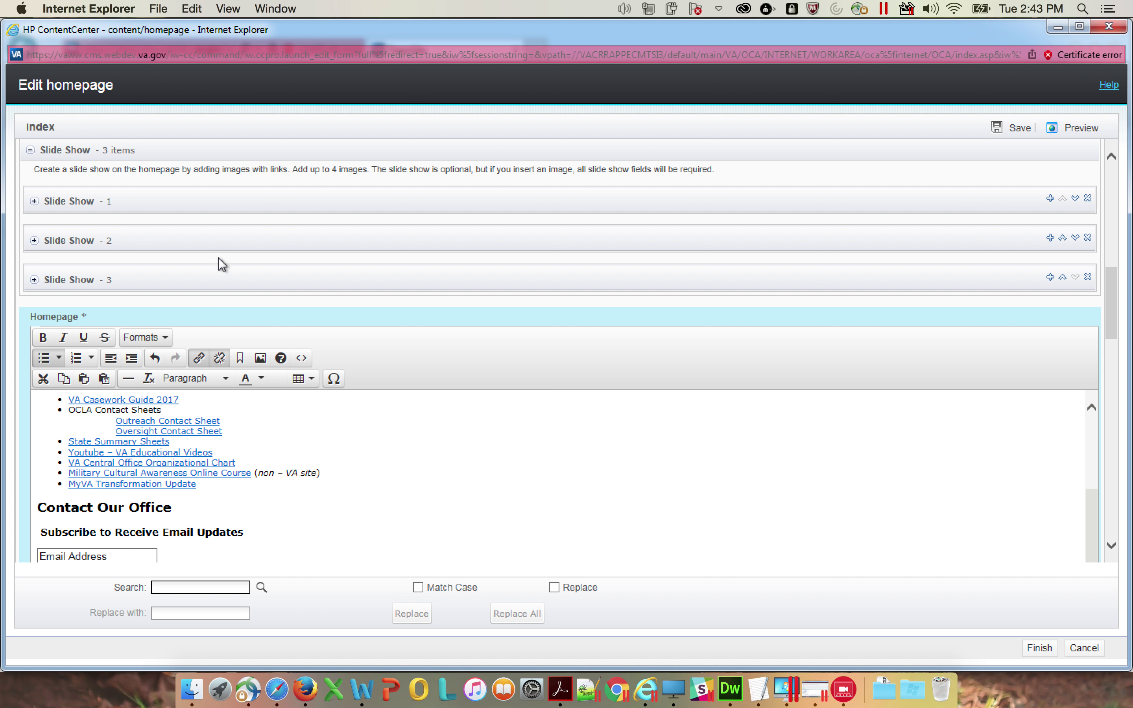
pyautogui.scroll(3, 218, 257)
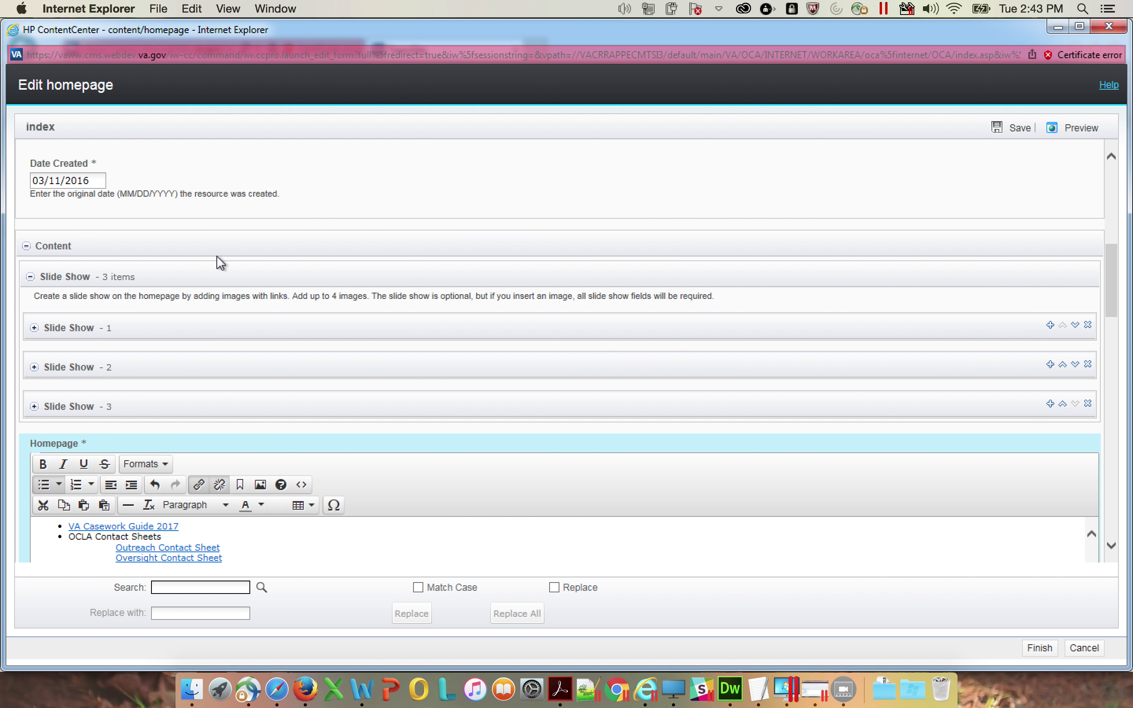
pyautogui.click(30, 277)
pyautogui.scroll(-2, 45, 278)
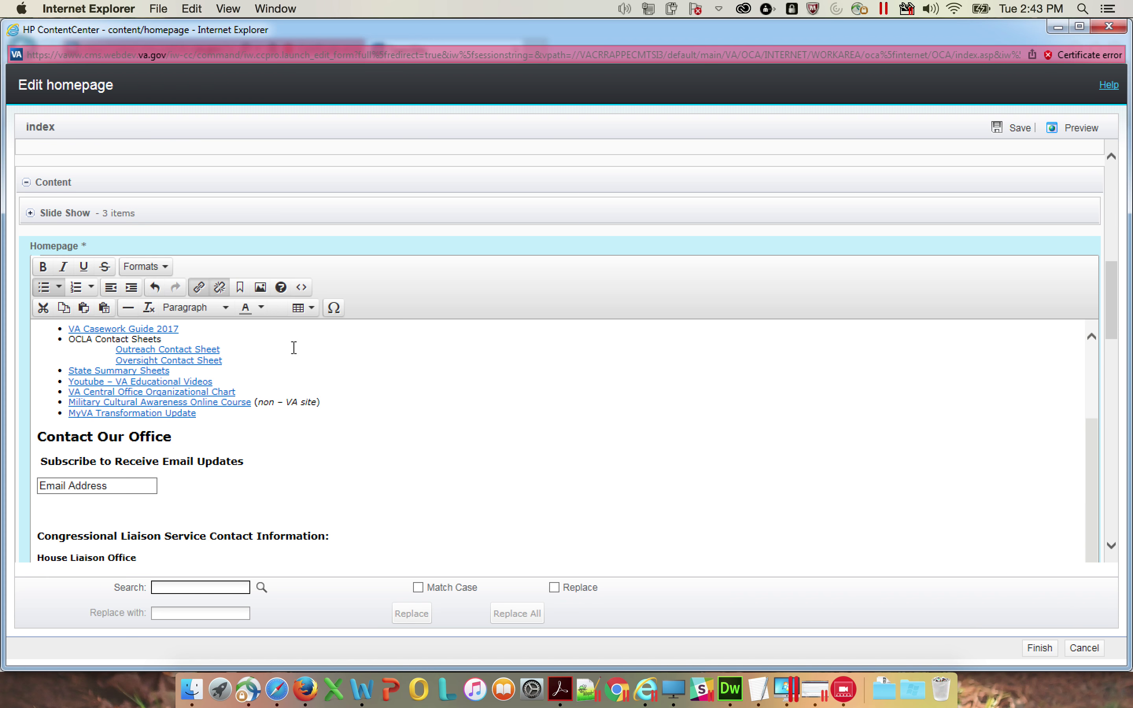
# Examine the homepage body's contact details, the Breadcrumb Folders and Navigation_Title settings, and the link text and URLs of the Navigation entries
pyautogui.scroll(-5, 294, 347)
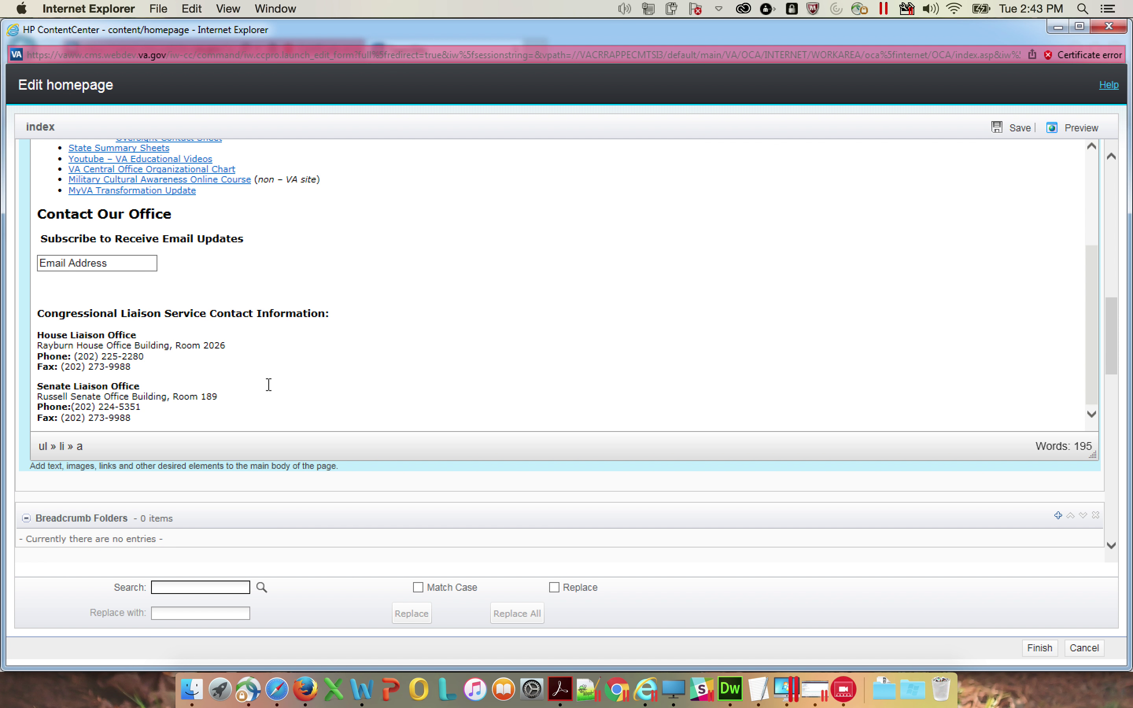
pyautogui.scroll(-3, 283, 374)
pyautogui.scroll(-3, 356, 381)
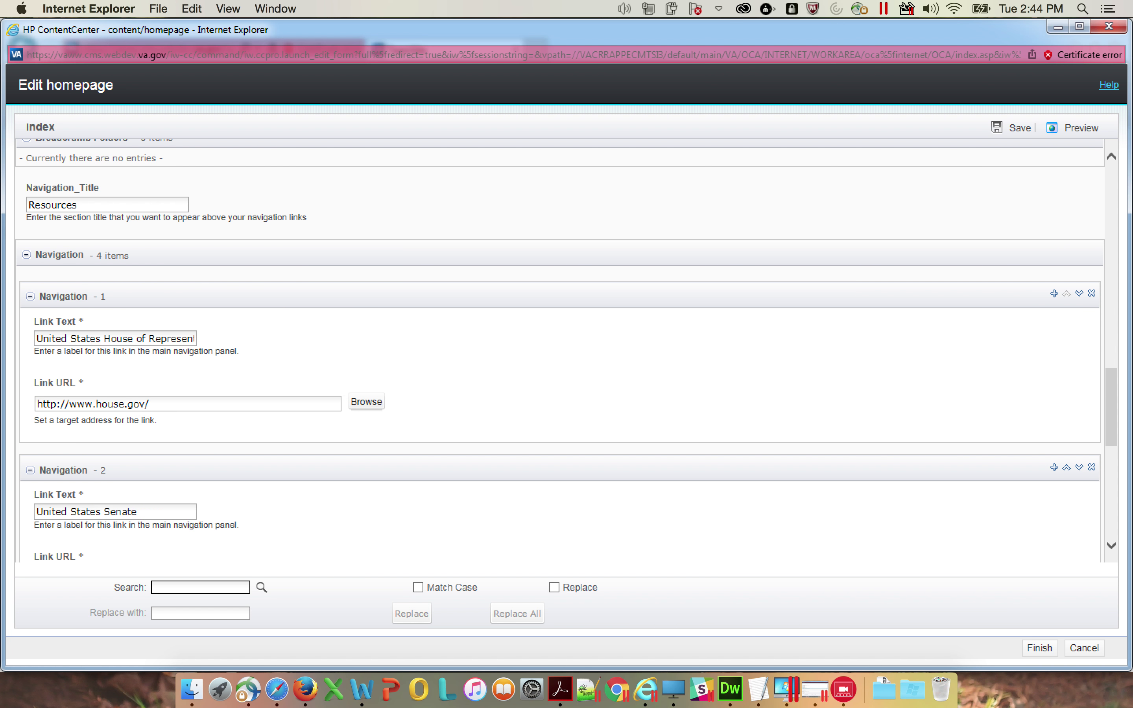
pyautogui.scroll(-3, 224, 400)
pyautogui.scroll(-4, 455, 439)
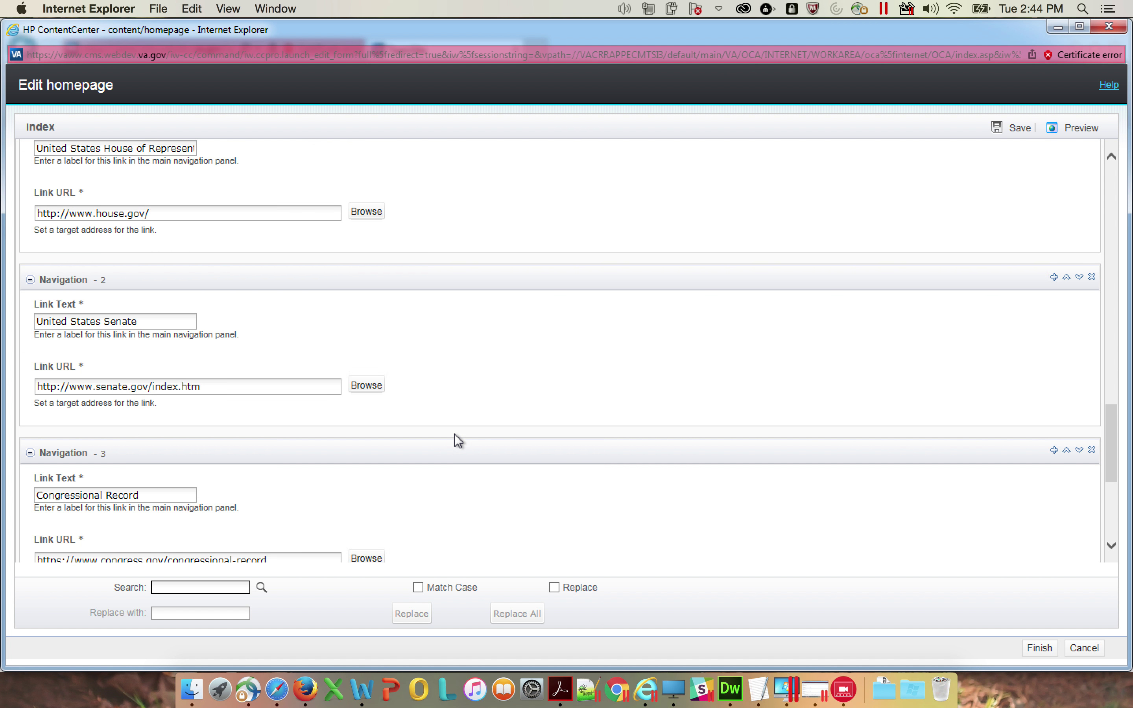
pyautogui.scroll(-3, 457, 440)
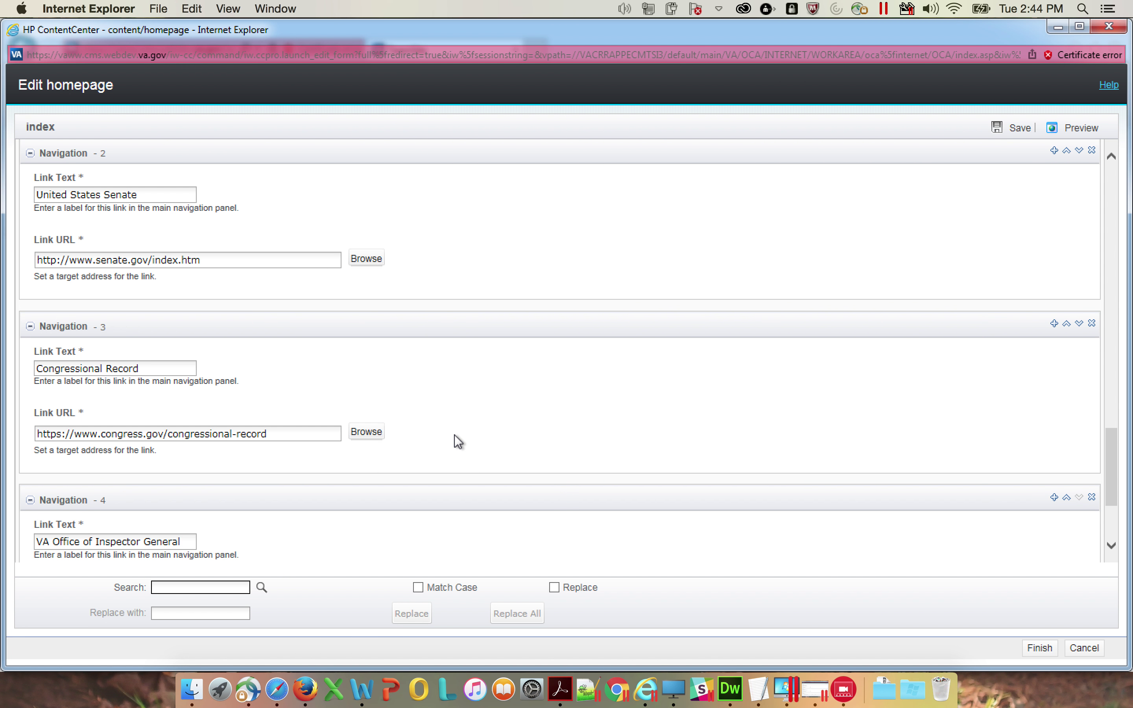
pyautogui.scroll(-3, 458, 441)
pyautogui.scroll(-1, 459, 442)
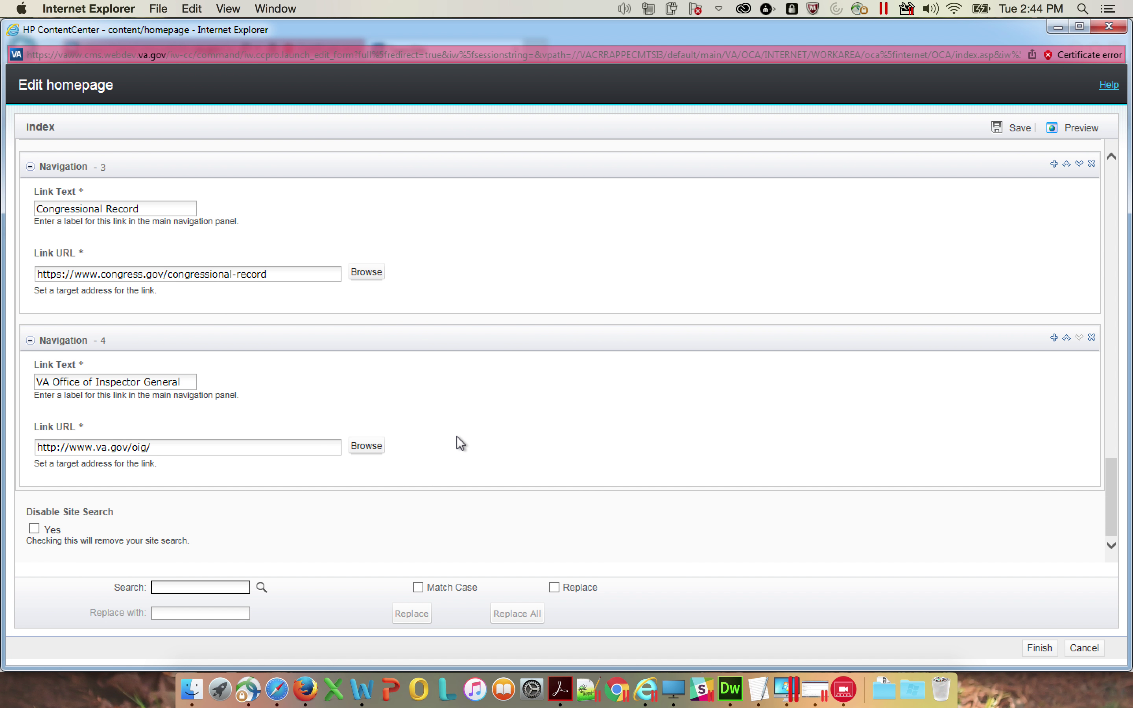
pyautogui.scroll(10, 457, 435)
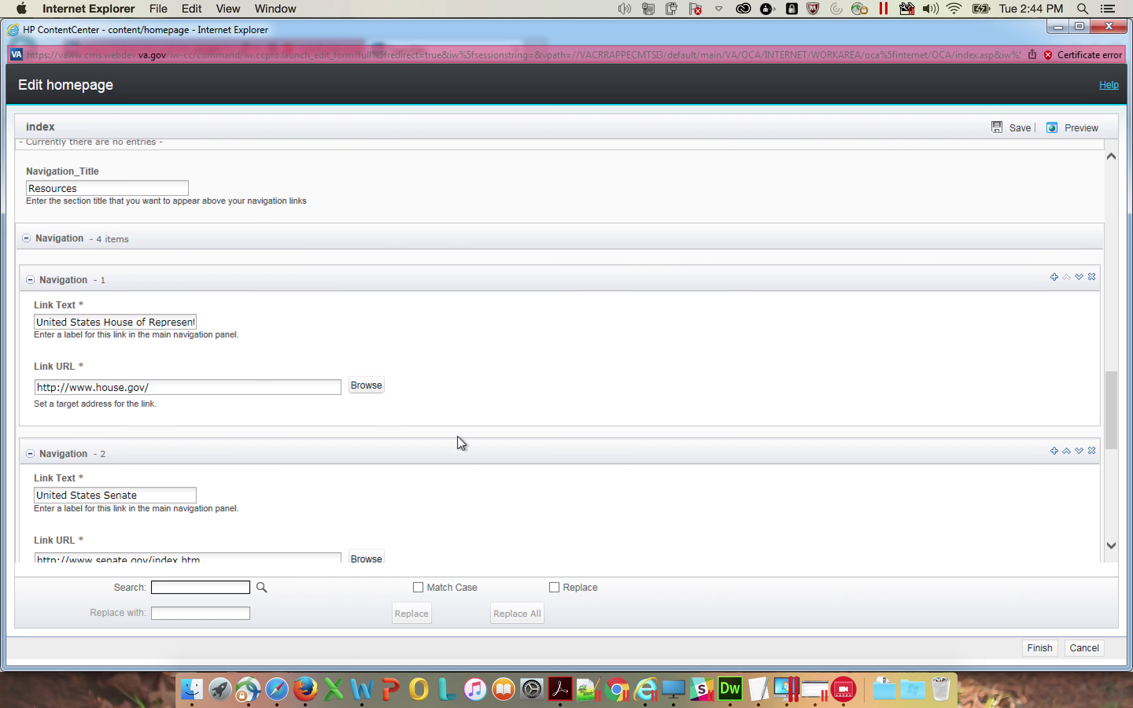
pyautogui.scroll(1, 458, 435)
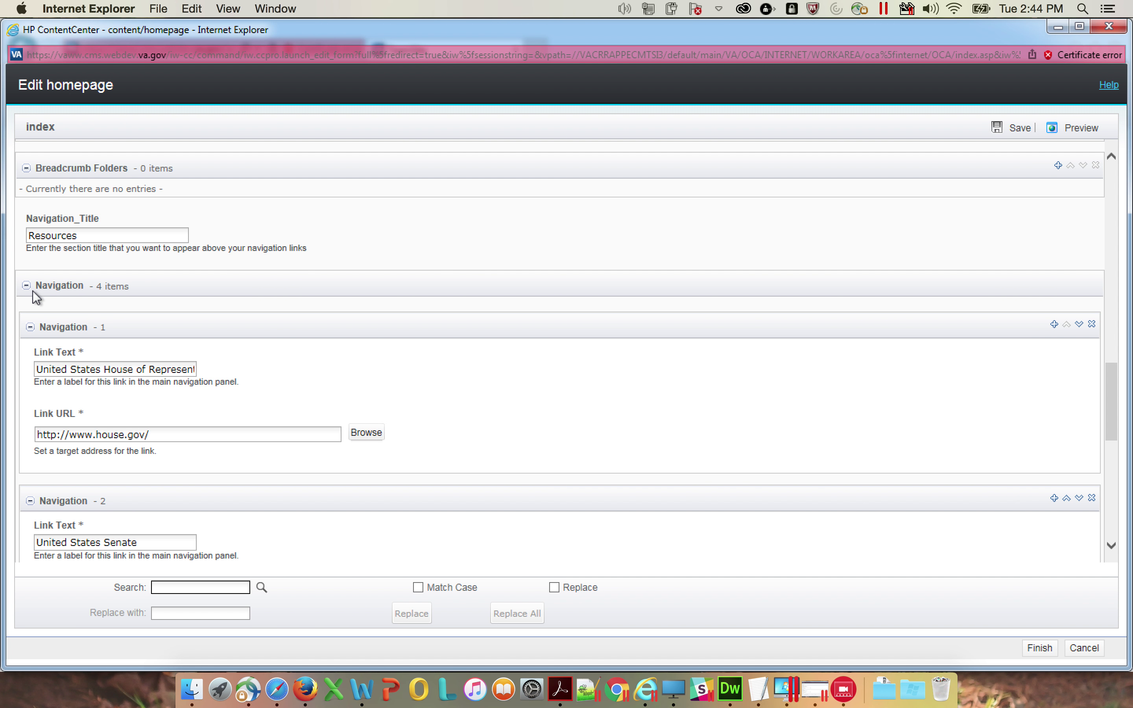
pyautogui.scroll(-7, 159, 338)
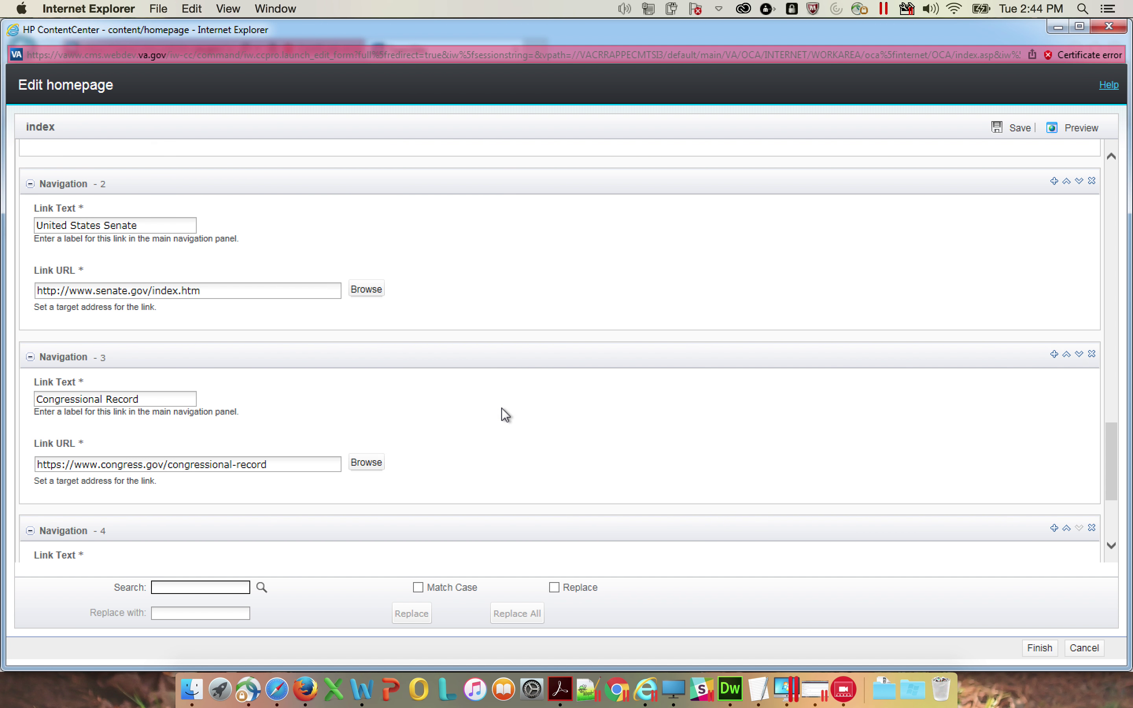
pyautogui.scroll(-4, 503, 409)
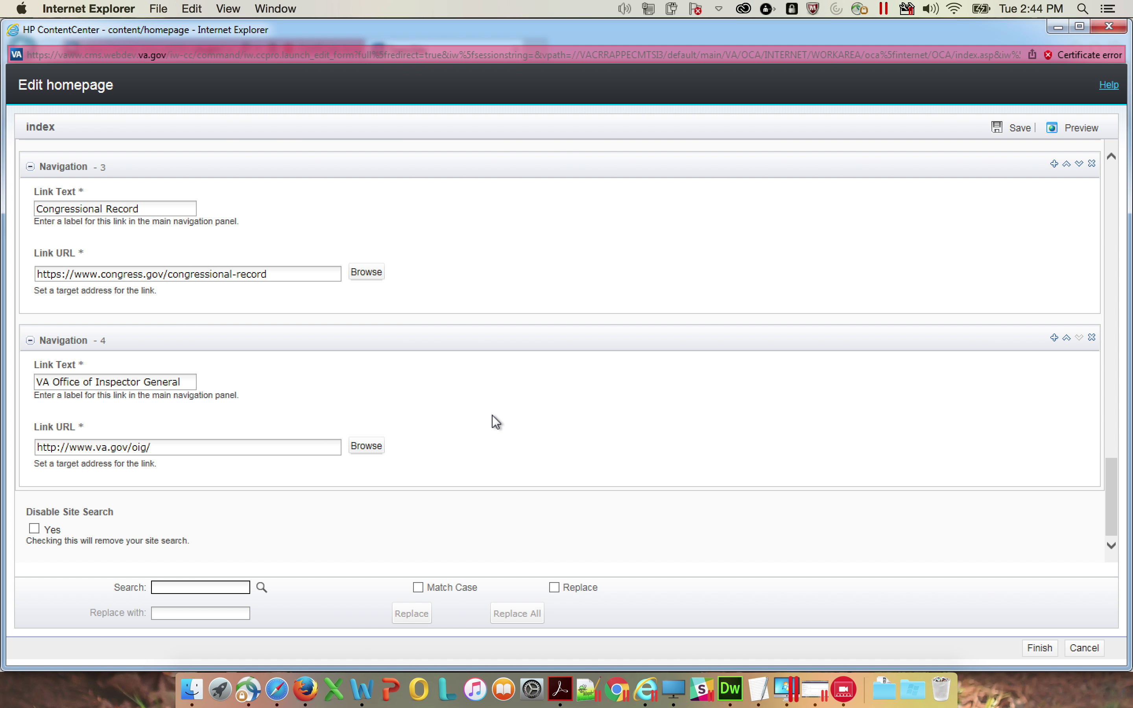
pyautogui.scroll(15, 492, 414)
pyautogui.scroll(-12, 478, 410)
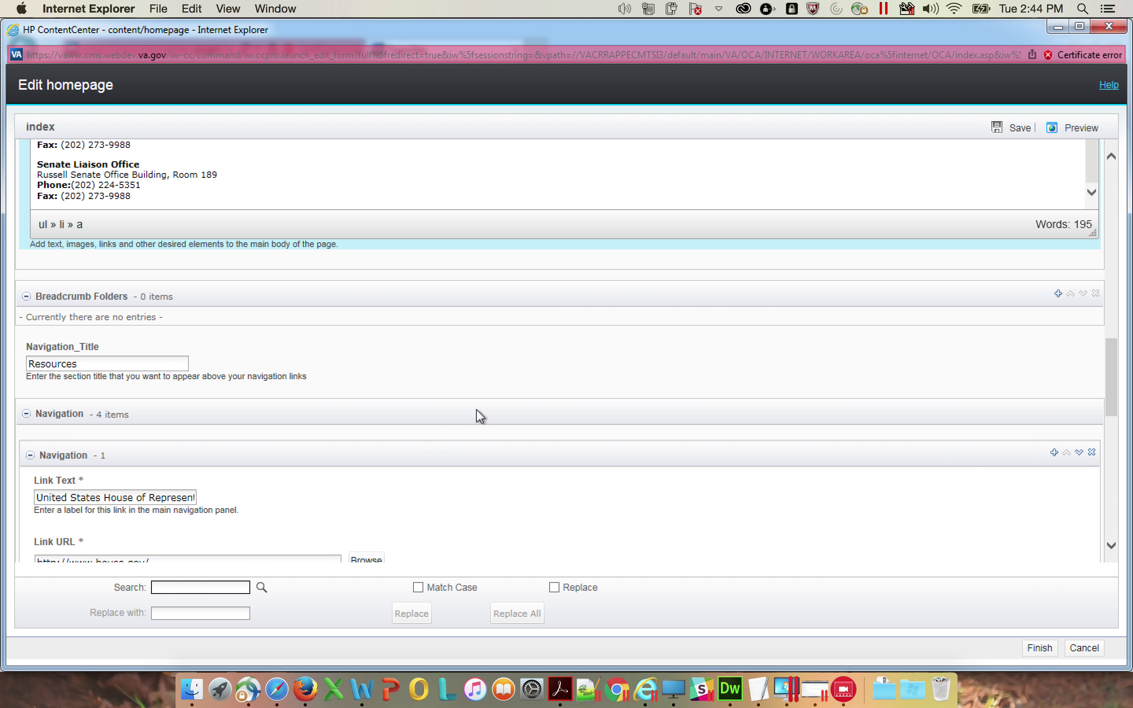
# Insert OCLA before "Email Updates" in the "Subscribe to Receive" heading under Contact Our Office
pyautogui.scroll(3, 476, 408)
pyautogui.scroll(6, 86, 192)
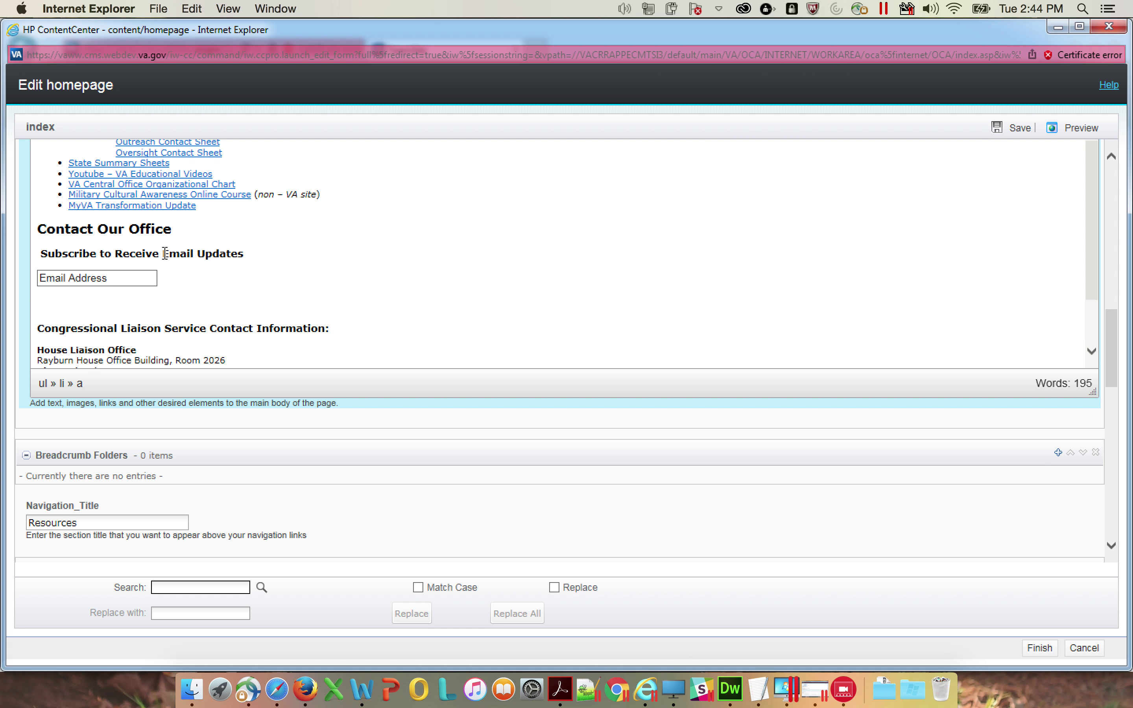
pyautogui.scroll(-3, 224, 484)
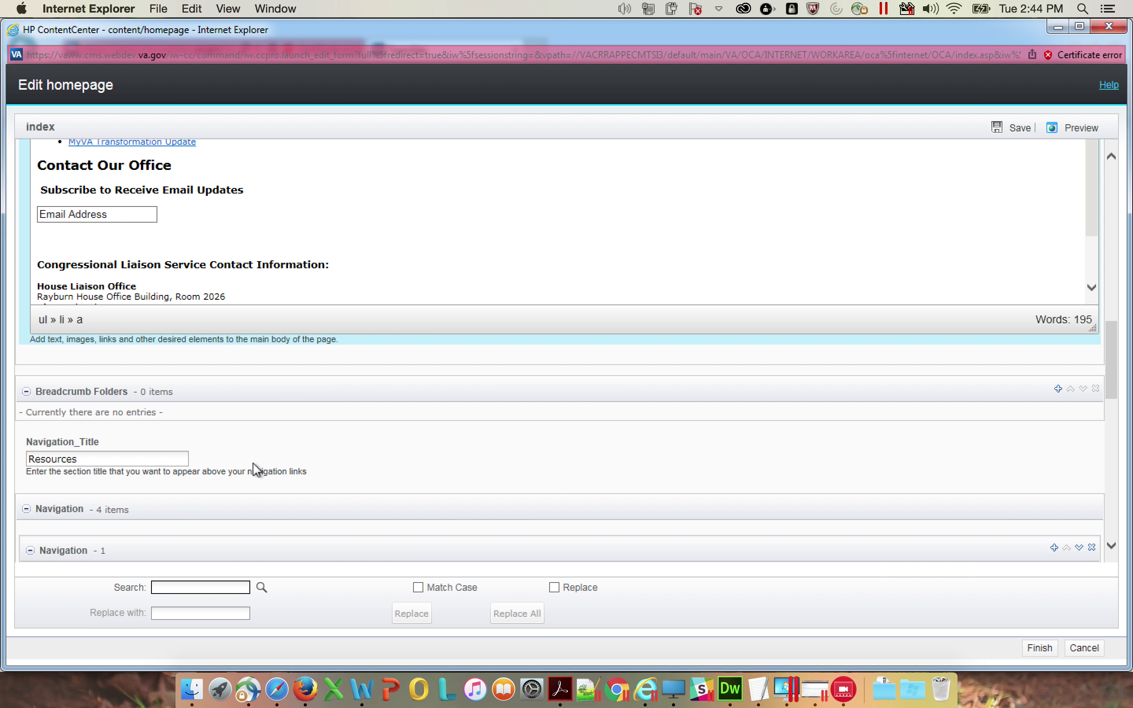
pyautogui.scroll(6, 264, 470)
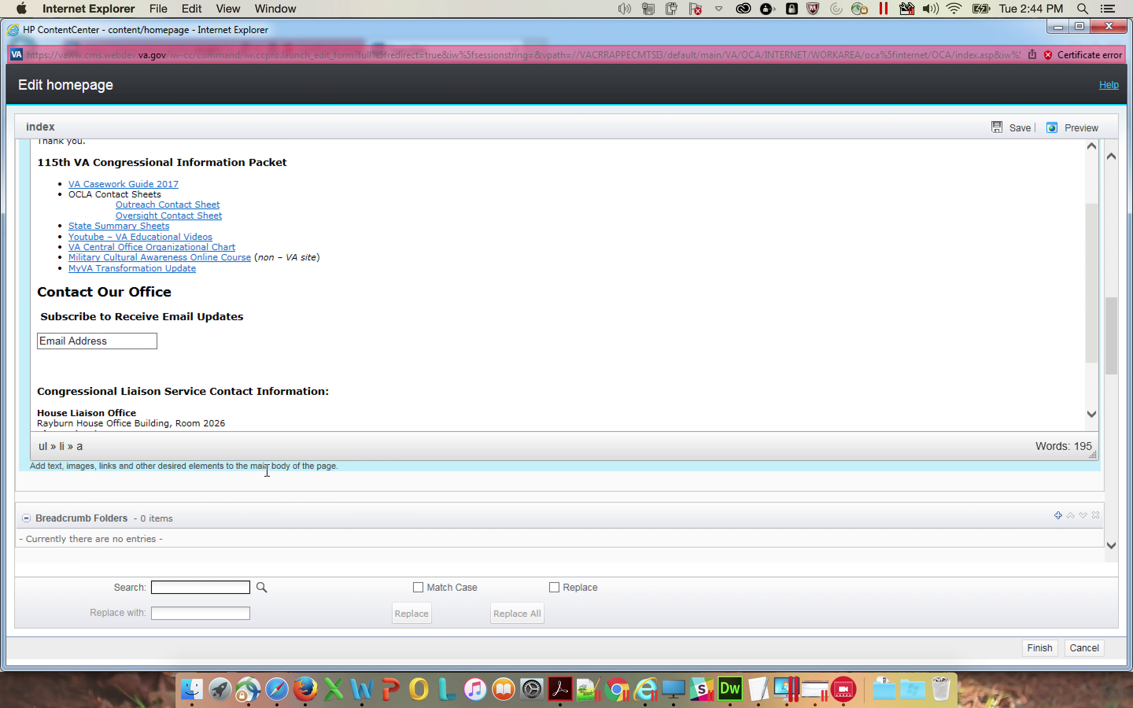
pyautogui.scroll(5, 267, 471)
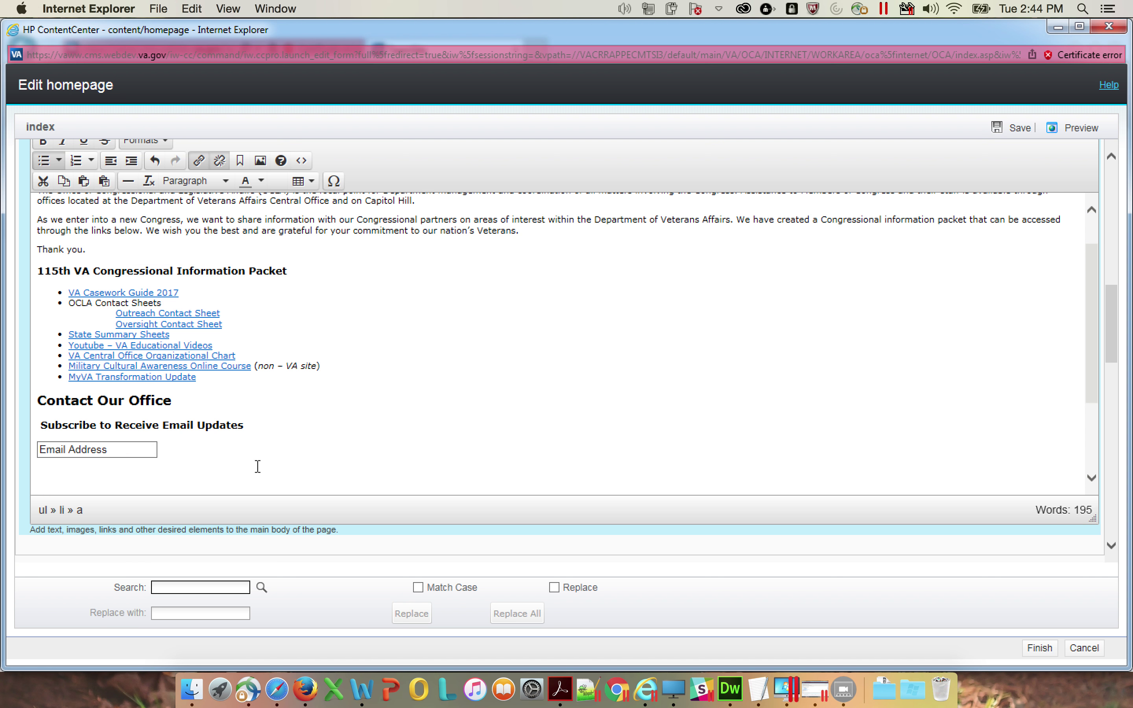
pyautogui.click(165, 425)
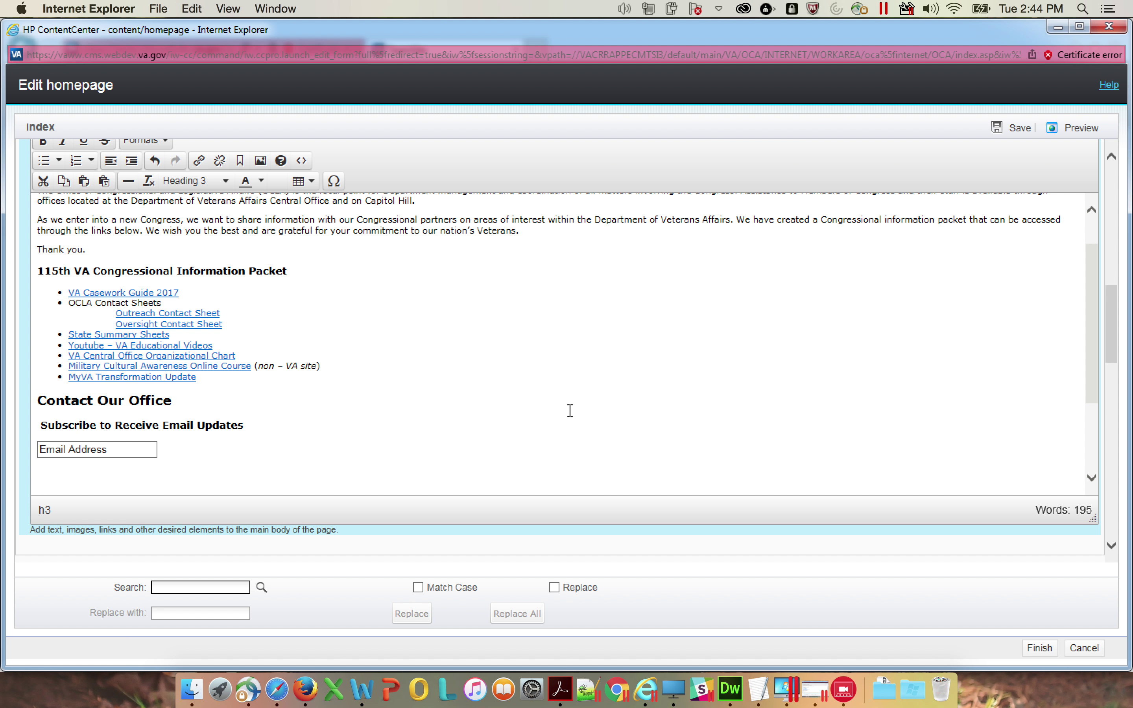
pyautogui.write('OCLA')
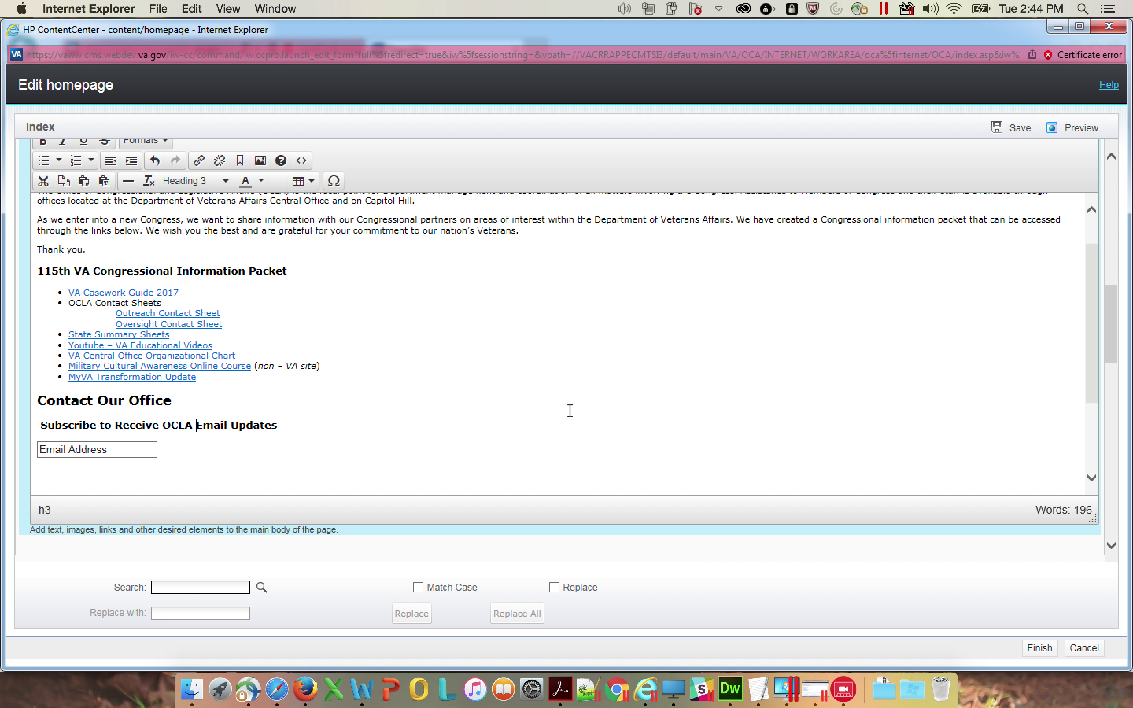
# Check the liaison contact information in the form and the "nation's Veterans" wording on the public OCA page in Firefox
pyautogui.scroll(-5, 427, 364)
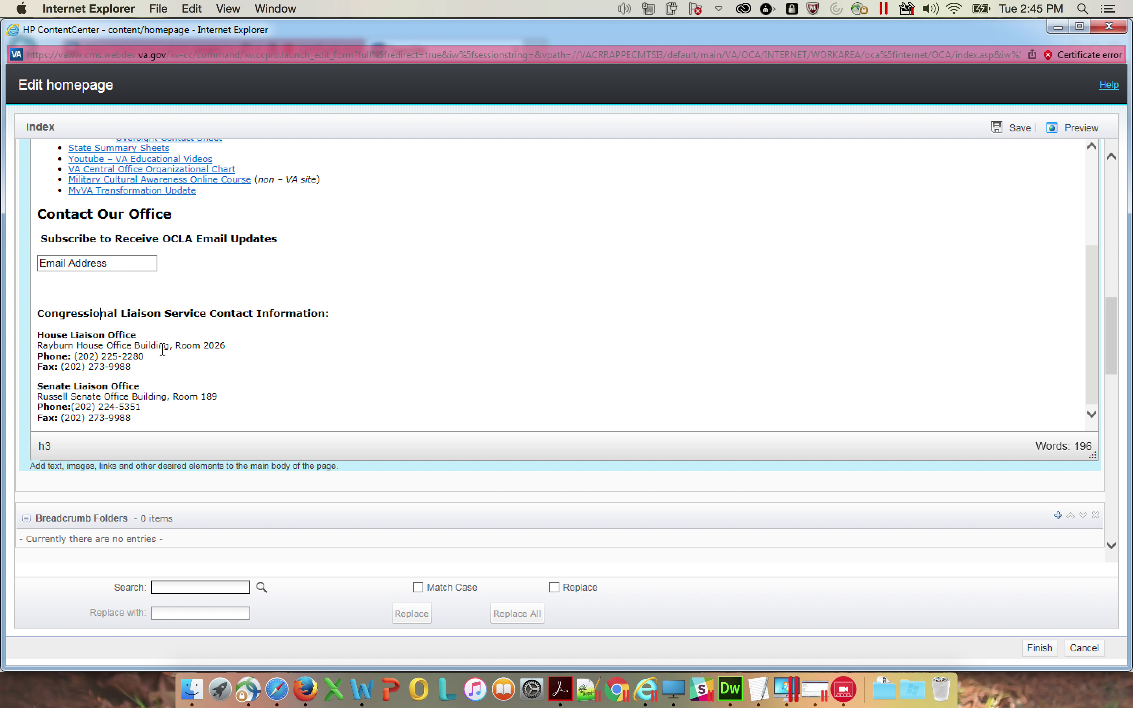
pyautogui.press('super+Tab')
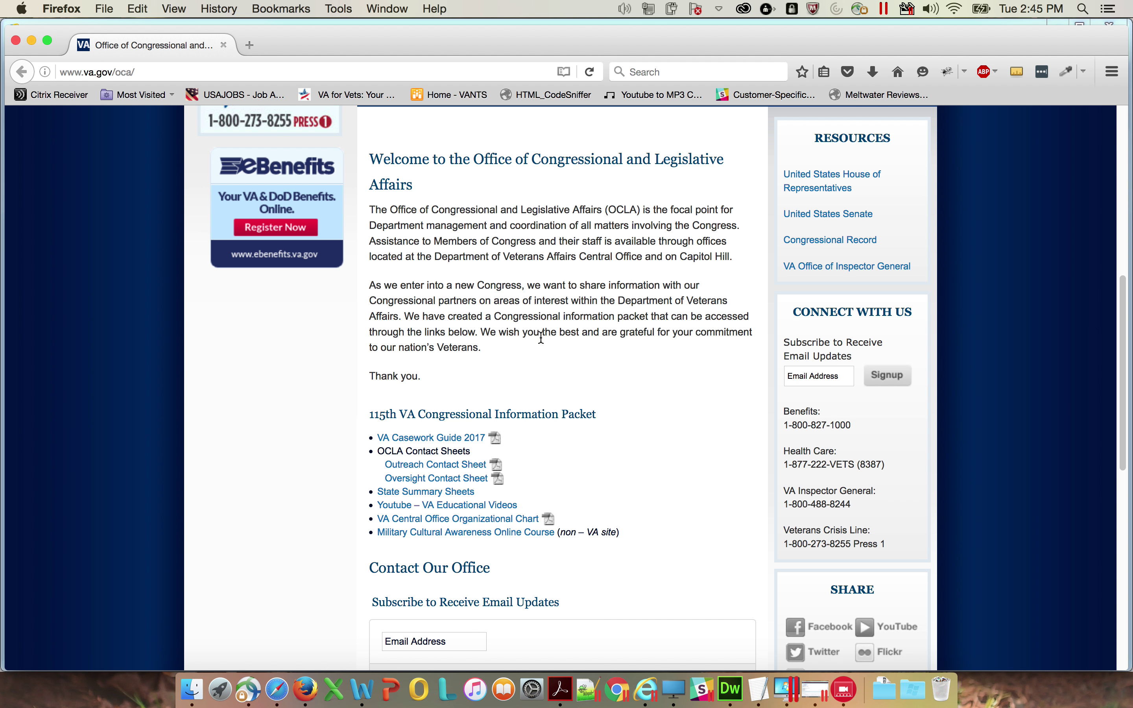
pyautogui.moveTo(495, 347); pyautogui.dragTo(542, 335)
pyautogui.click(485, 349)
pyautogui.press('super+Tab')
# Capitalize "Nation's" in the last sentence of the second welcome paragraph in the Homepage text
pyautogui.scroll(8, 269, 287)
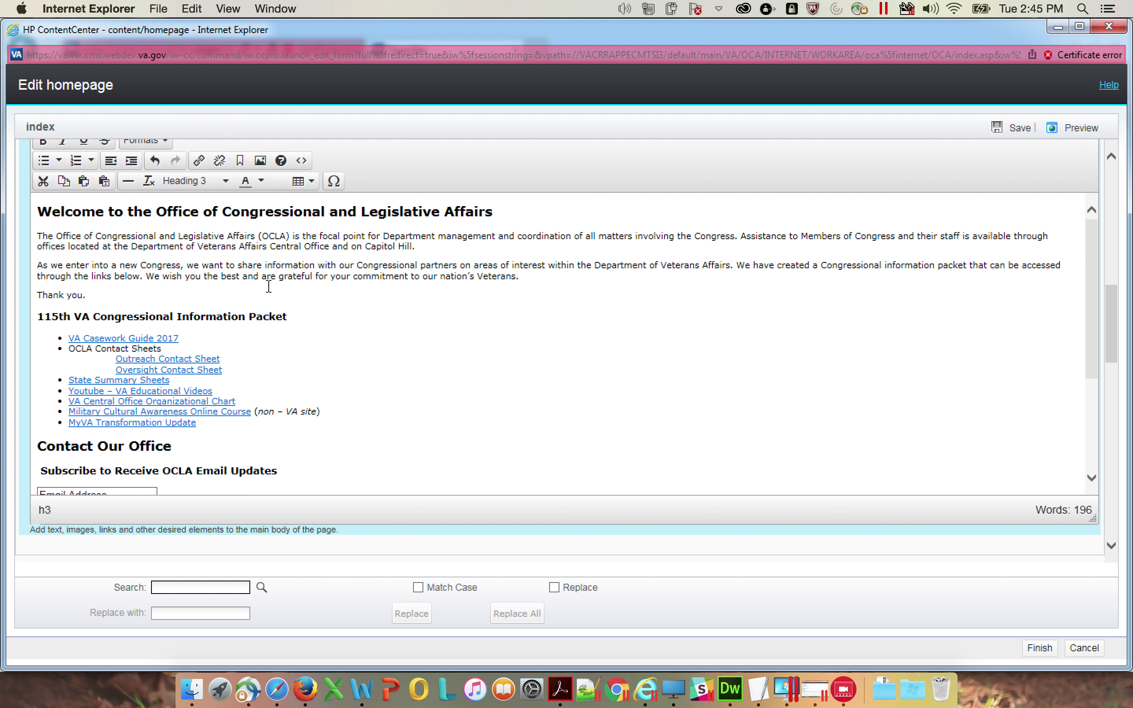
pyautogui.doubleClick(444, 277)
pyautogui.click(439, 277)
pyautogui.write('N')
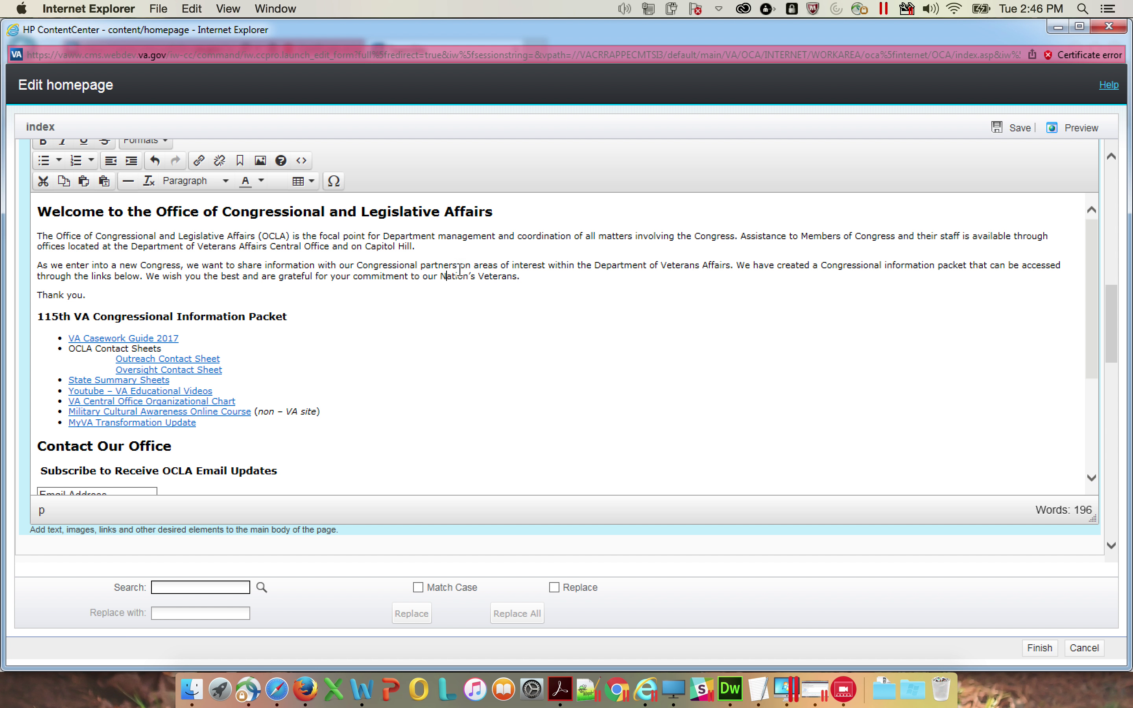
# Remove the word "the" before "Congress" in the first sentence of the welcome text
pyautogui.click(634, 236)
pyautogui.moveTo(677, 237); pyautogui.dragTo(693, 236)
pyautogui.click(741, 238)
pyautogui.doubleClick(684, 236)
pyautogui.press('BackSpace')
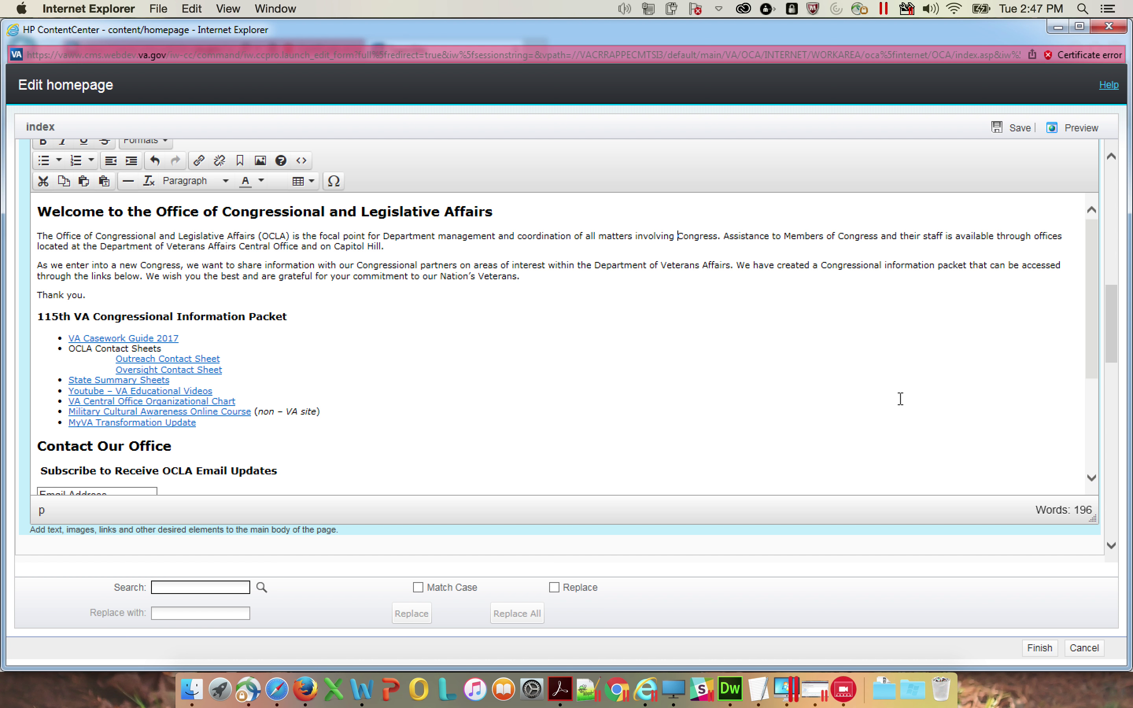
pyautogui.press('Left')
pyautogui.write('sf')
pyautogui.press('Down')
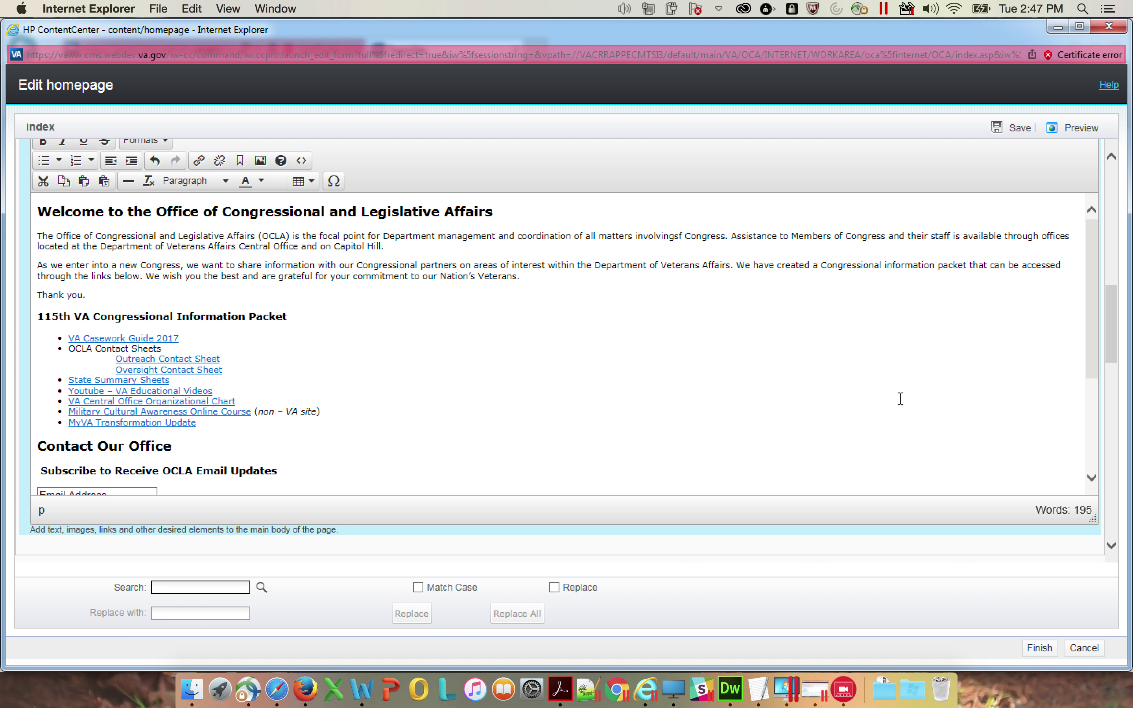
pyautogui.press('Up')
pyautogui.press('Up')
pyautogui.click(685, 235)
pyautogui.press('BackSpace')
pyautogui.press('BackSpace')
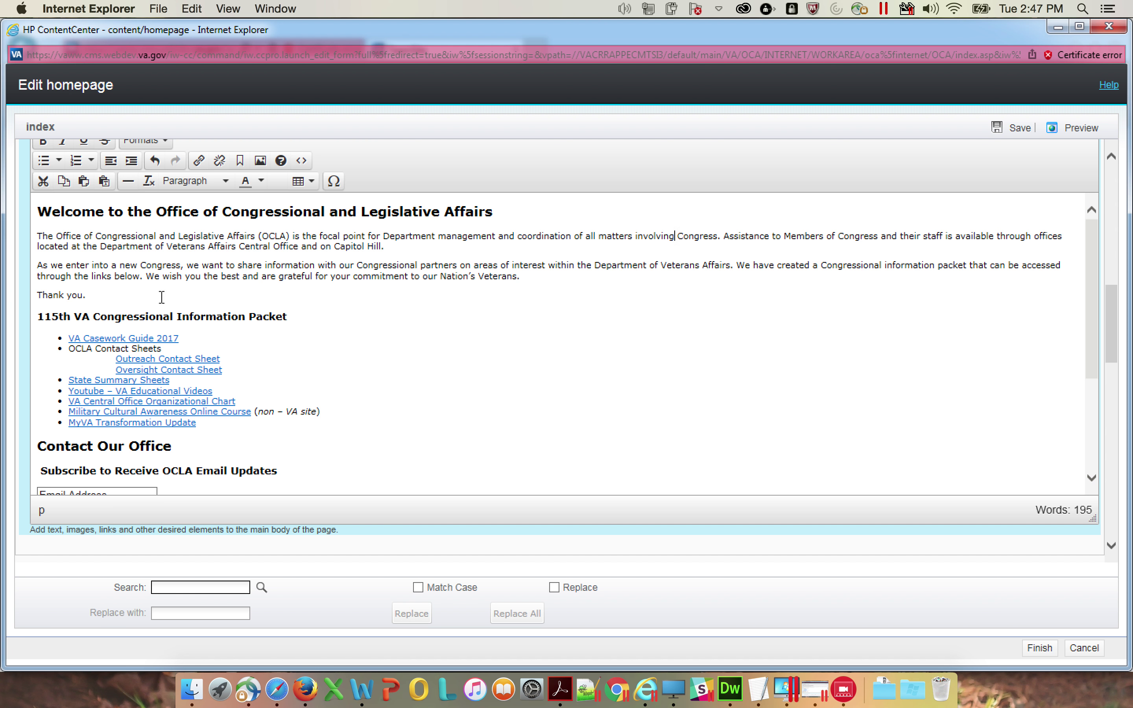
# Copy the welcome paragraphs through "Thank you." from the Homepage text into a new blank Word document
pyautogui.moveTo(149, 295); pyautogui.dragTo(14, 238)
pyautogui.press('super+c')
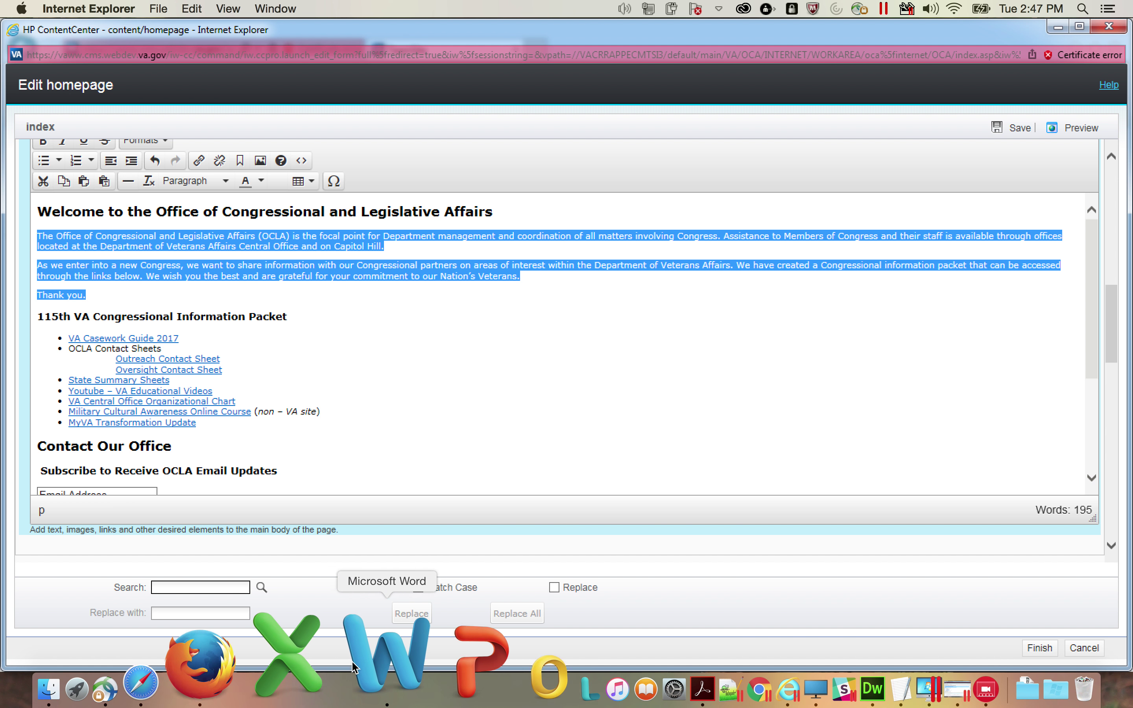
pyautogui.click(353, 664)
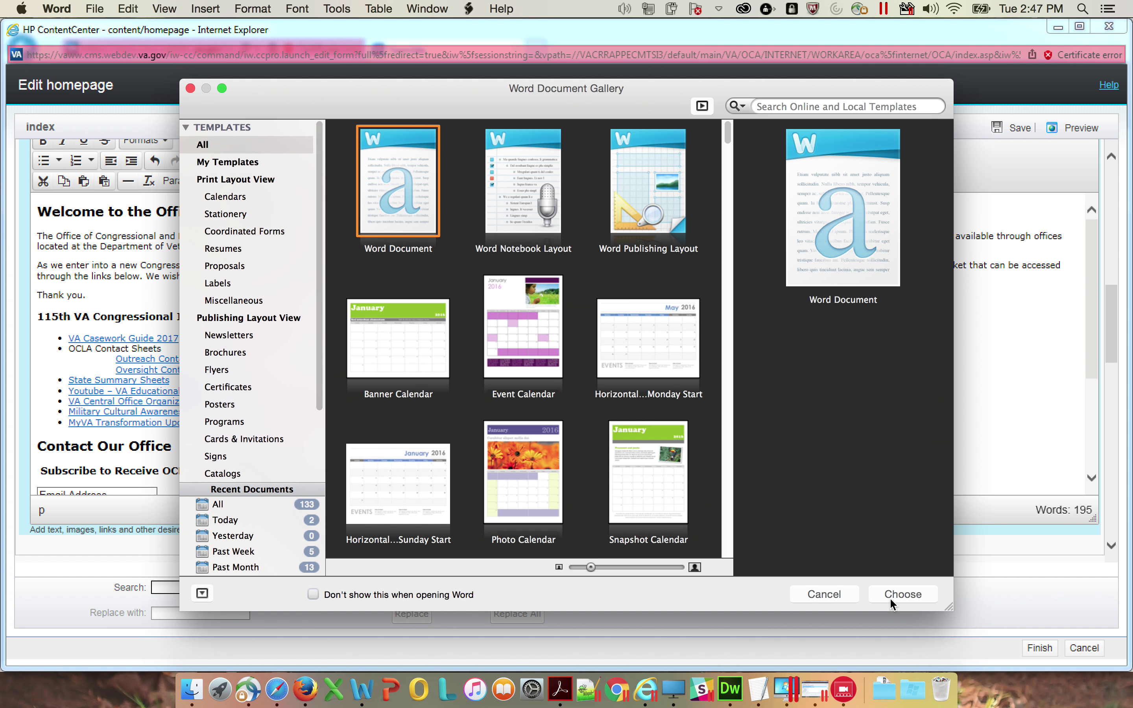
pyautogui.click(900, 594)
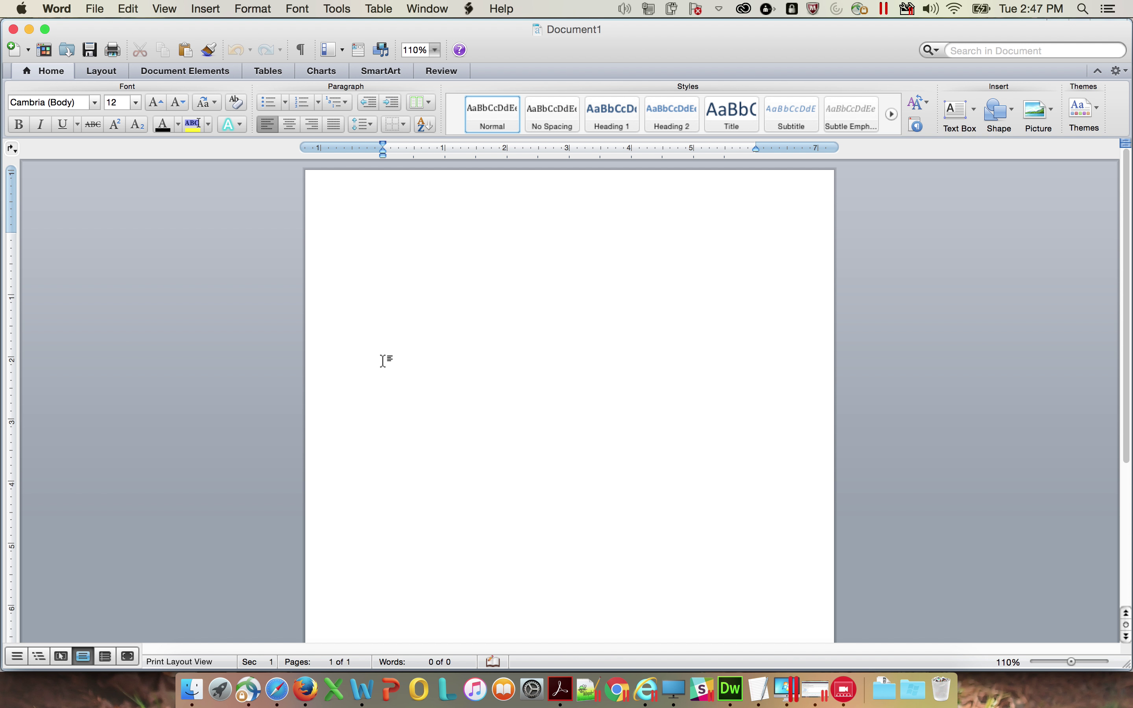
pyautogui.press('super+v')
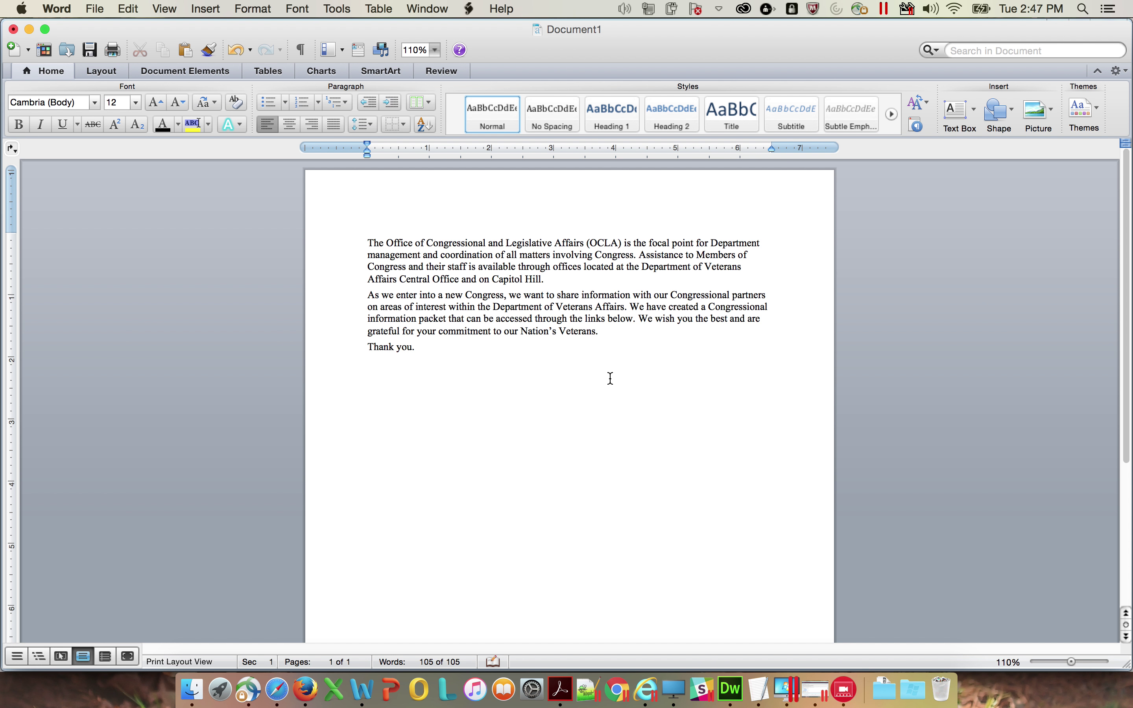
# Proofread the pasted welcome text in Word and close the document without saving it
pyautogui.click(557, 266)
pyautogui.click(589, 306)
pyautogui.click(531, 384)
pyautogui.click(517, 255)
pyautogui.click(13, 29)
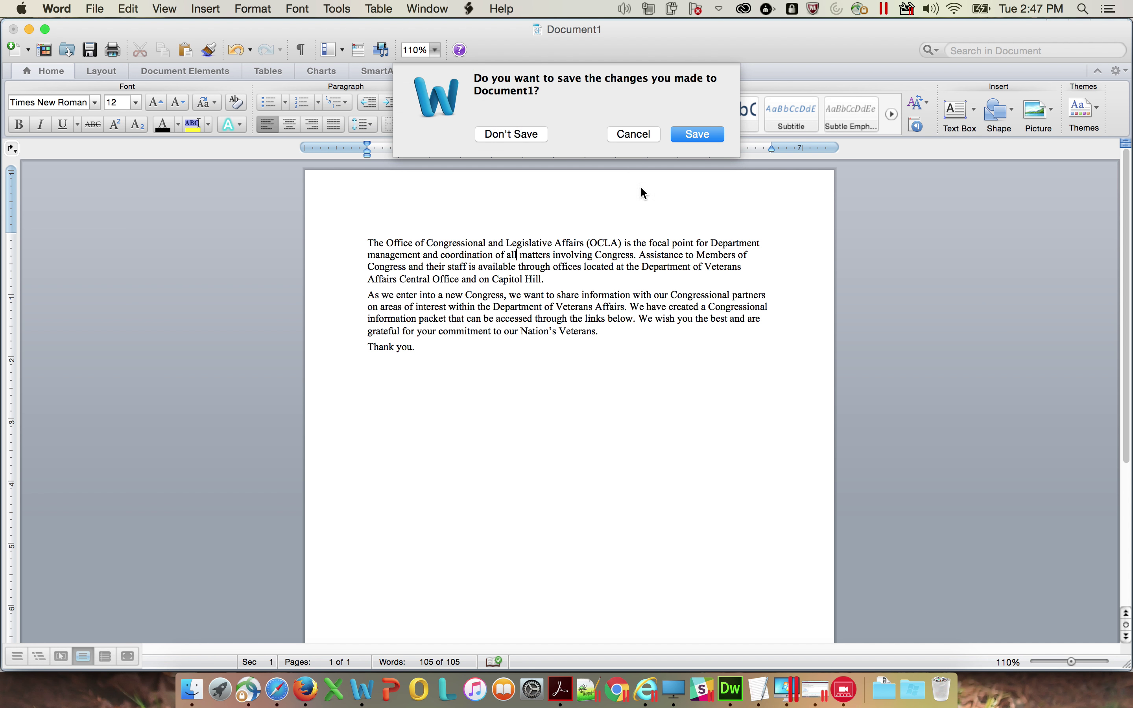
pyautogui.click(487, 134)
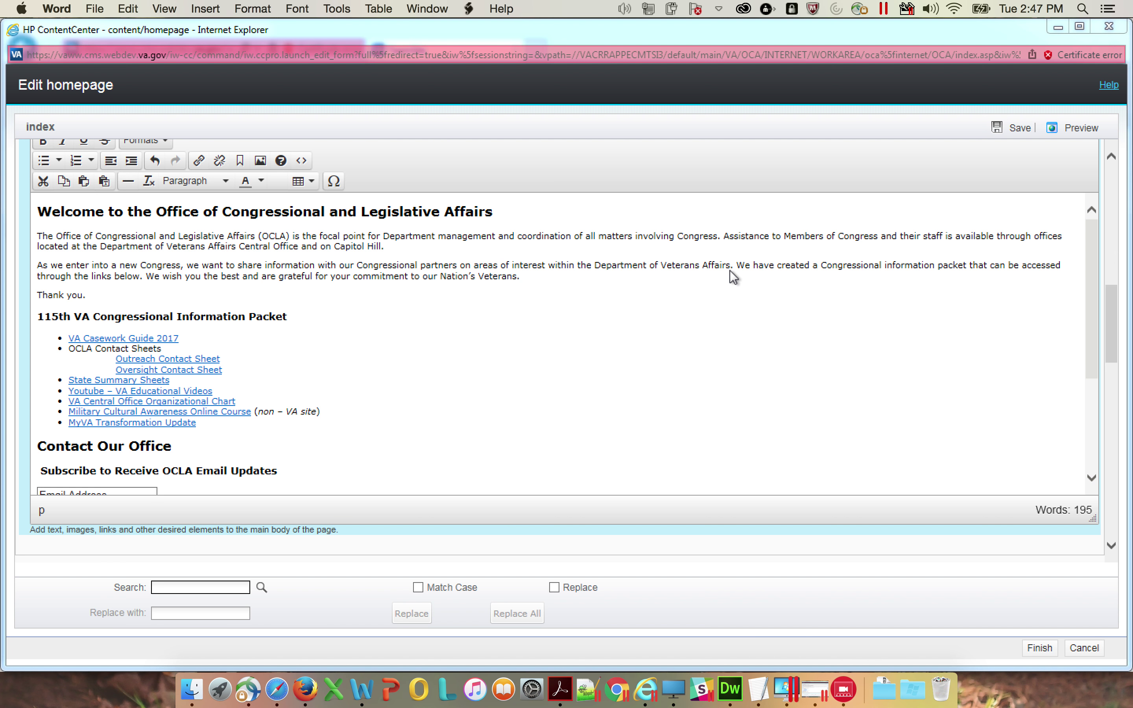
# Review the rest of the Homepage text down to the liaison contact information and finish editing the homepage form
pyautogui.click(687, 246)
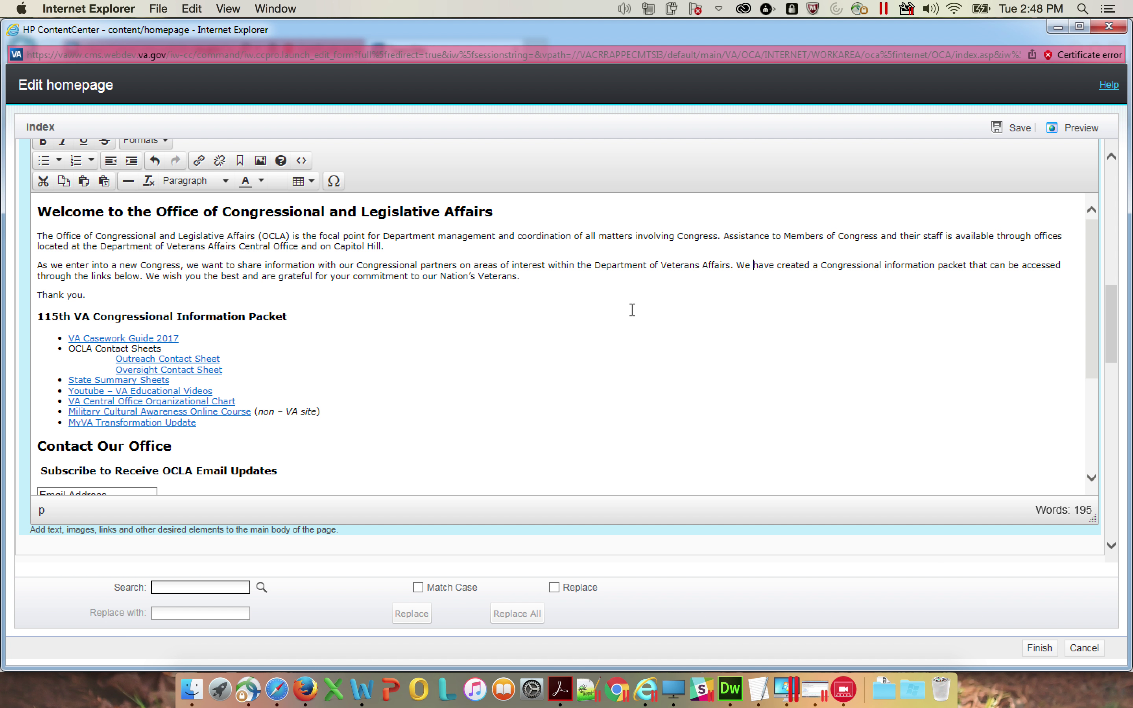
pyautogui.scroll(-3, 585, 341)
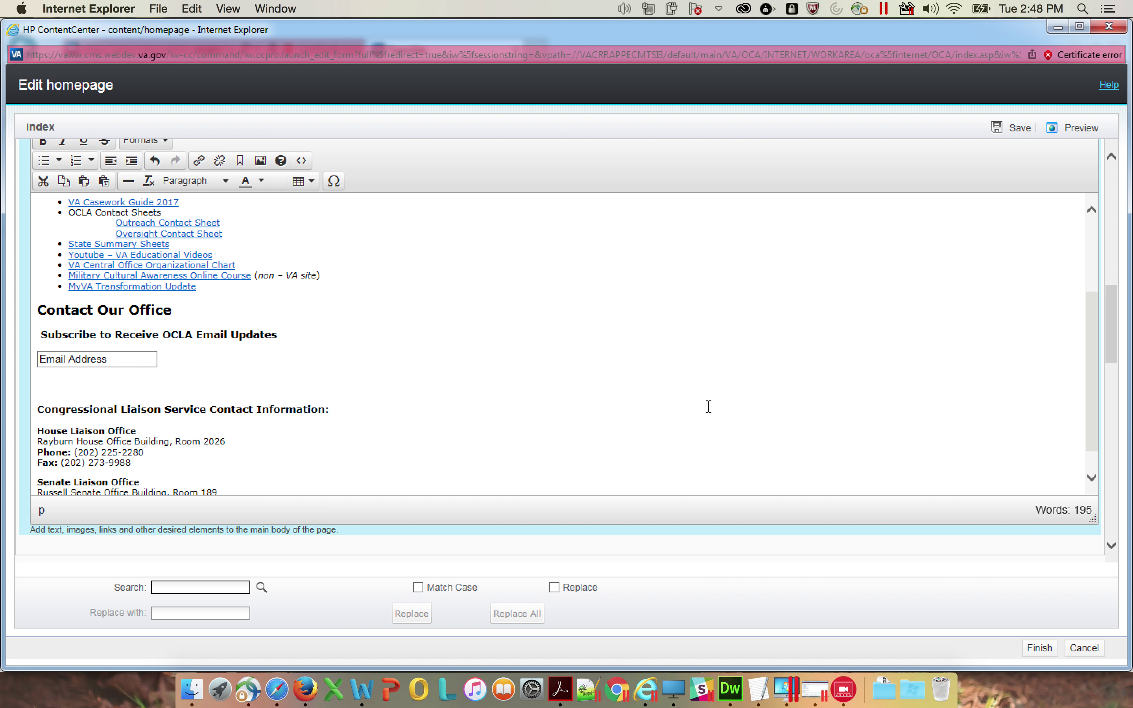
pyautogui.scroll(-5, 708, 407)
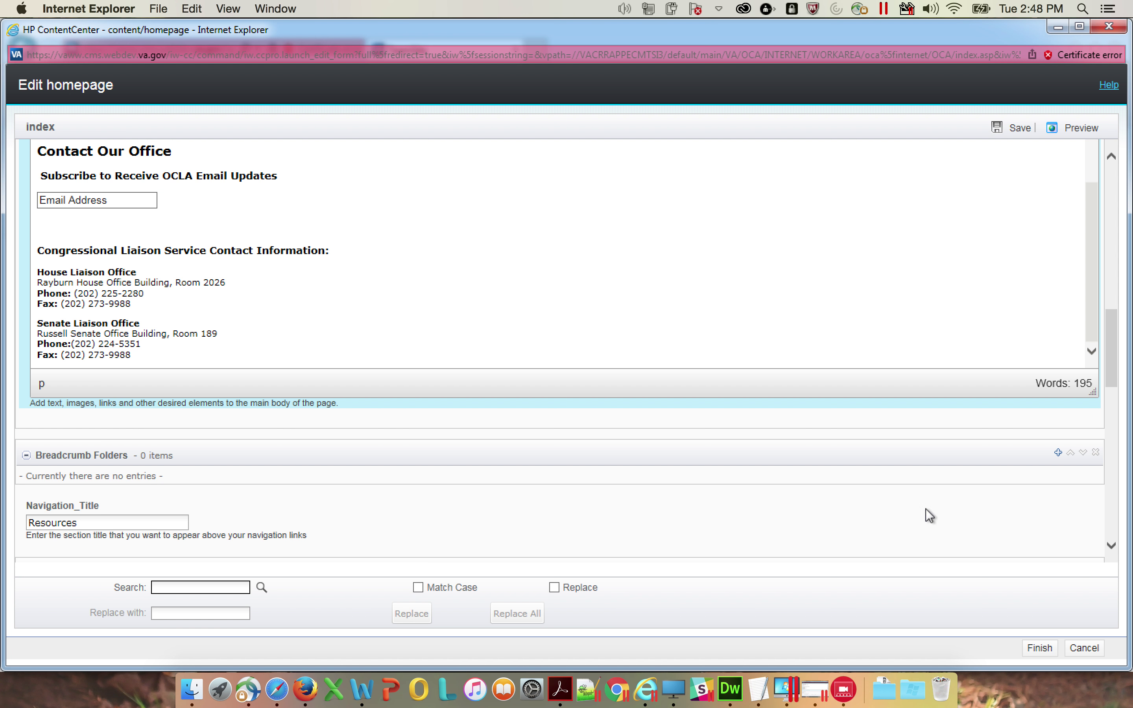
pyautogui.click(1040, 649)
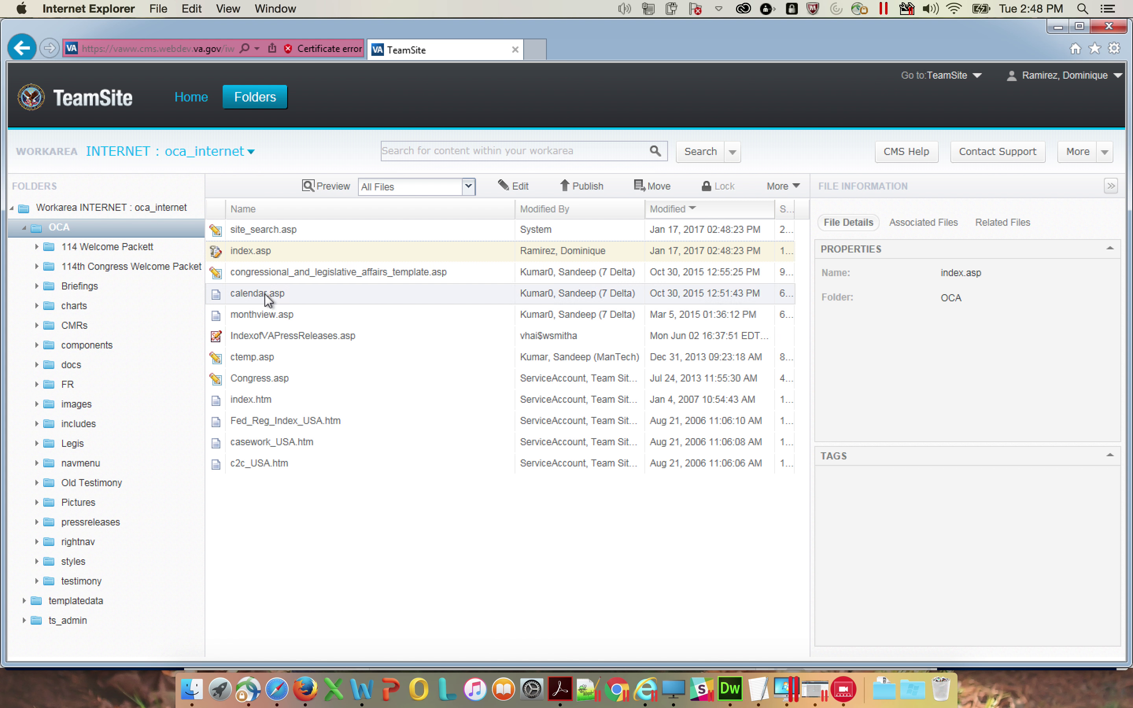
# Publish index.asp from the OCA folder through the Operations Review Workflow with the submit comment "updated"
pyautogui.click(588, 187)
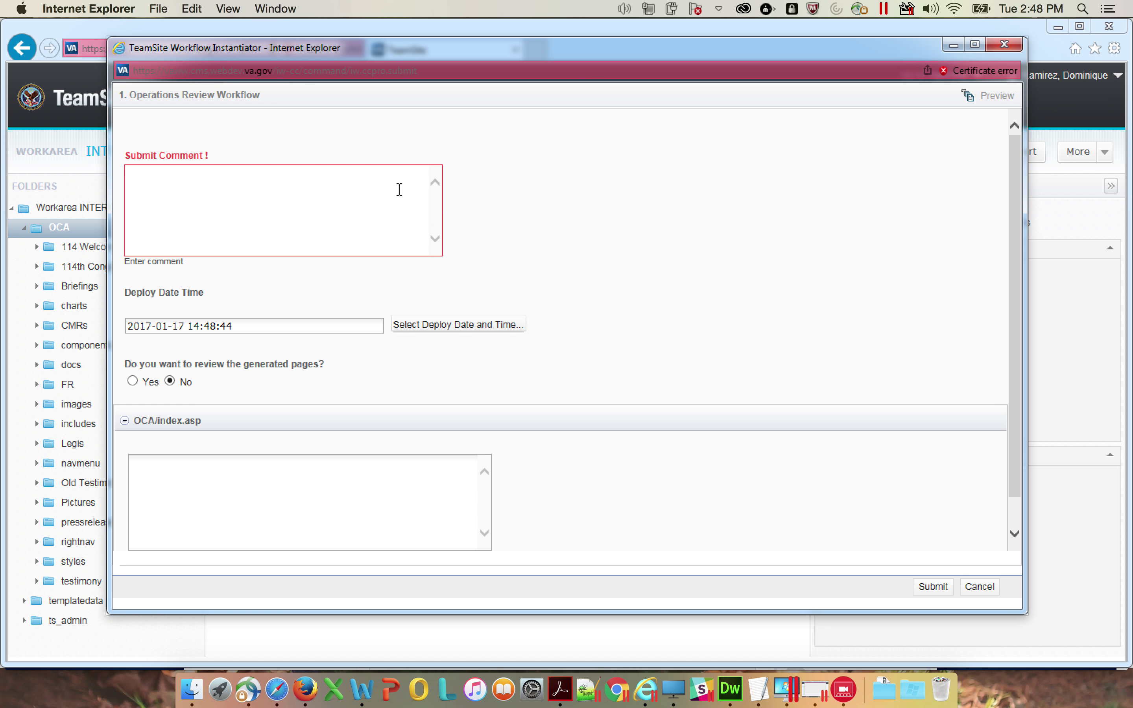
pyautogui.click(399, 190)
pyautogui.write('updated')
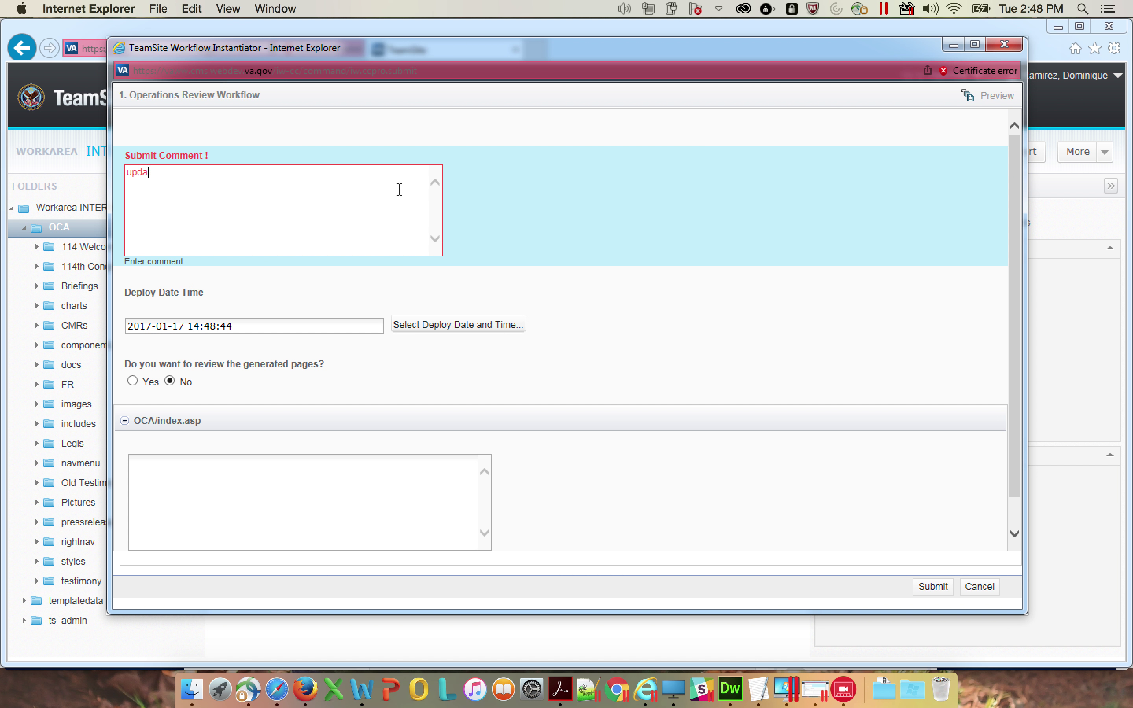
pyautogui.click(932, 587)
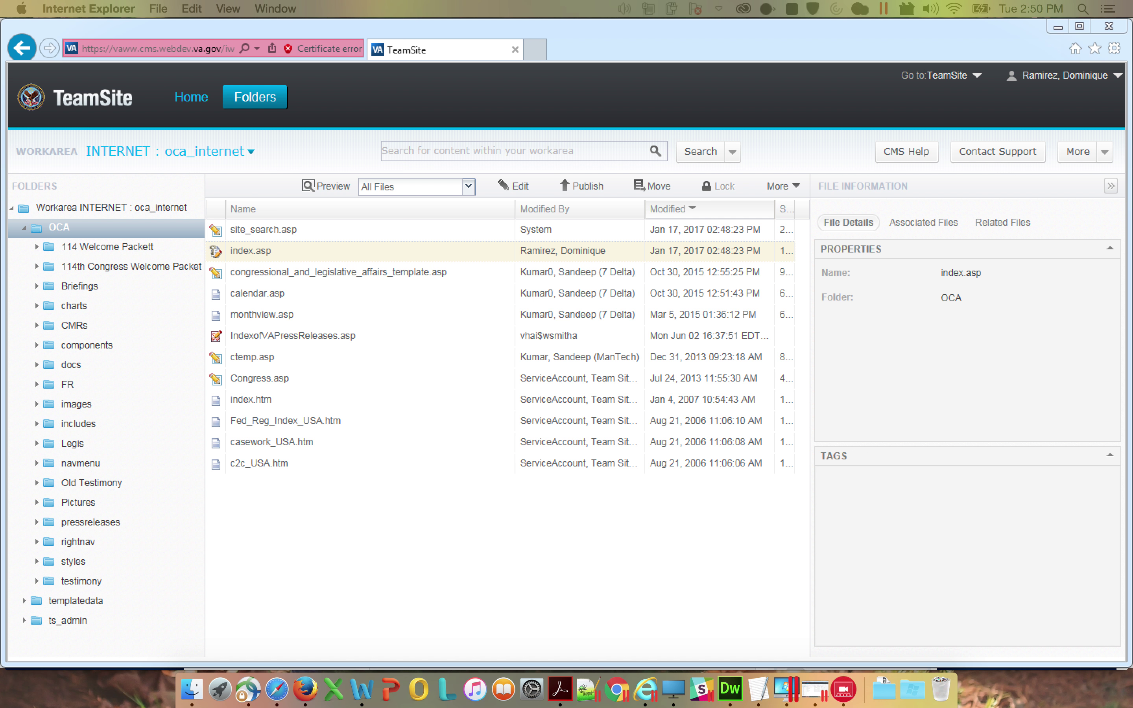
# Open the 114 Welcome Packett folder under OCA
pyautogui.click(84, 247)
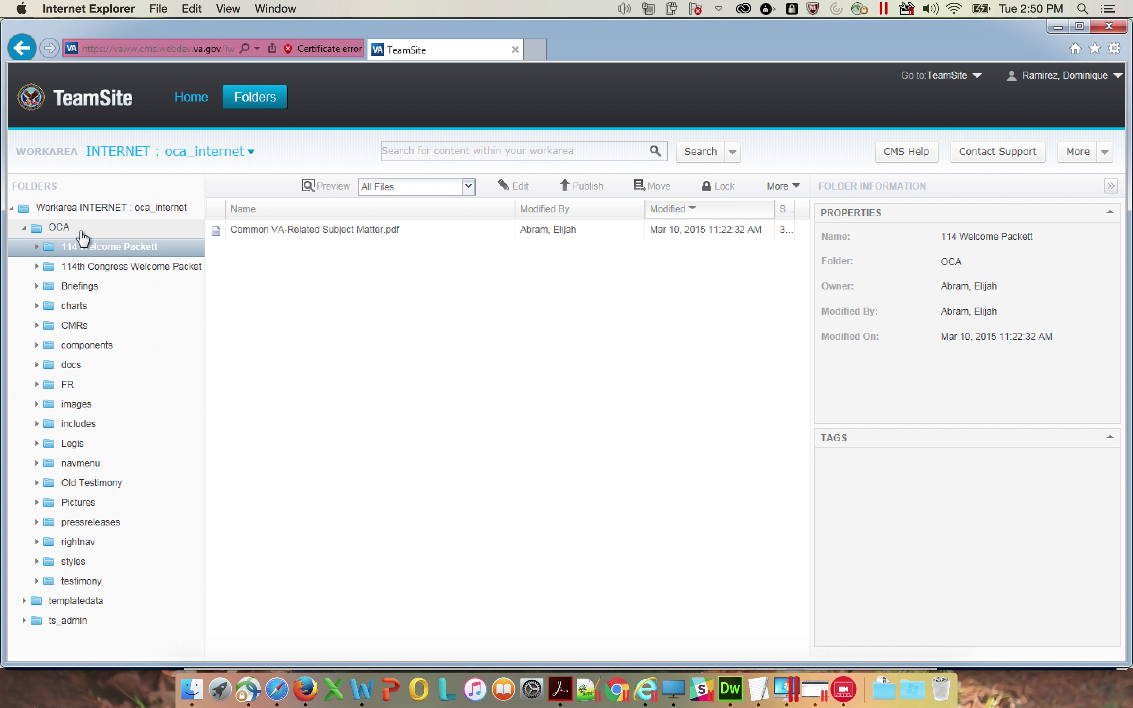